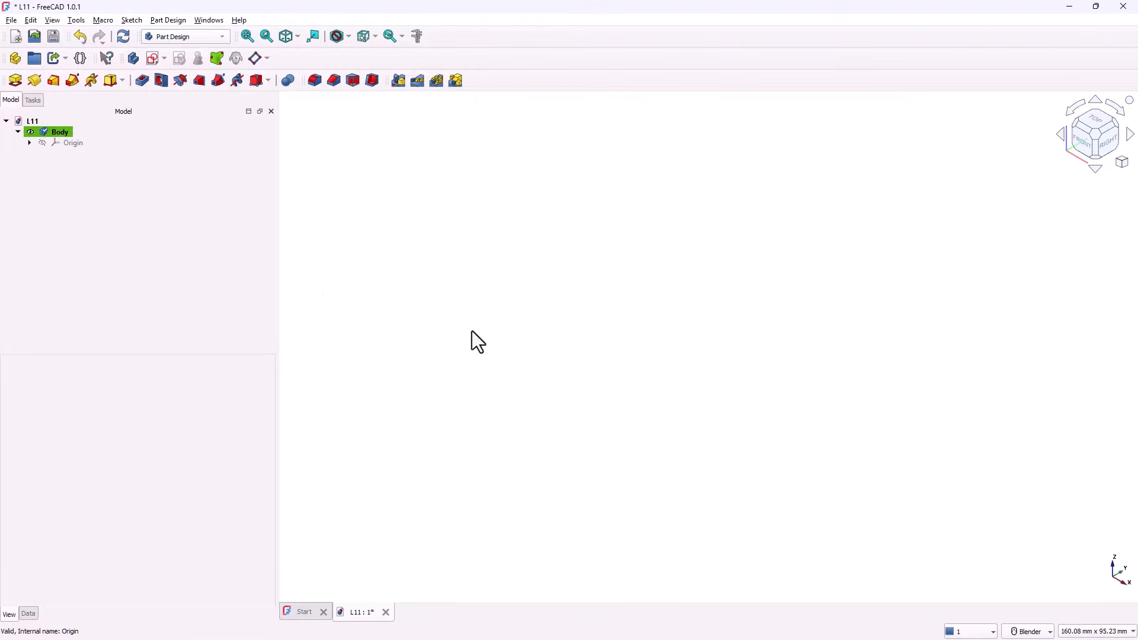
# - Start a sketch on the XY plane and draw a circle about 43 mm in diameter centred on the origin
pyautogui.click(154, 56)
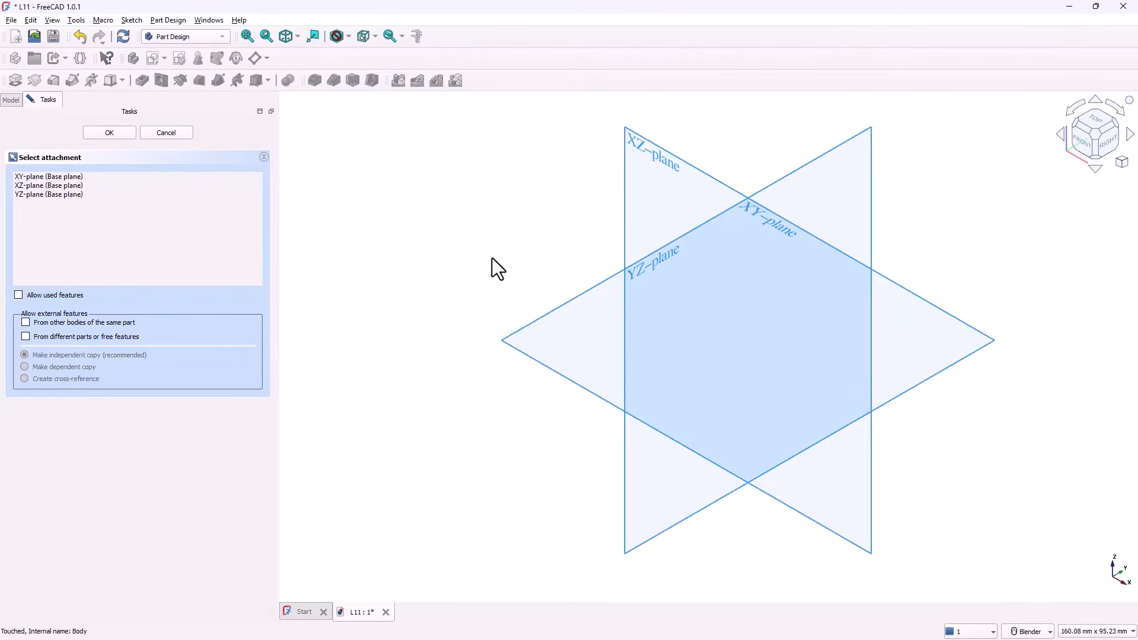
pyautogui.click(556, 323)
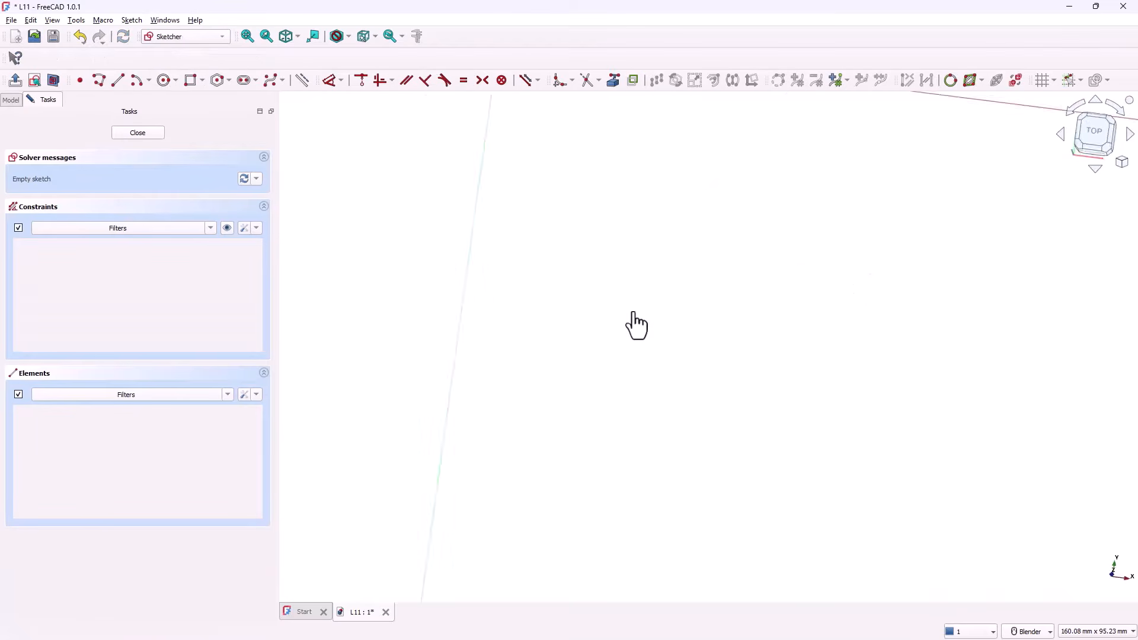
pyautogui.click(164, 82)
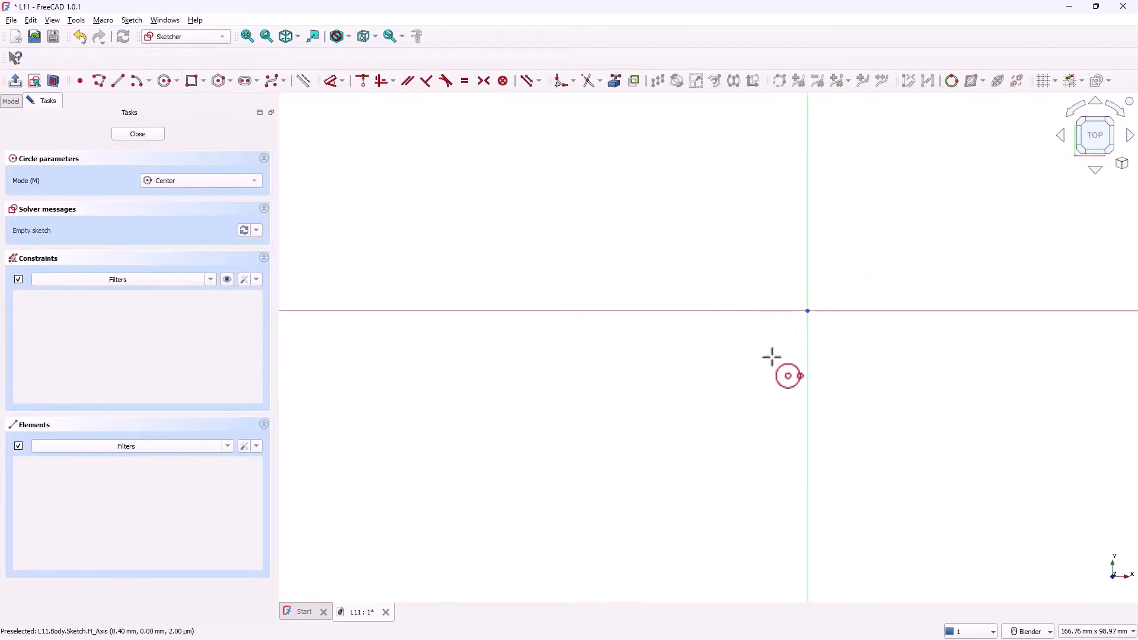
pyautogui.click(807, 311)
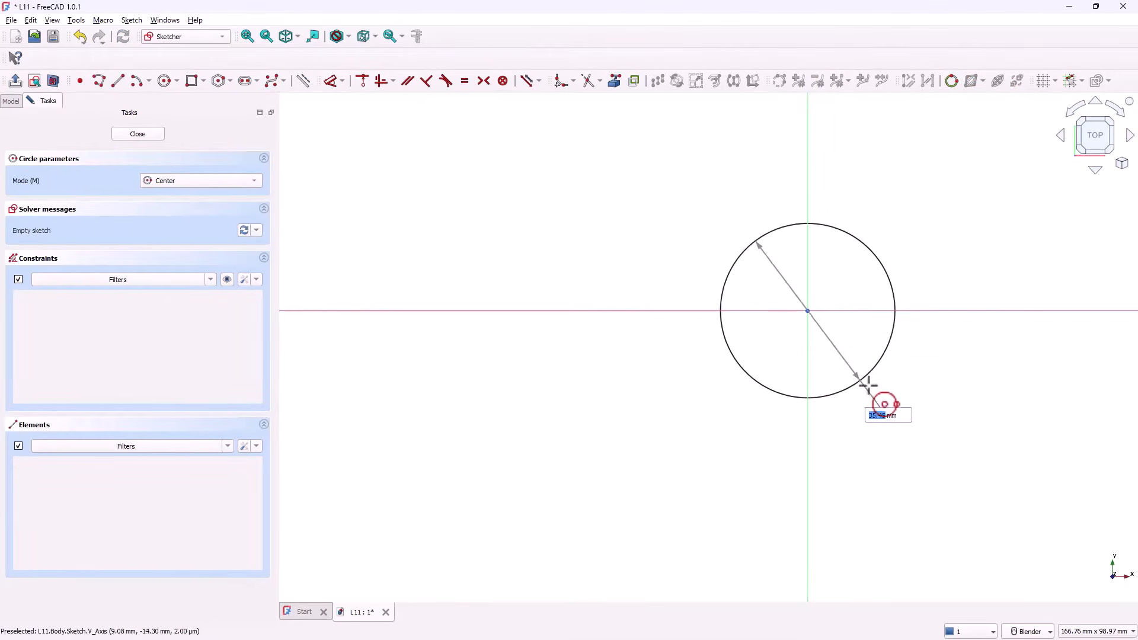
pyautogui.click(883, 393)
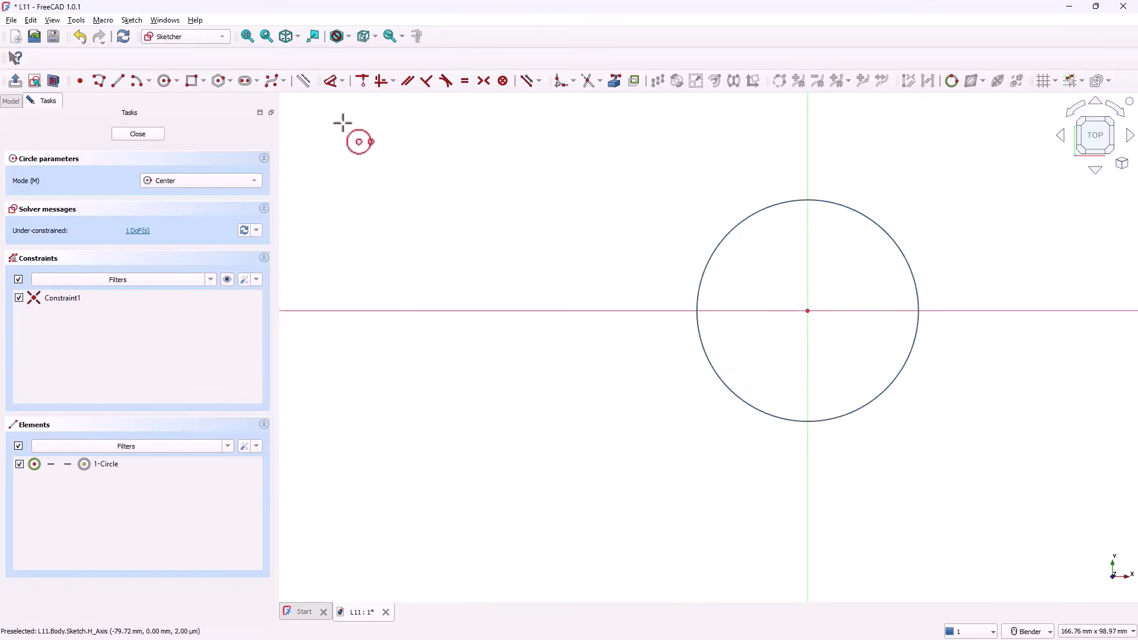
pyautogui.press('Escape')
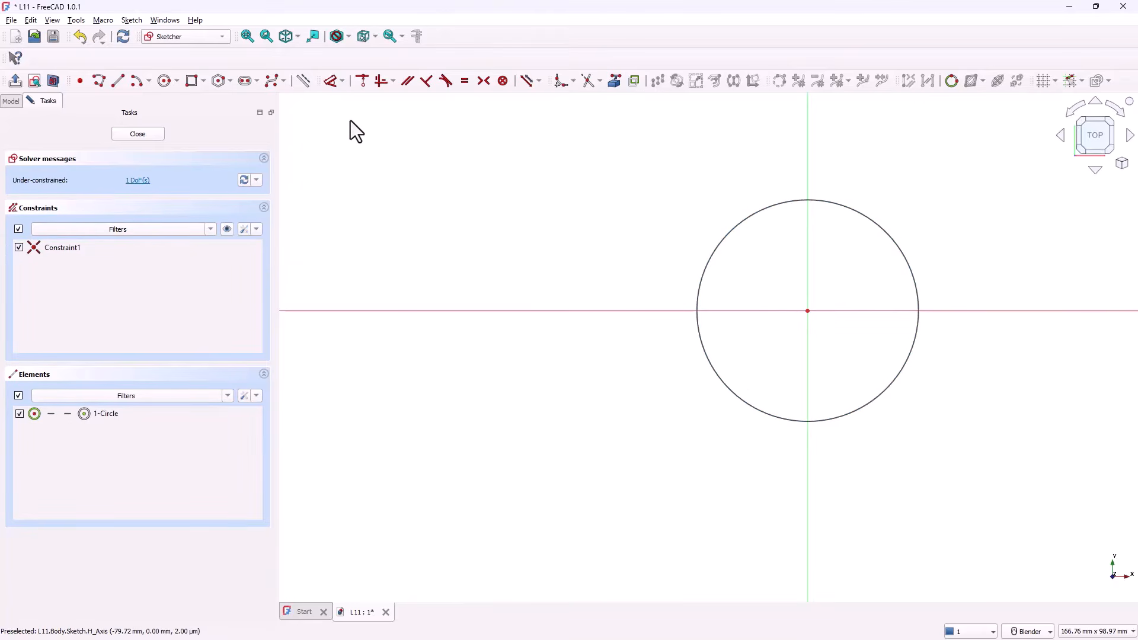
# - Dimension the circle's diameter at 45 mm and close the sketch
pyautogui.click(335, 83)
pyautogui.click(699, 275)
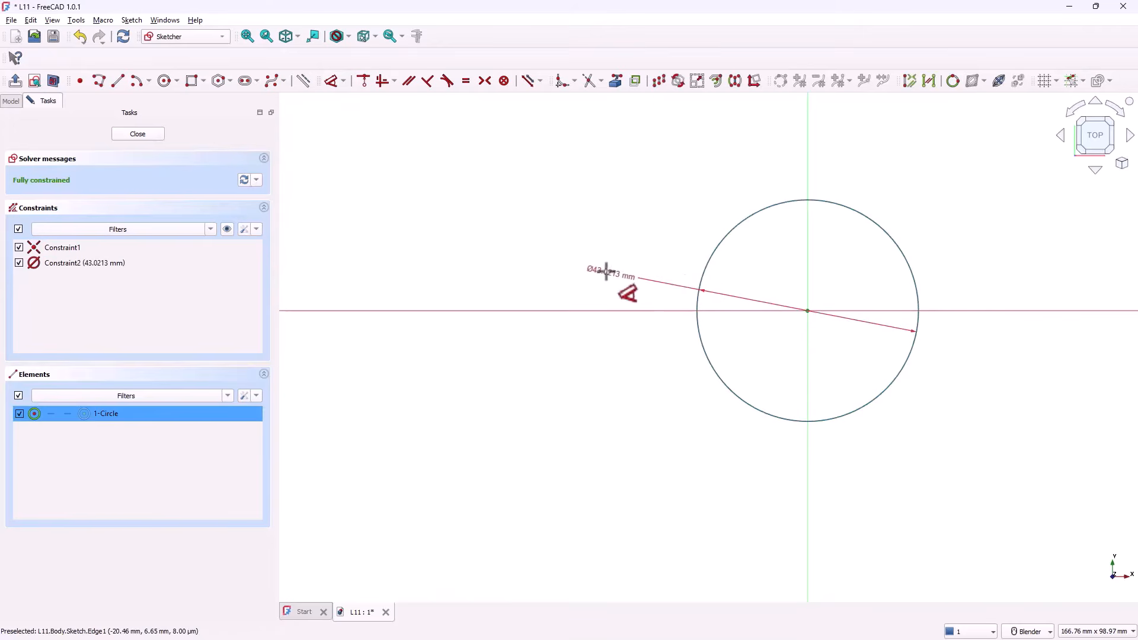
pyautogui.click(605, 282)
pyautogui.write('45')
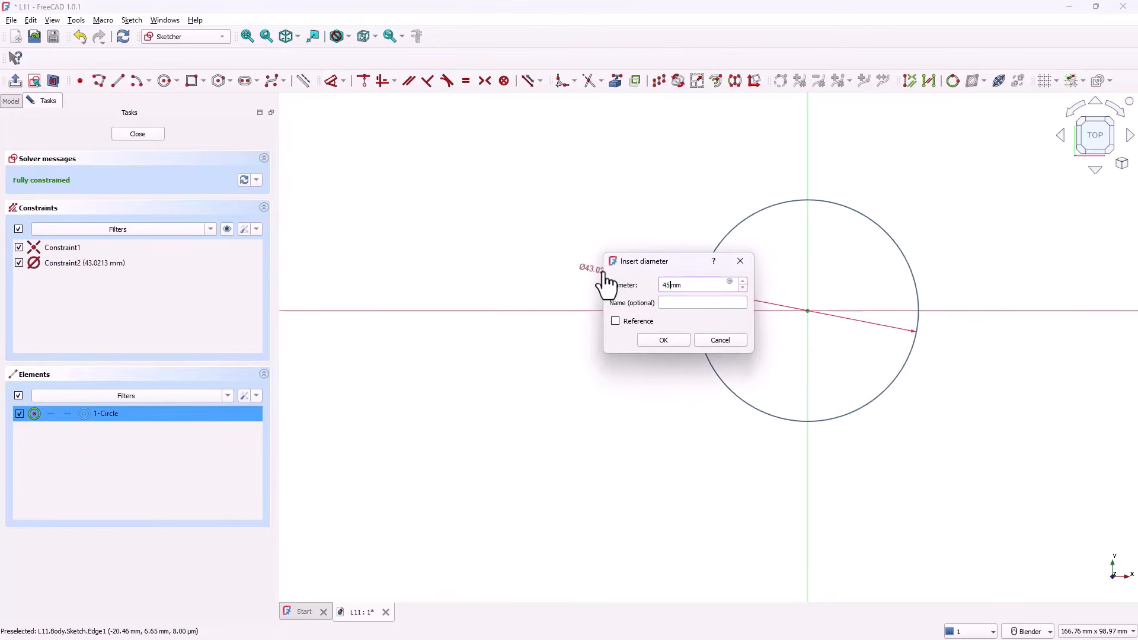
pyautogui.press('Return')
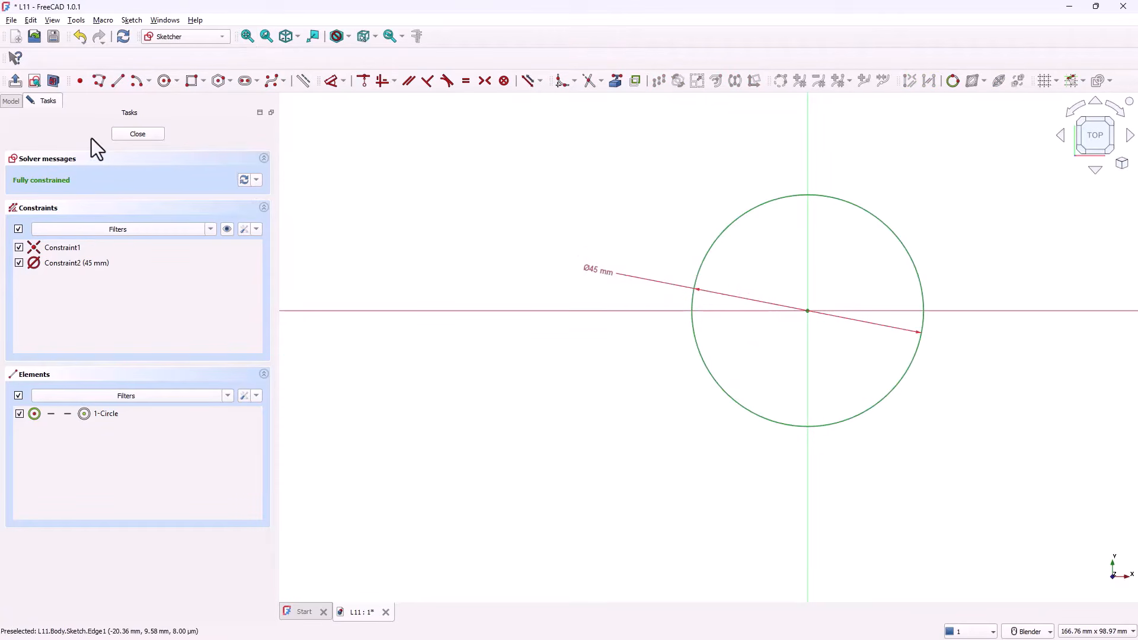
pyautogui.click(16, 81)
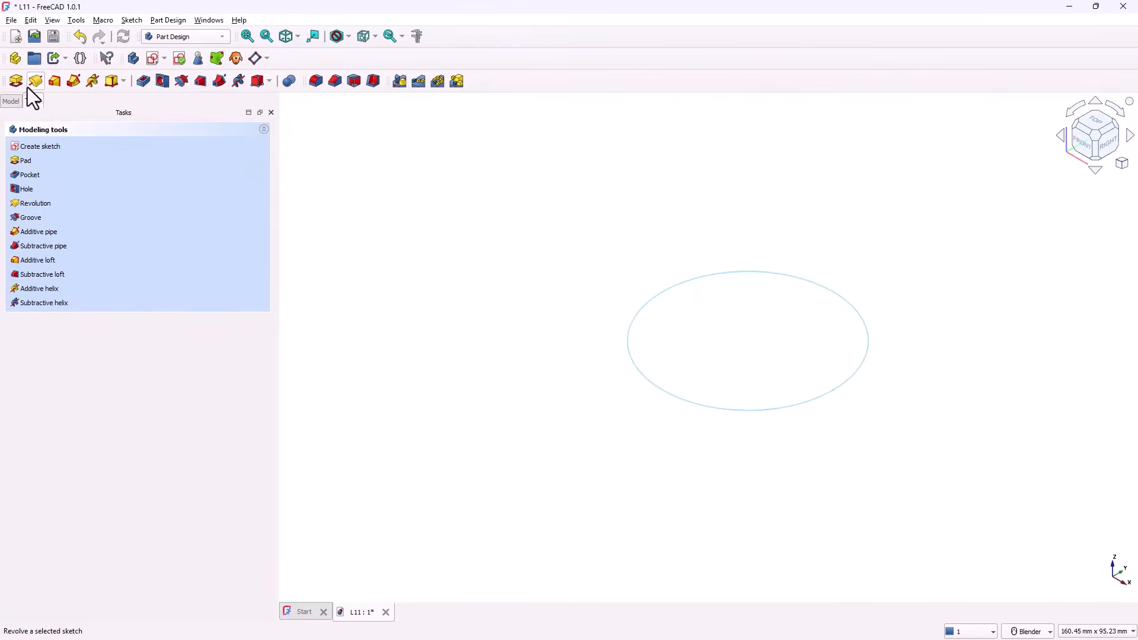
# - Pad the circle sketch to a length of 7 mm to form the base disc
pyautogui.click(23, 84)
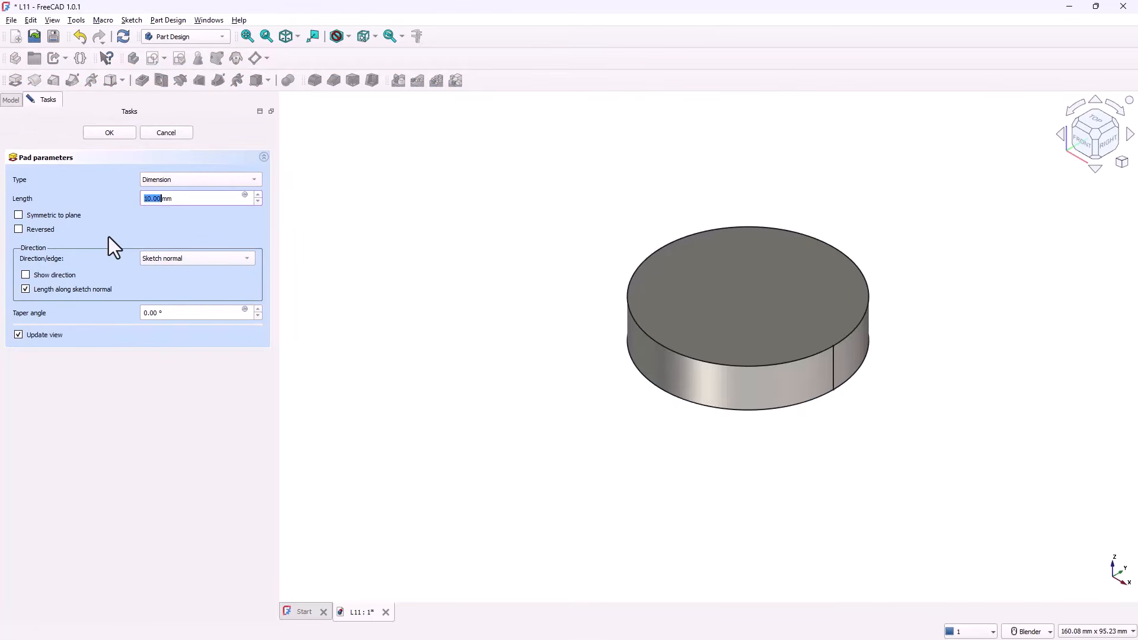
pyautogui.write('7')
pyautogui.click(124, 133)
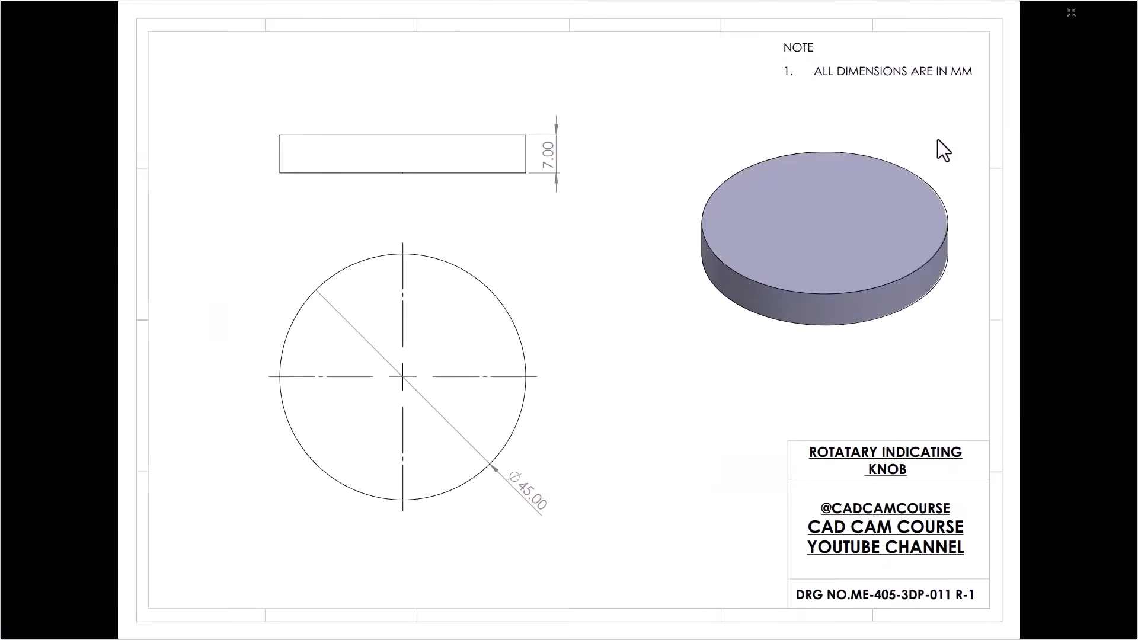
pyautogui.click(937, 146)
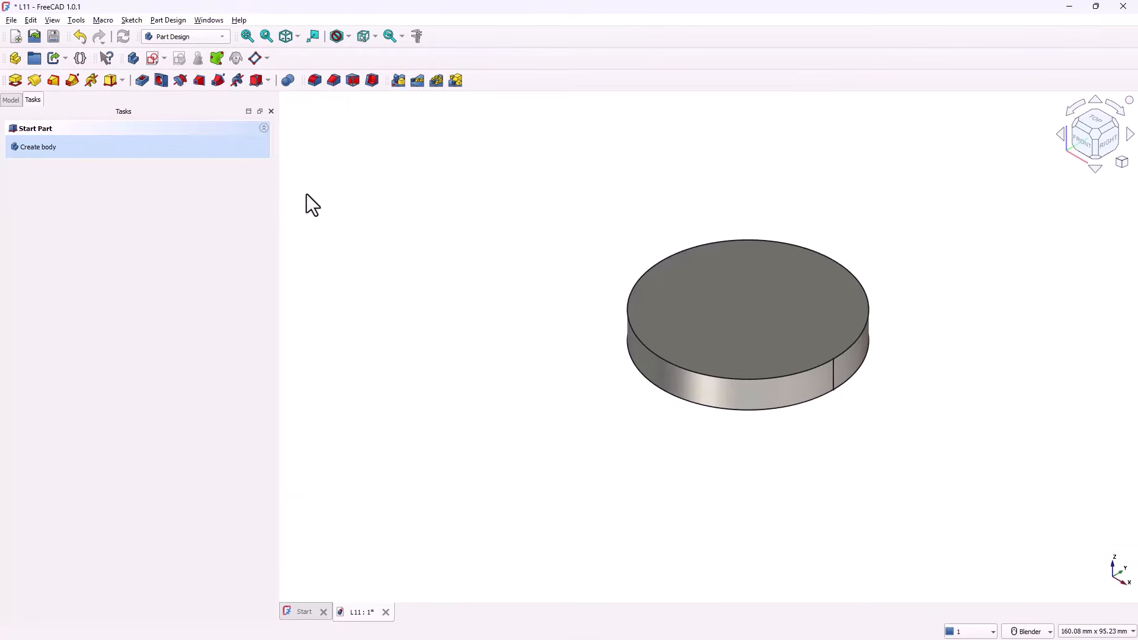
# - Start a sketch on the XZ plane and link the disc's top edge as external geometry
pyautogui.click(154, 59)
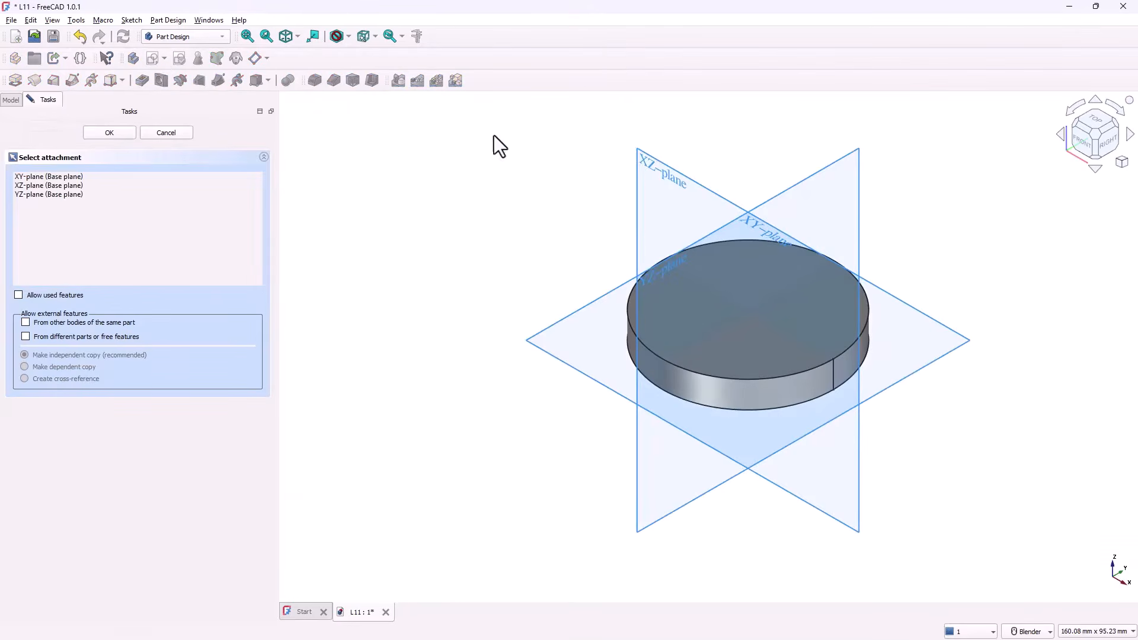
pyautogui.click(667, 176)
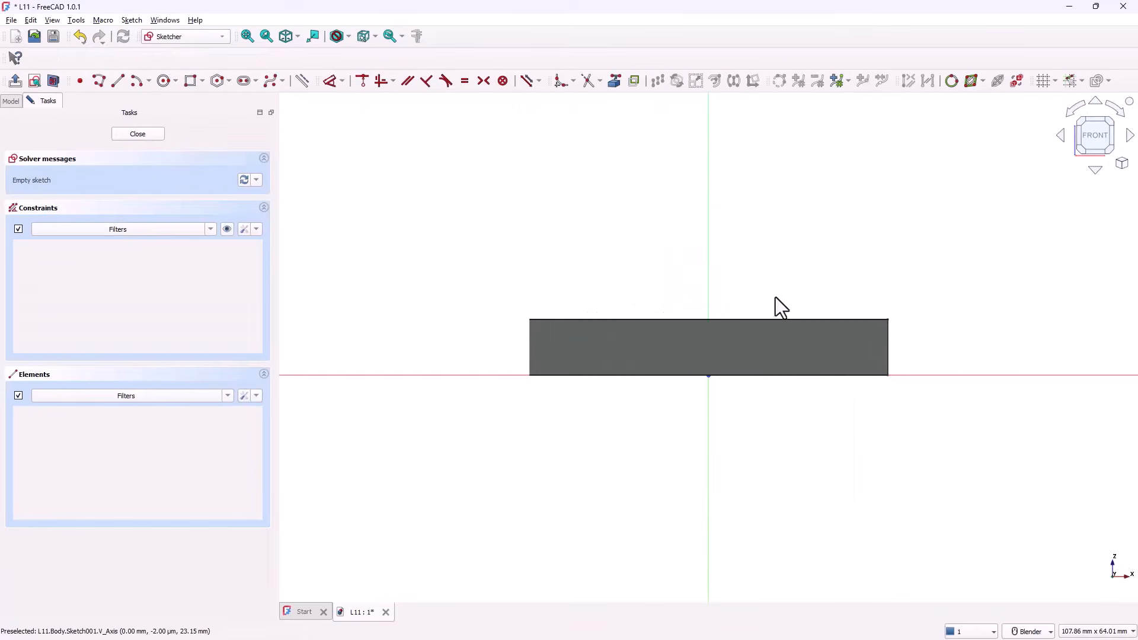
pyautogui.click(614, 81)
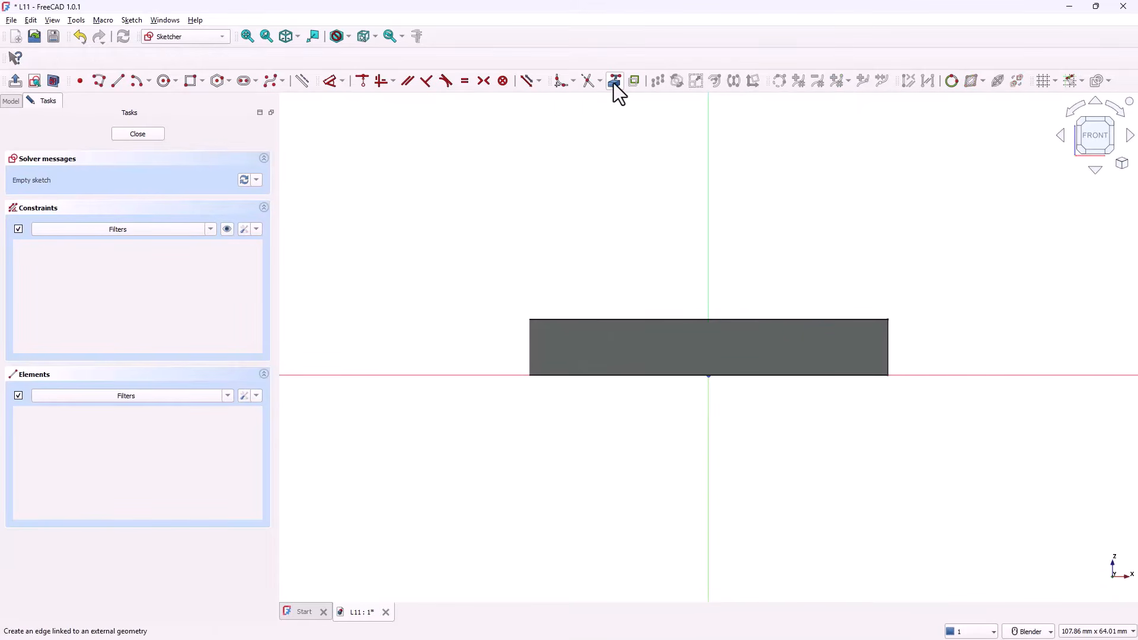
pyautogui.click(691, 320)
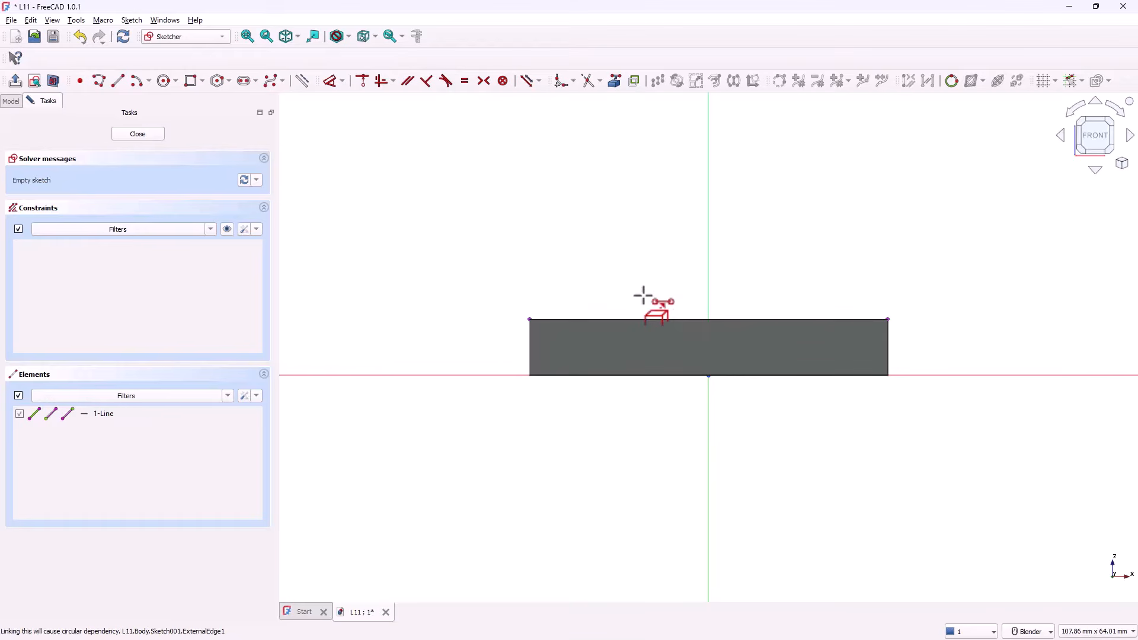
# - Draw an arc over the disc, centred on the origin, from the linked edge's right end to just above its left end
pyautogui.click(150, 81)
pyautogui.click(153, 97)
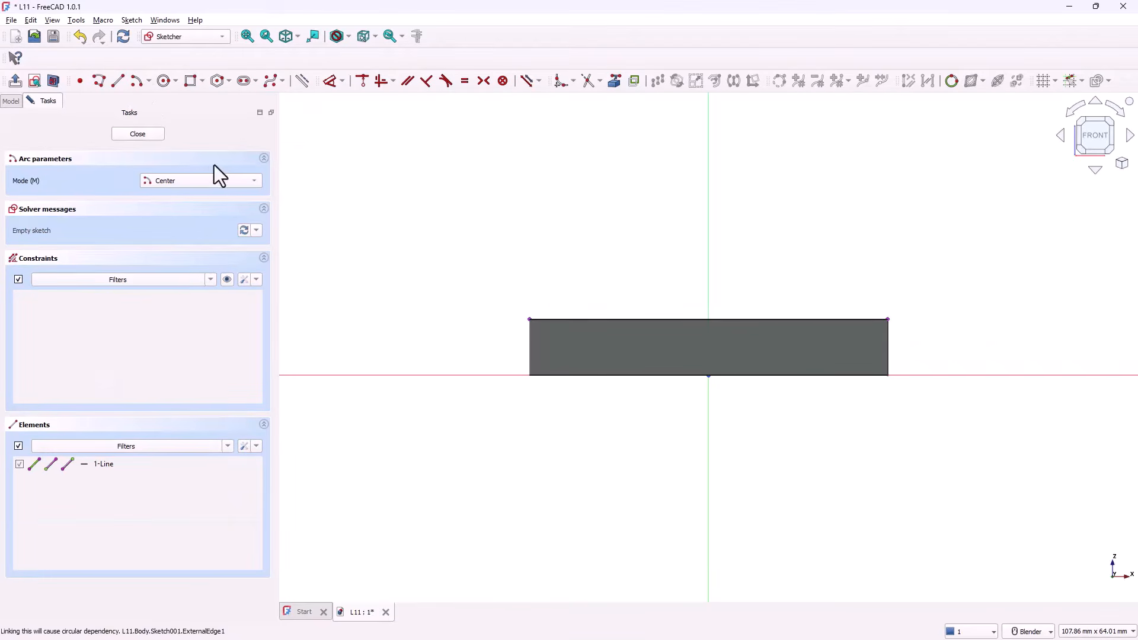
pyautogui.click(709, 375)
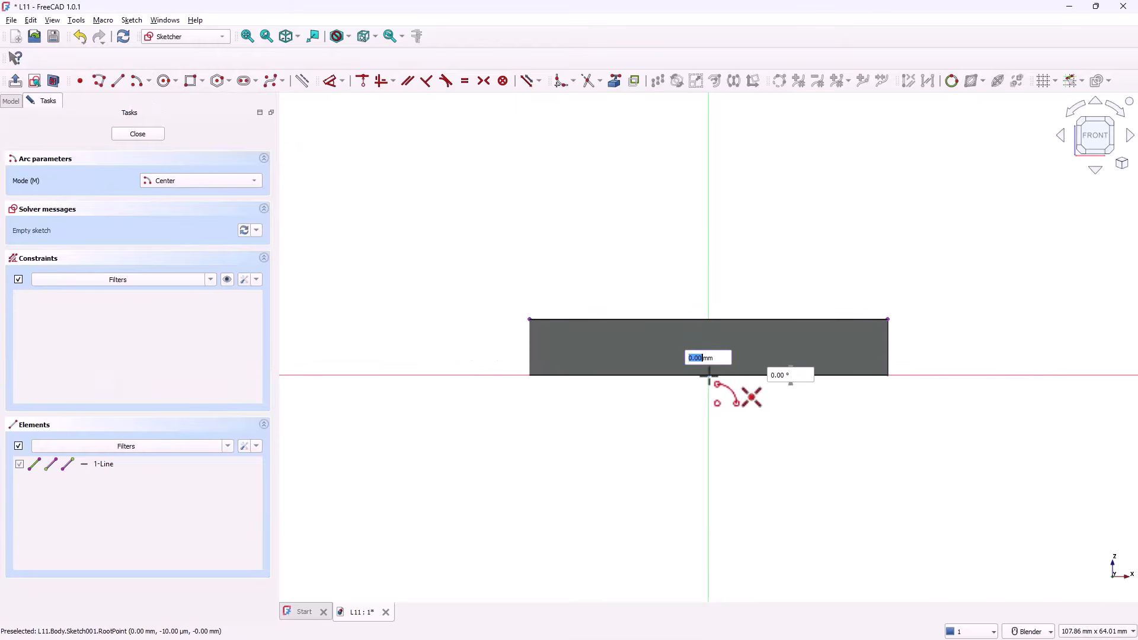
pyautogui.click(887, 317)
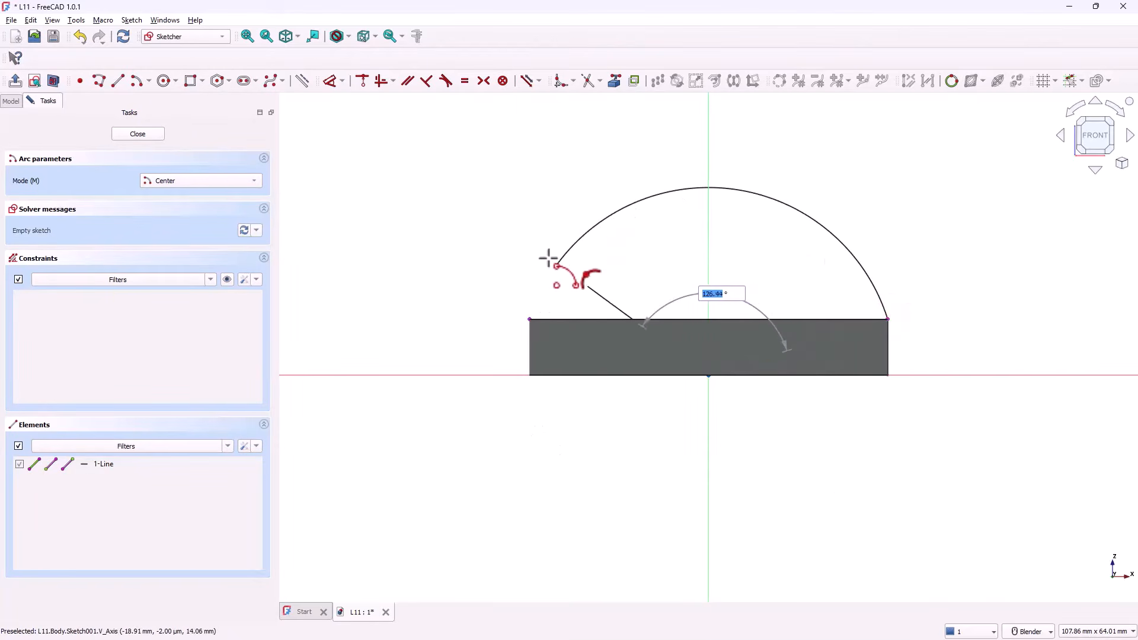
pyautogui.click(507, 280)
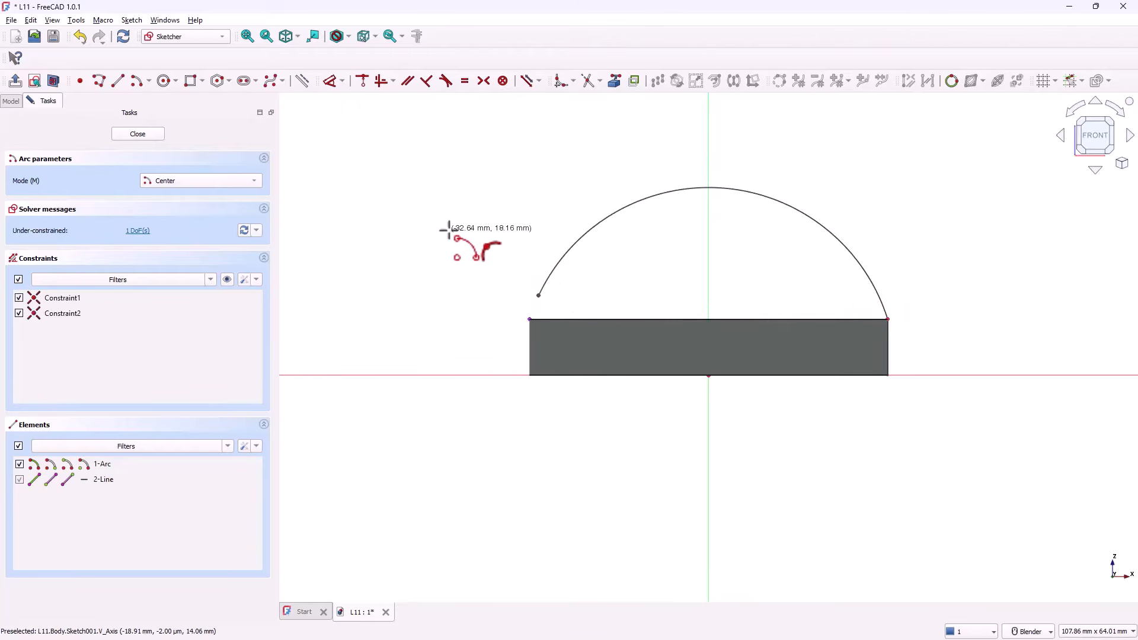
pyautogui.press('Escape')
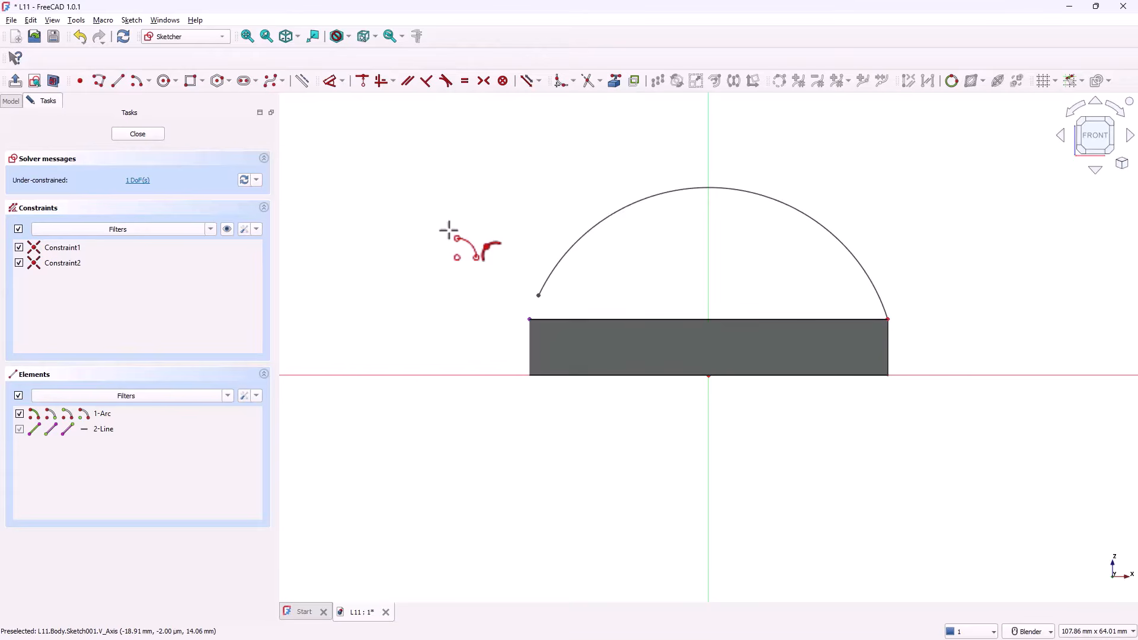
# - Join the arc's two endpoints with a line, constrain that line horizontal, and close the sketch
pyautogui.click(114, 84)
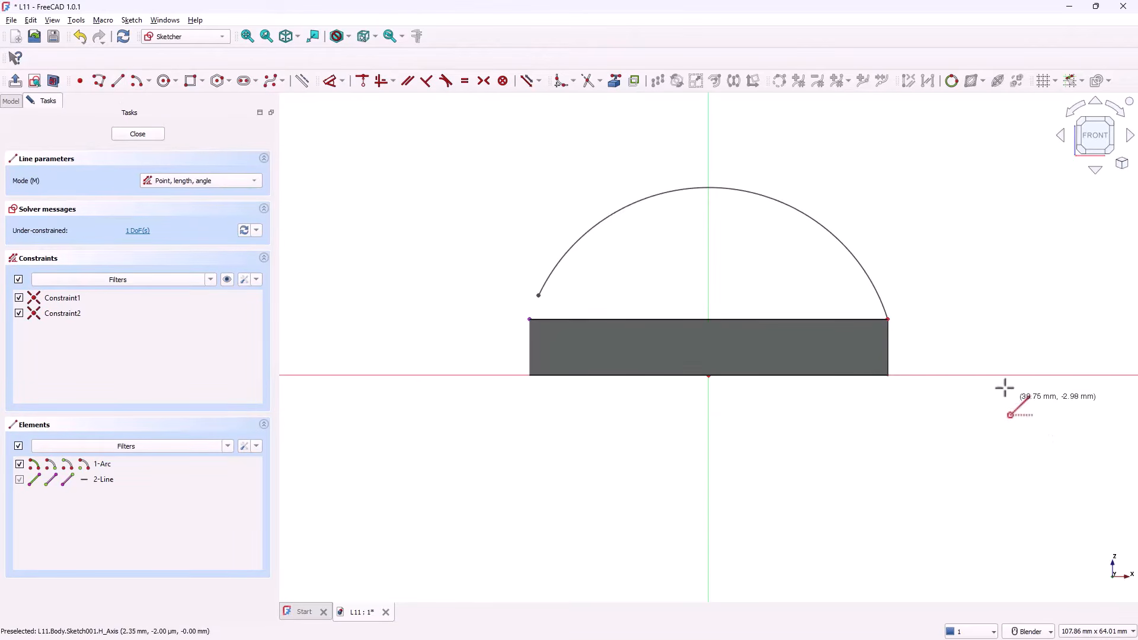
pyautogui.click(887, 319)
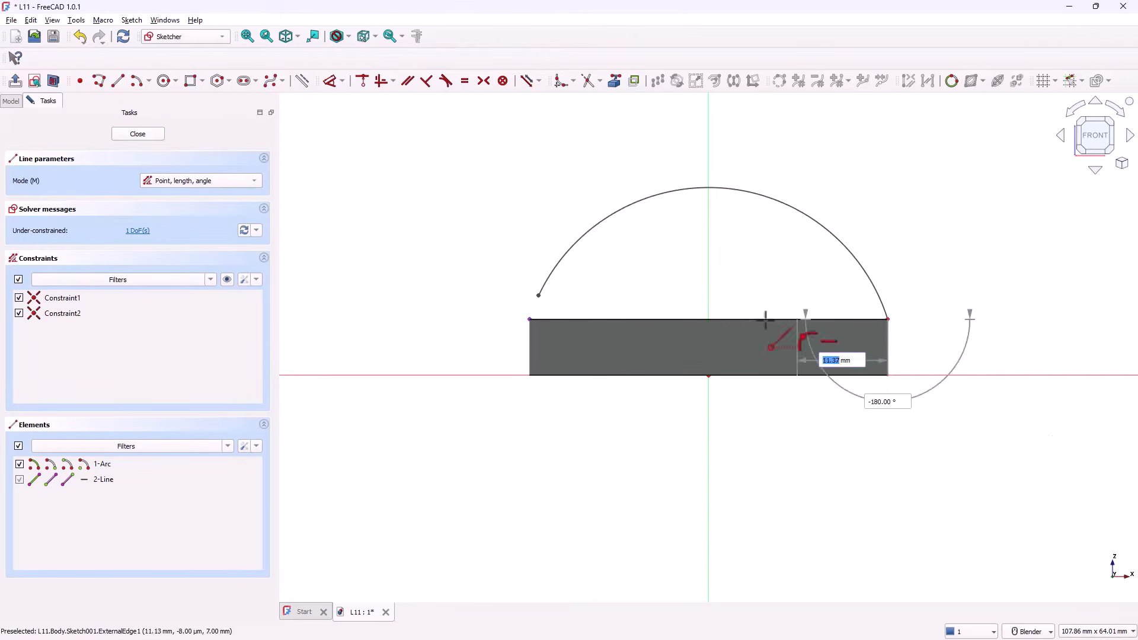
pyautogui.click(539, 295)
pyautogui.press('Escape')
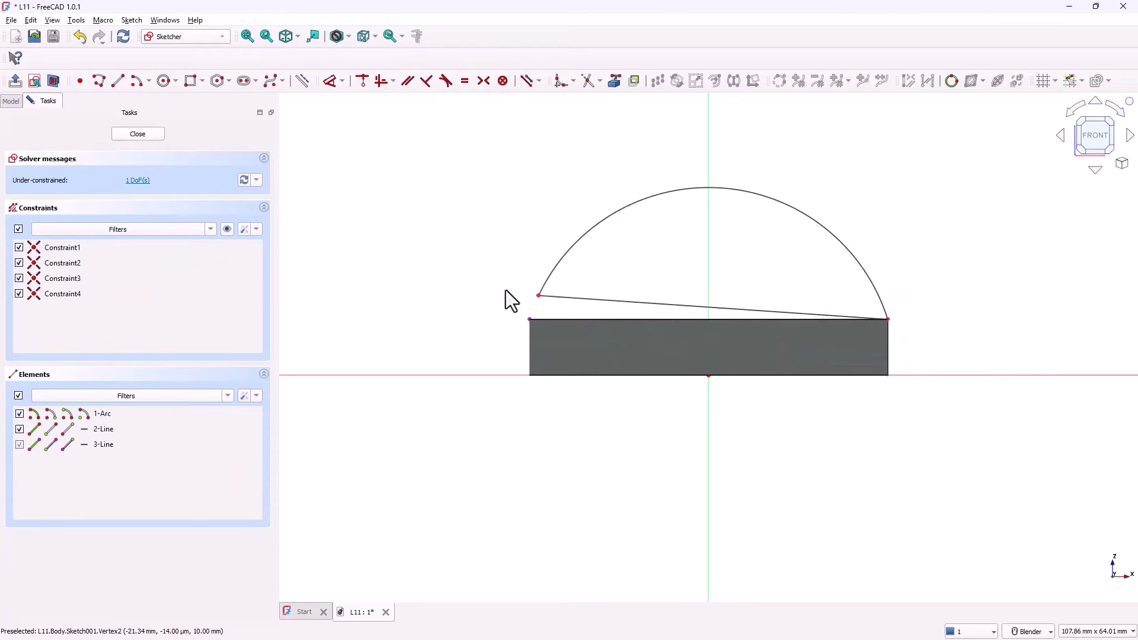
pyautogui.click(634, 305)
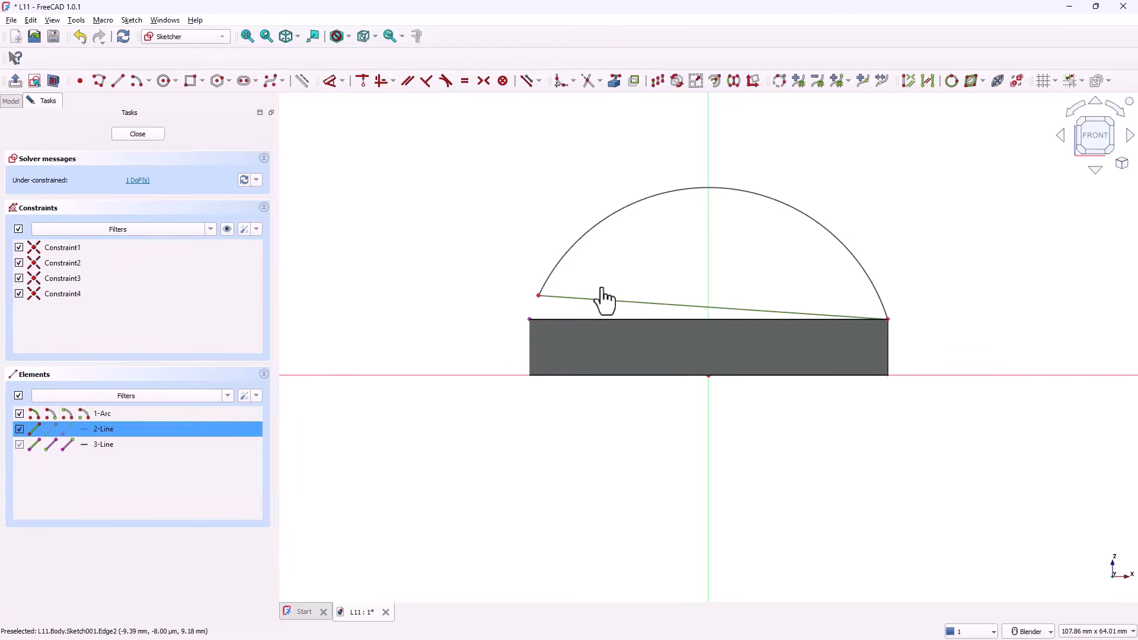
pyautogui.click(381, 81)
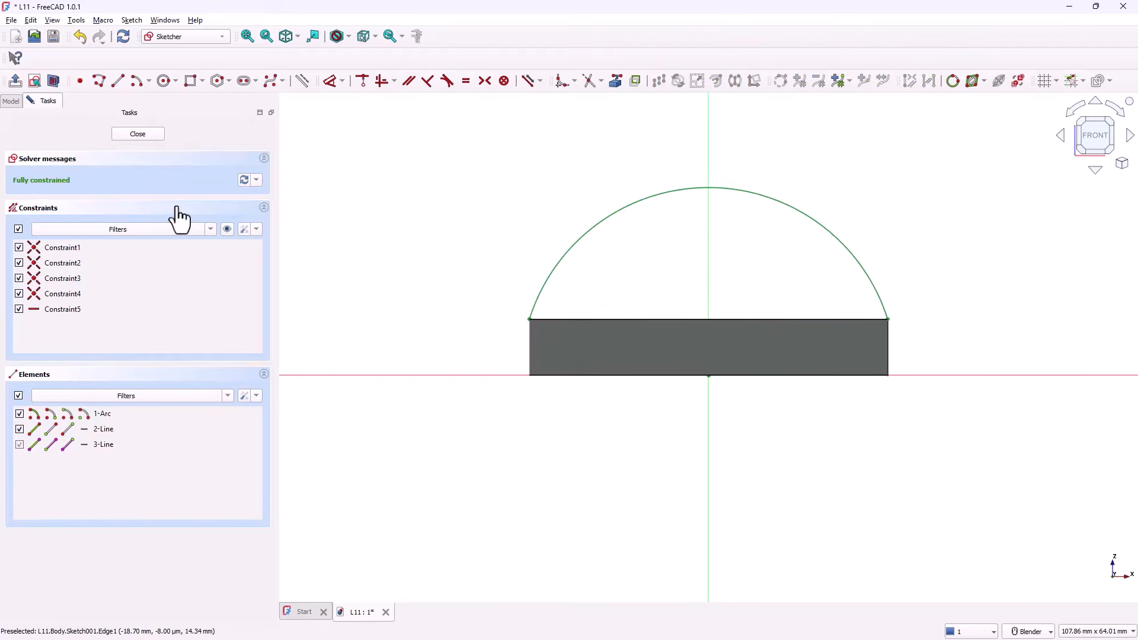
pyautogui.click(15, 82)
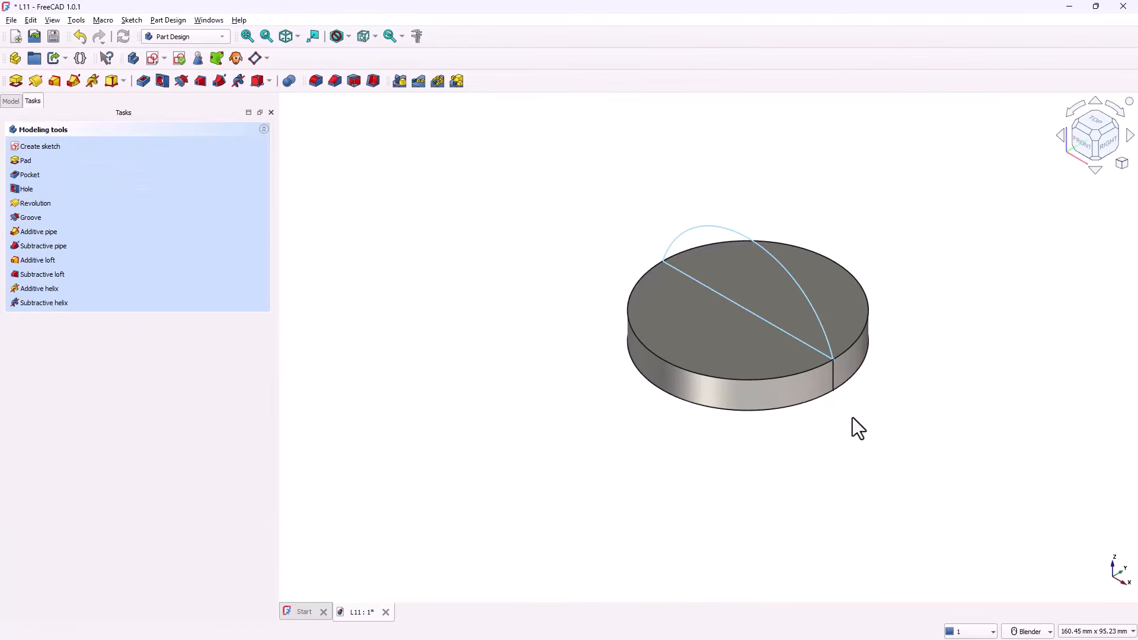
# - Pad the arc profile 23 mm, symmetric to its sketch plane
pyautogui.click(17, 80)
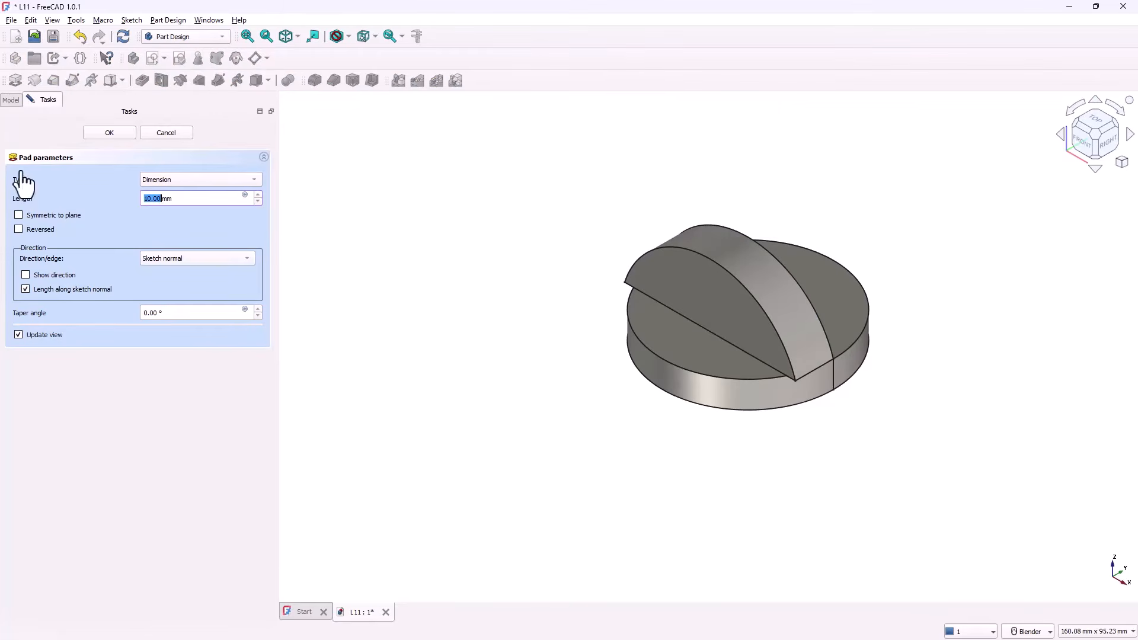
pyautogui.click(45, 213)
pyautogui.moveTo(178, 199); pyautogui.dragTo(97, 201)
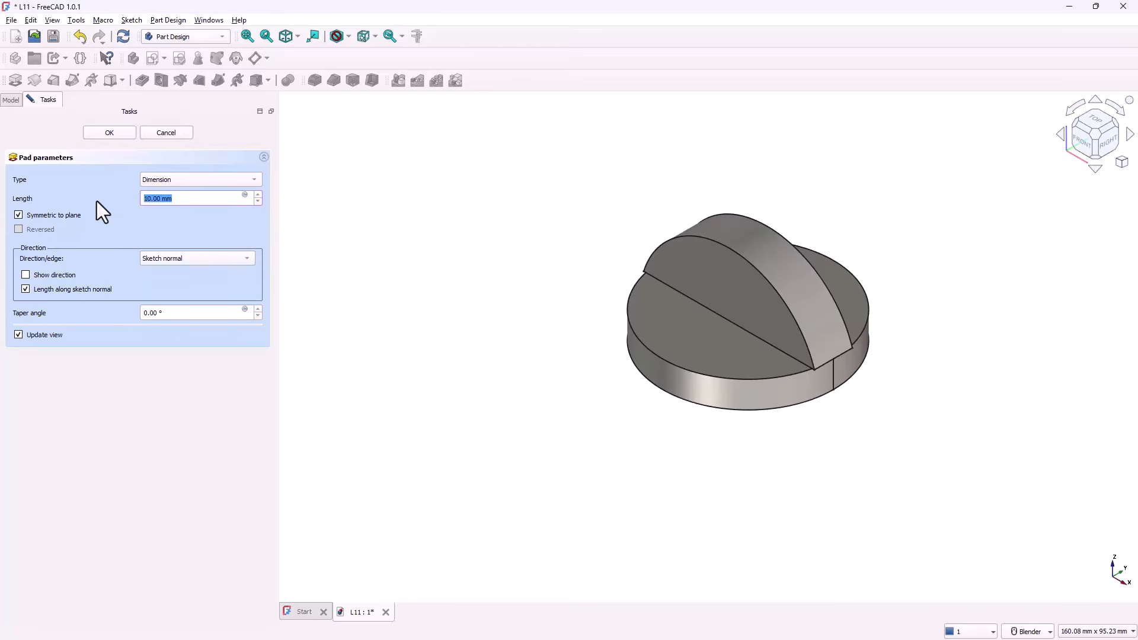
pyautogui.write('23')
pyautogui.click(108, 134)
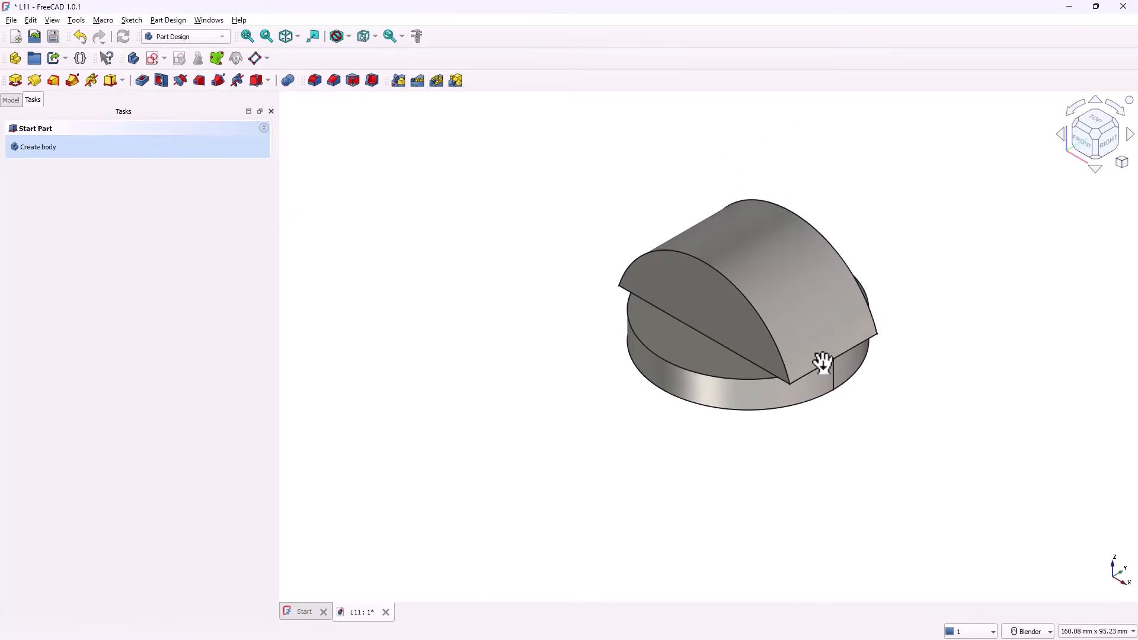
# - Start a sketch on the underside face of the arched top where it overhangs the disc
pyautogui.moveTo(844, 446); pyautogui.dragTo(844, 404, button='middle')
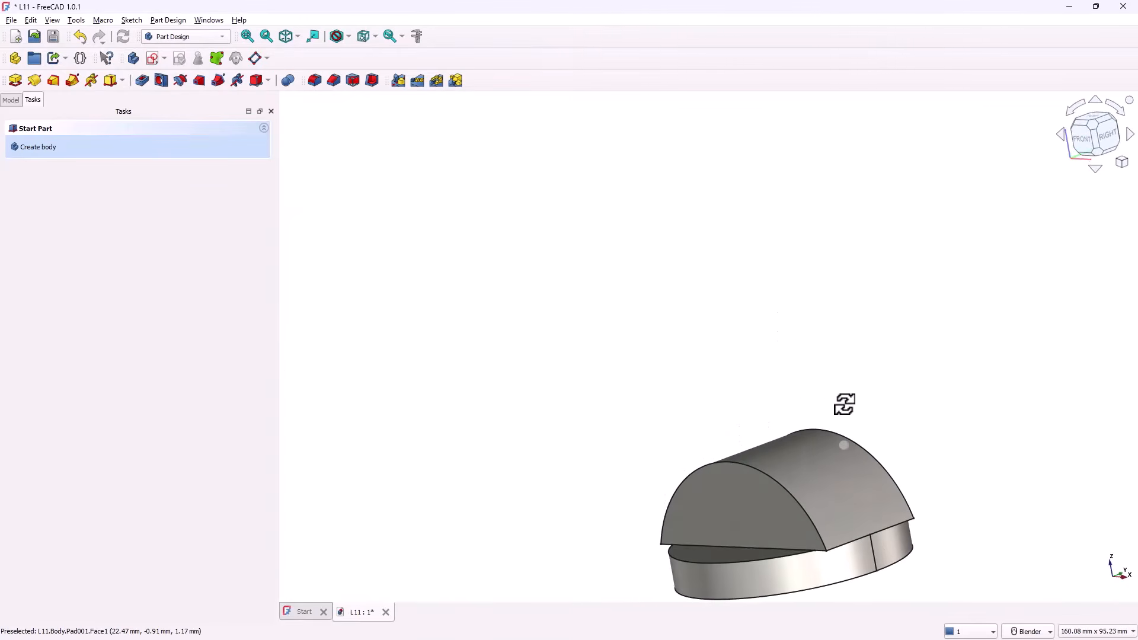
pyautogui.scroll(-4, 865, 495)
pyautogui.scroll(6, 881, 554)
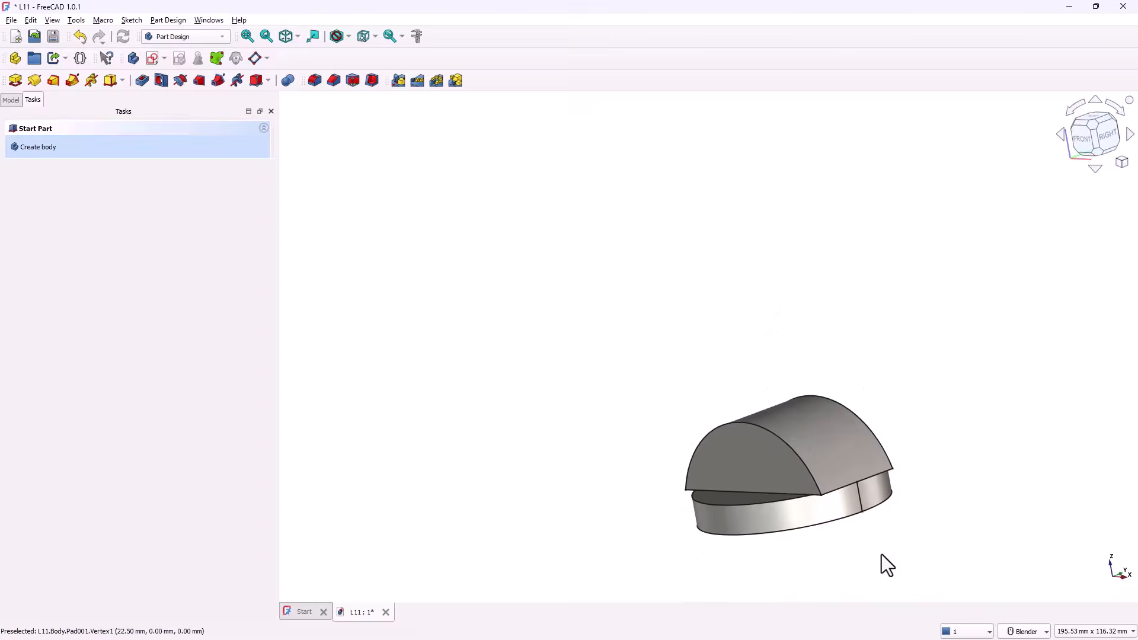
pyautogui.scroll(2, 881, 554)
pyautogui.moveTo(1002, 399); pyautogui.dragTo(1002, 406, button='middle')
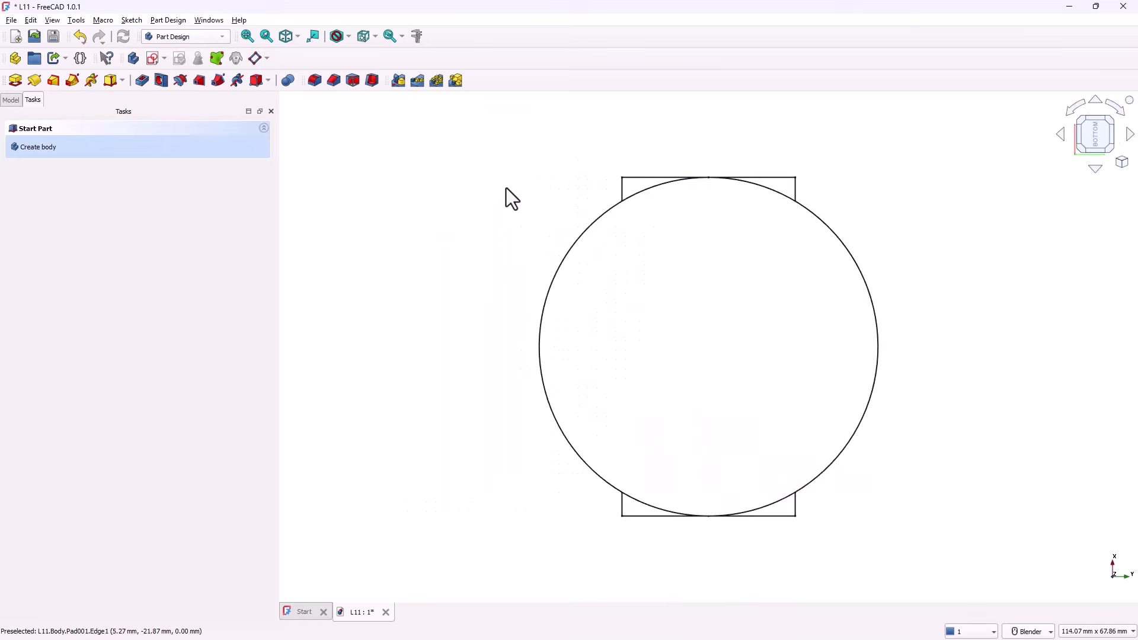
pyautogui.moveTo(698, 224); pyautogui.dragTo(750, 301, button='middle')
pyautogui.moveTo(688, 226); pyautogui.dragTo(632, 193, button='middle')
pyautogui.click(628, 189)
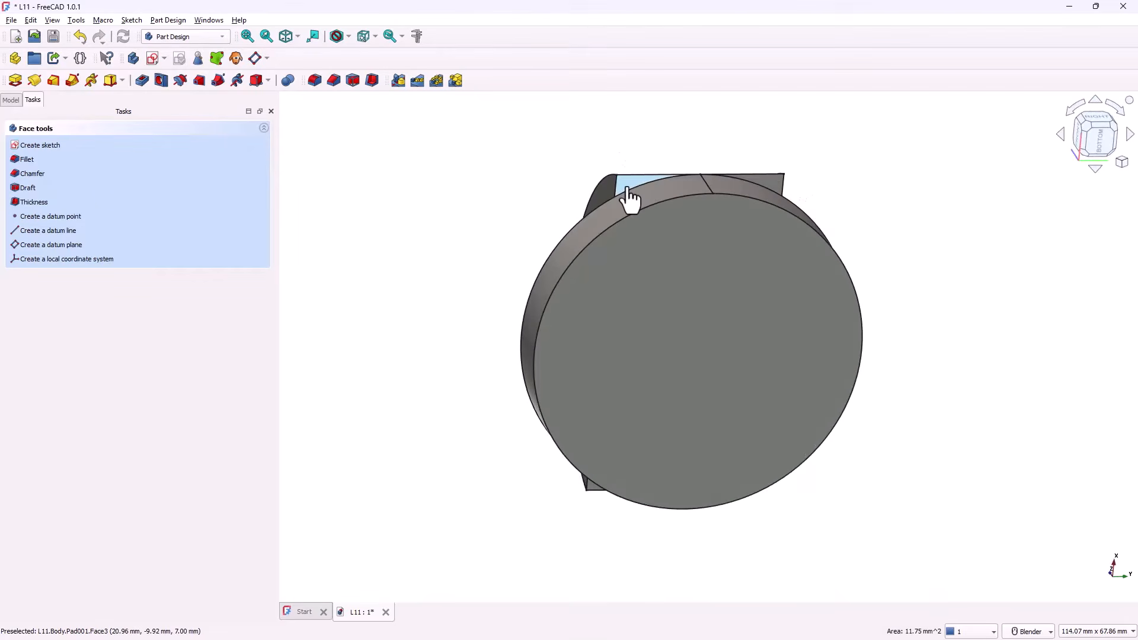
pyautogui.click(162, 59)
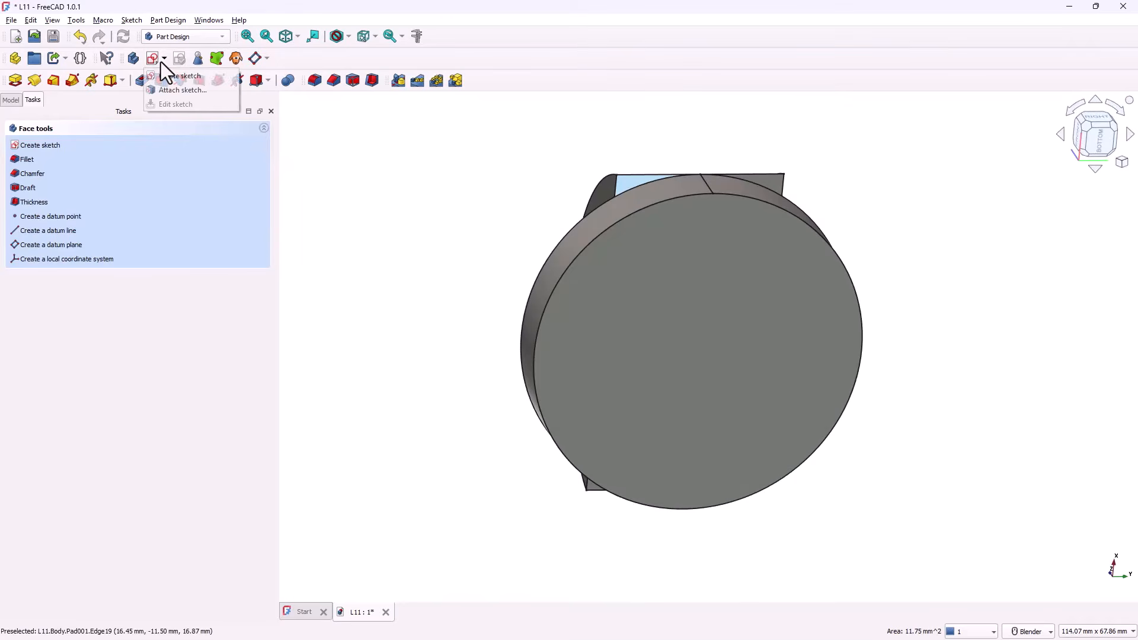
pyautogui.click(172, 76)
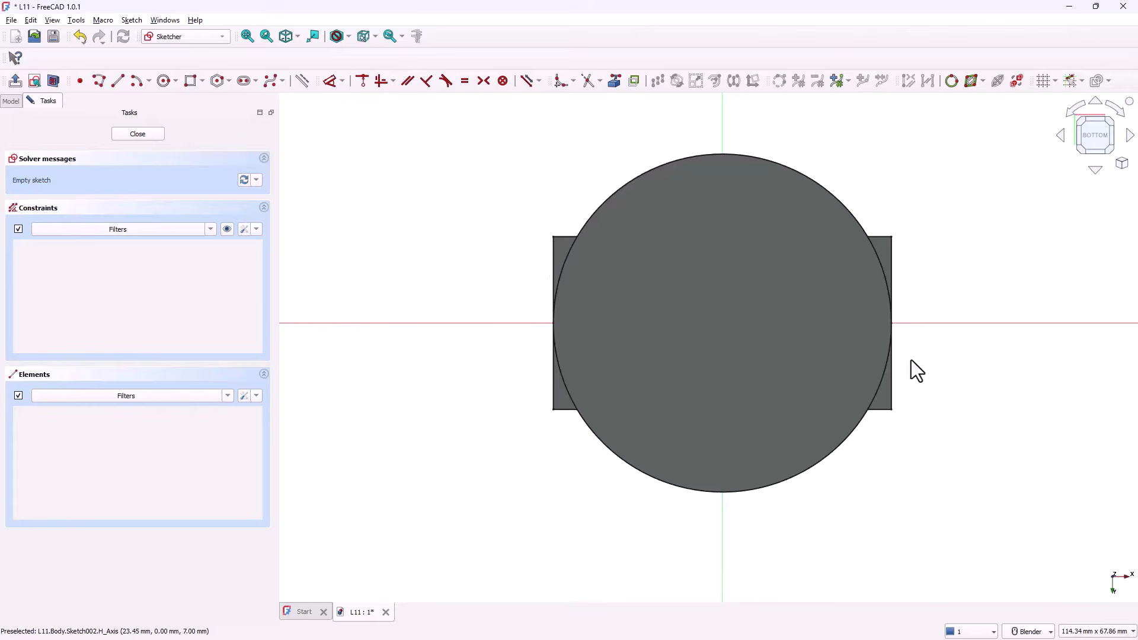
# - Turn on the section view and draw two circles centred on the origin, about 46.6 mm and about 56.5 mm in diameter
pyautogui.press('g')
pyautogui.press('c')
pyautogui.click(54, 84)
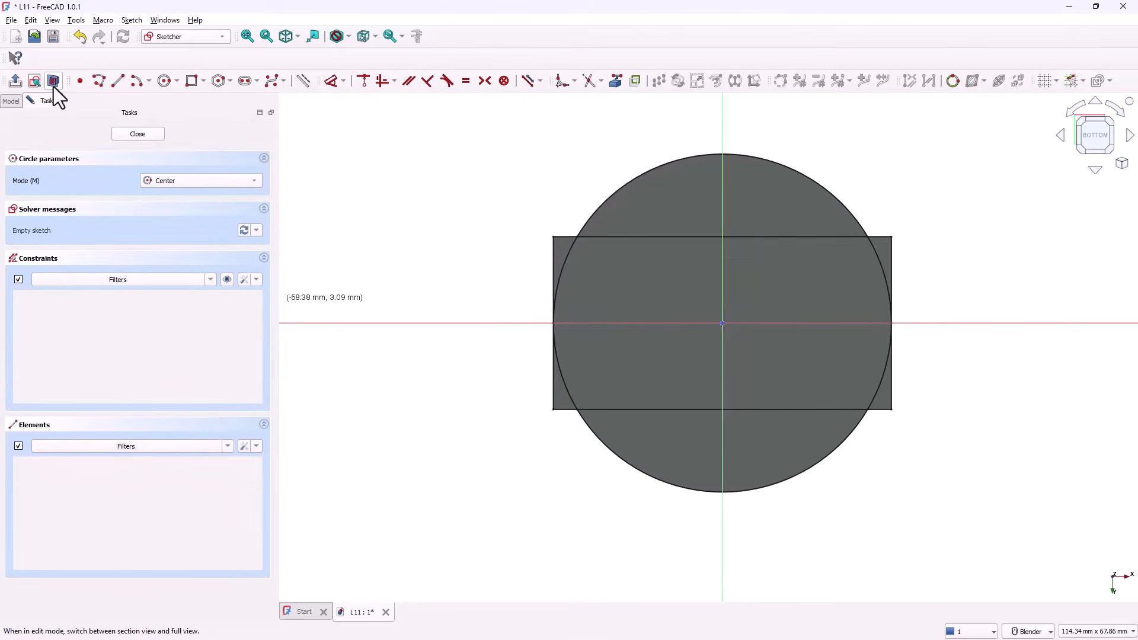
pyautogui.click(722, 323)
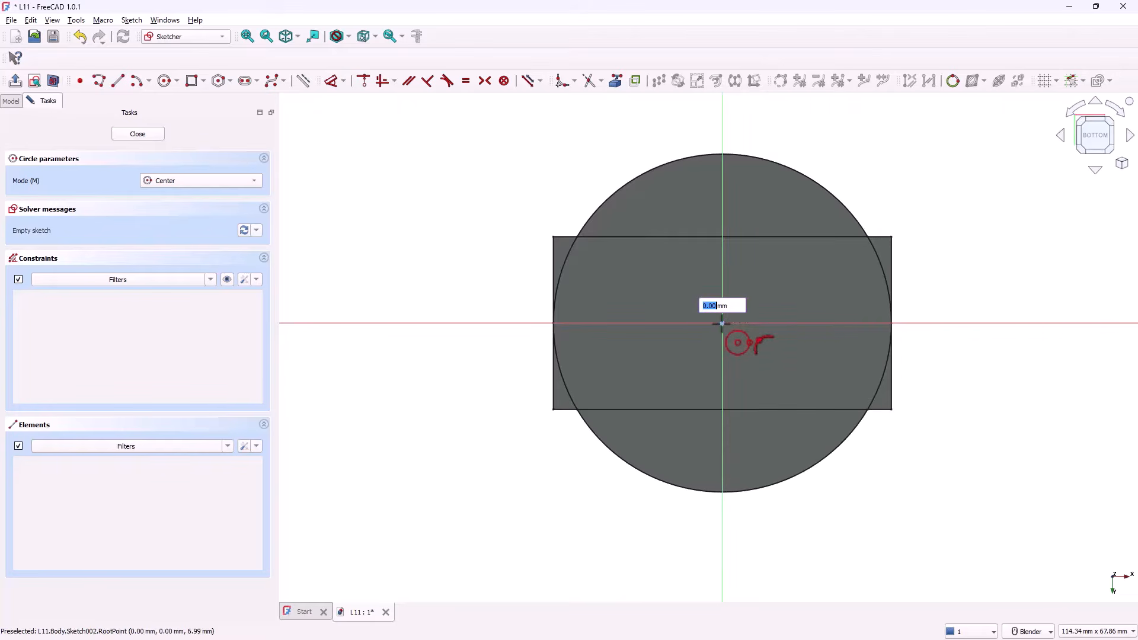
pyautogui.click(844, 203)
pyautogui.click(722, 323)
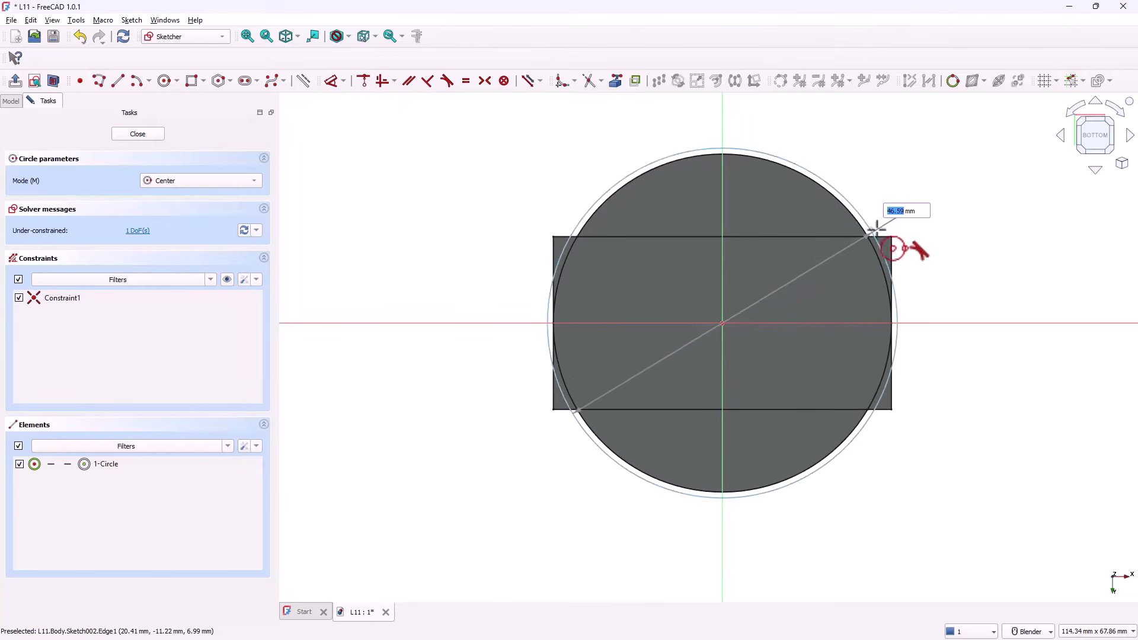
pyautogui.click(901, 209)
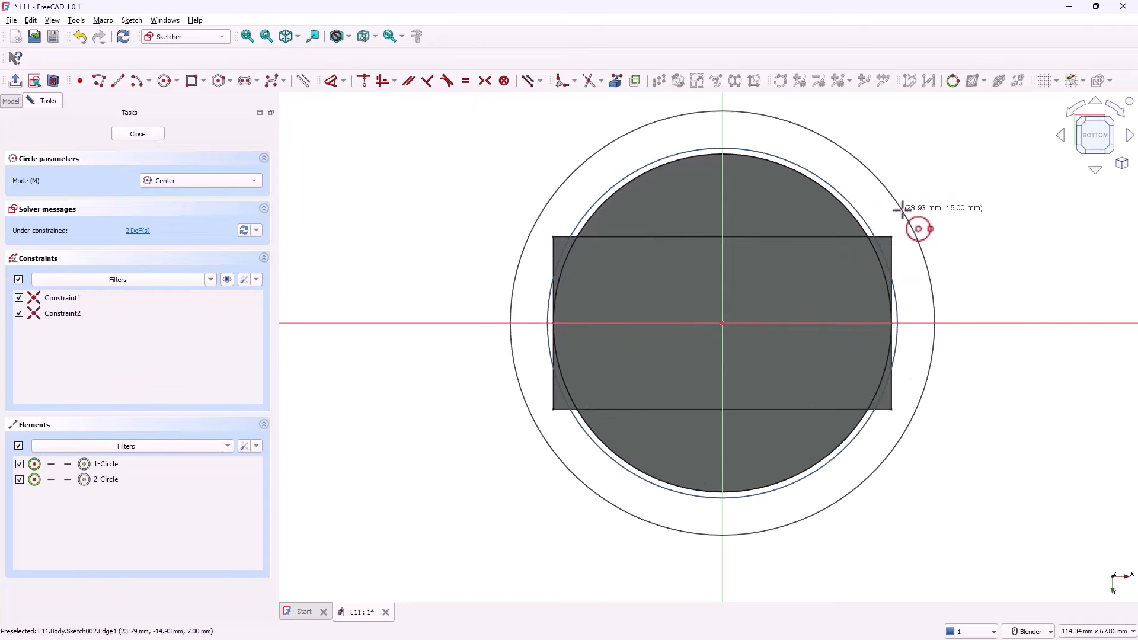
pyautogui.rightClick(389, 251)
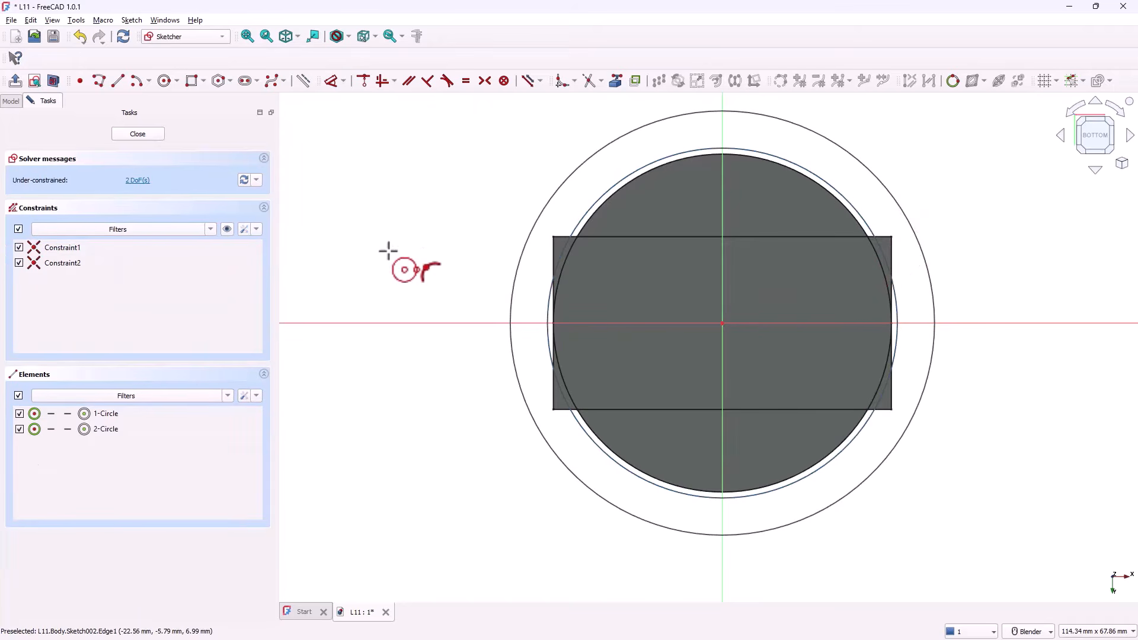
# - Dimension the inner circle's diameter and set it to 45 mm
pyautogui.click(336, 82)
pyautogui.click(598, 204)
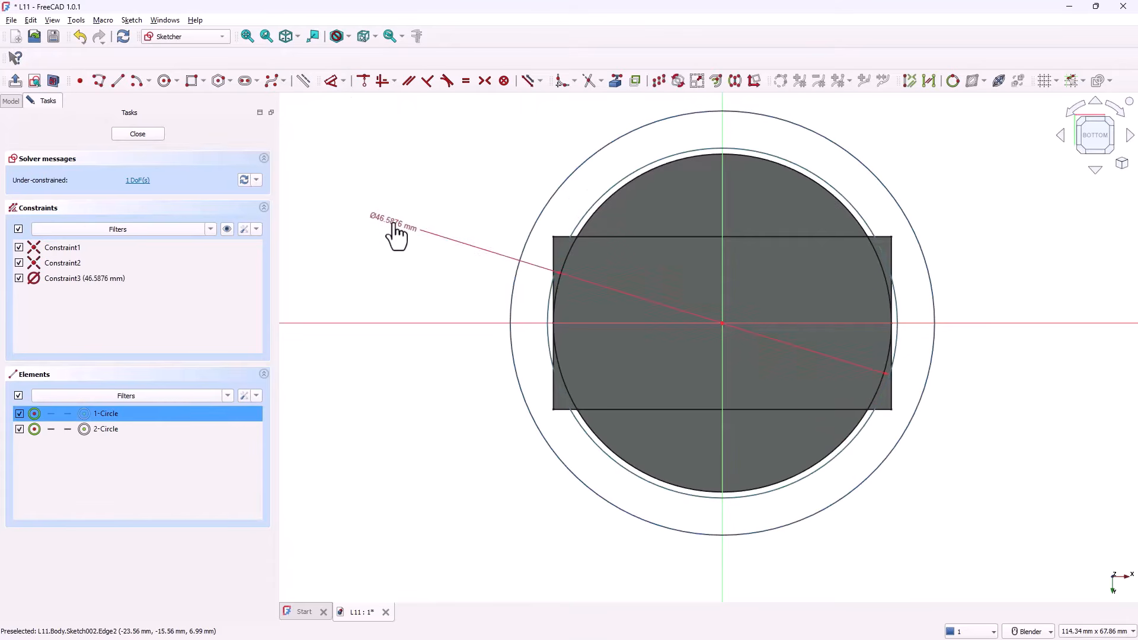
pyautogui.click(392, 228)
pyautogui.write('45')
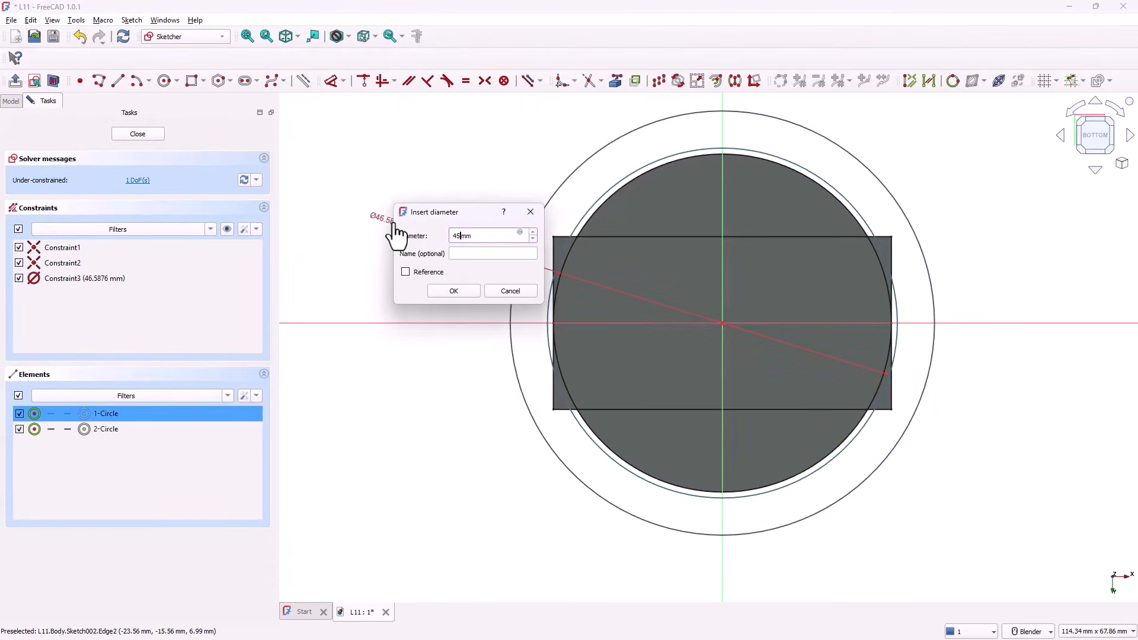
pyautogui.press('Return')
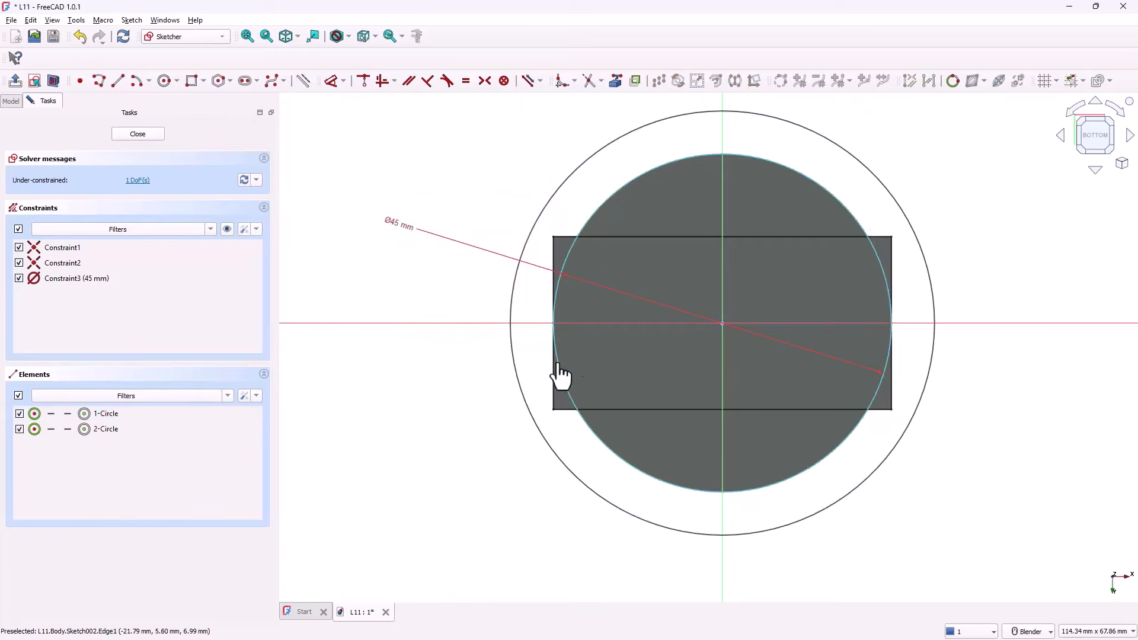
# - Dimension the outer circle's diameter, set it to 56 mm, and close the sketch
pyautogui.click(510, 350)
pyautogui.click(513, 355)
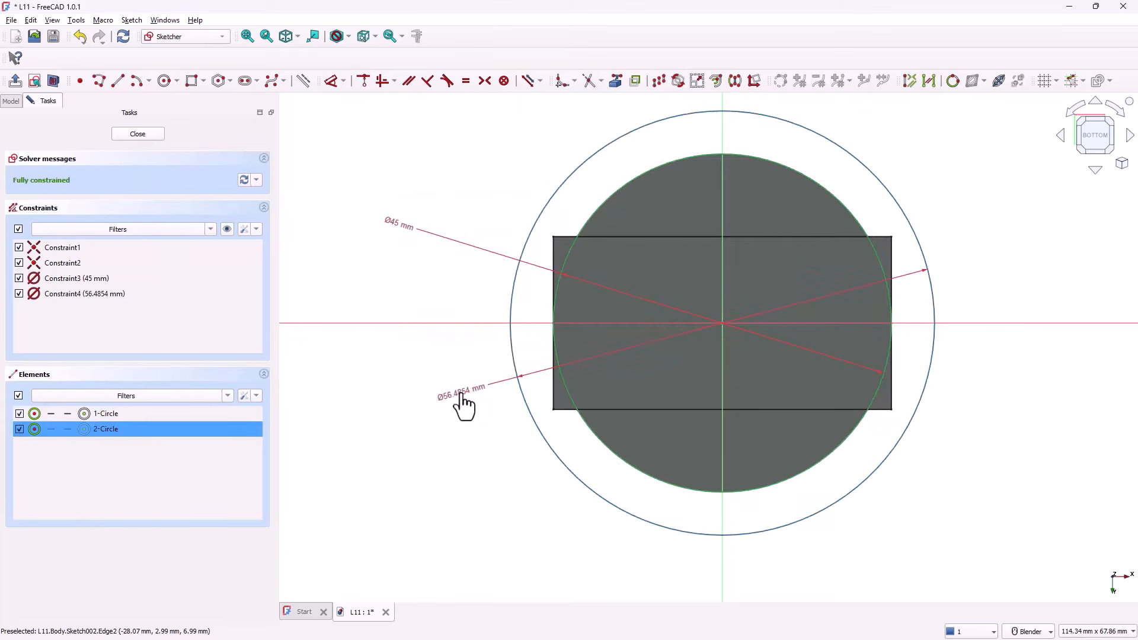
pyautogui.click(462, 404)
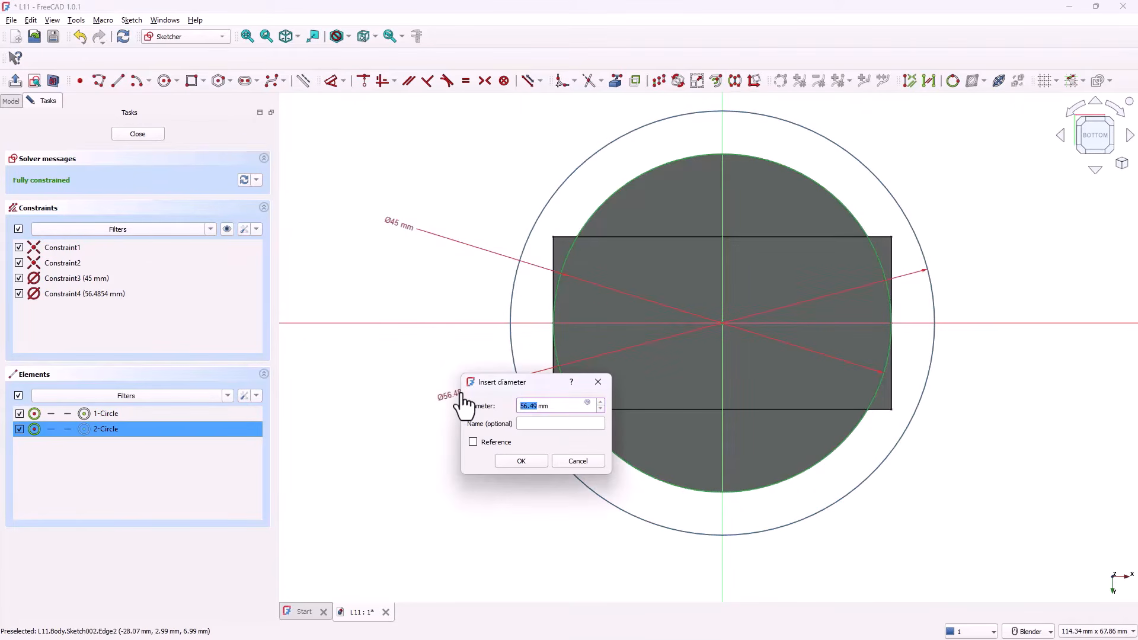
pyautogui.write('56')
pyautogui.press('Return')
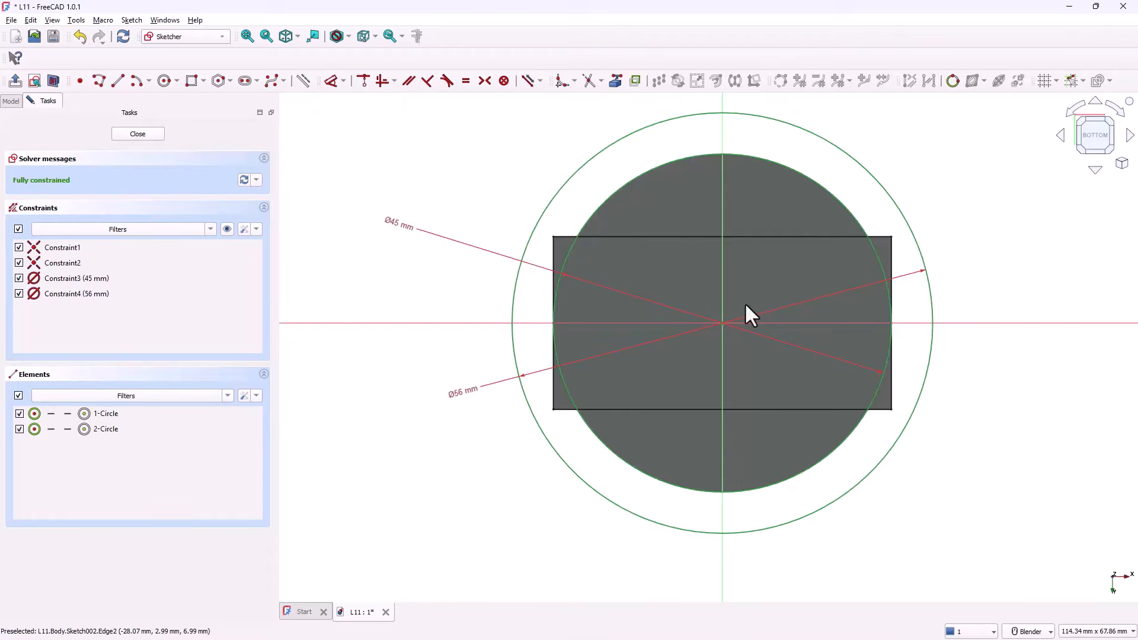
pyautogui.click(18, 84)
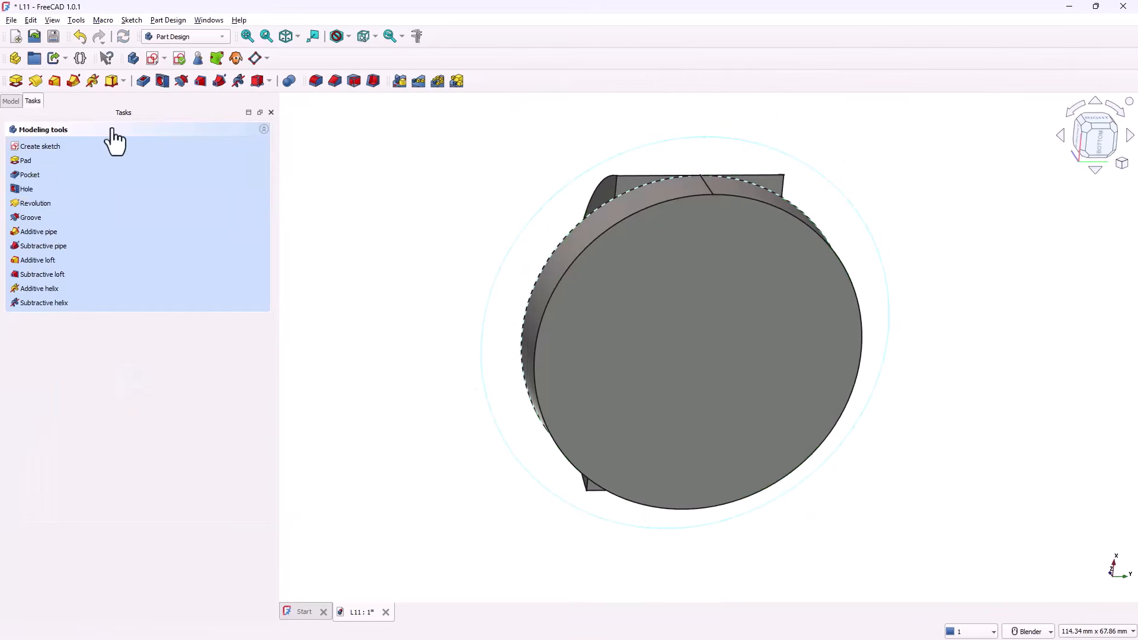
# - Pocket the ring between the two circles 20 mm deep, not reversed, to trim the arched top's overhanging ends
pyautogui.press('0')
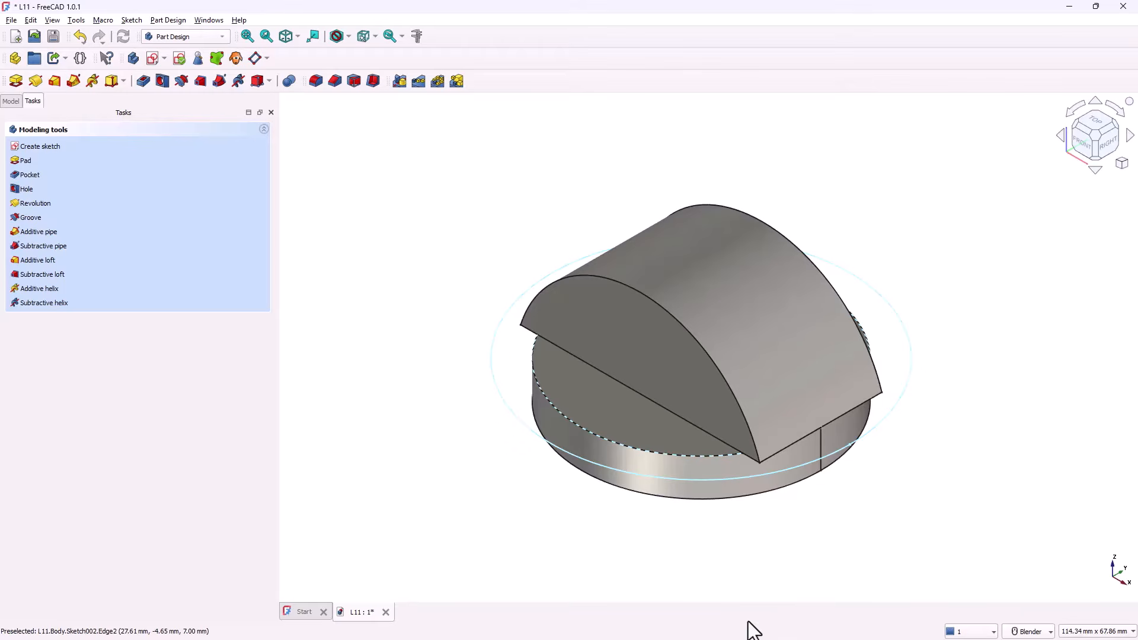
pyautogui.click(145, 79)
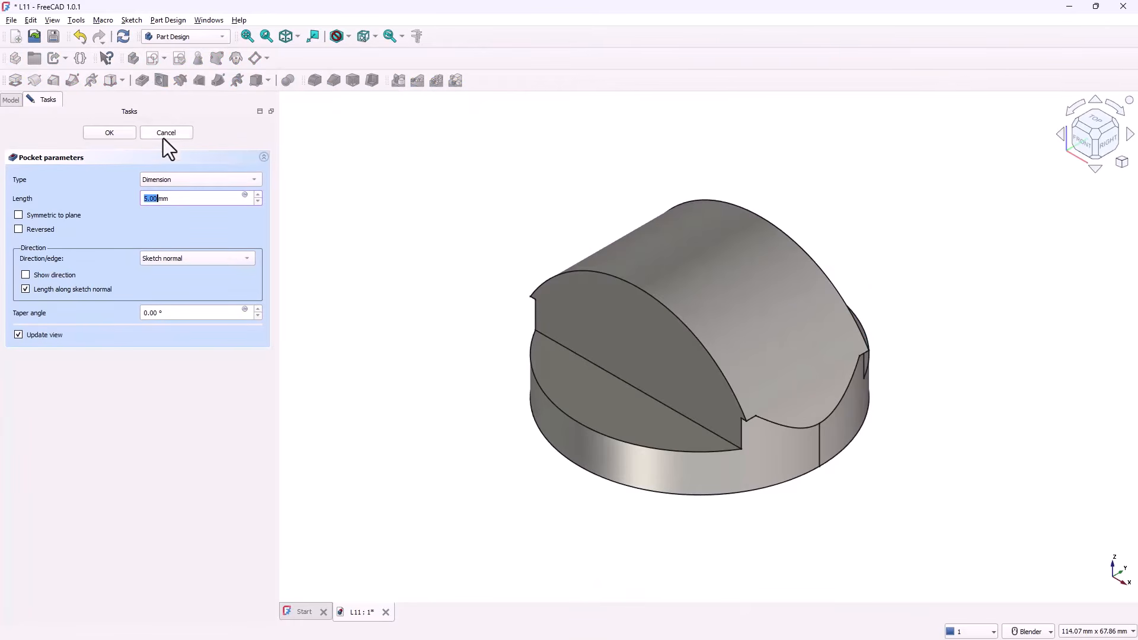
pyautogui.click(258, 201)
pyautogui.click(258, 202)
pyautogui.click(258, 201)
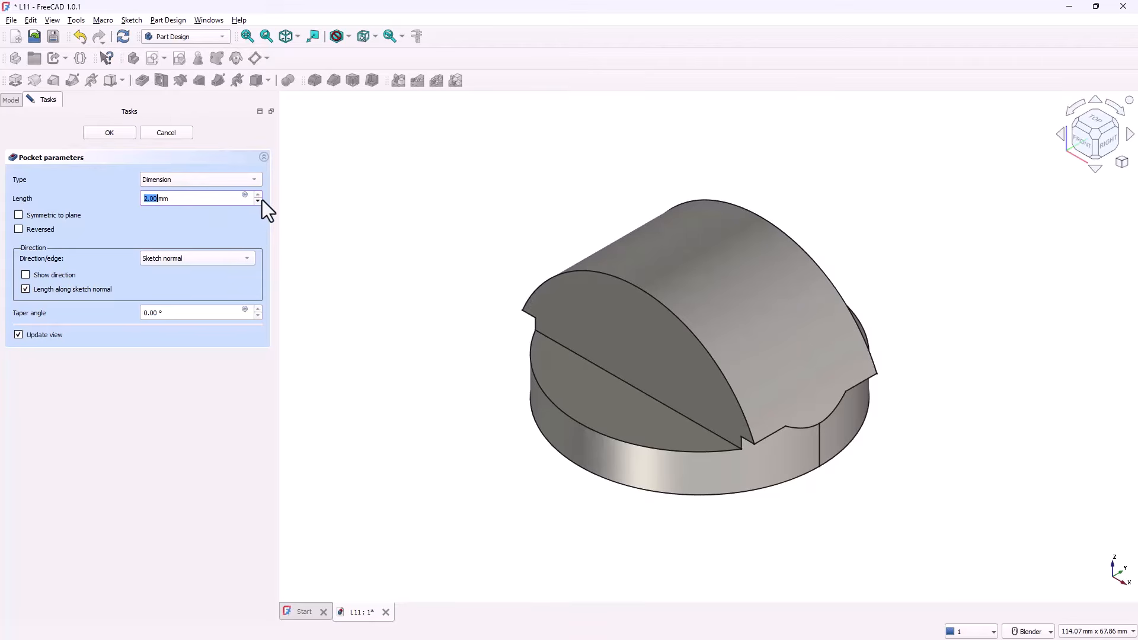
pyautogui.click(258, 195)
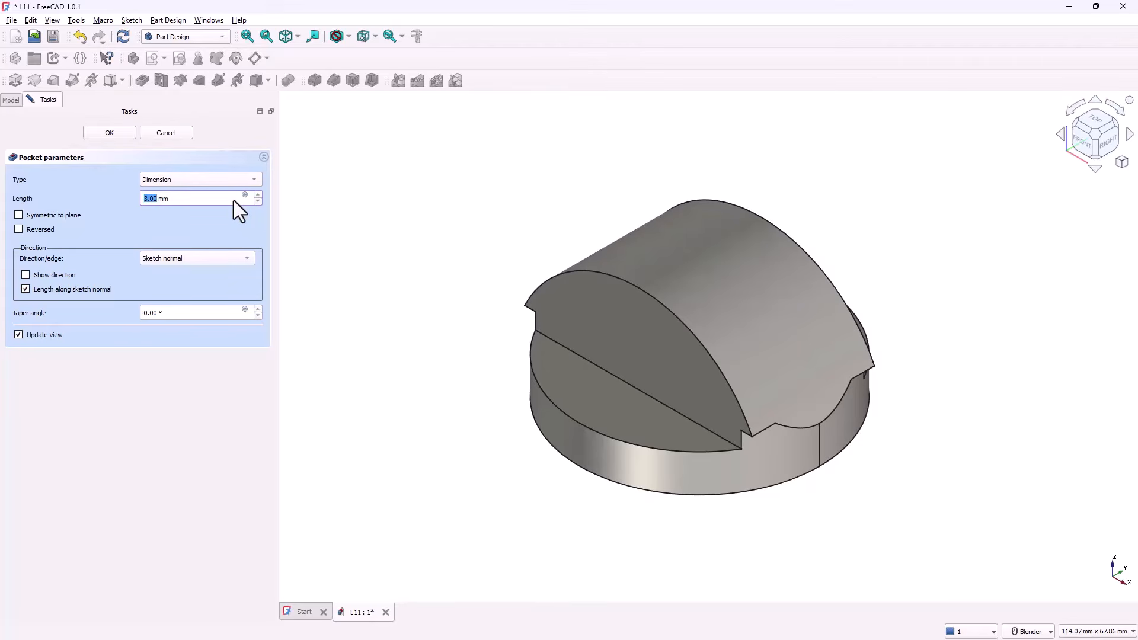
pyautogui.click(19, 229)
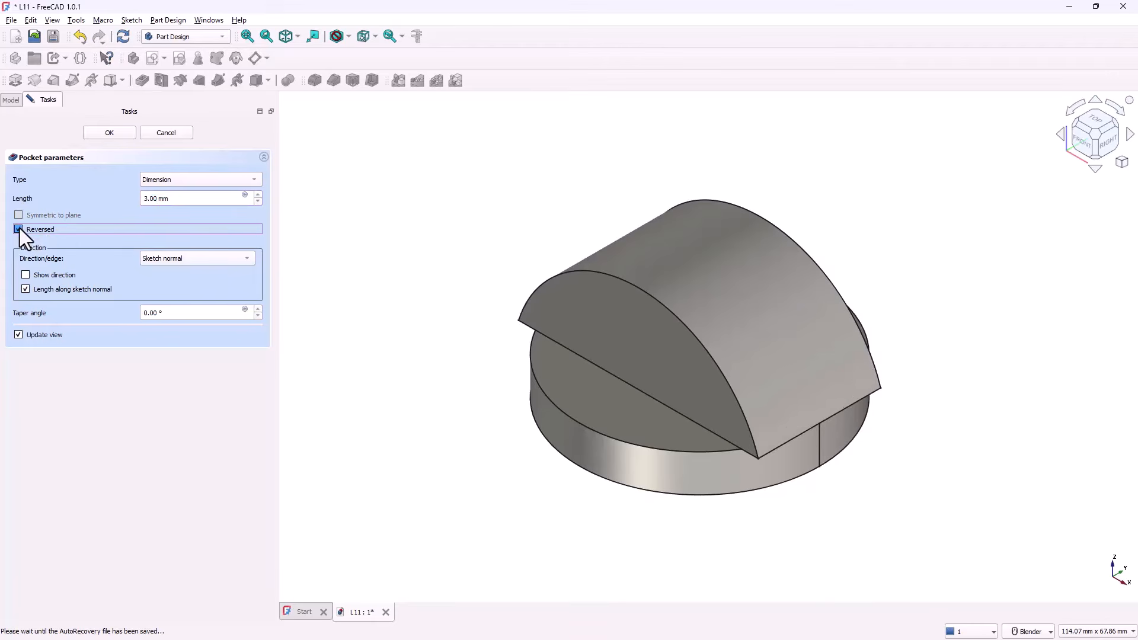
pyautogui.click(19, 229)
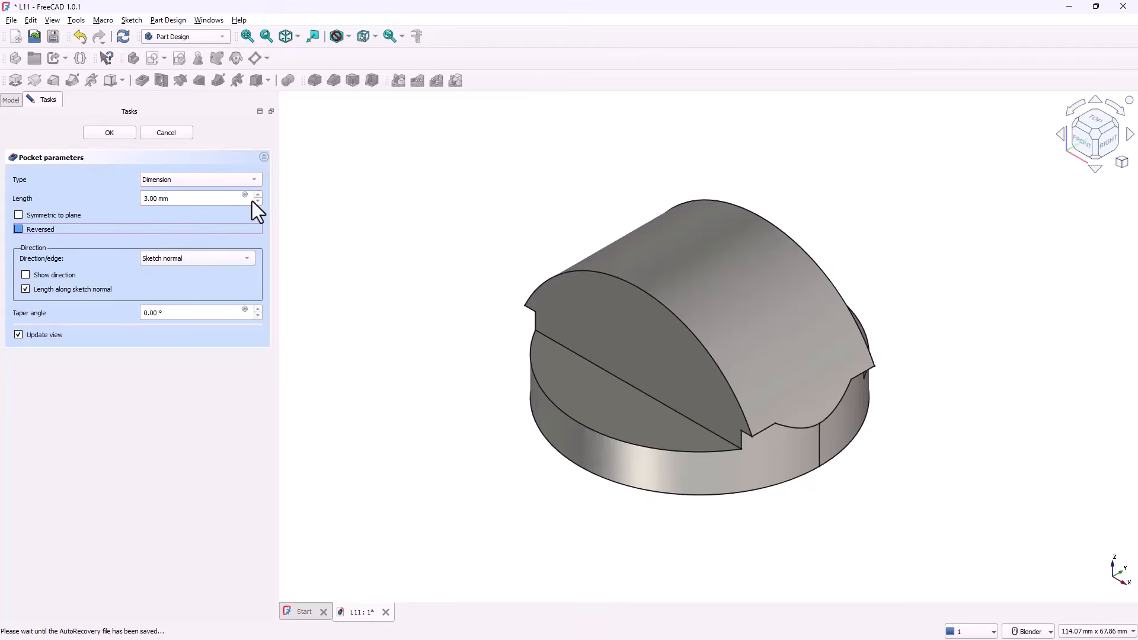
pyautogui.scroll(7, 261, 194)
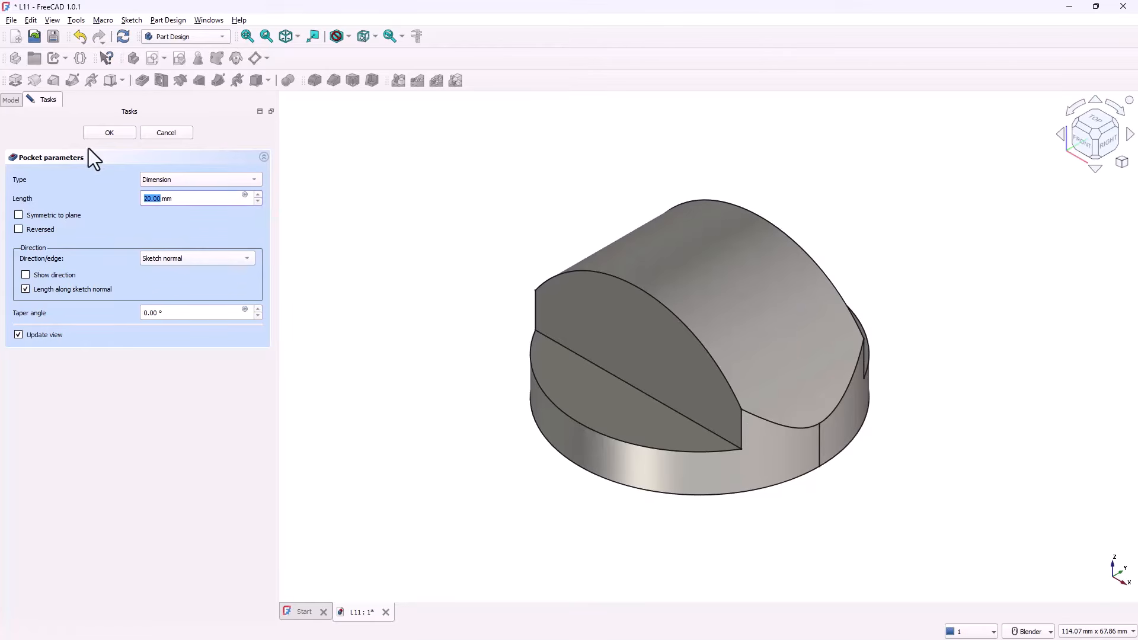
pyautogui.click(109, 133)
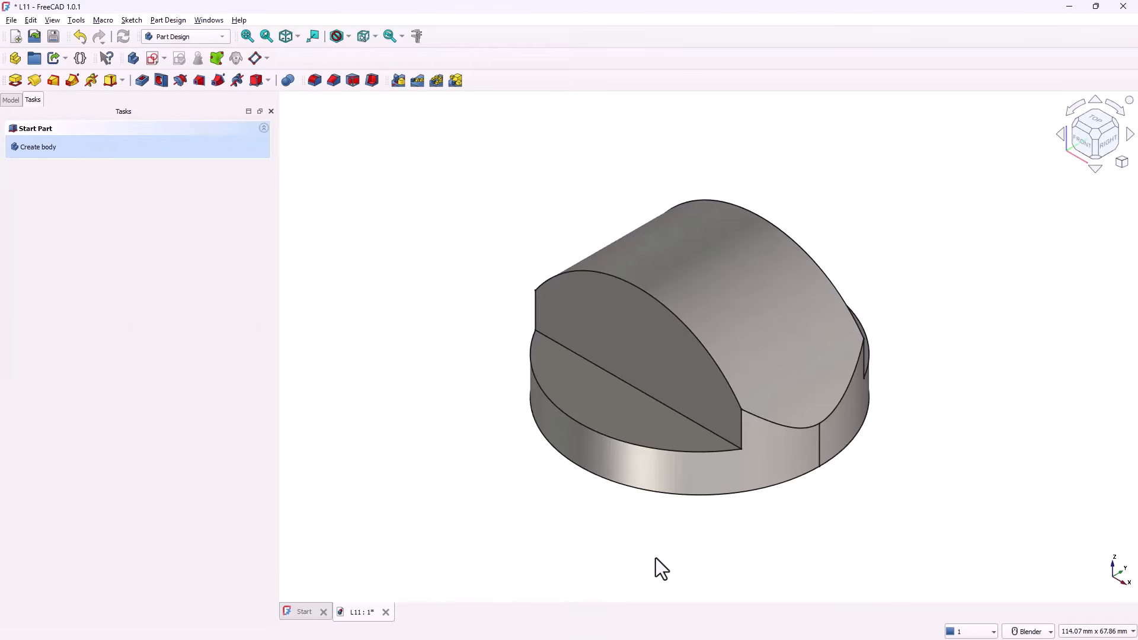
# - Consult the knob drawing, and start a sketch in section view on the disc's flat top face in front of the arch
pyautogui.hotkey('alt', 'Tab')
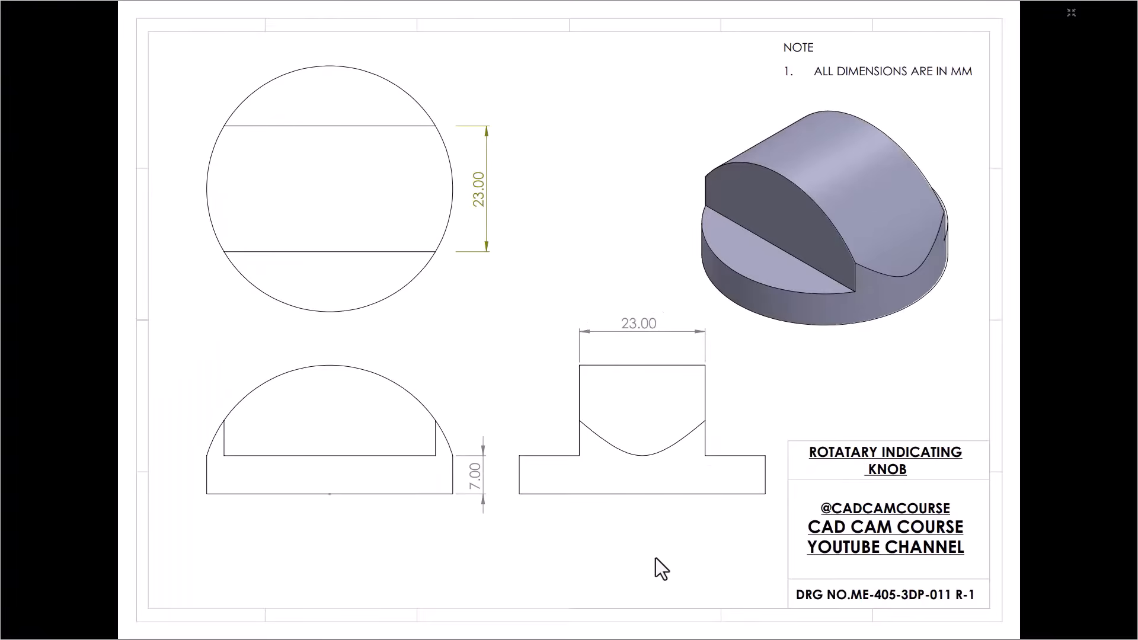
pyautogui.press('Right')
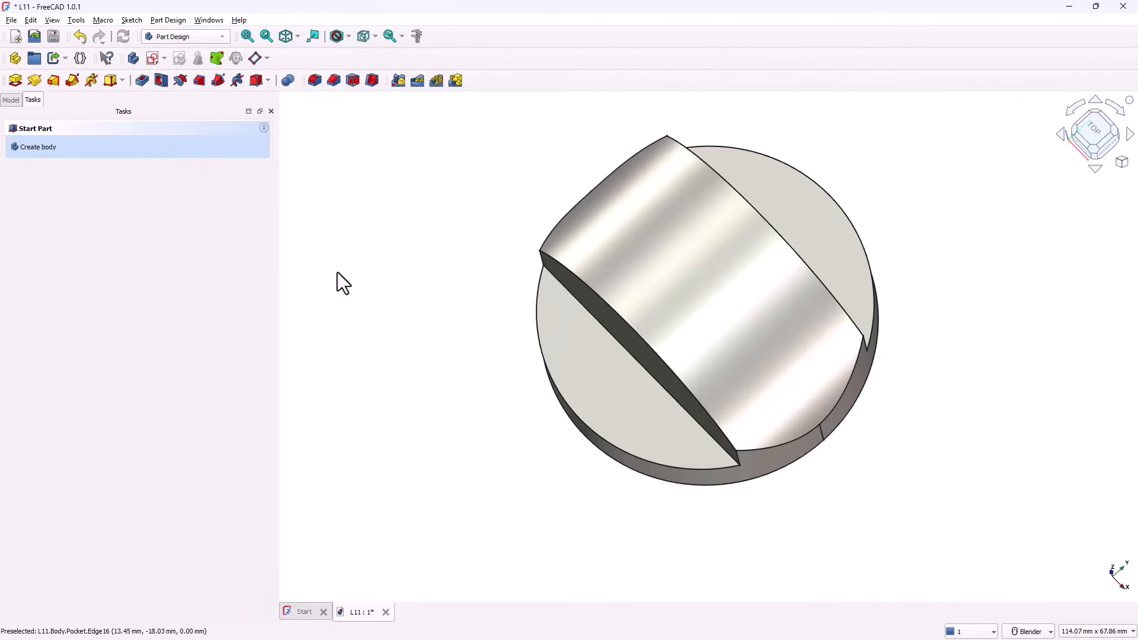
pyautogui.click(790, 201)
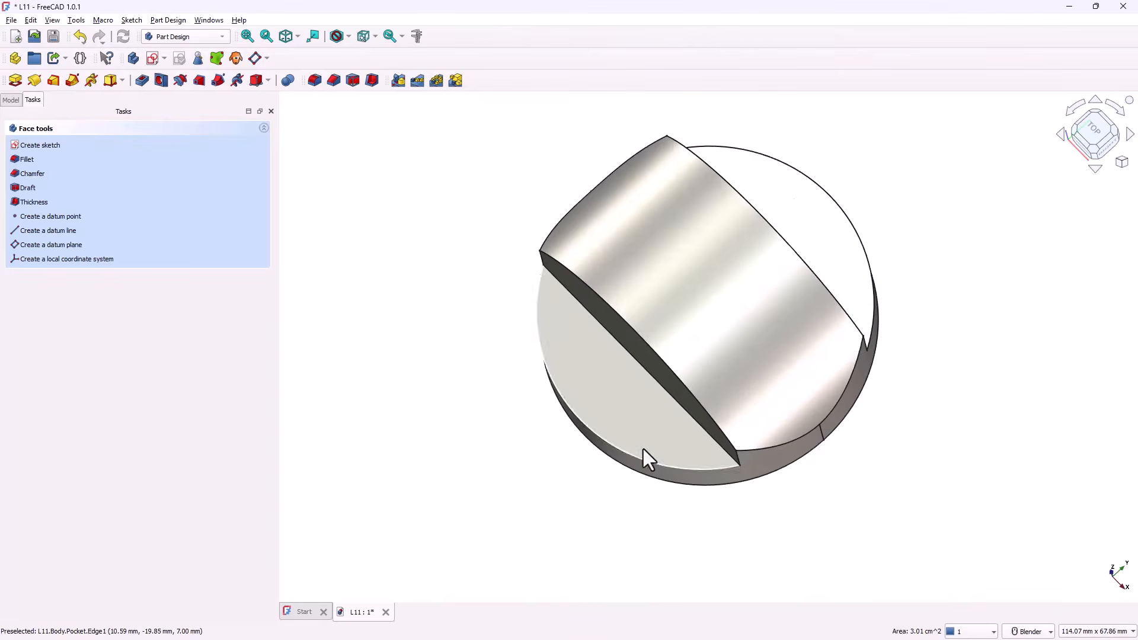
pyautogui.click(616, 432)
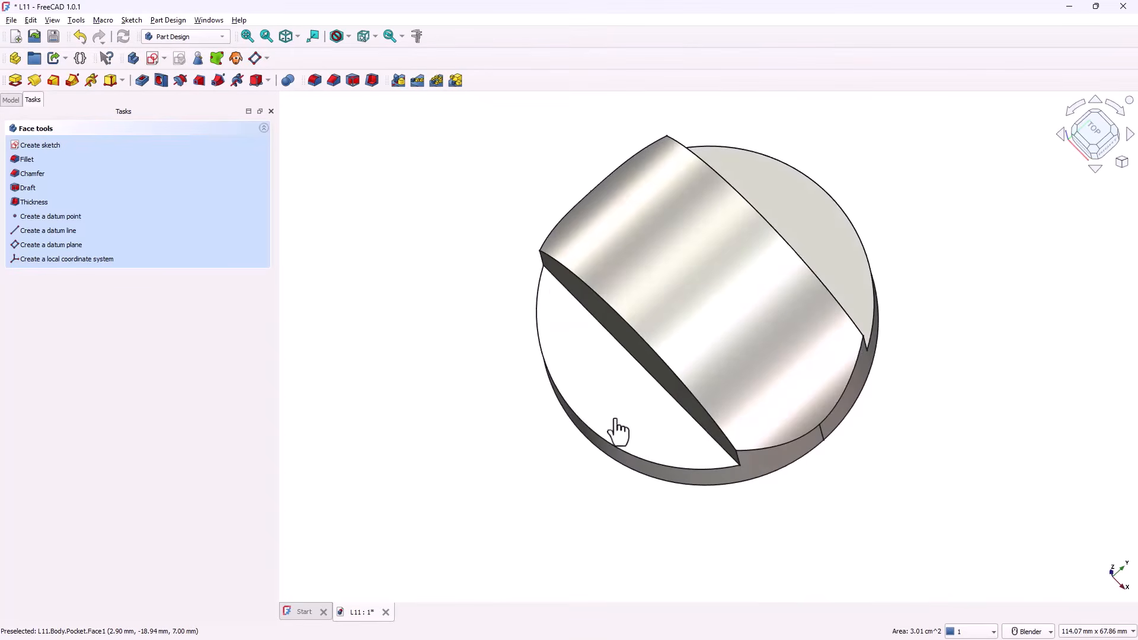
pyautogui.click(153, 58)
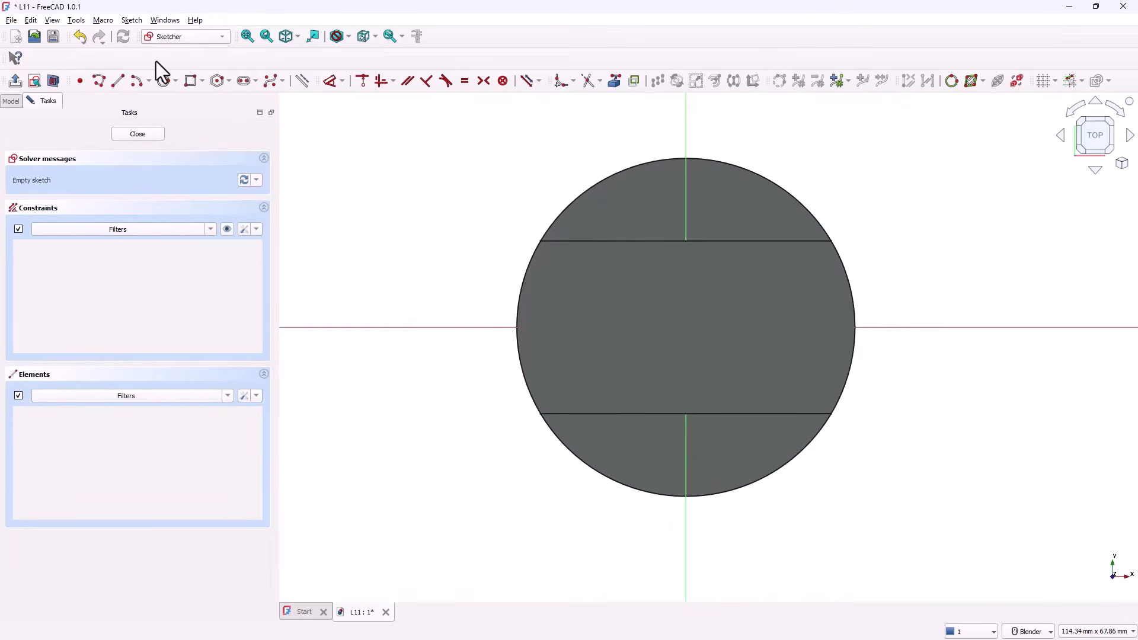
pyautogui.click(49, 86)
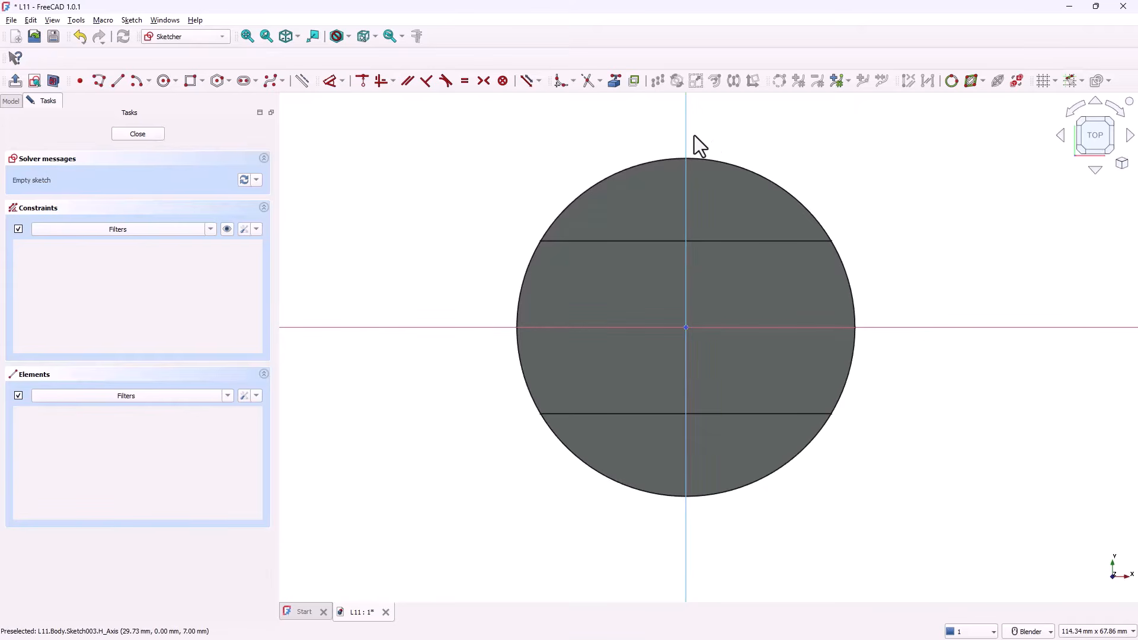
# - Link the disc's circular edge and the arched top's rear straight edge as external geometry in the sketch
pyautogui.click(615, 82)
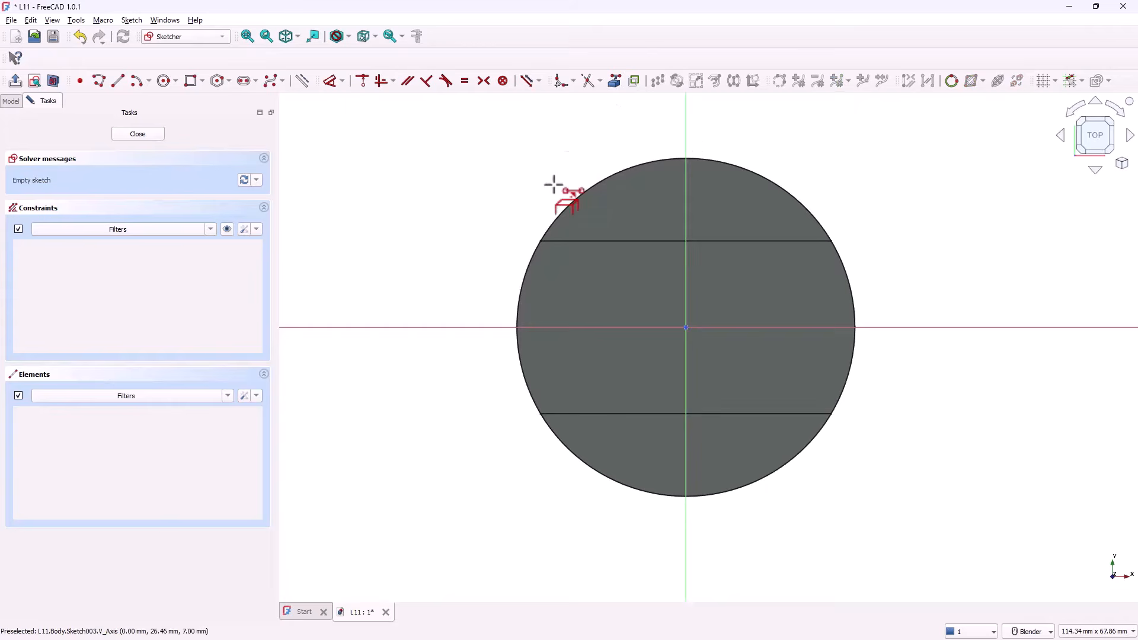
pyautogui.click(524, 284)
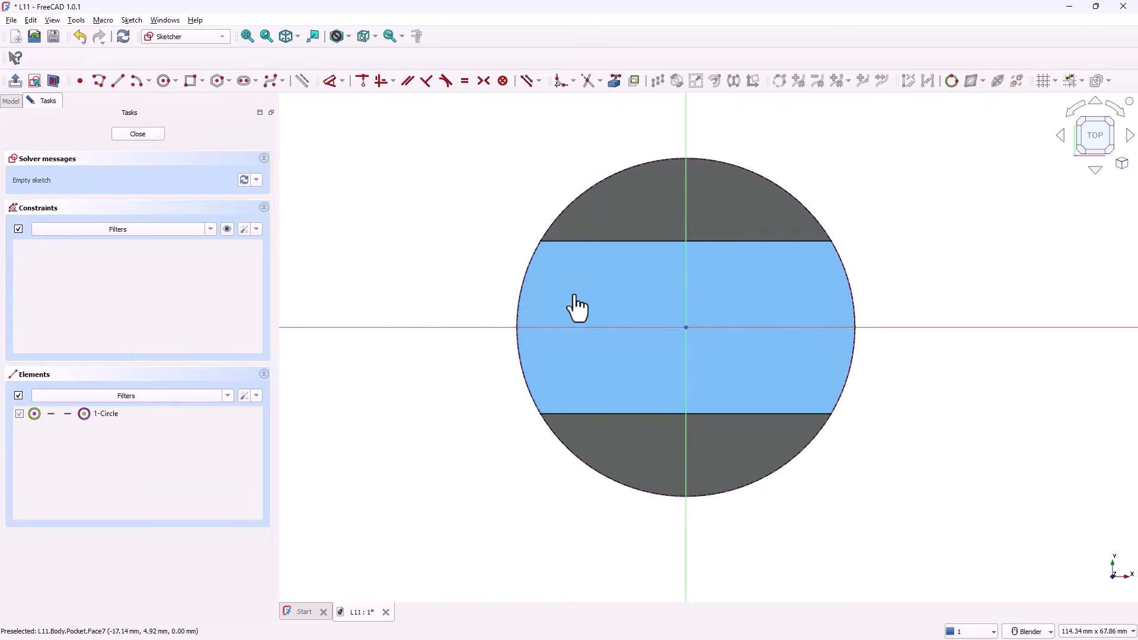
pyautogui.click(783, 242)
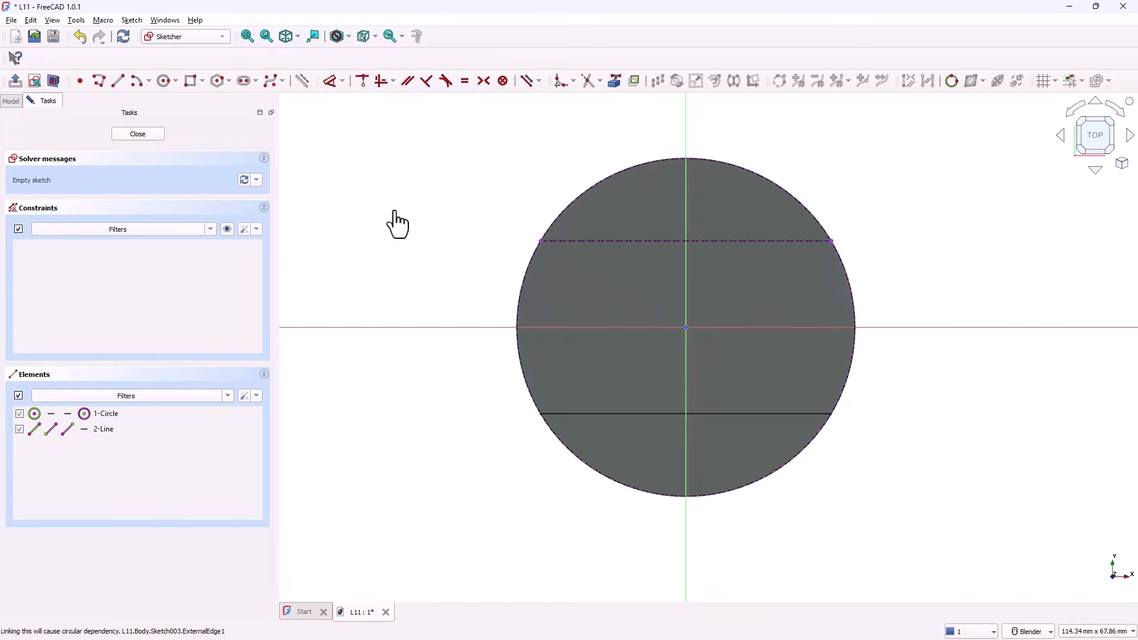
# - Draw a horizontal line about 7.5 mm long ending on the circle's left side, continuing as a tangent arc to the linked line's right endpoint
pyautogui.click(97, 83)
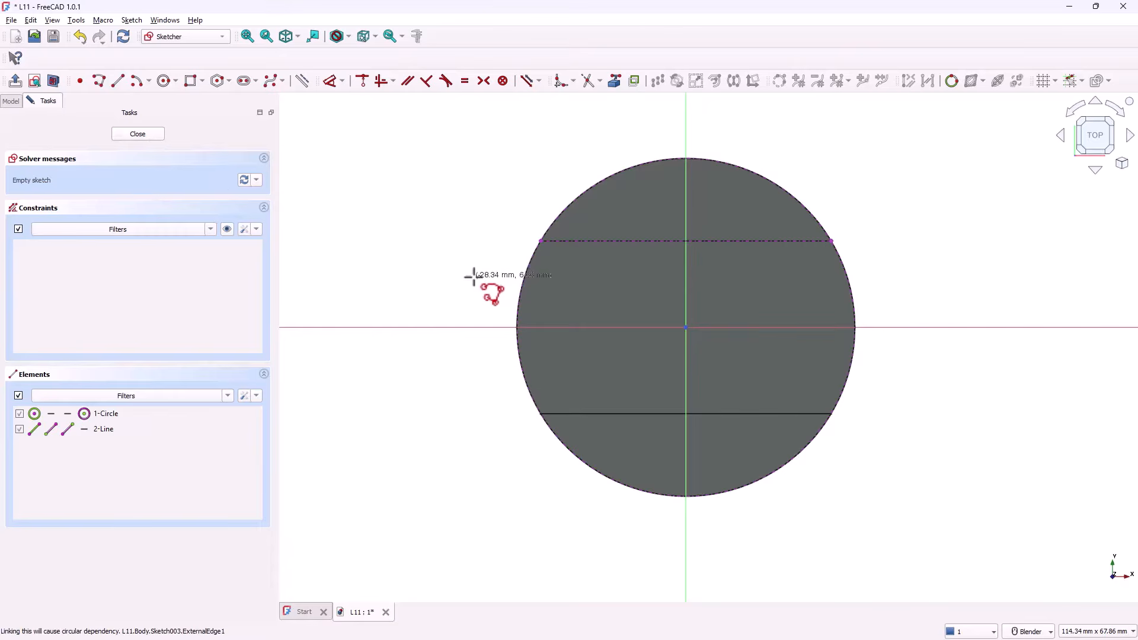
pyautogui.click(524, 275)
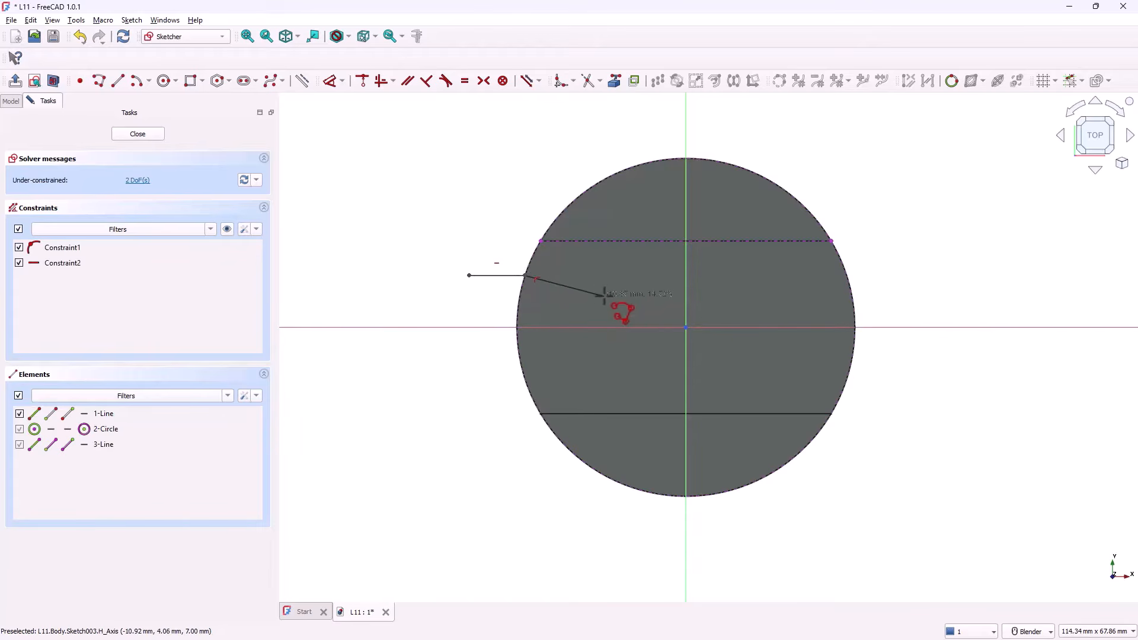
pyautogui.press('m')
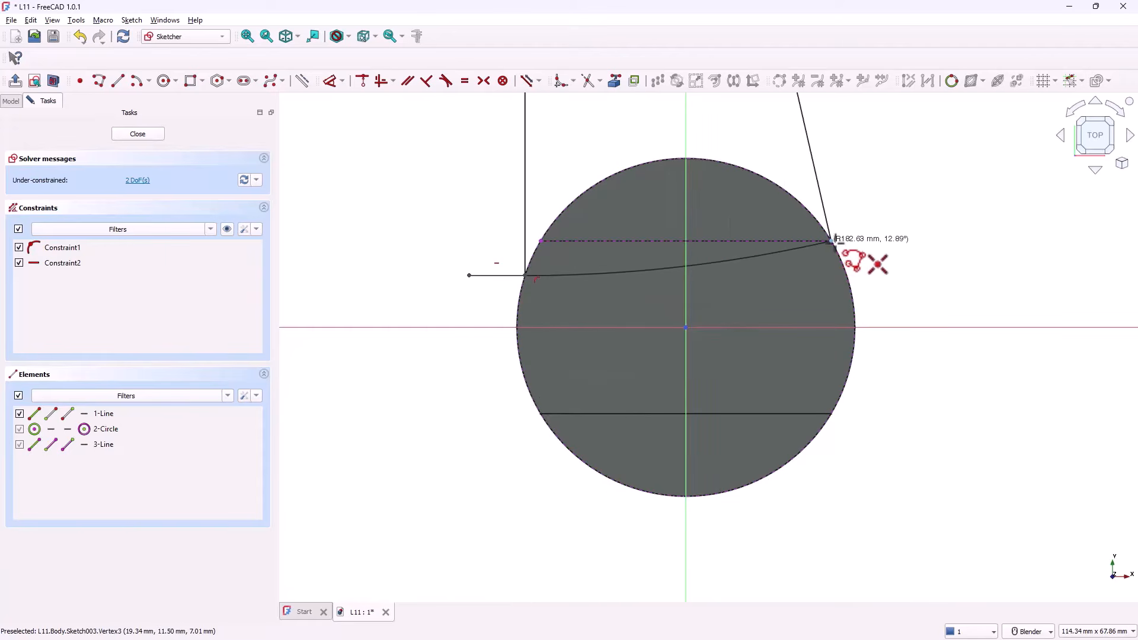
pyautogui.click(832, 240)
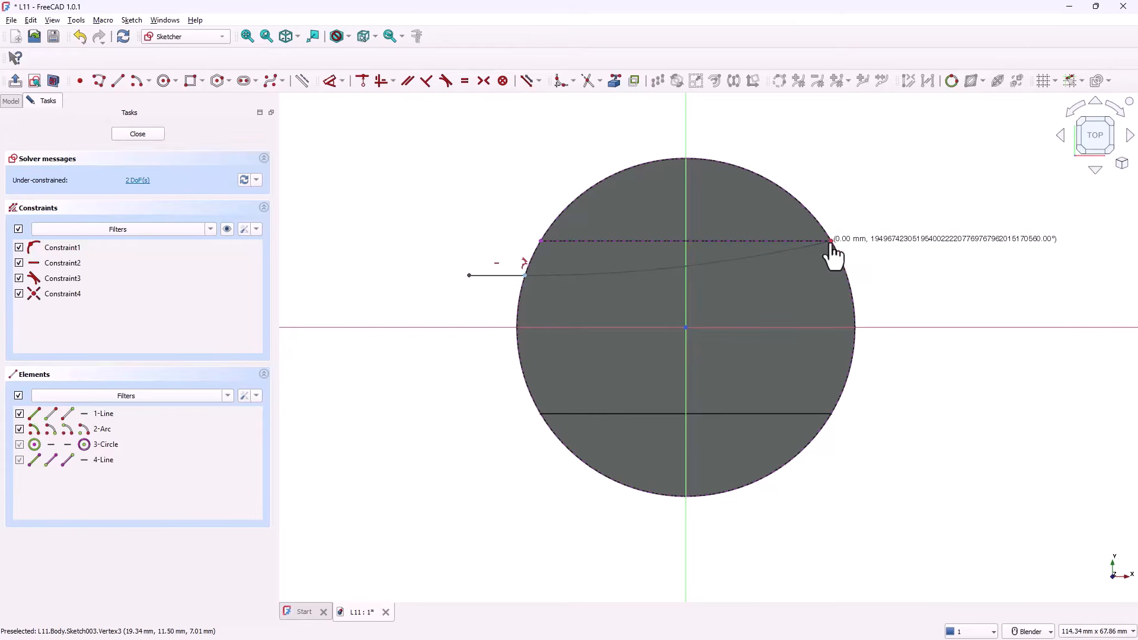
pyautogui.rightClick(887, 285)
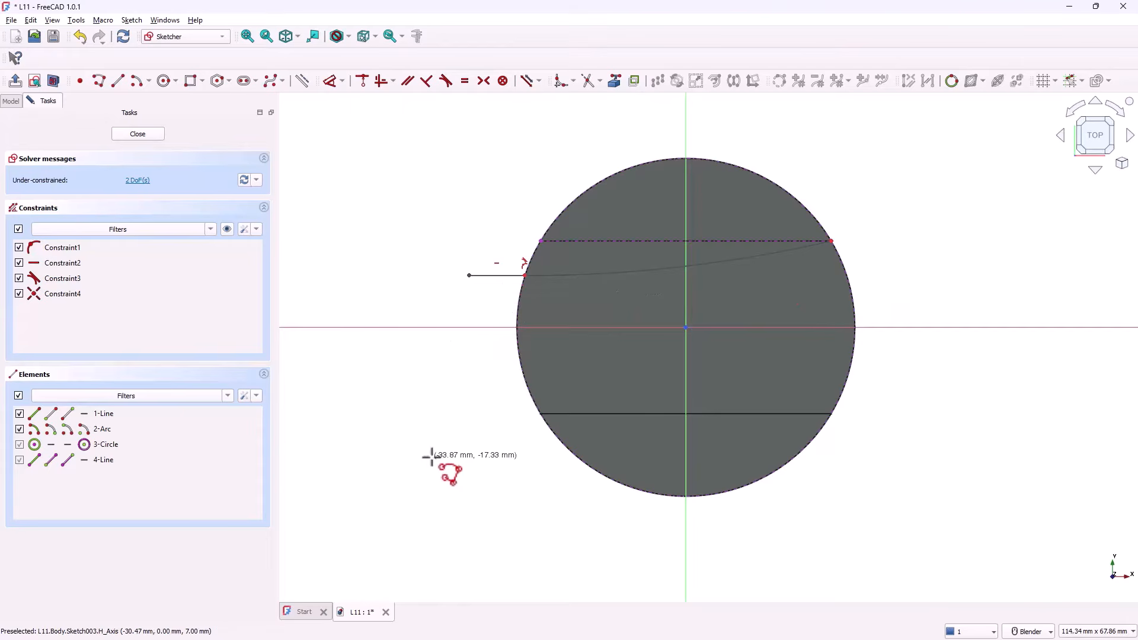
# - Dimension the vertical distance from the short horizontal line to the horizontal axis and set it to 3.5 mm
pyautogui.click(326, 83)
pyautogui.click(507, 276)
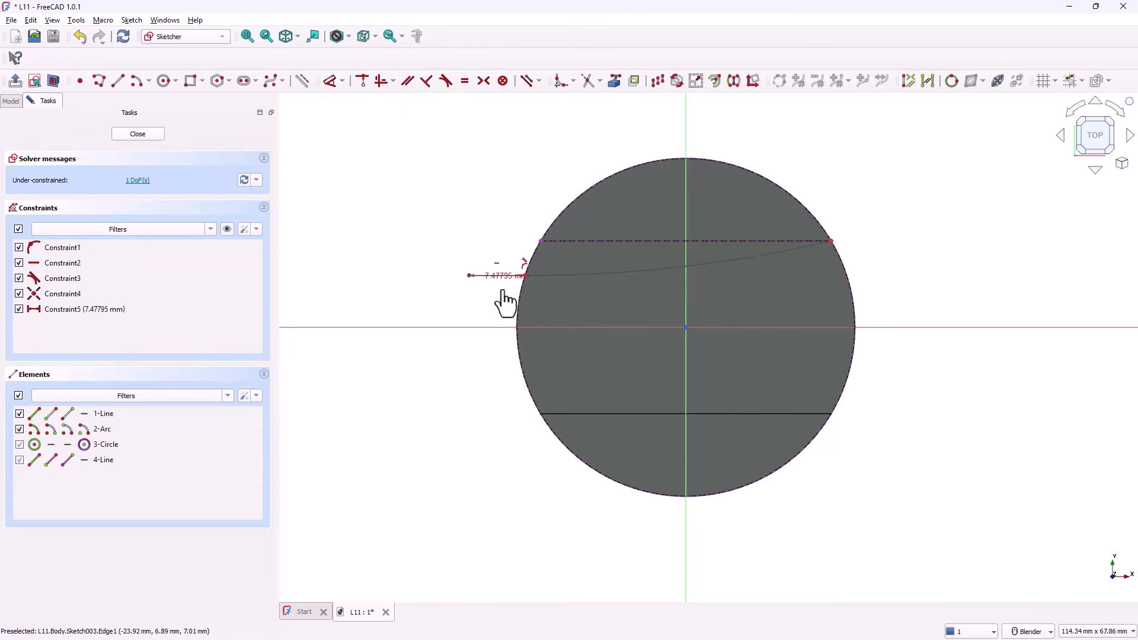
pyautogui.click(495, 327)
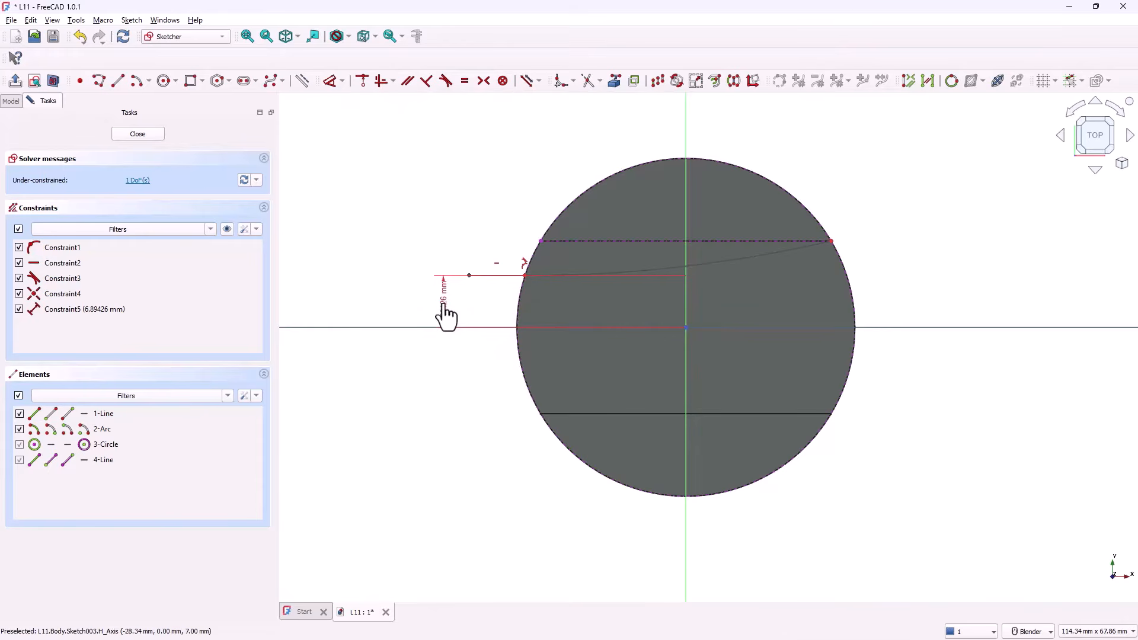
pyautogui.click(446, 317)
pyautogui.write('3.5')
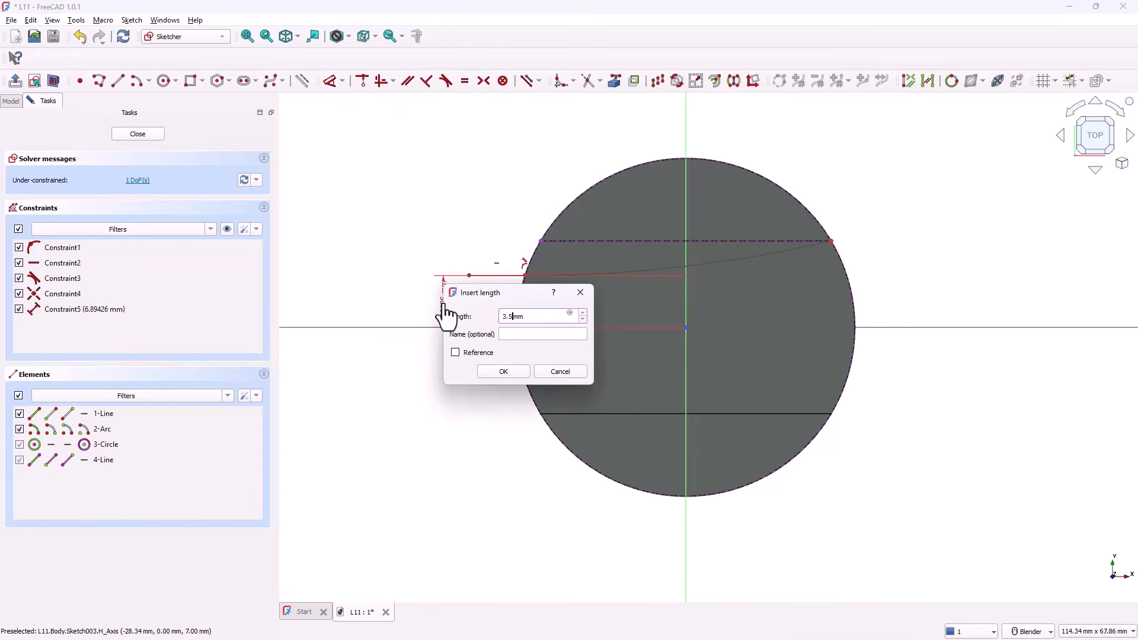
pyautogui.press('Return')
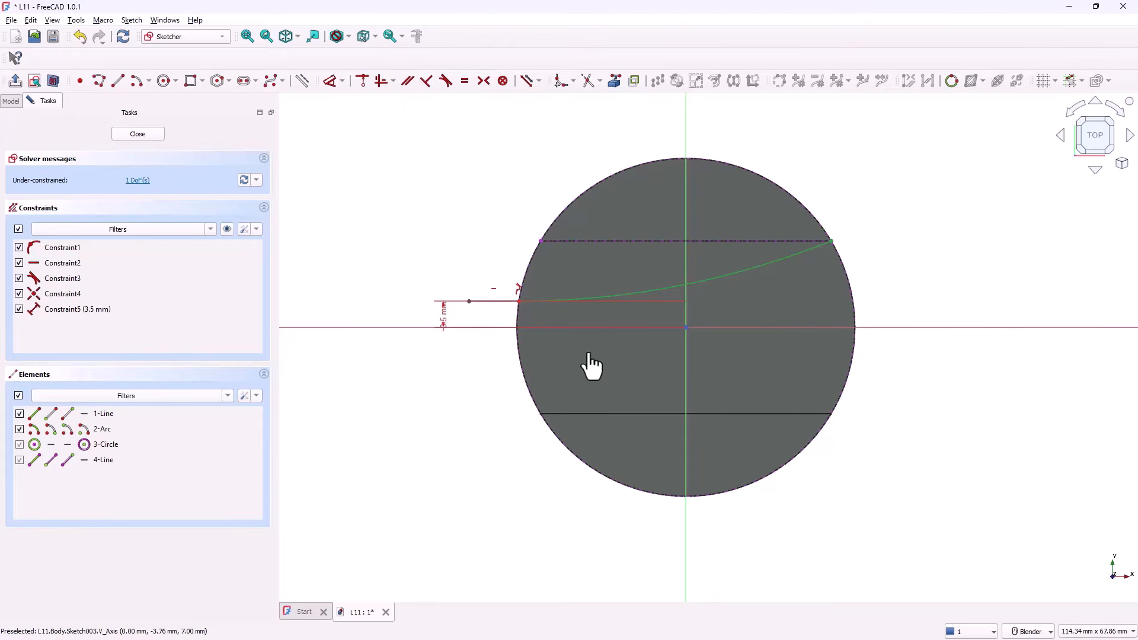
# - Dimension the short horizontal line's length and set it to 7 mm
pyautogui.click(497, 303)
pyautogui.click(499, 257)
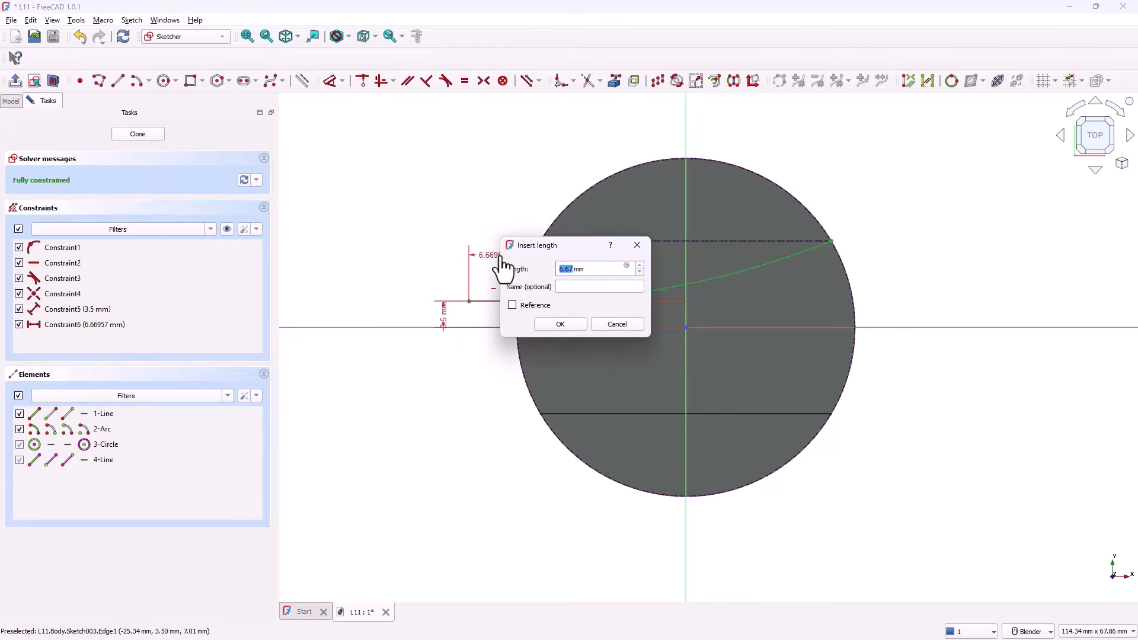
pyautogui.write('7')
pyautogui.press('Return')
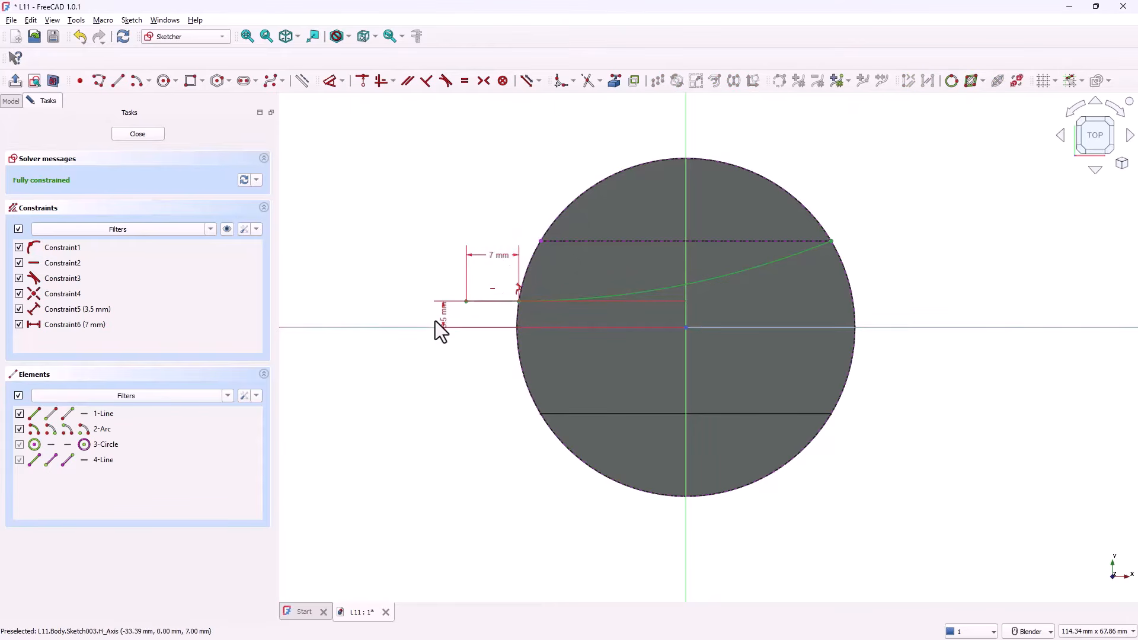
# - Convert the short horizontal line to construction geometry and place the 3.5 mm dimension clear of the disc on its left side
pyautogui.moveTo(452, 325); pyautogui.dragTo(647, 350)
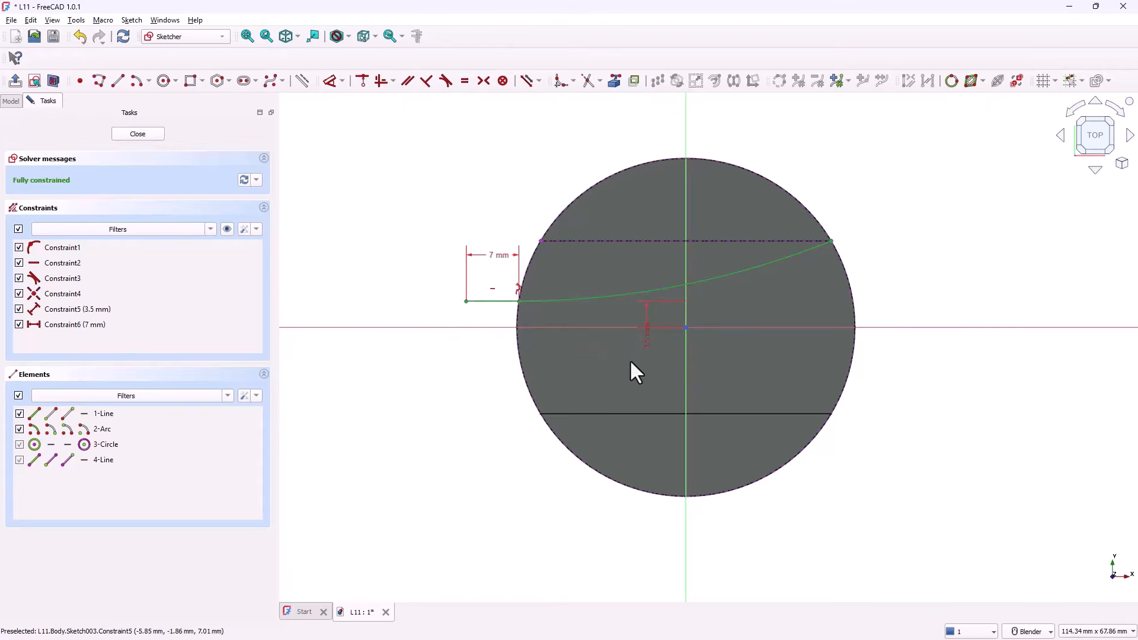
pyautogui.rightClick(482, 304)
pyautogui.click(500, 381)
pyautogui.moveTo(646, 315); pyautogui.dragTo(435, 321)
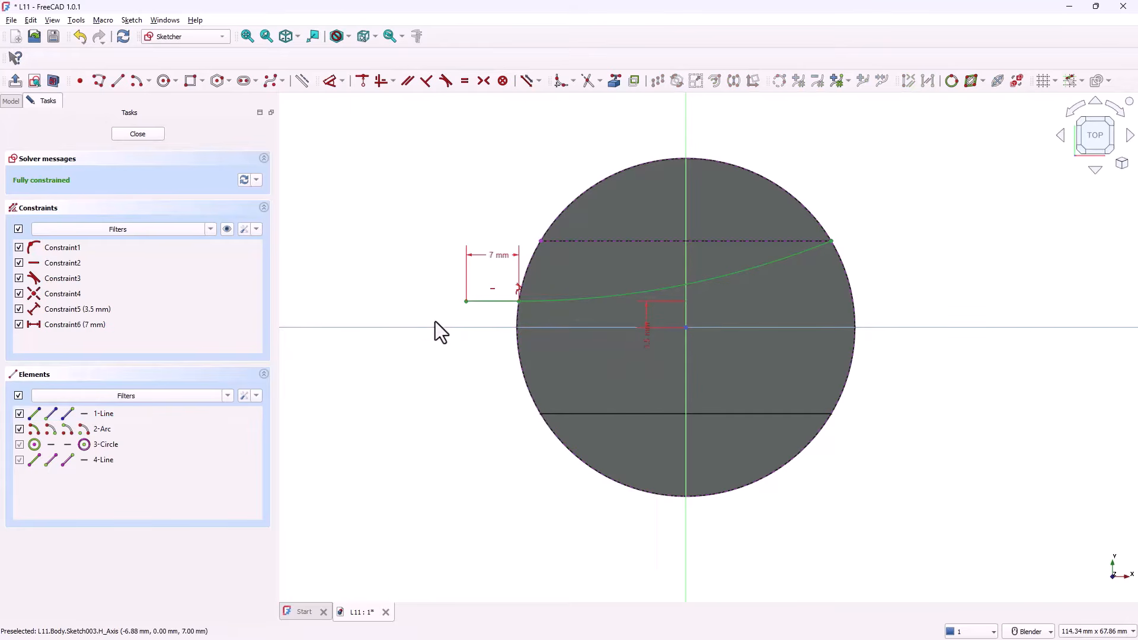
pyautogui.moveTo(642, 325); pyautogui.dragTo(454, 333)
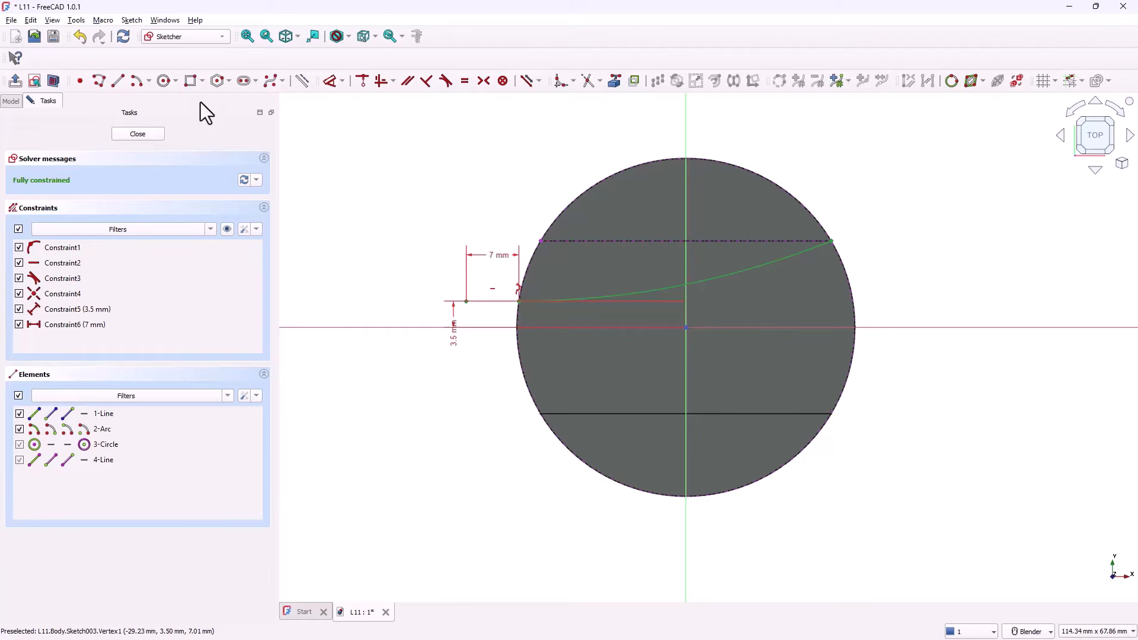
# - Draw a circle centred on the origin along the disc's edge and constrain its diameter to 45 mm
pyautogui.click(165, 82)
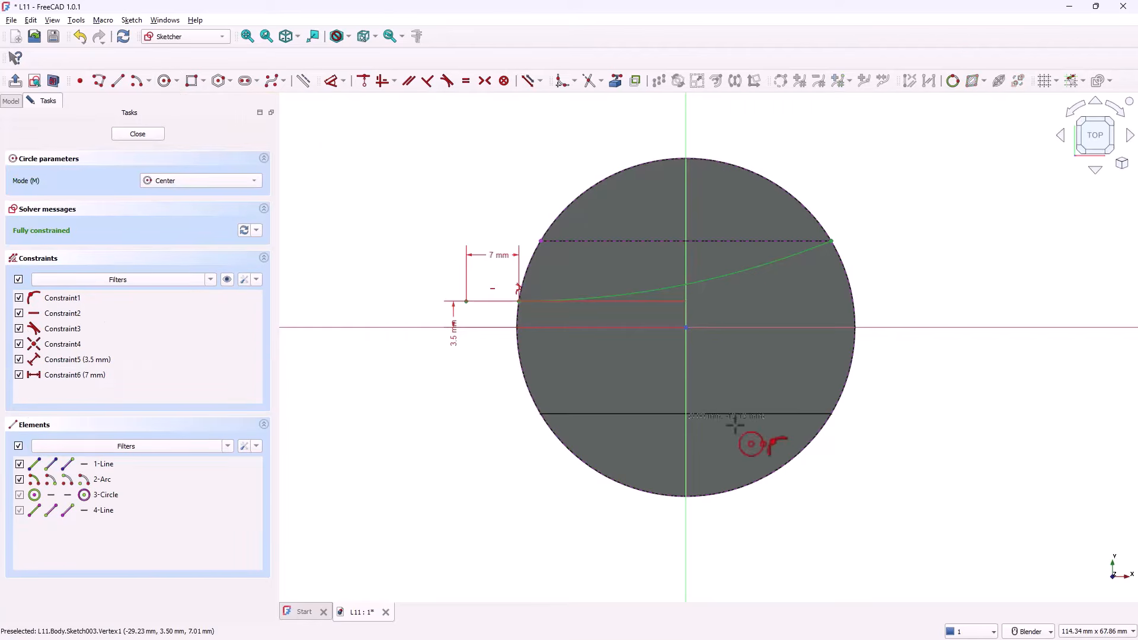
pyautogui.click(686, 326)
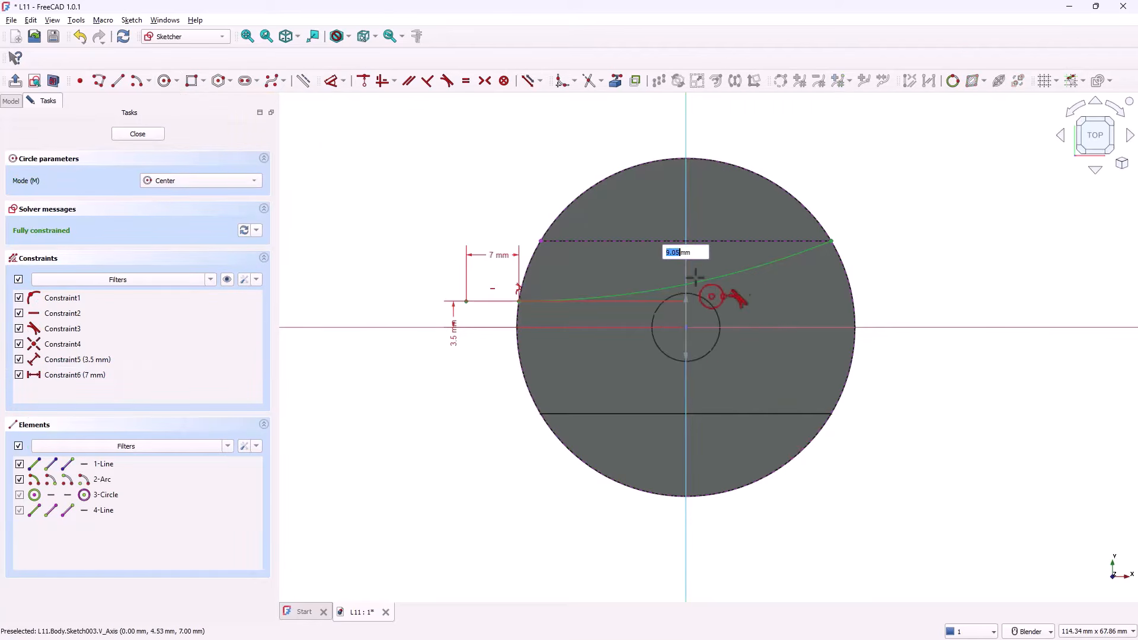
pyautogui.click(752, 169)
pyautogui.click(332, 81)
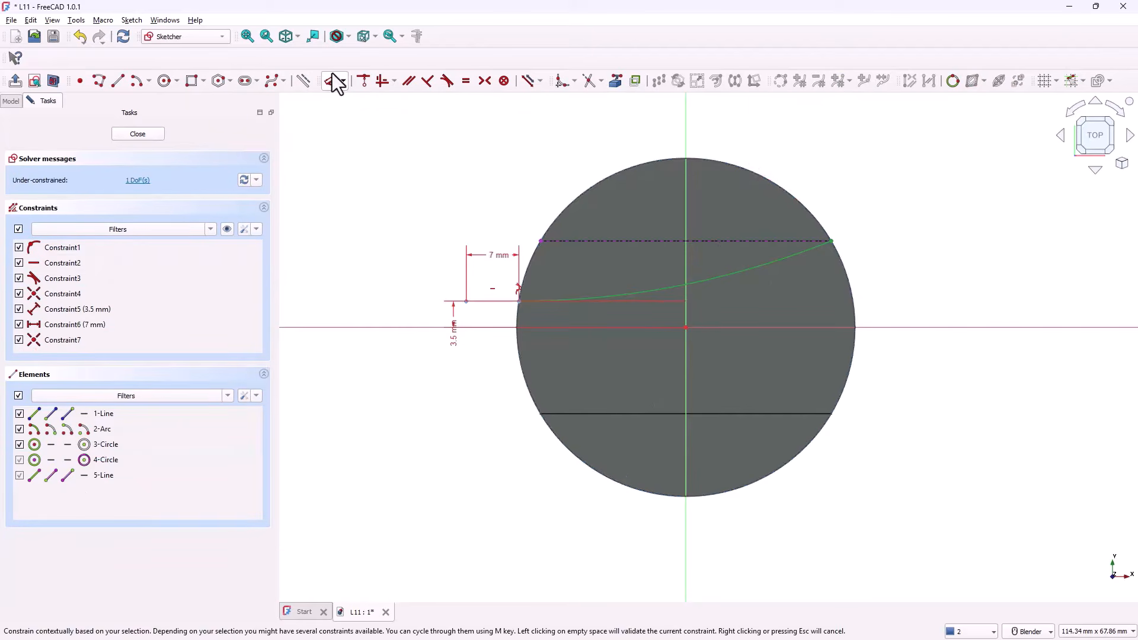
pyautogui.click(712, 158)
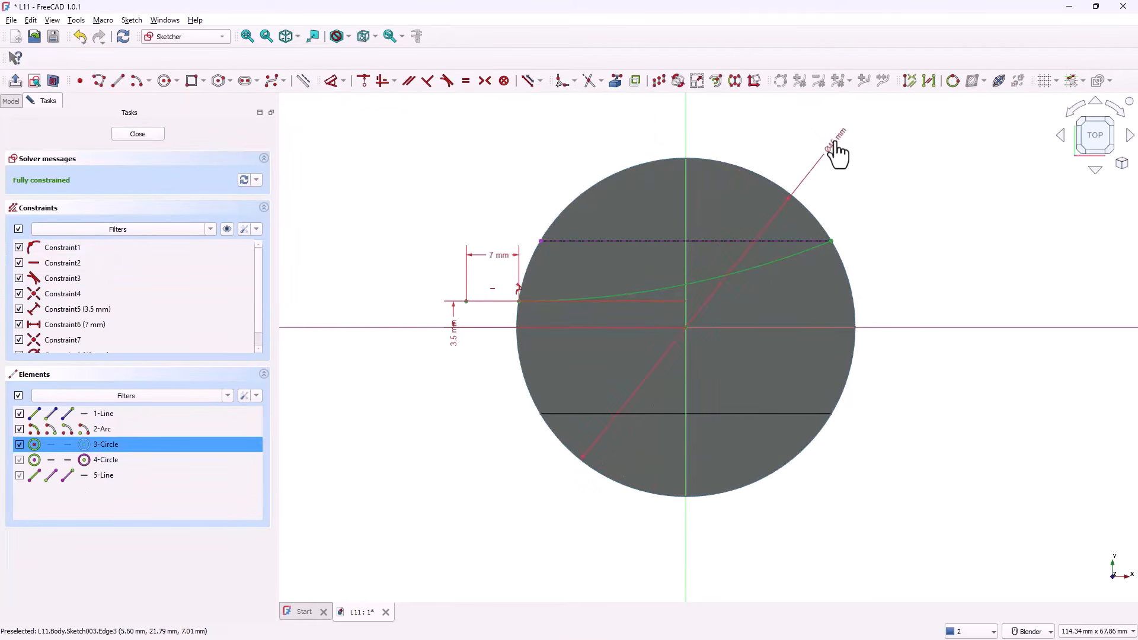
pyautogui.click(831, 148)
pyautogui.click(912, 212)
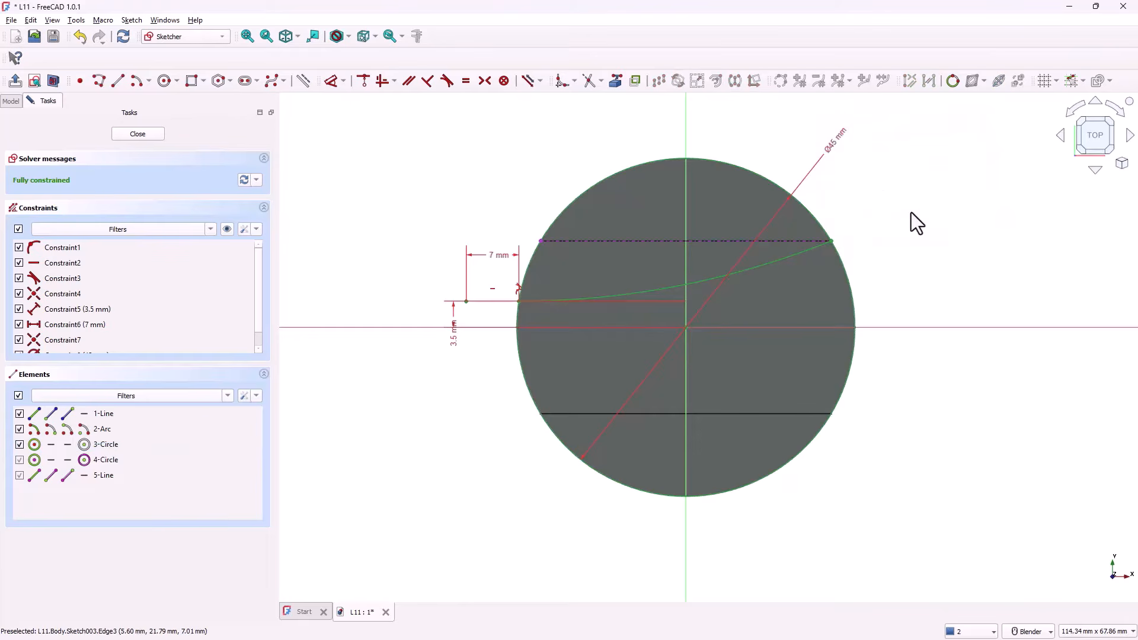
# - Trim away the circle's lower part between the tangent arc's endpoints, and close the sketch
pyautogui.click(592, 84)
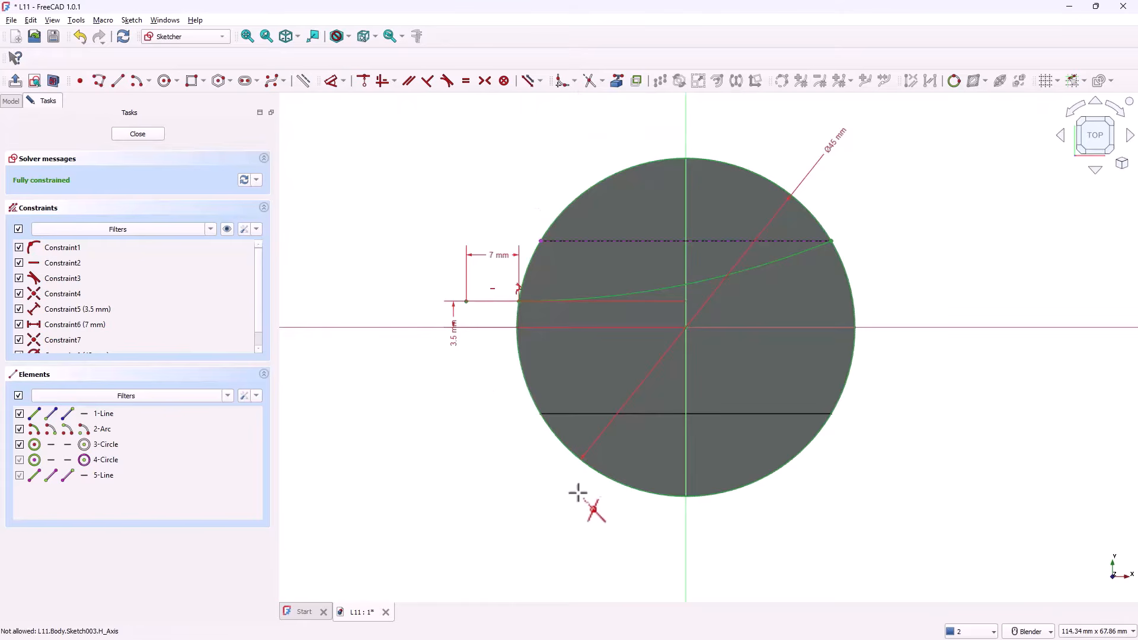
pyautogui.click(850, 280)
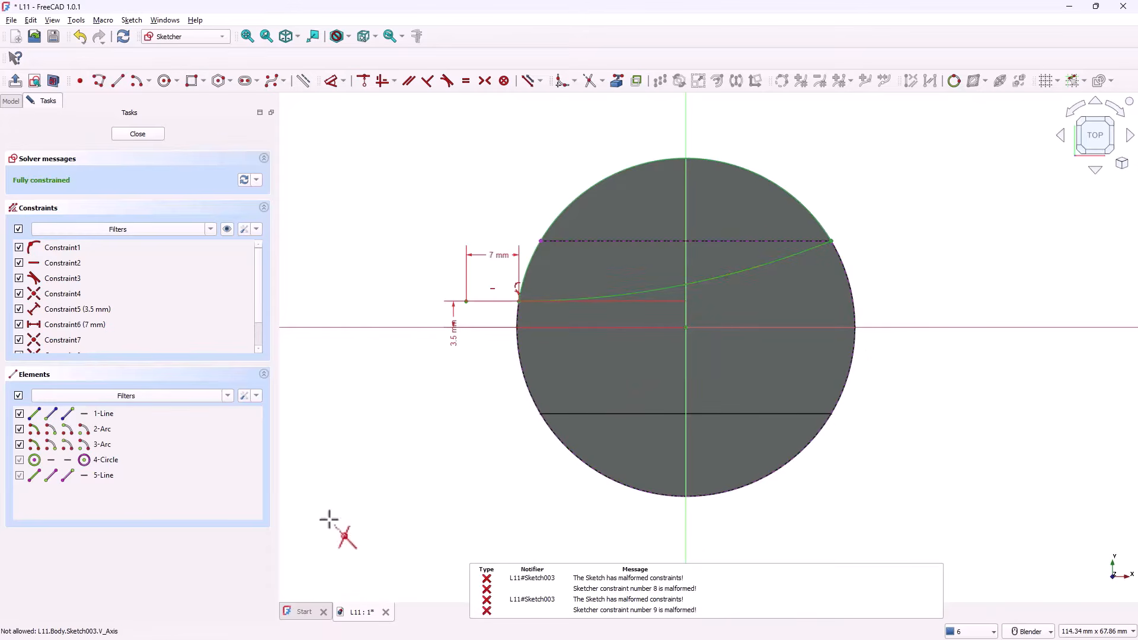
pyautogui.rightClick(460, 414)
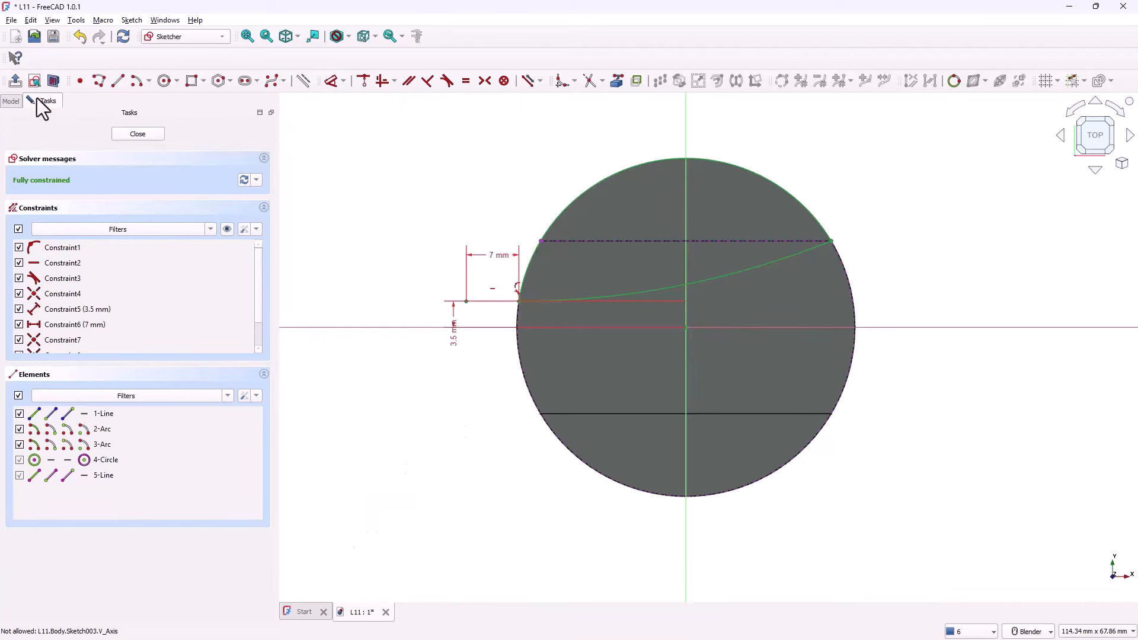
pyautogui.click(15, 81)
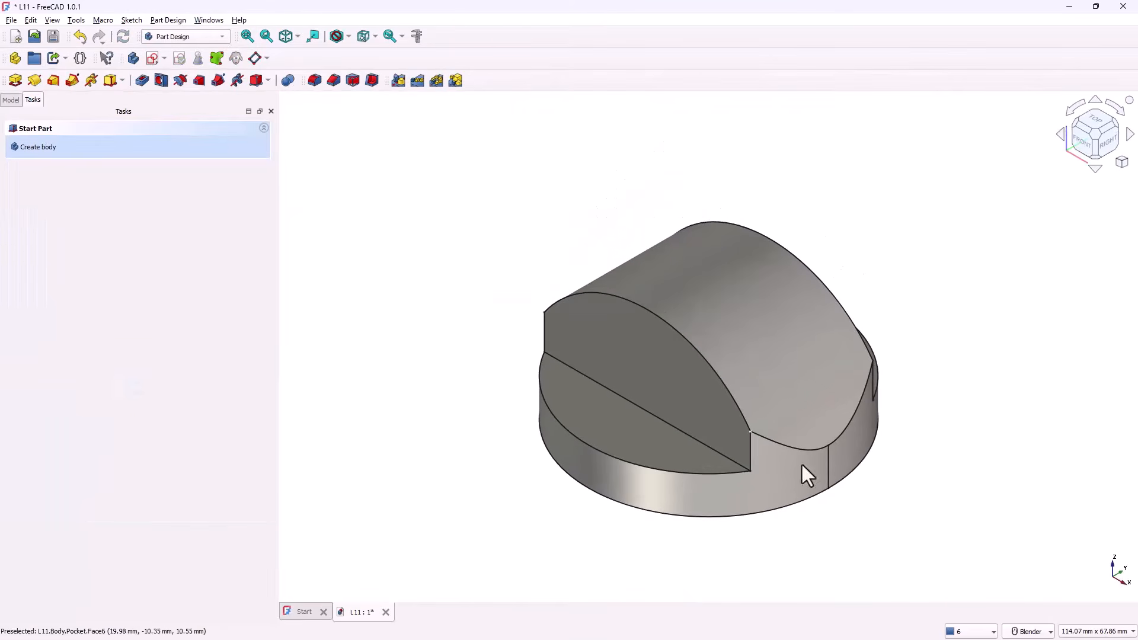
# - Pocket the new arc-bounded sketch with the direction reversed and a length of 17 mm, cutting the curved side into the arched top
pyautogui.click(1059, 134)
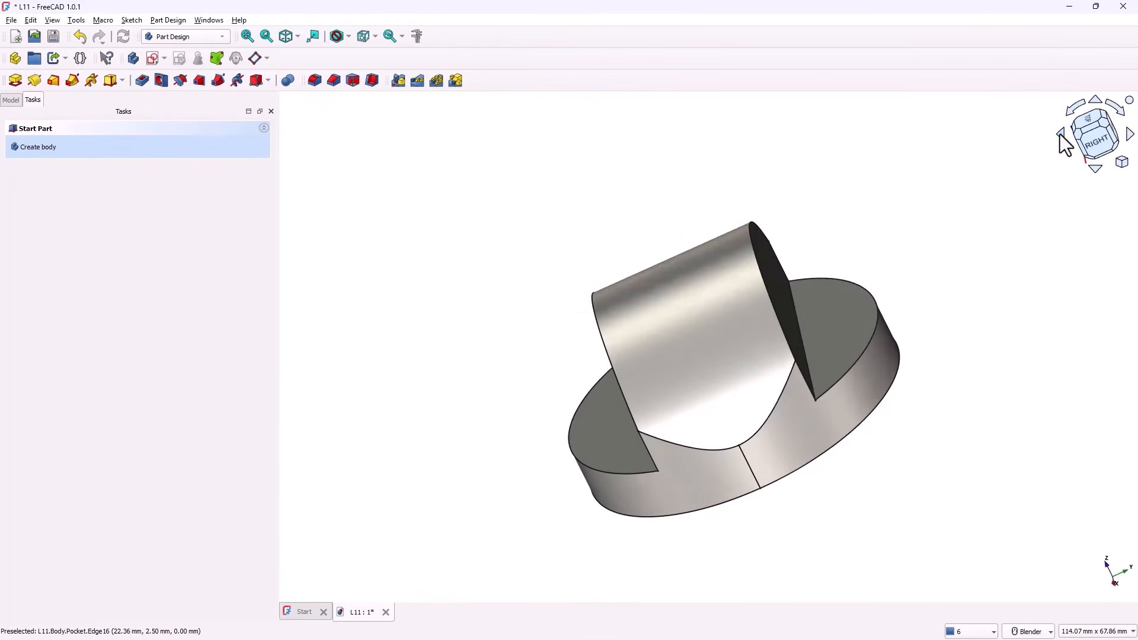
pyautogui.click(11, 99)
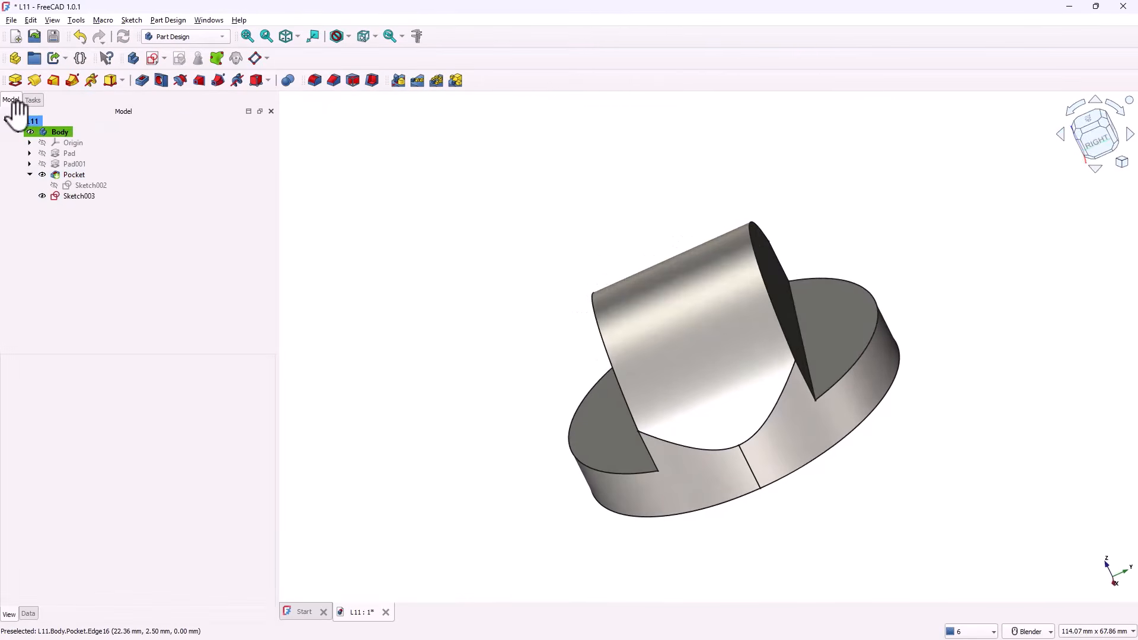
pyautogui.click(69, 197)
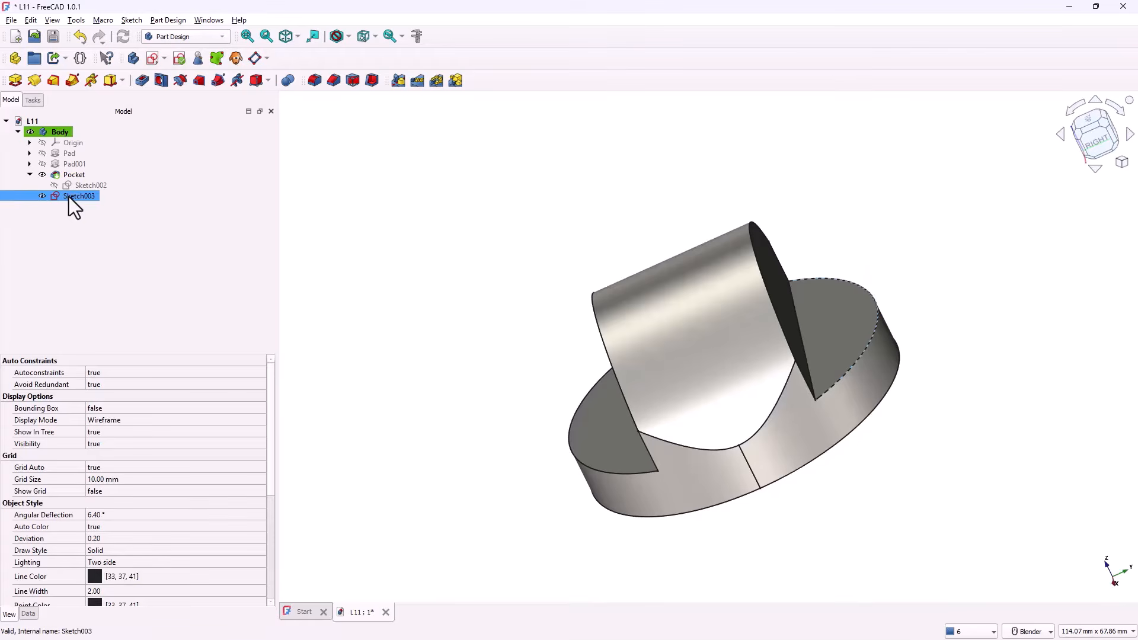
pyautogui.click(141, 82)
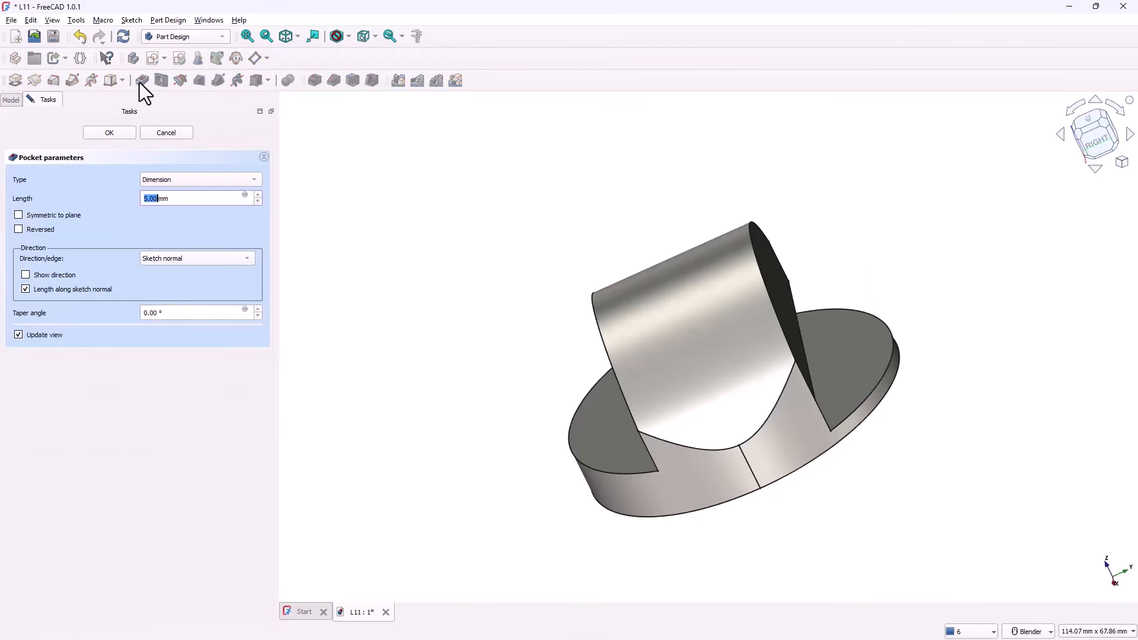
pyautogui.click(35, 229)
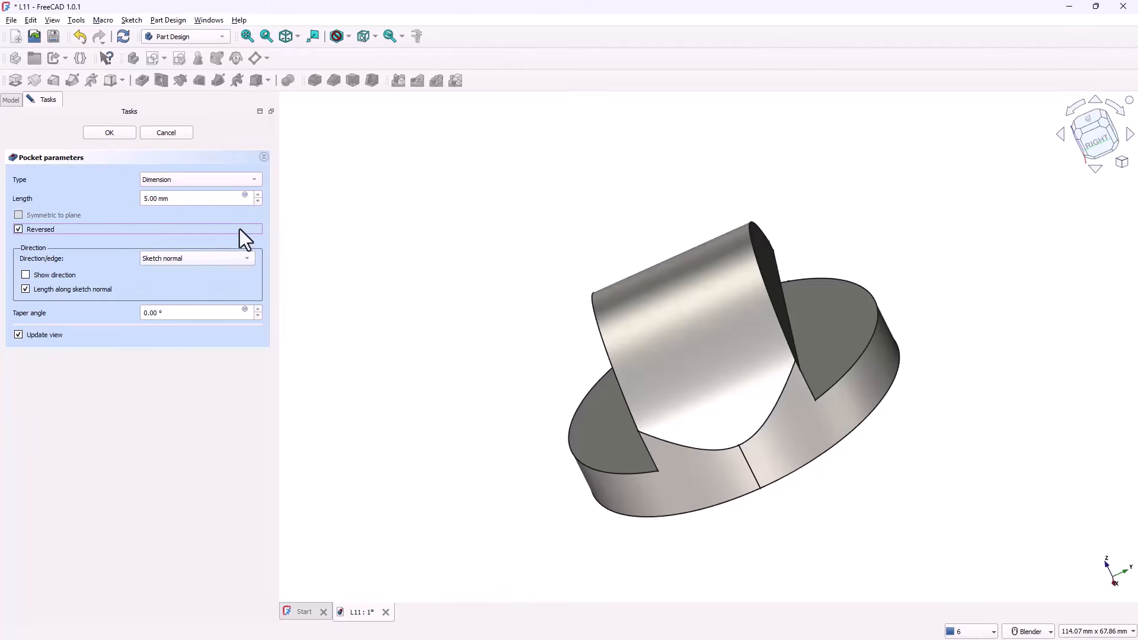
pyautogui.click(258, 194)
pyautogui.click(258, 194)
pyautogui.click(258, 195)
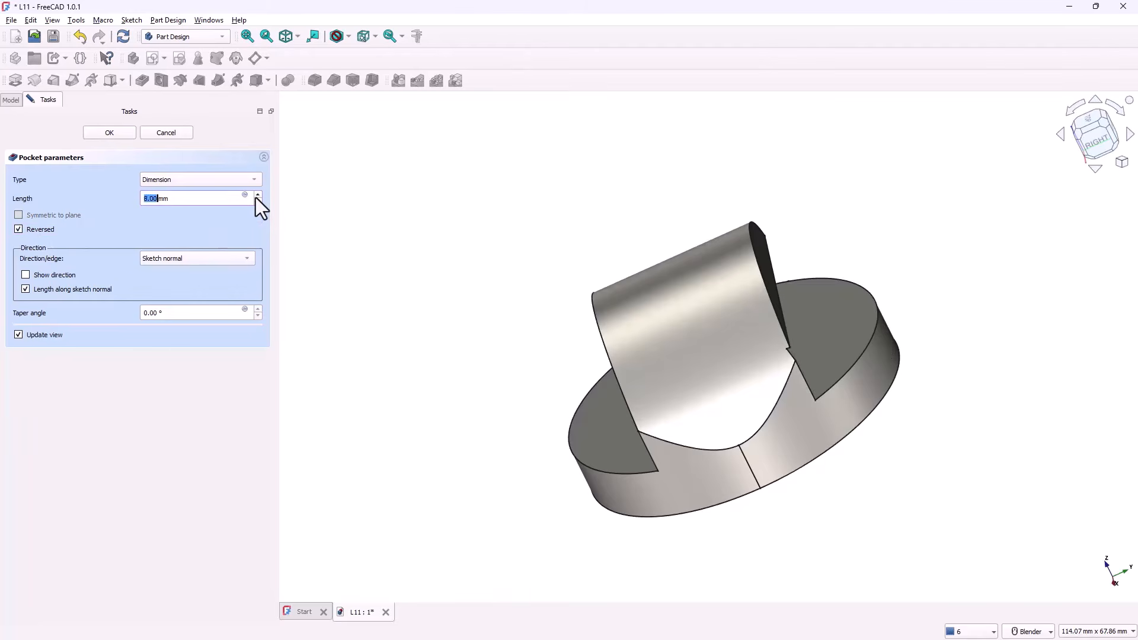
pyautogui.click(257, 194)
pyautogui.click(258, 194)
pyautogui.click(256, 197)
pyautogui.click(256, 197)
pyautogui.click(255, 197)
pyautogui.click(255, 196)
pyautogui.click(256, 197)
pyautogui.click(255, 197)
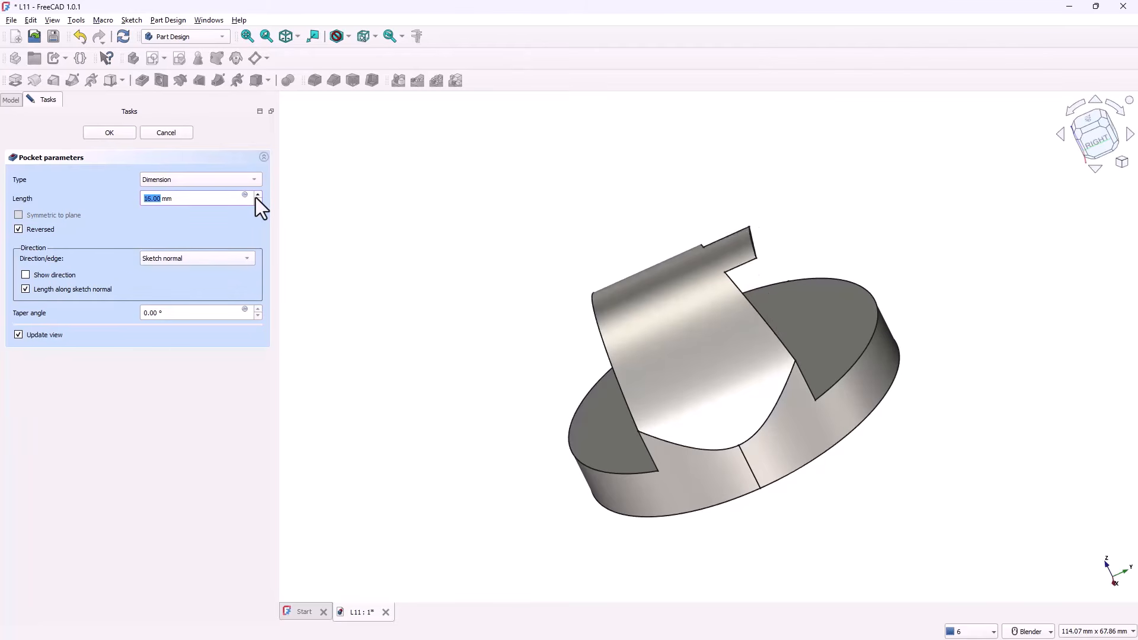
pyautogui.click(255, 196)
pyautogui.moveTo(684, 250); pyautogui.dragTo(736, 347, button='middle')
pyautogui.scroll(-3, 1020, 371)
pyautogui.moveTo(1019, 371); pyautogui.dragTo(994, 350, button='middle')
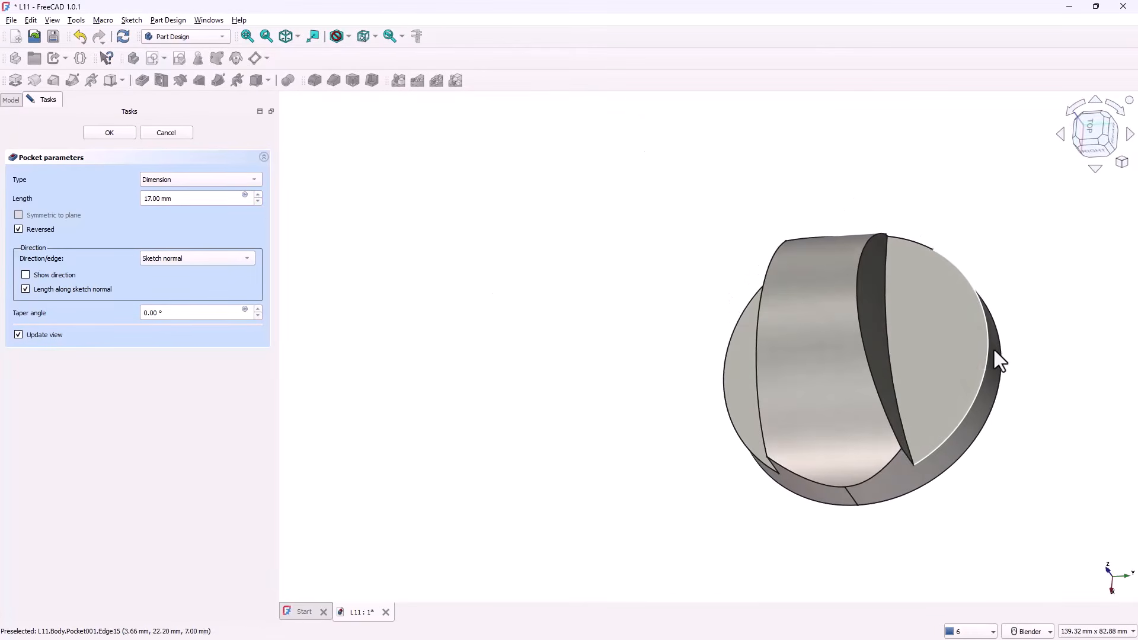
pyautogui.click(118, 137)
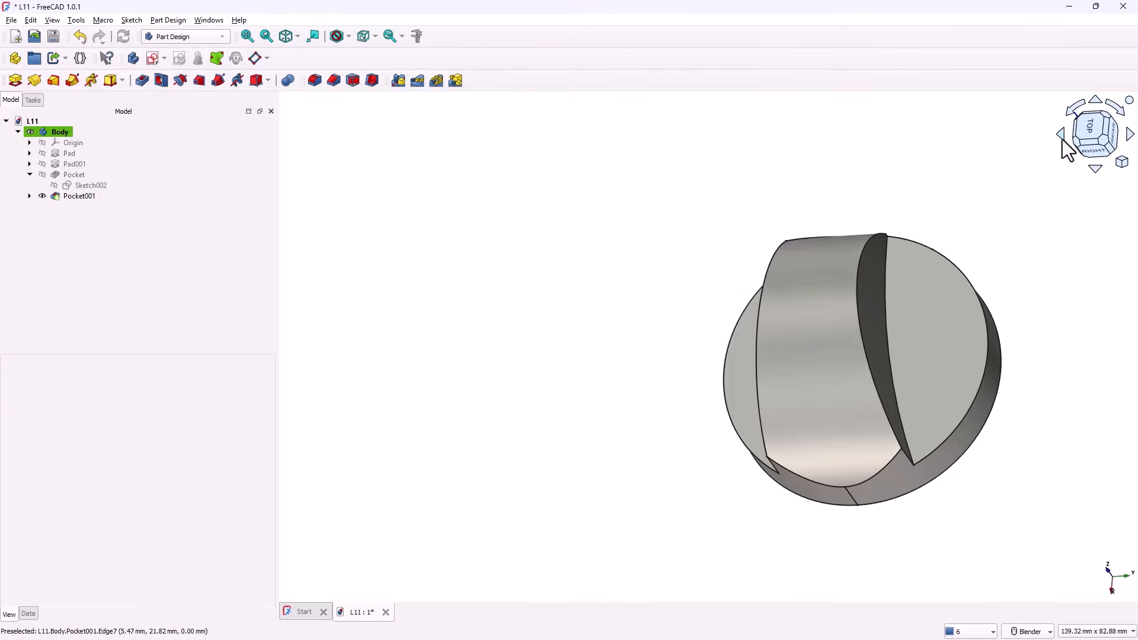
pyautogui.click(1067, 145)
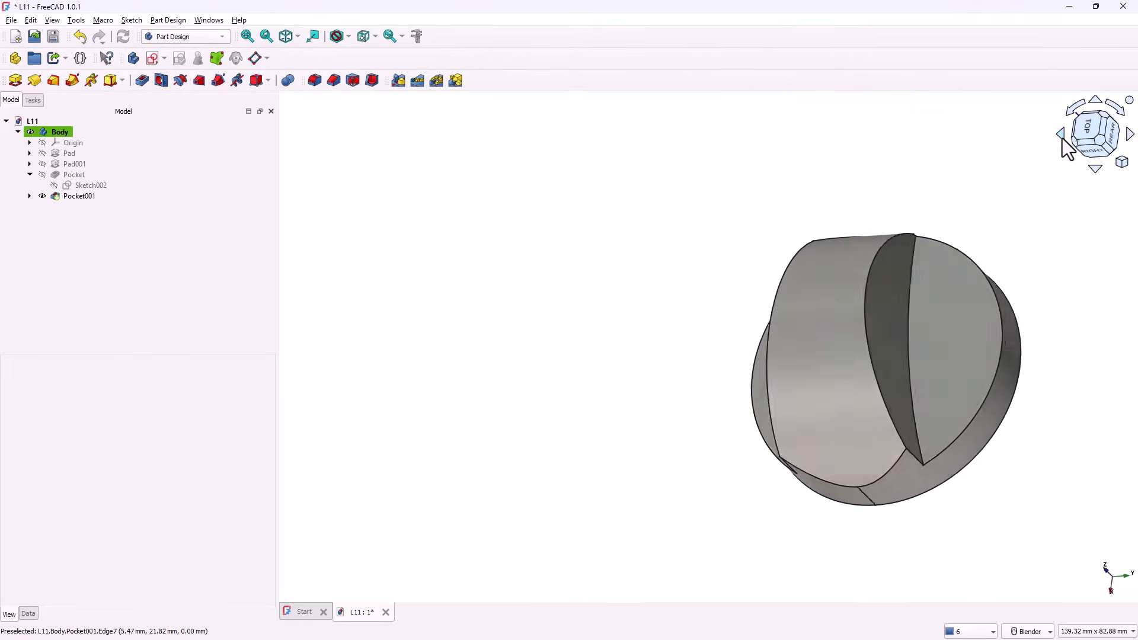
pyautogui.click(1130, 135)
pyautogui.click(1092, 131)
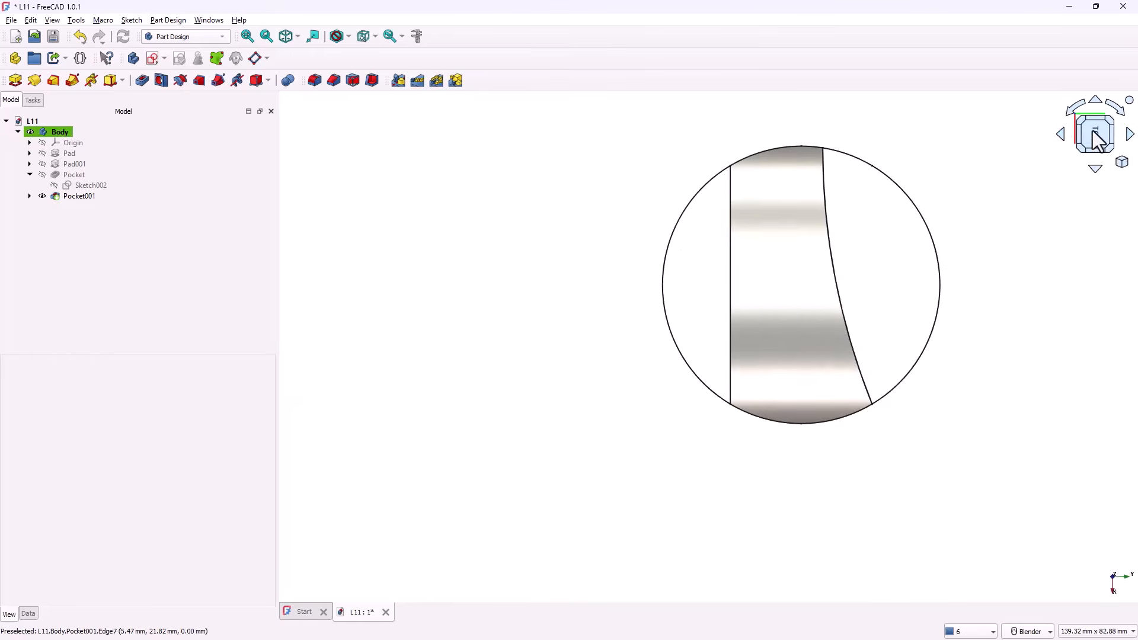
pyautogui.click(1131, 140)
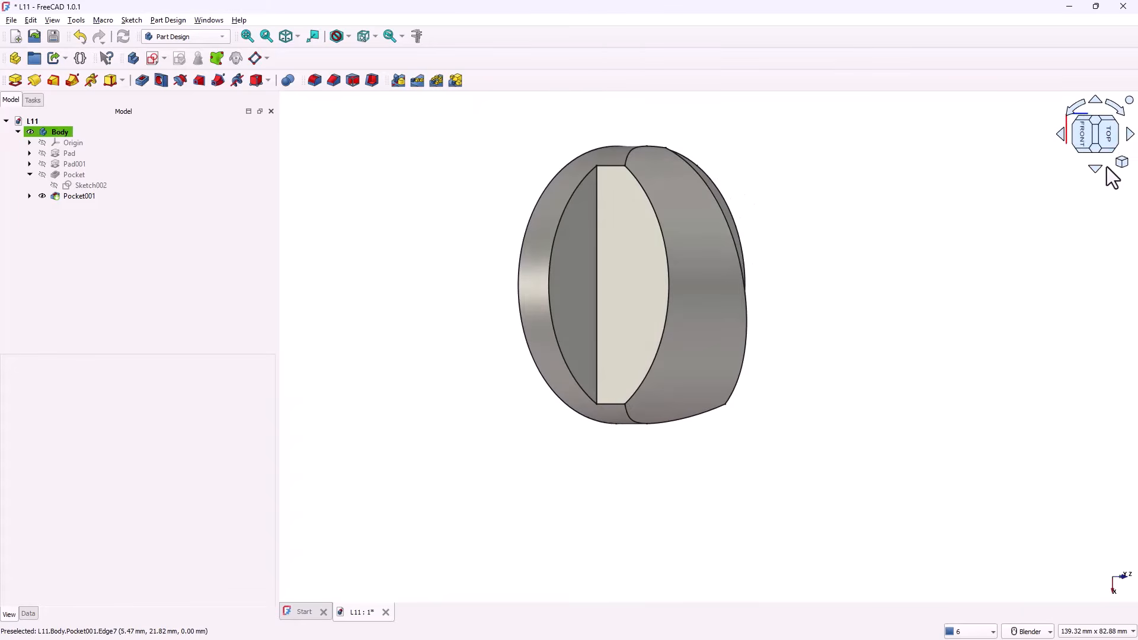
# - Mirror the curved side pocket about the base XZ plane to cut the opposite side of the arched top
pyautogui.click(1101, 153)
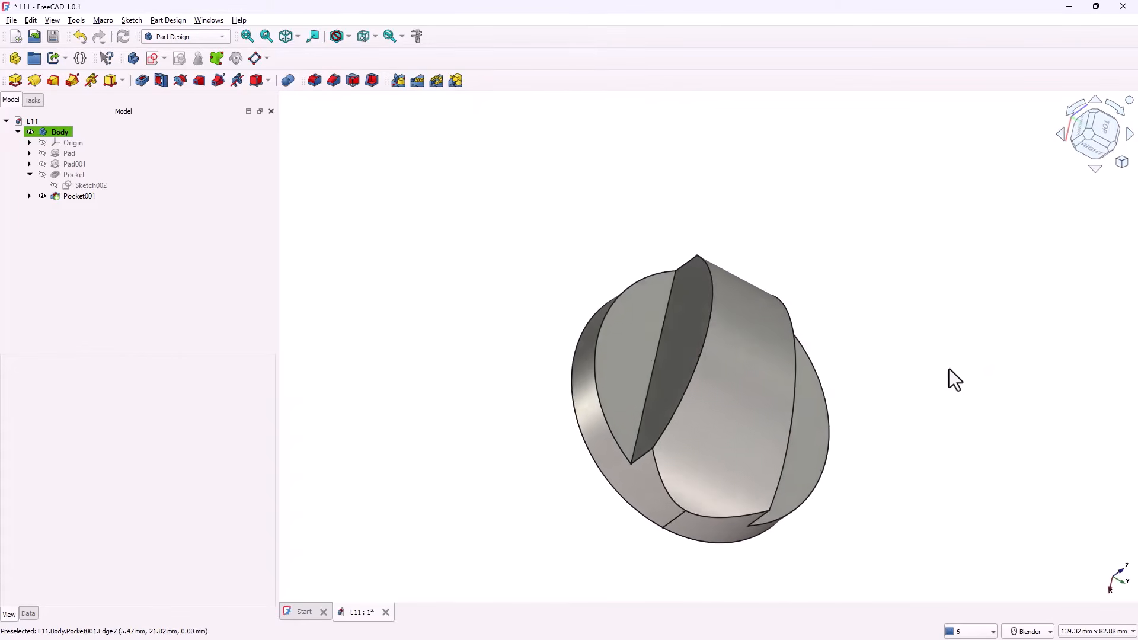
pyautogui.moveTo(948, 368)
pyautogui.mouseDown(button='middle')
pyautogui.moveTo(918, 367)
pyautogui.moveTo(933, 351)
pyautogui.moveTo(923, 352)
pyautogui.moveTo(937, 358)
pyautogui.mouseUp(button='middle')
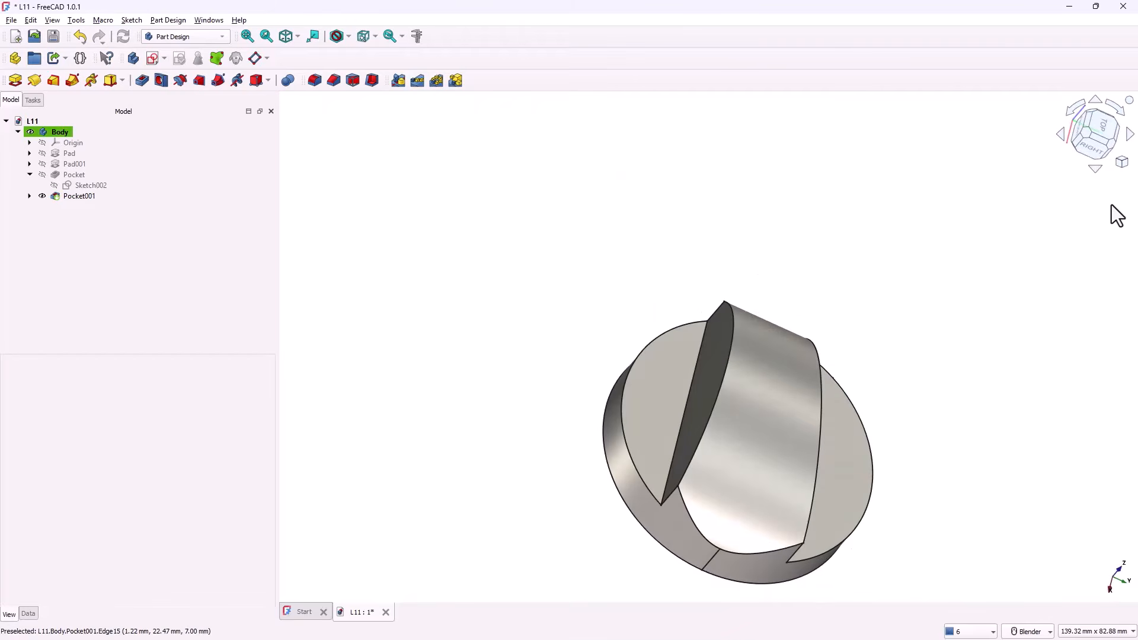
pyautogui.press('0')
pyautogui.scroll(3, 890, 515)
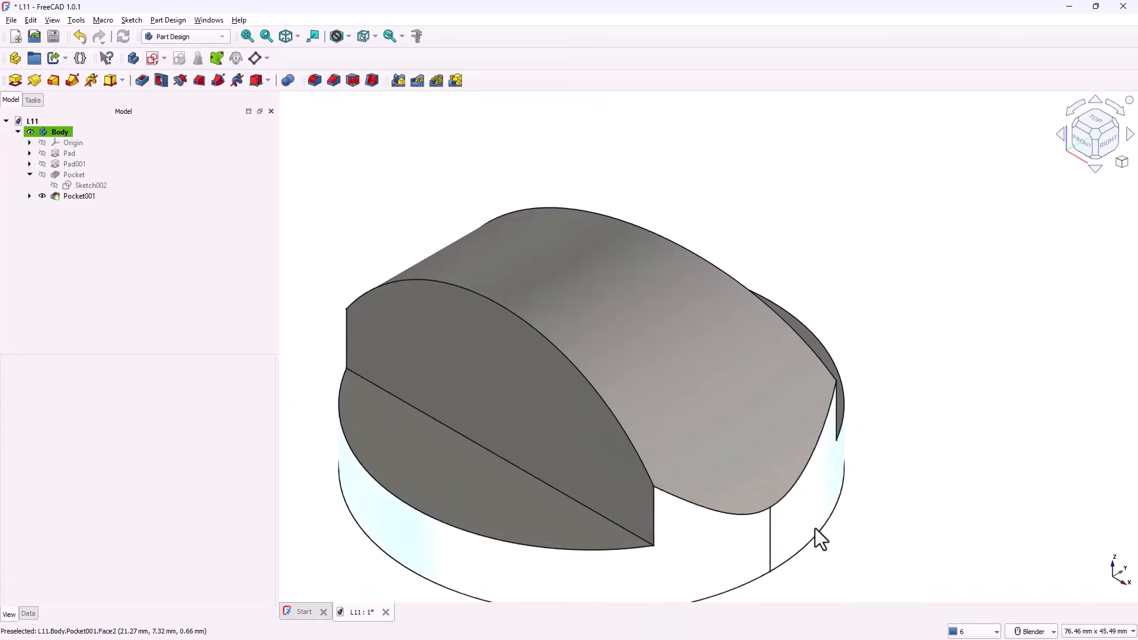
pyautogui.scroll(-5, 815, 528)
pyautogui.scroll(3, 800, 564)
pyautogui.scroll(2, 800, 565)
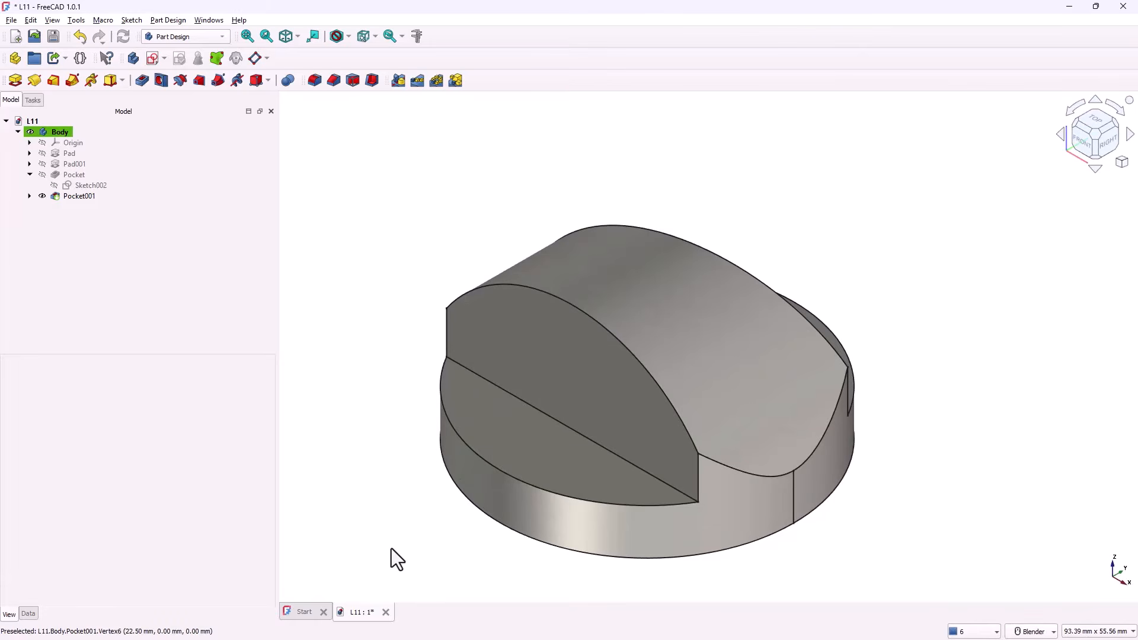
pyautogui.click(85, 198)
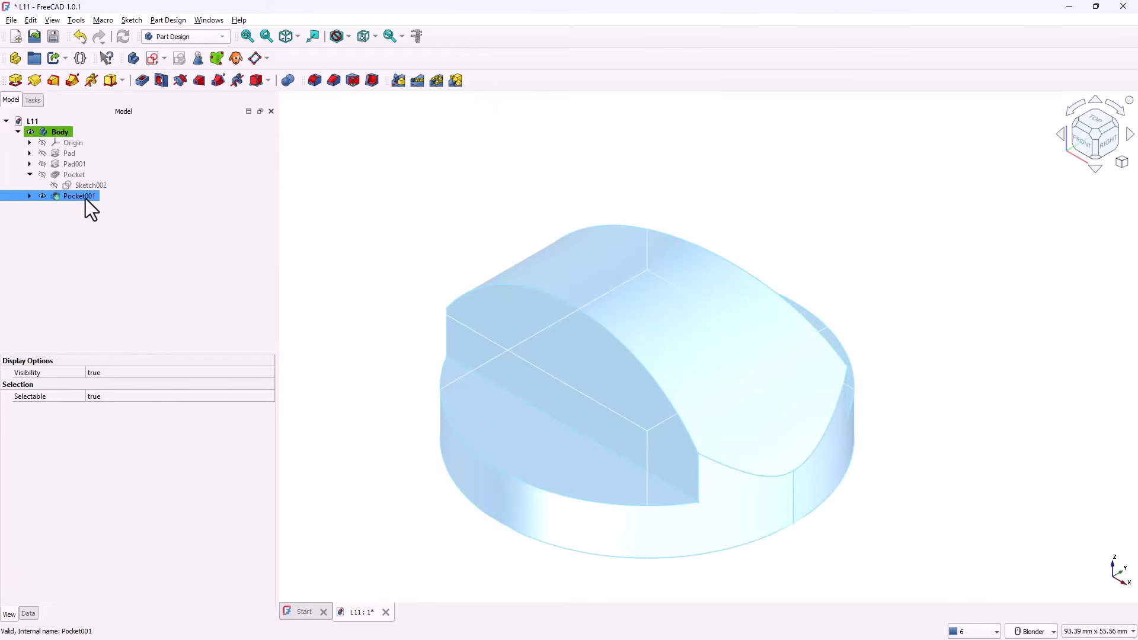
pyautogui.click(399, 83)
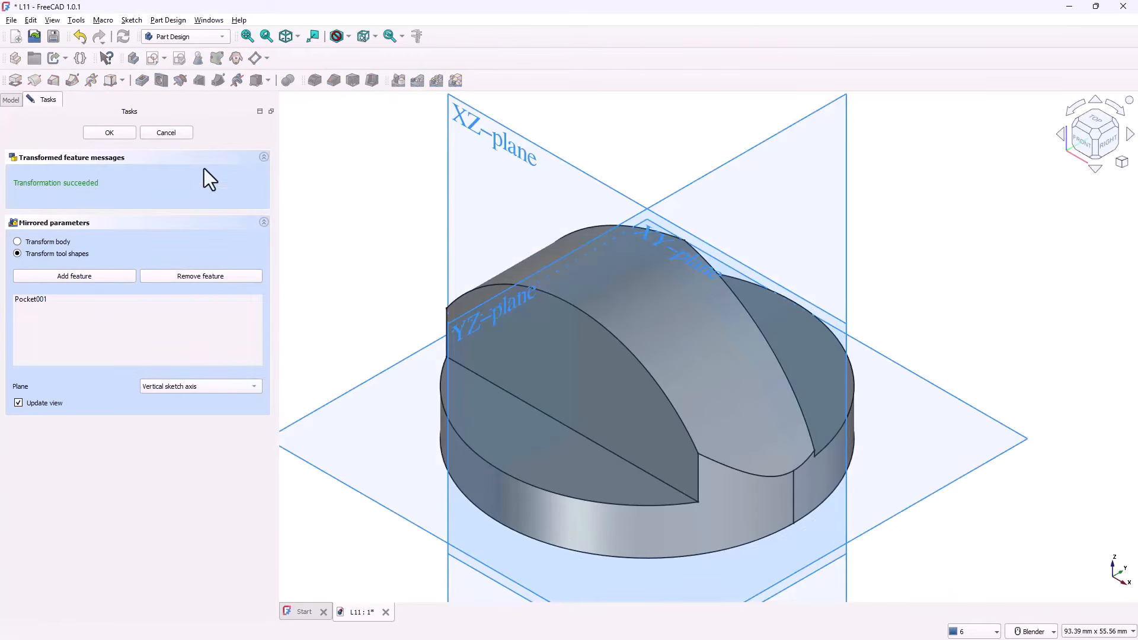
pyautogui.click(179, 387)
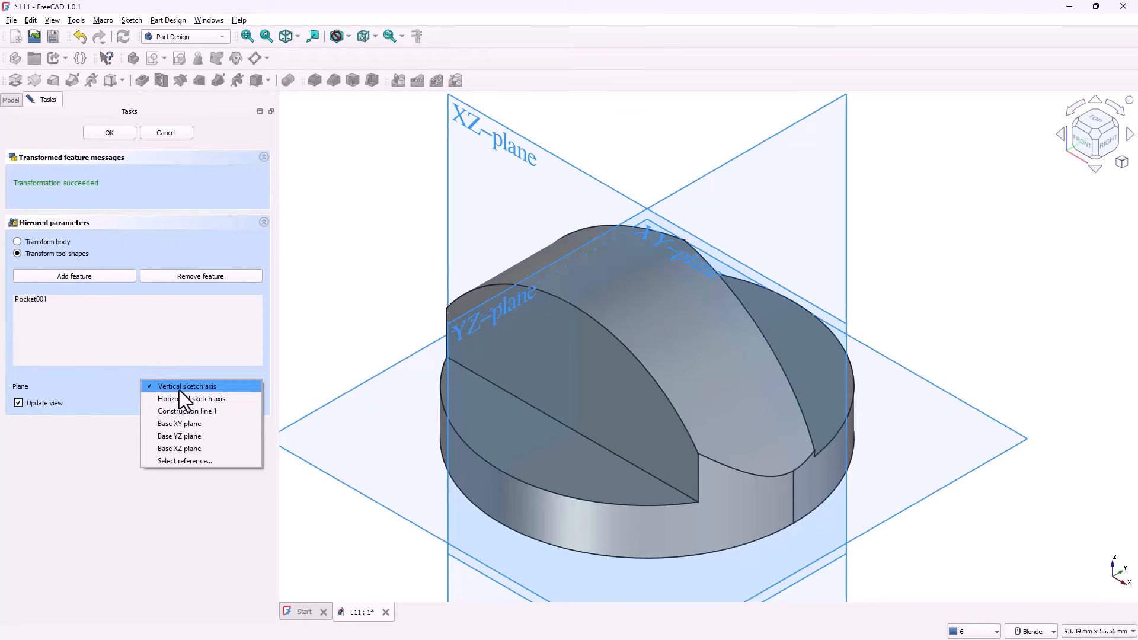
pyautogui.click(187, 449)
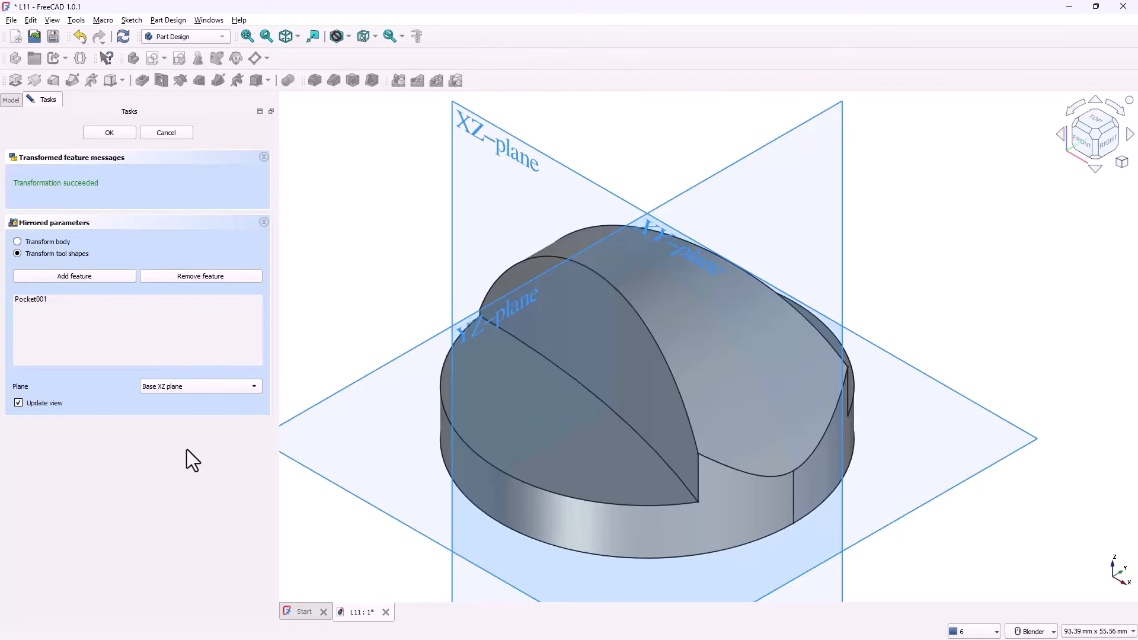
pyautogui.click(109, 132)
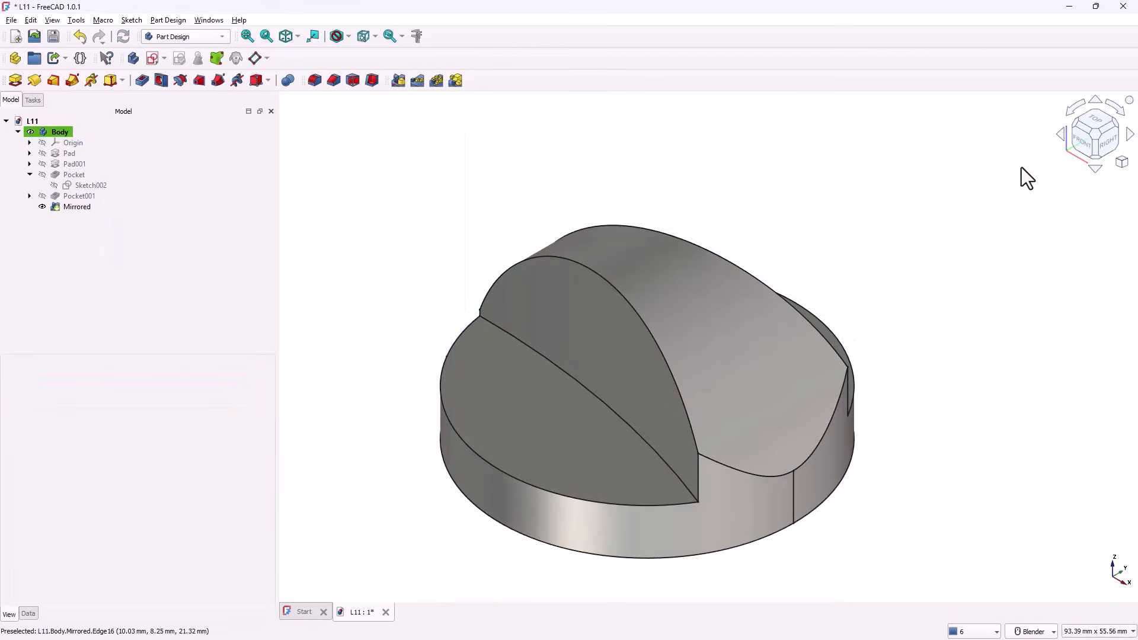
# - Fillet the arched edge between the top surface and the rear curved side with a 2 mm radius
pyautogui.click(1106, 134)
pyautogui.scroll(-5, 770, 192)
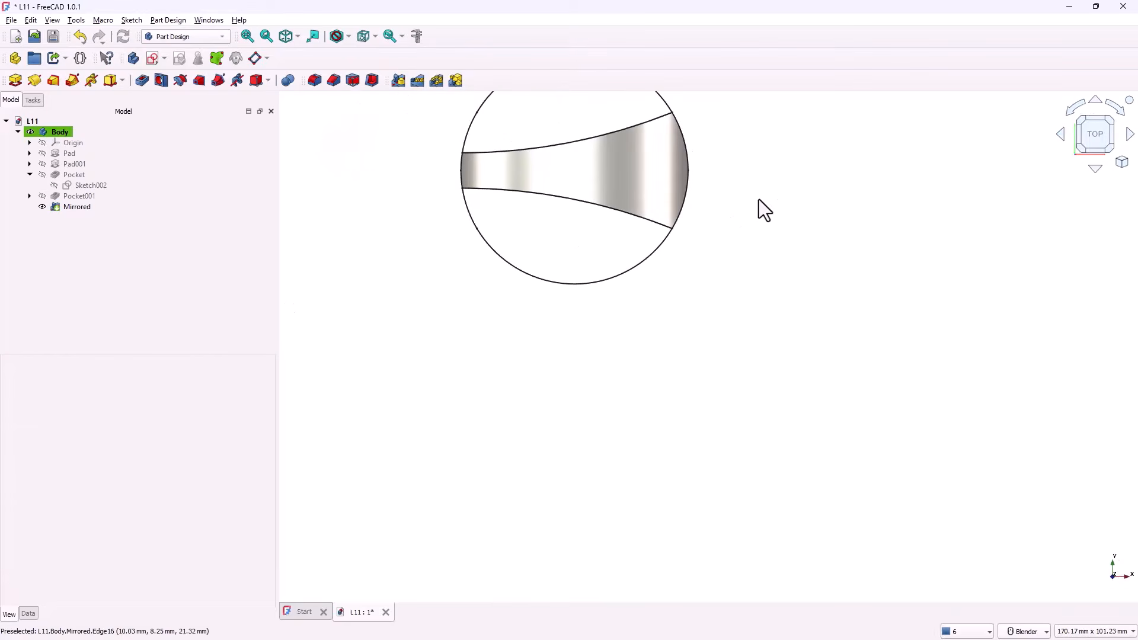
pyautogui.scroll(6, 601, 106)
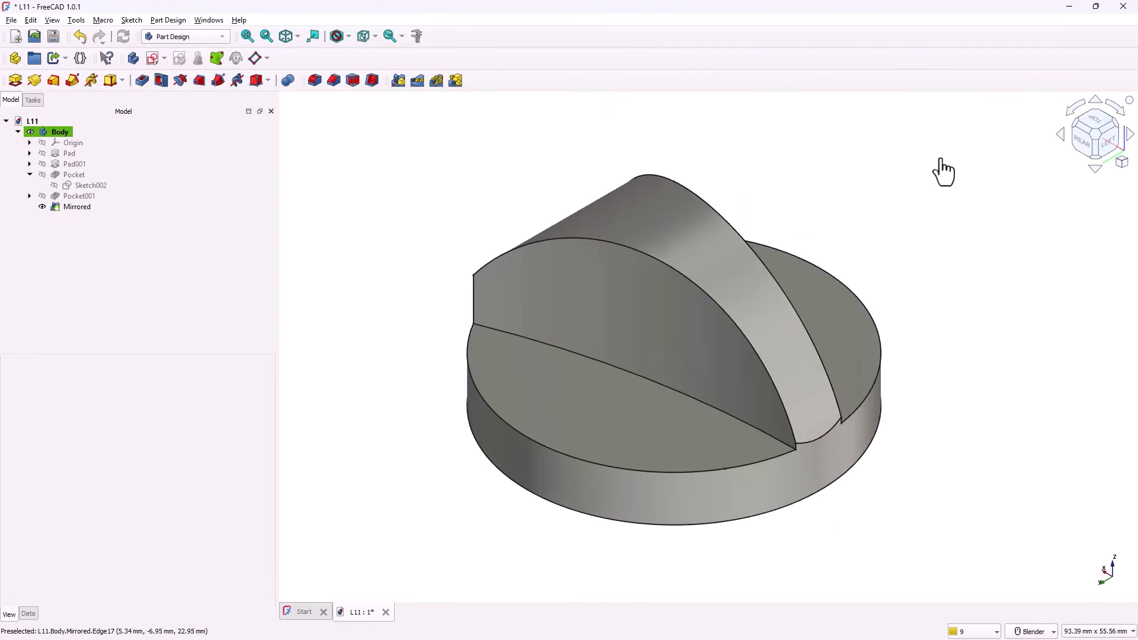
pyautogui.click(668, 278)
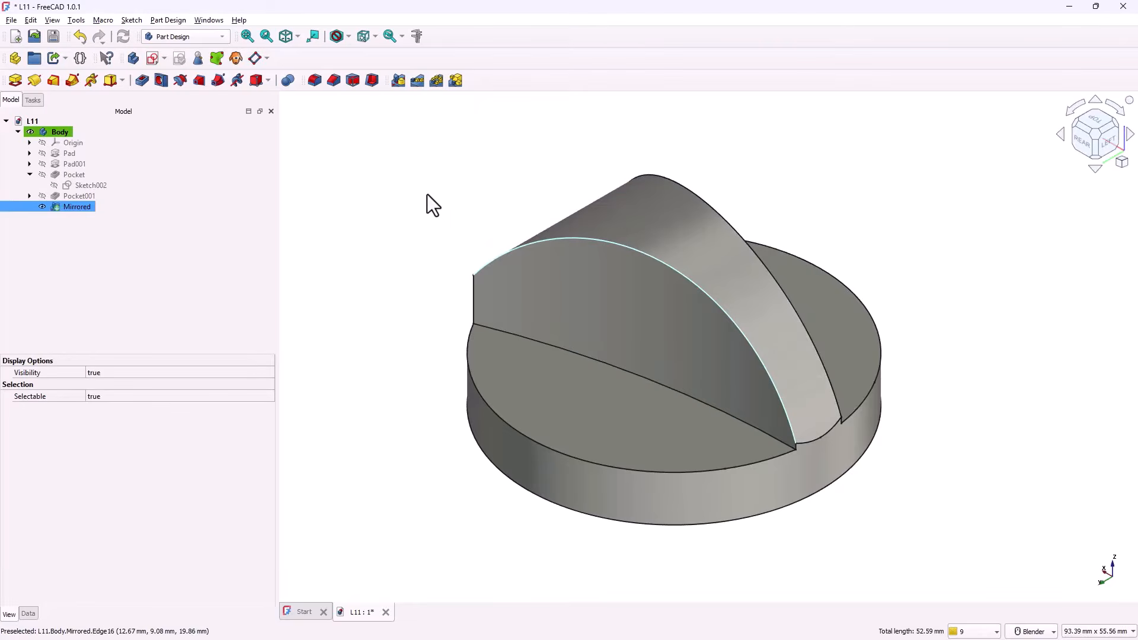
pyautogui.click(307, 87)
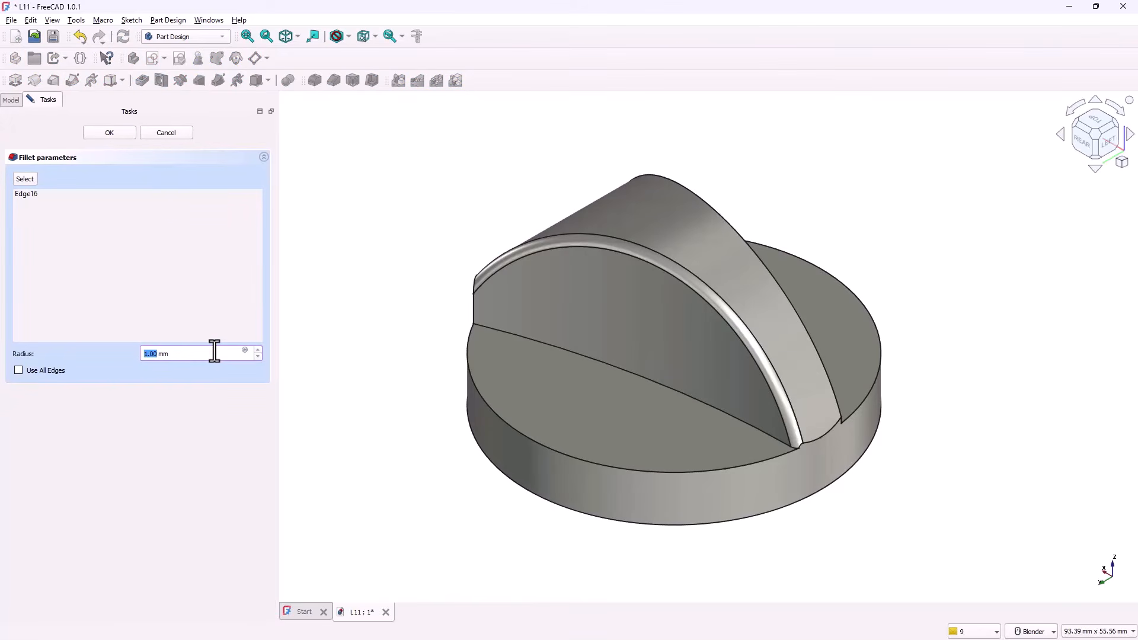
pyautogui.write('2')
pyautogui.click(112, 133)
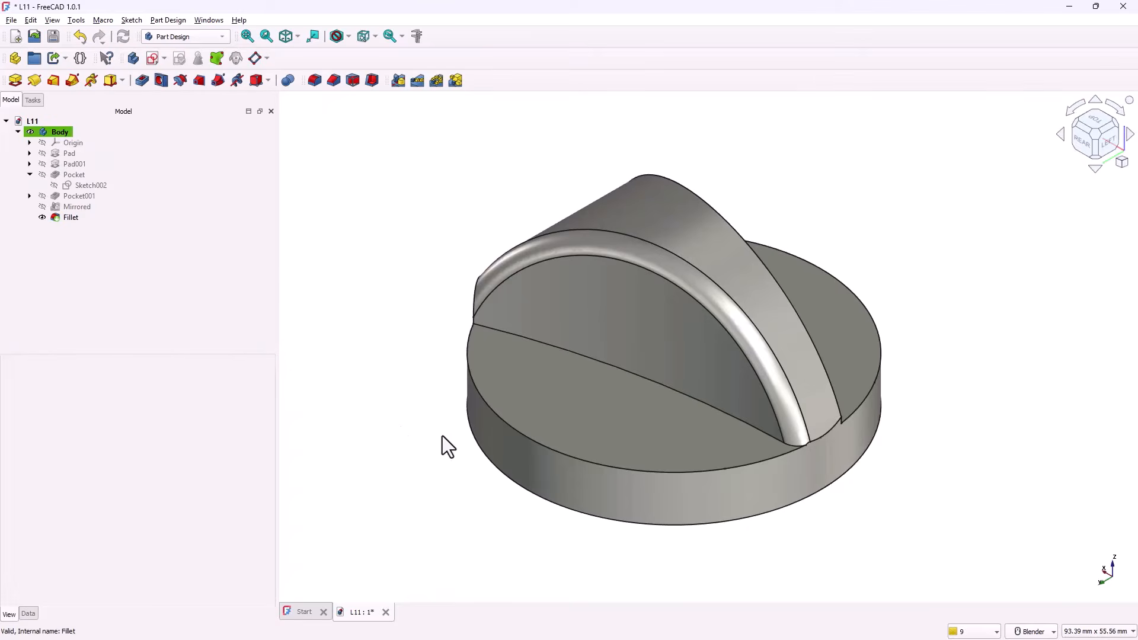
# - Fillet the base disc's upper outer edge on the rear side with a 1.75 mm radius
pyautogui.click(526, 440)
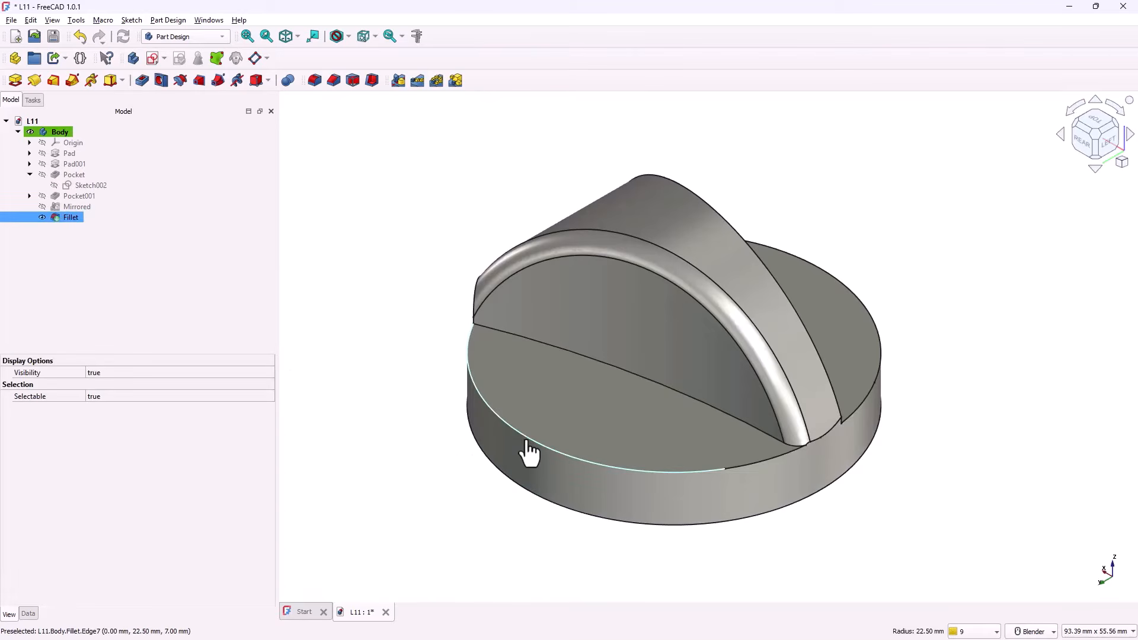
pyautogui.click(310, 86)
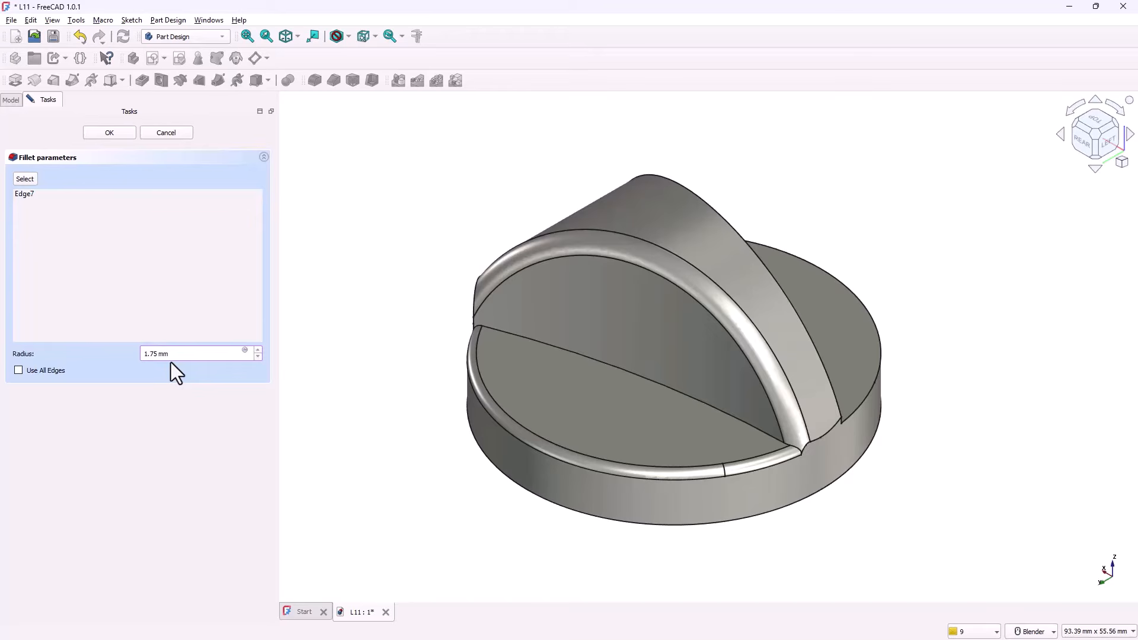
pyautogui.press('Return')
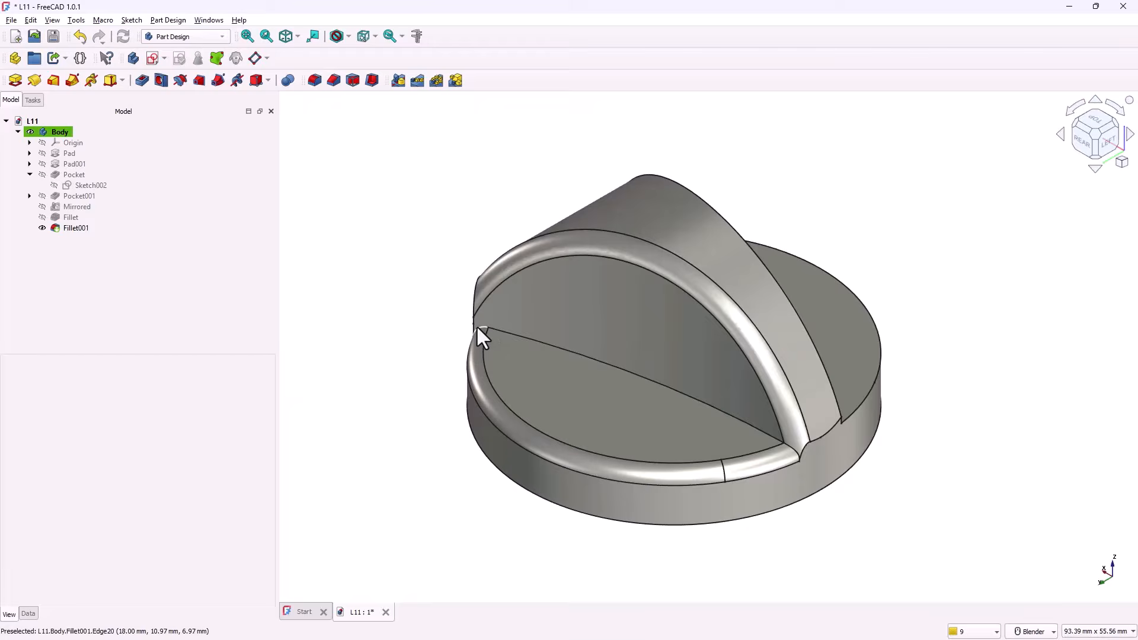
# - Fillet the inner edge where the rear curved side wall meets the disc with a 5 mm radius
pyautogui.scroll(1, 477, 325)
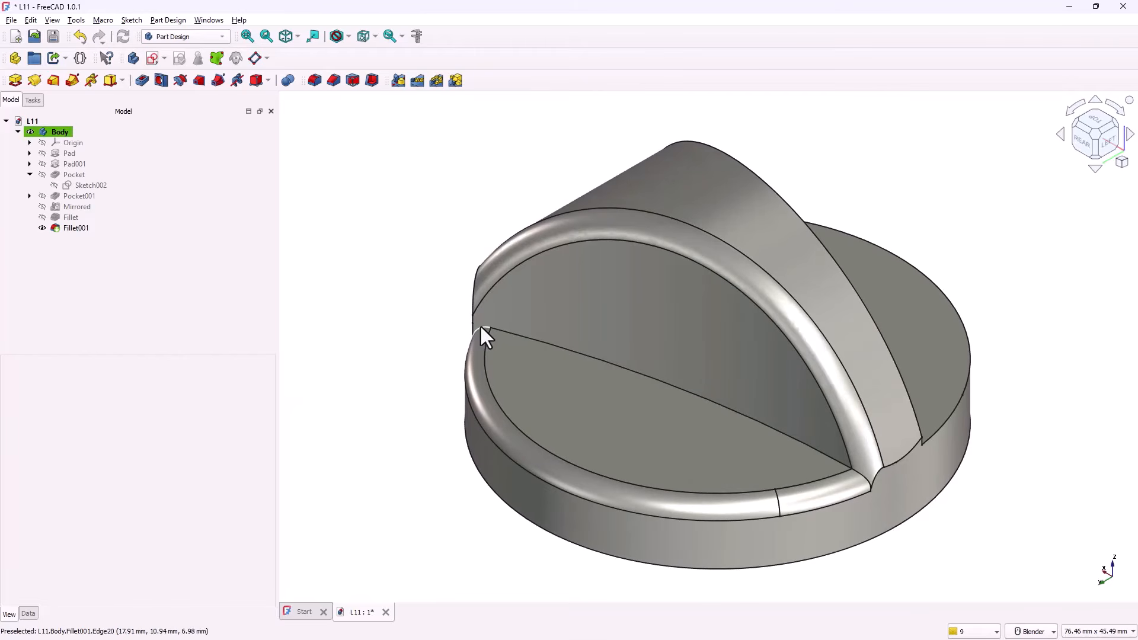
pyautogui.click(479, 325)
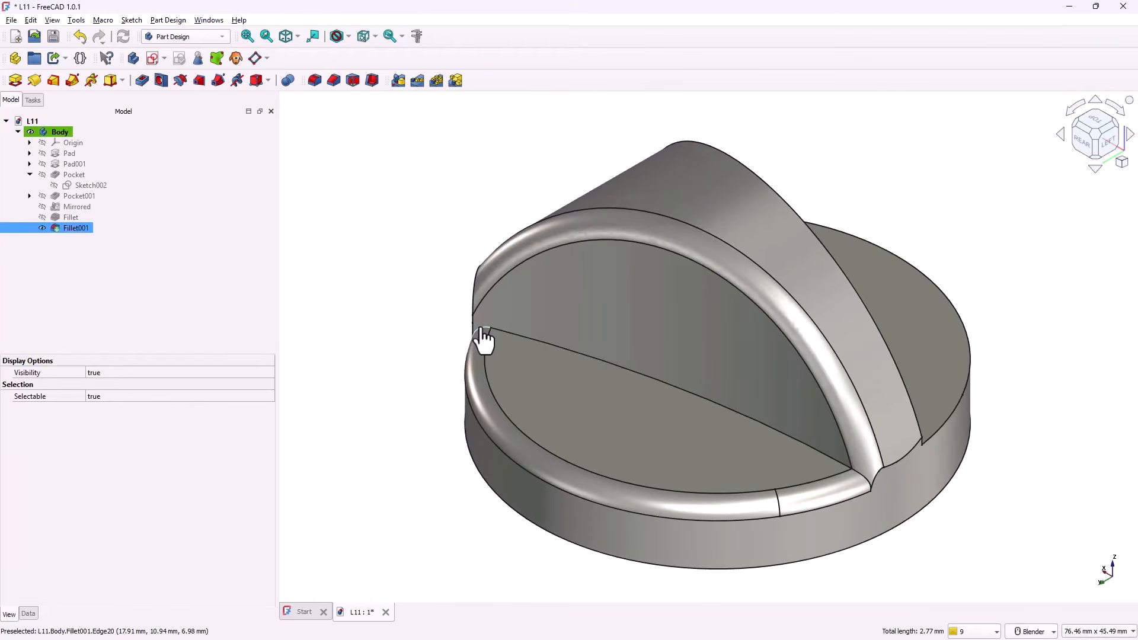
pyautogui.click(310, 80)
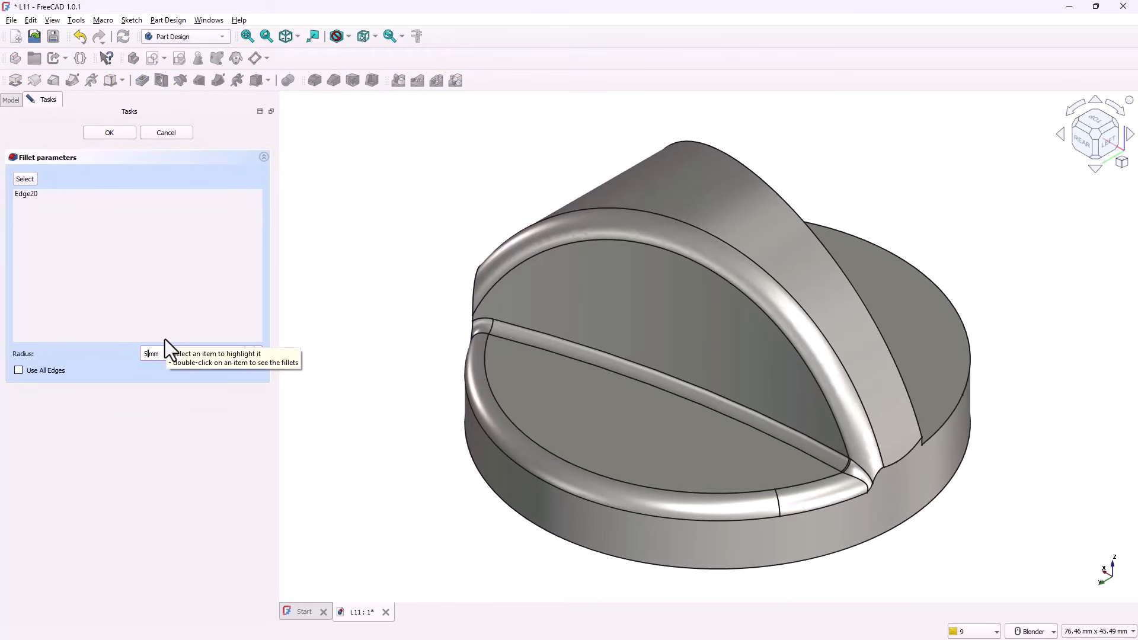
pyautogui.click(103, 136)
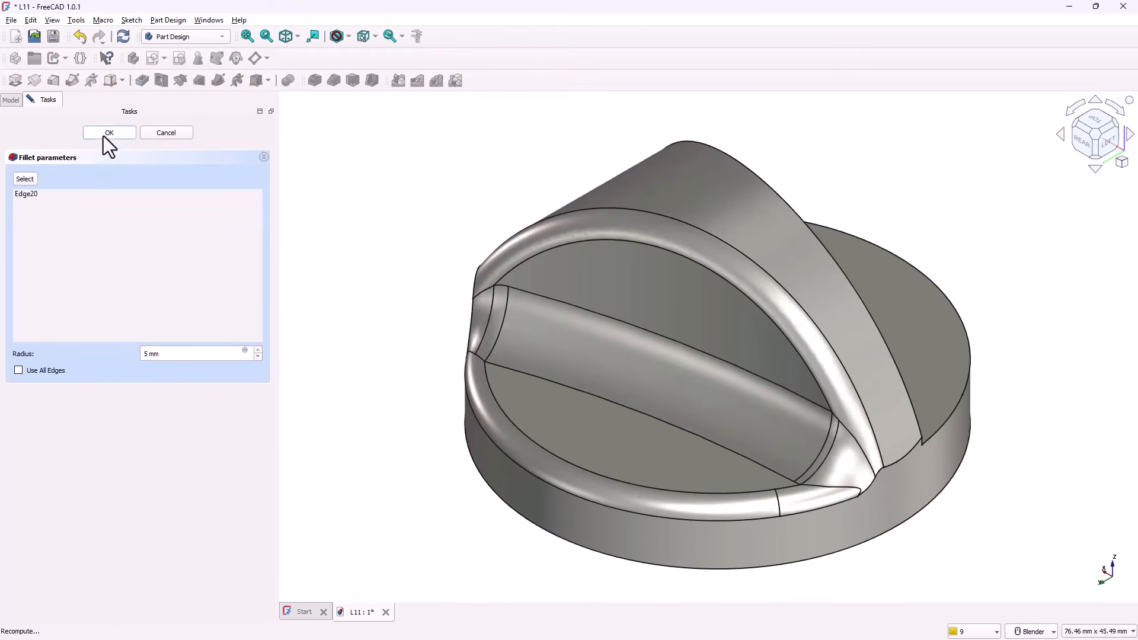
# - Fillet the arched edge between the top surface and the front curved side to match the rear one
pyautogui.click(1064, 141)
pyautogui.click(1063, 141)
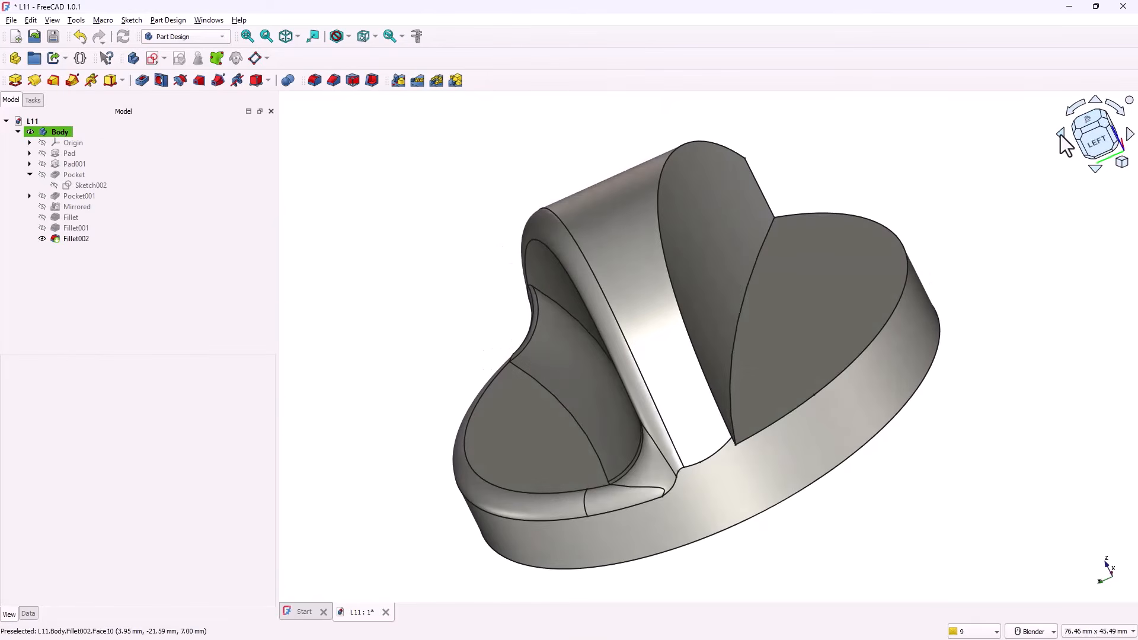
pyautogui.click(1063, 142)
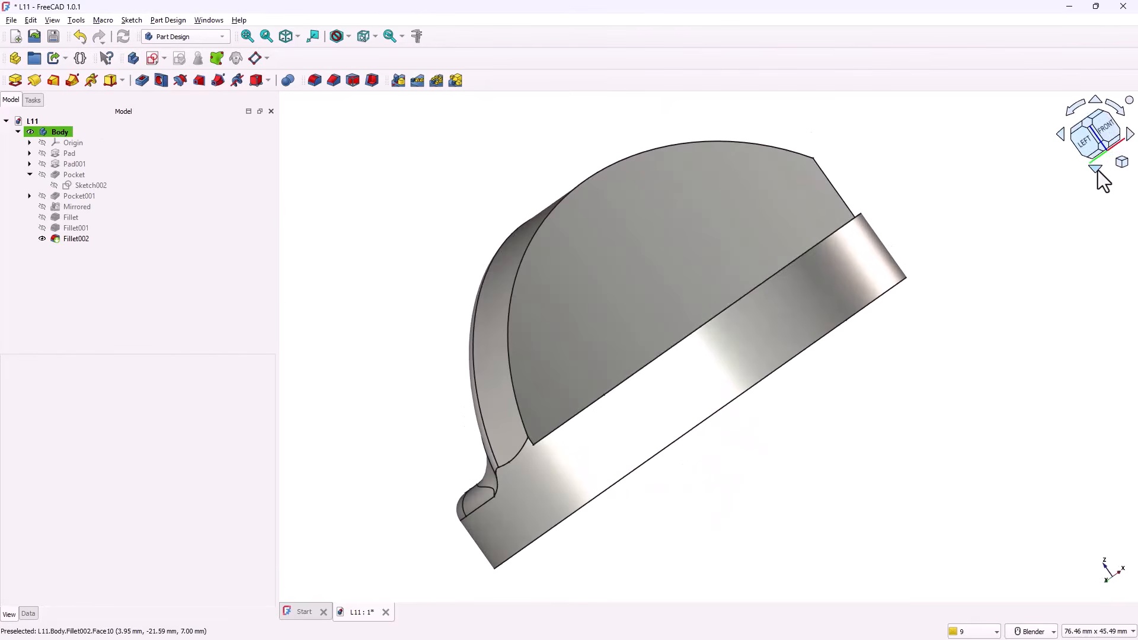
pyautogui.click(1096, 170)
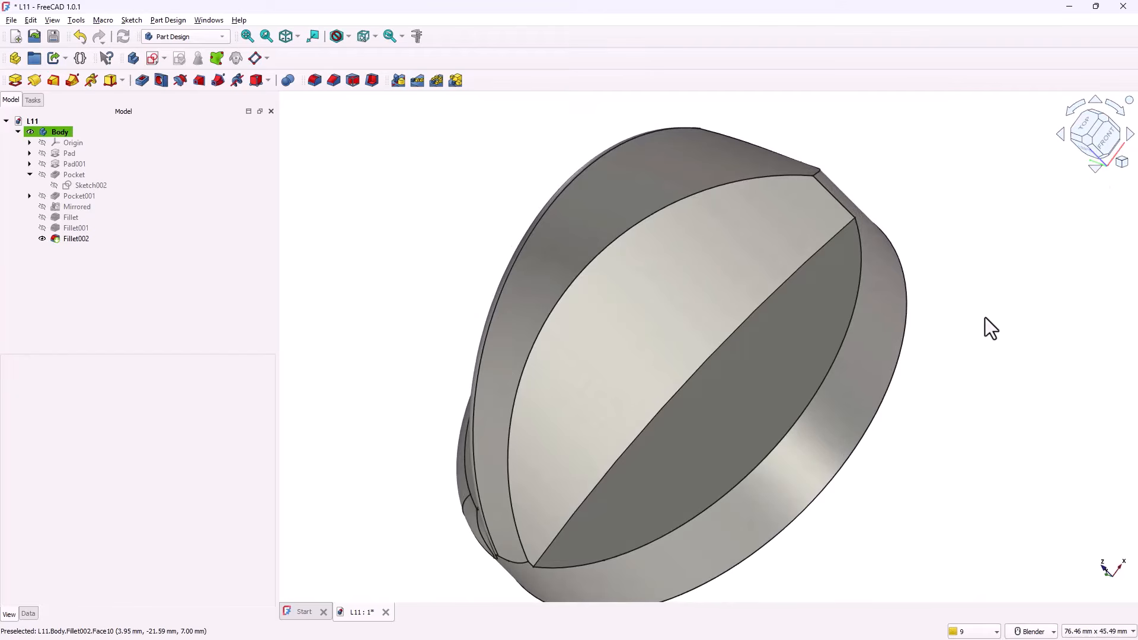
pyautogui.click(638, 222)
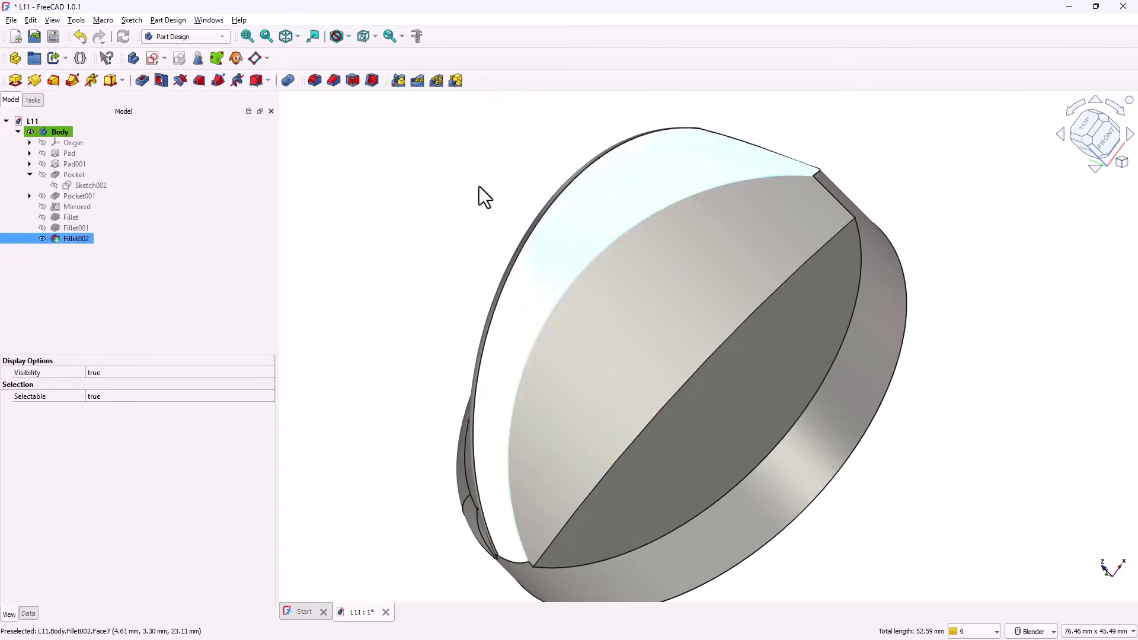
pyautogui.click(316, 84)
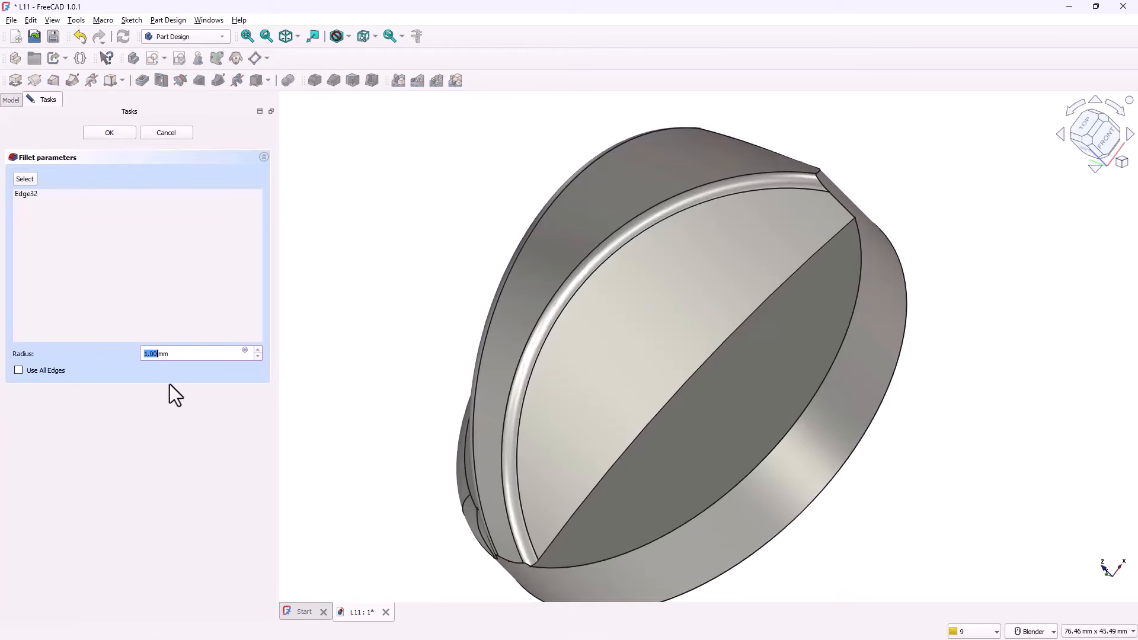
pyautogui.click(90, 133)
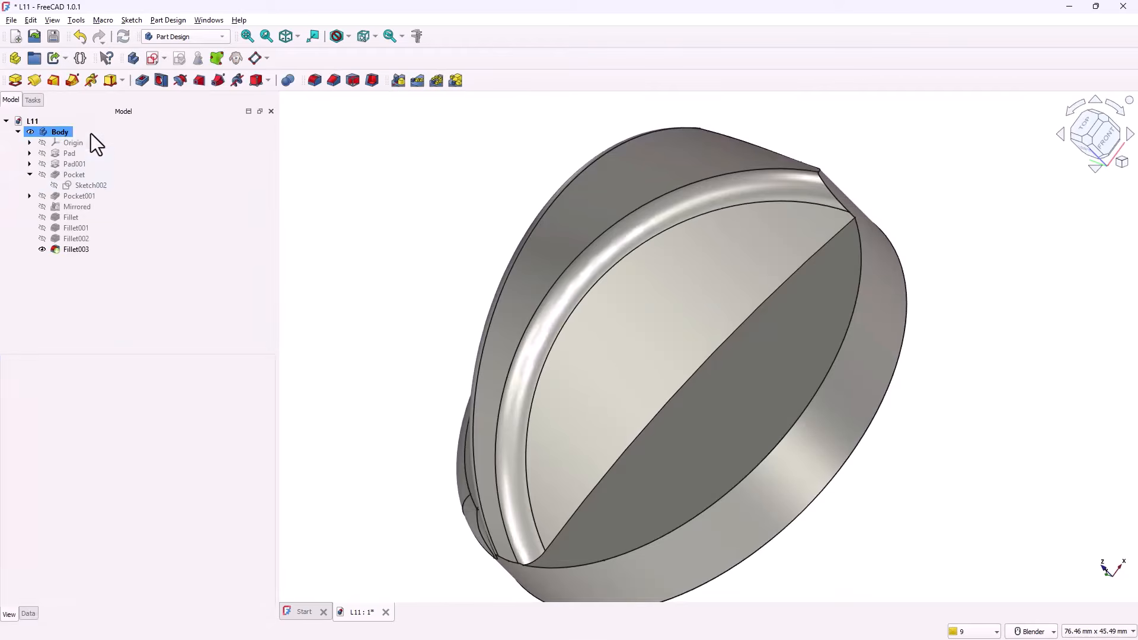
# - Fillet the base disc's upper outer edge on the front side with a 1.75 mm radius
pyautogui.click(803, 416)
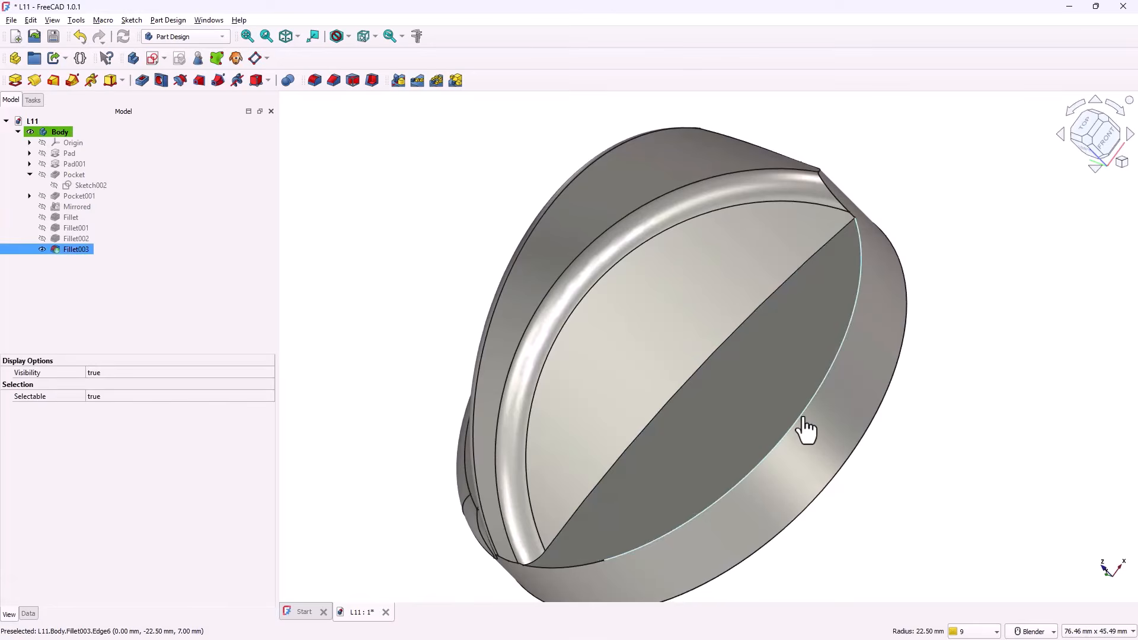
pyautogui.click(315, 85)
pyautogui.click(204, 353)
pyautogui.write('1.75mm')
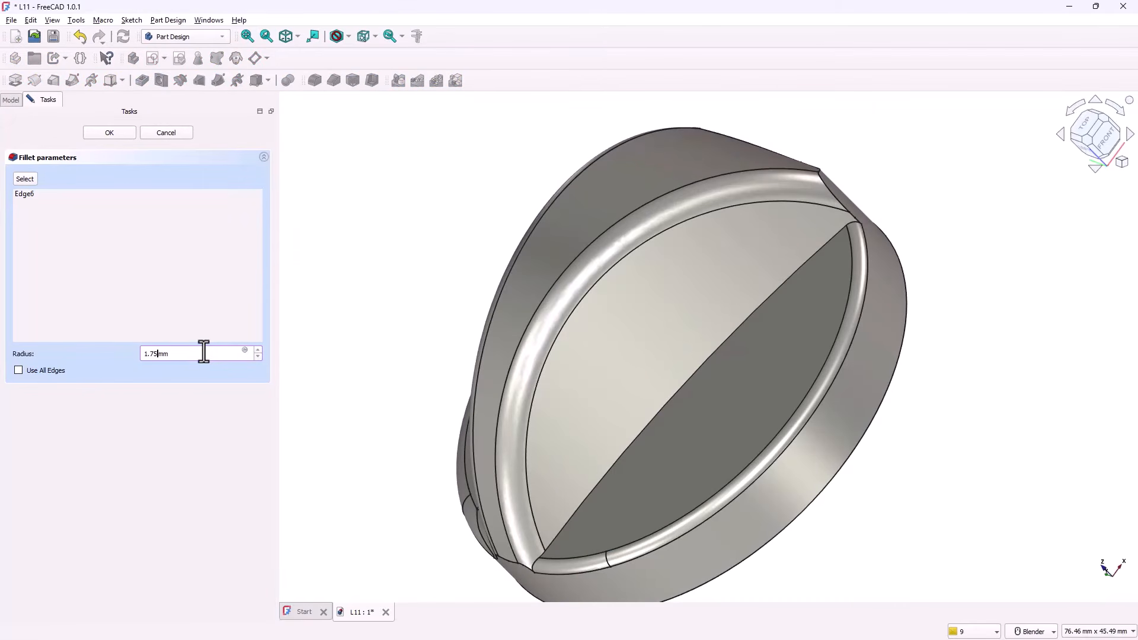
pyautogui.press('Return')
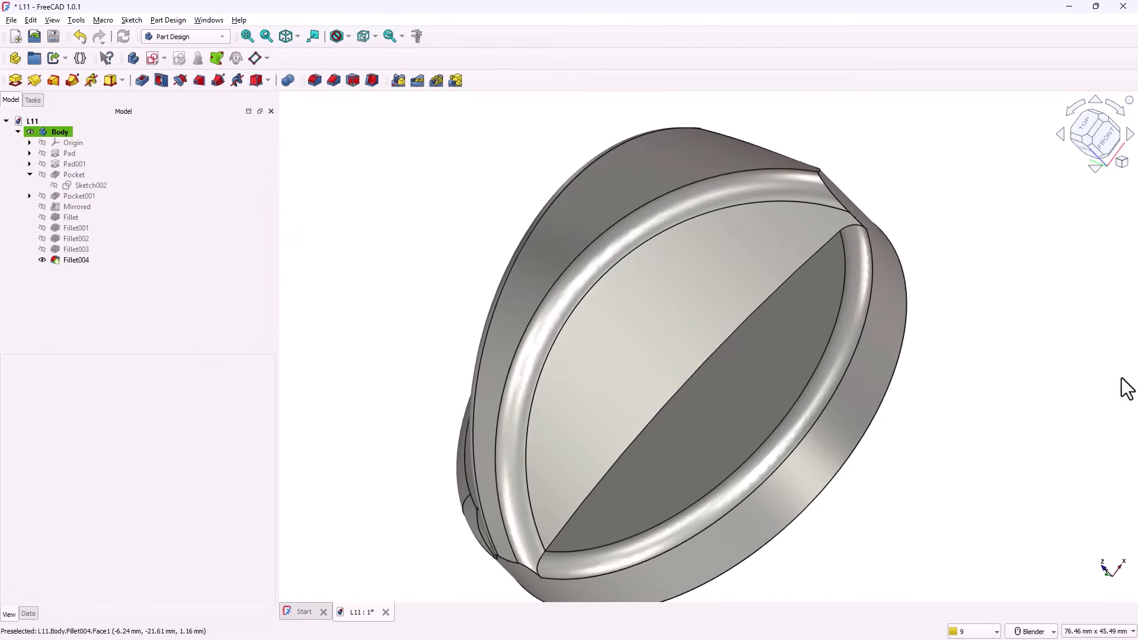
# - Fillet the inner edge where the front curved side wall meets the disc with a 5 mm radius
pyautogui.click(848, 228)
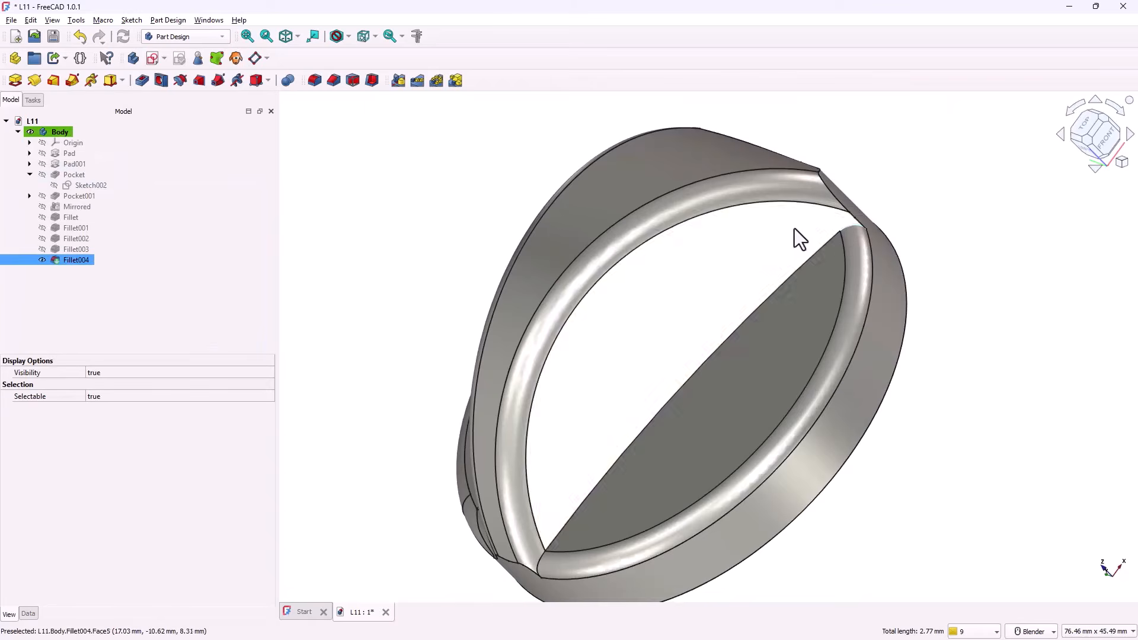
pyautogui.click(314, 81)
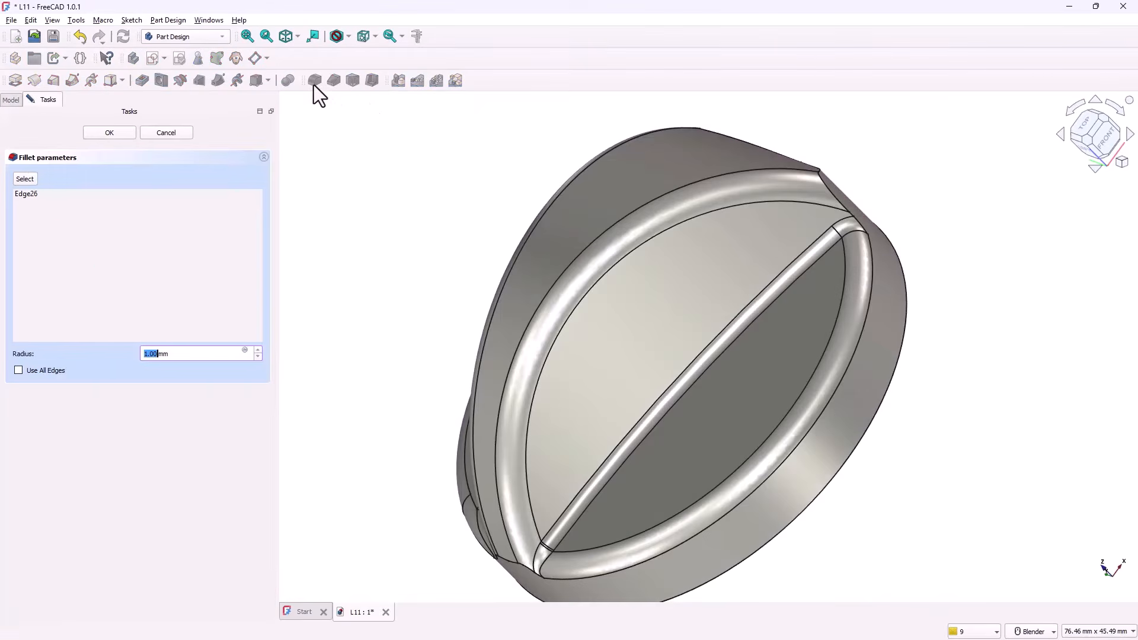
pyautogui.write('5')
pyautogui.click(105, 136)
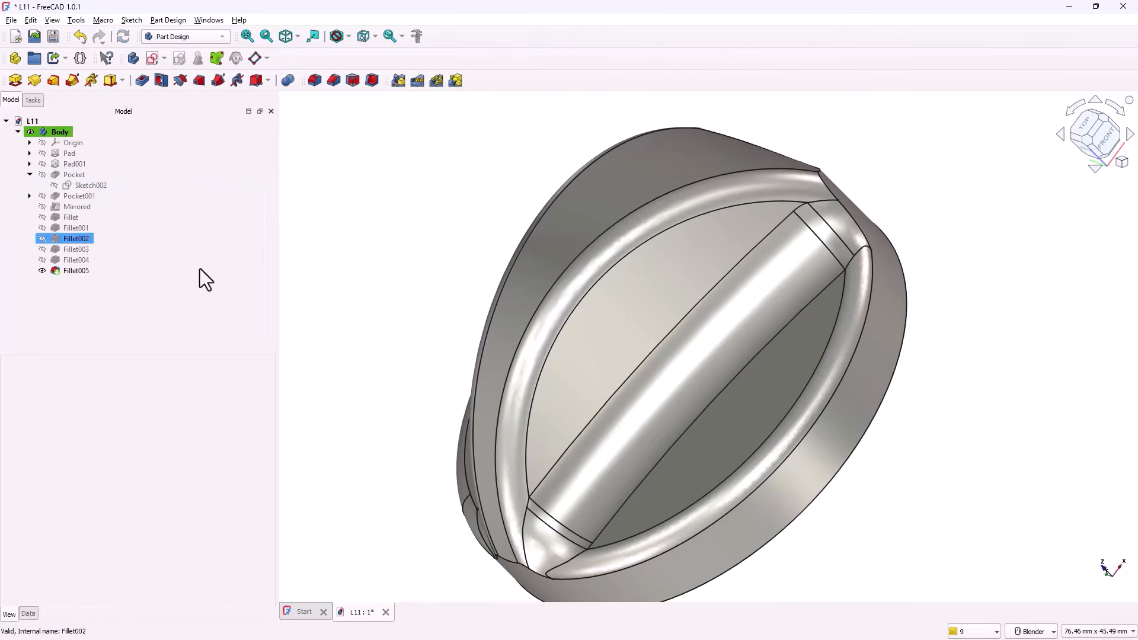
pyautogui.moveTo(414, 492); pyautogui.dragTo(533, 567, button='middle')
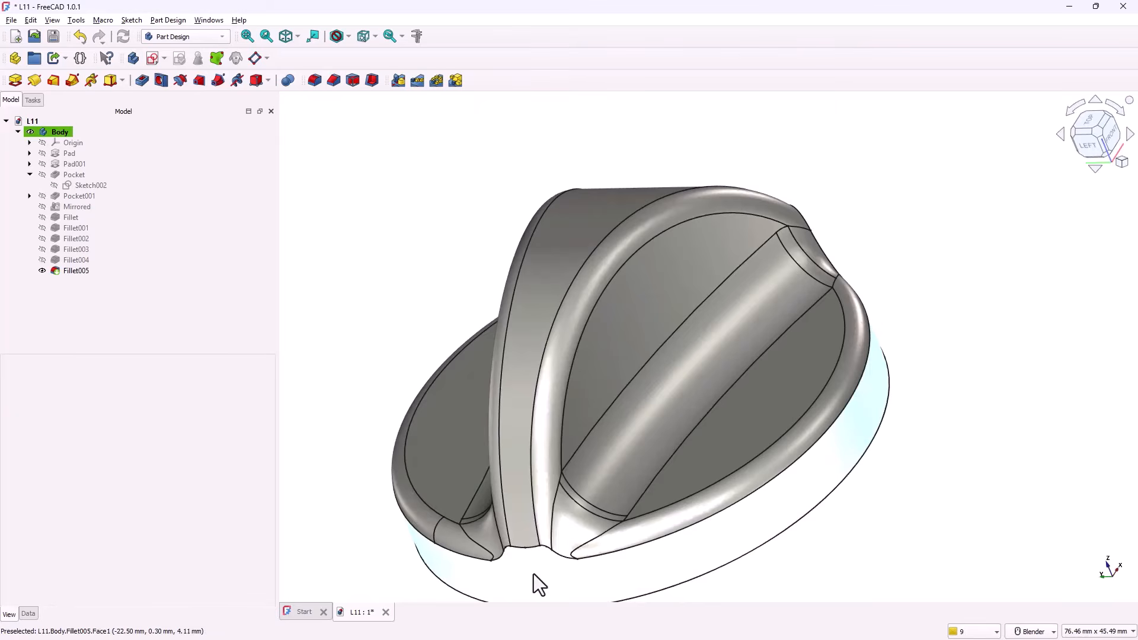
pyautogui.press('0')
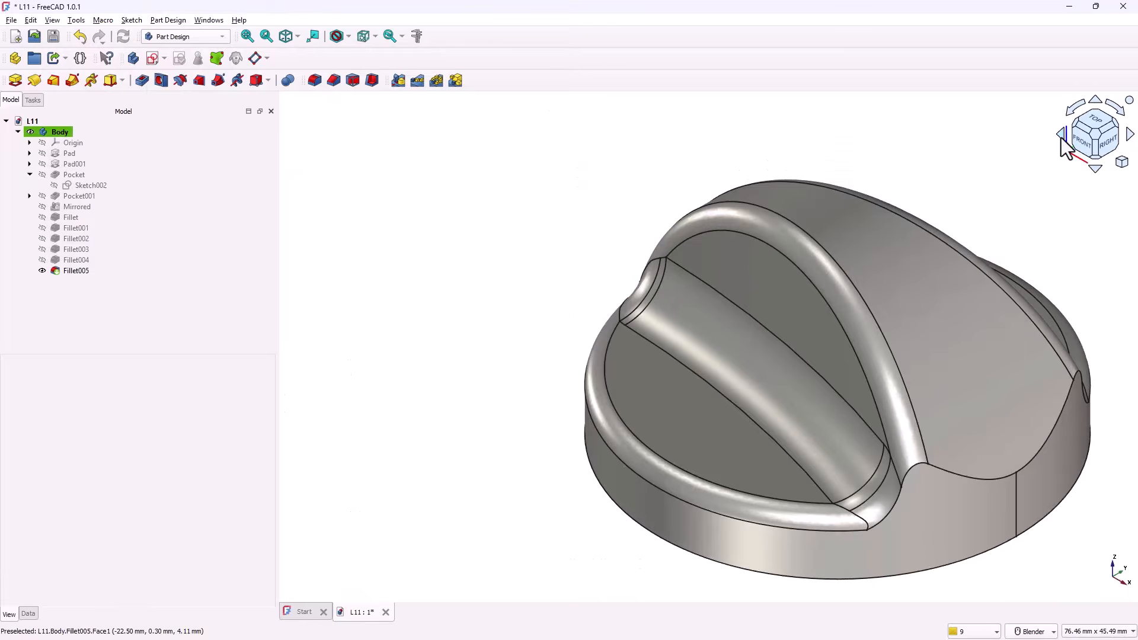
# - Start a sketch on the disc's flat bottom face and draw a circle about 40 mm in diameter centred on the origin
pyautogui.moveTo(1084, 136); pyautogui.dragTo(1065, 148)
pyautogui.click(1061, 137)
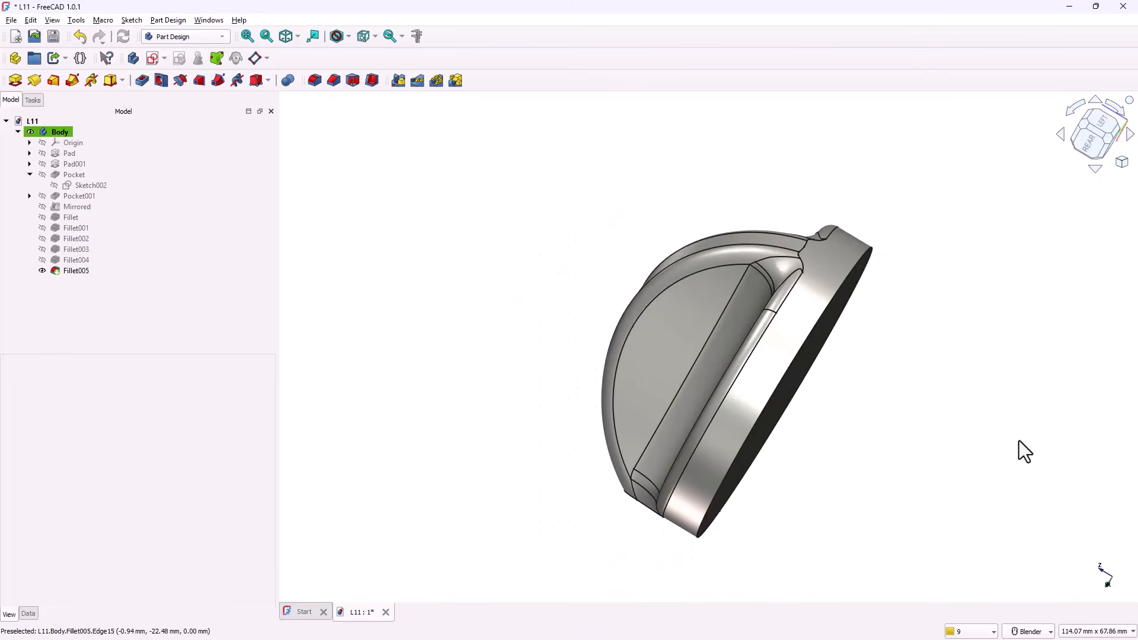
pyautogui.moveTo(942, 429); pyautogui.dragTo(872, 400, button='middle')
pyautogui.click(814, 399)
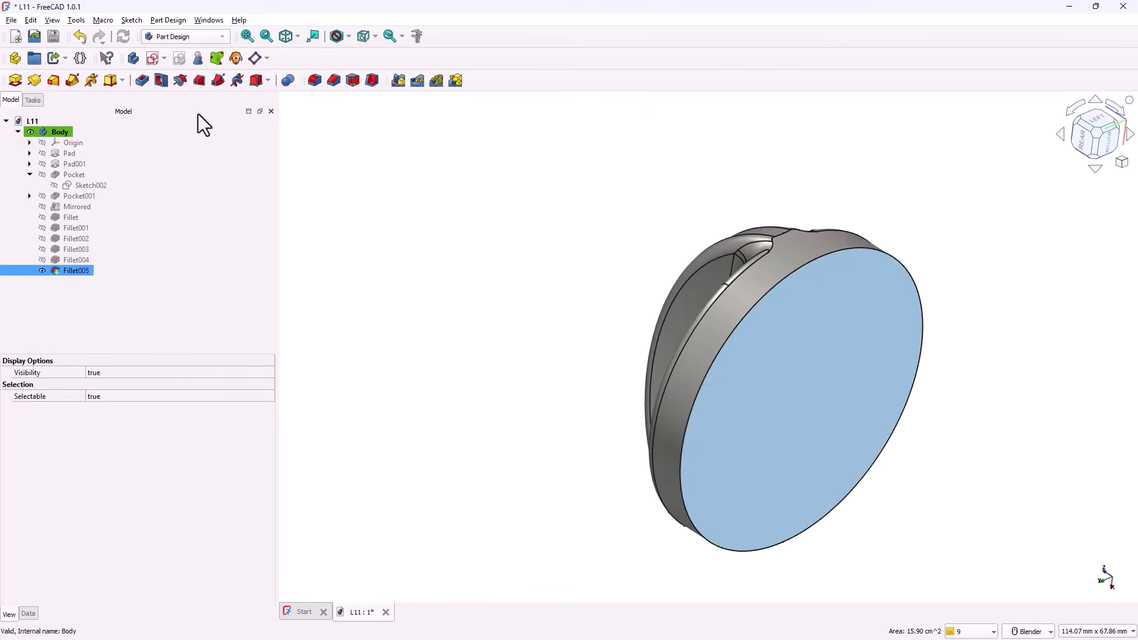
pyautogui.click(153, 58)
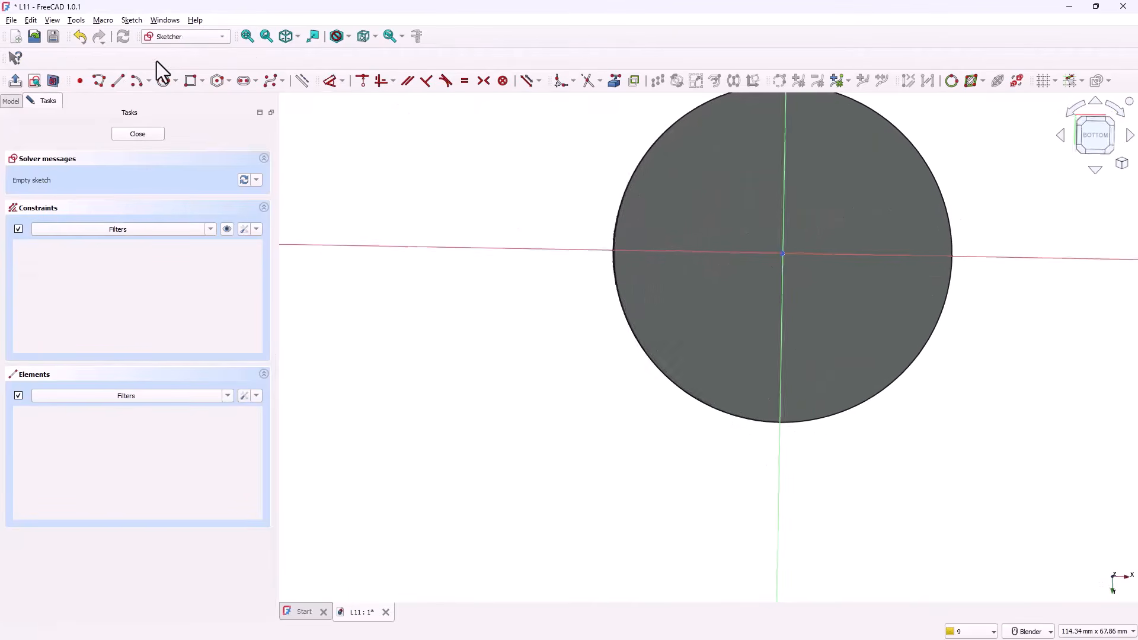
pyautogui.click(247, 36)
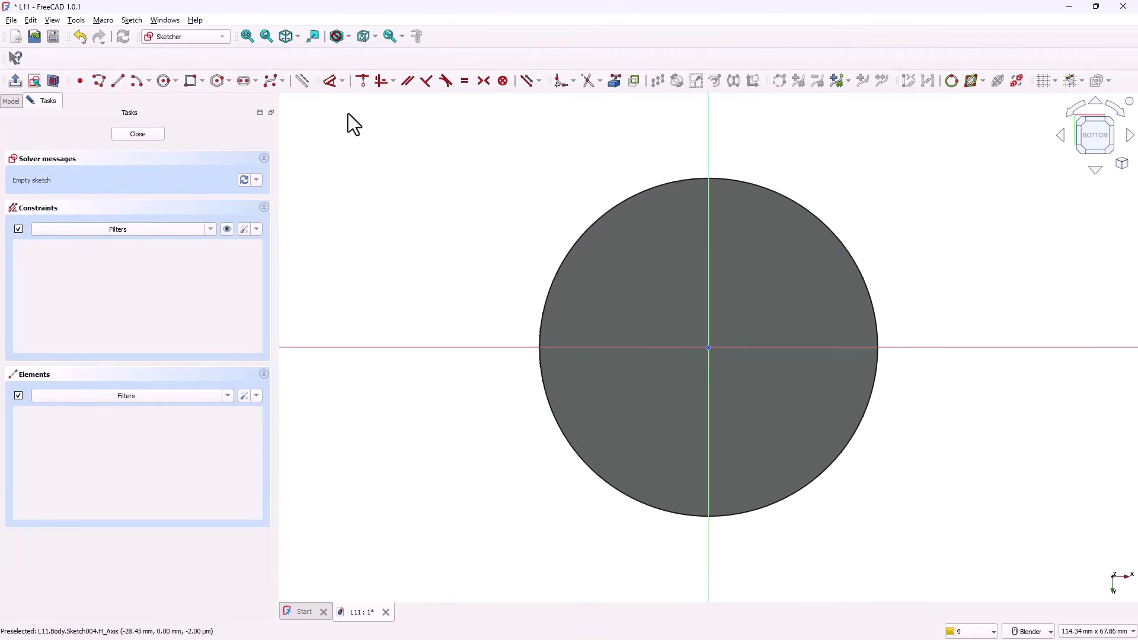
pyautogui.click(165, 80)
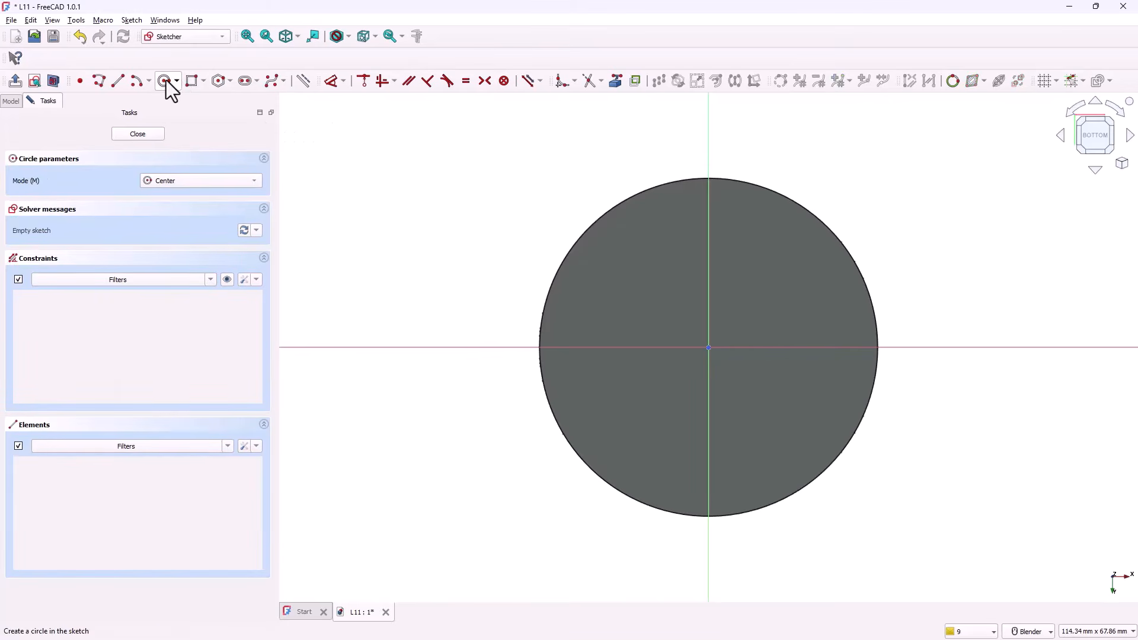
pyautogui.click(709, 347)
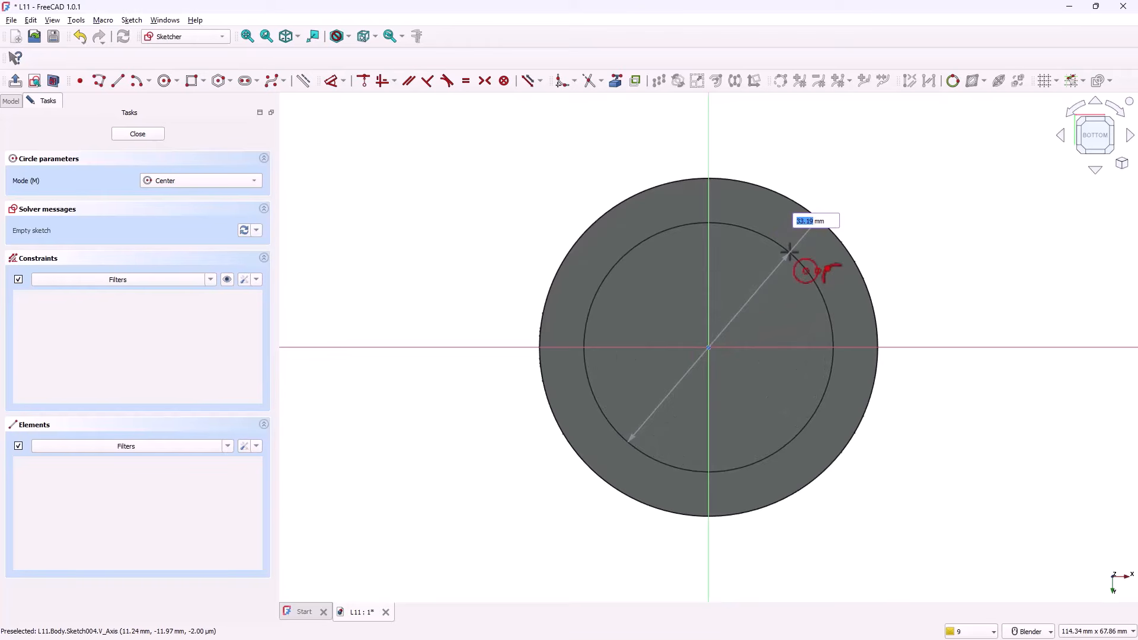
pyautogui.click(820, 246)
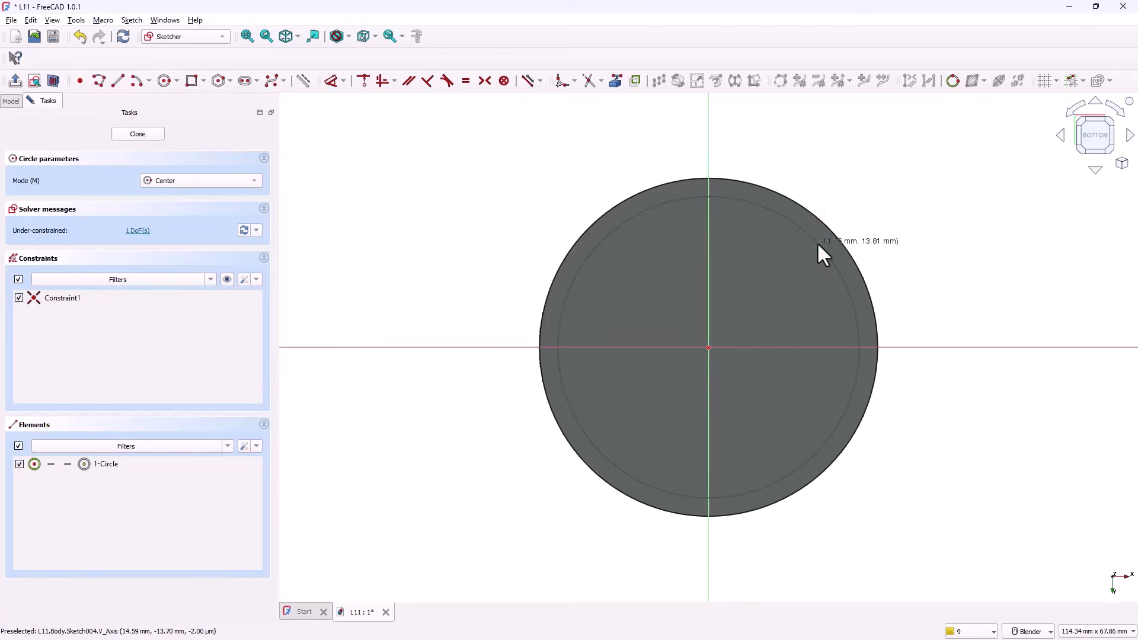
# - Dimension the circle's diameter to 42 mm
pyautogui.click(330, 82)
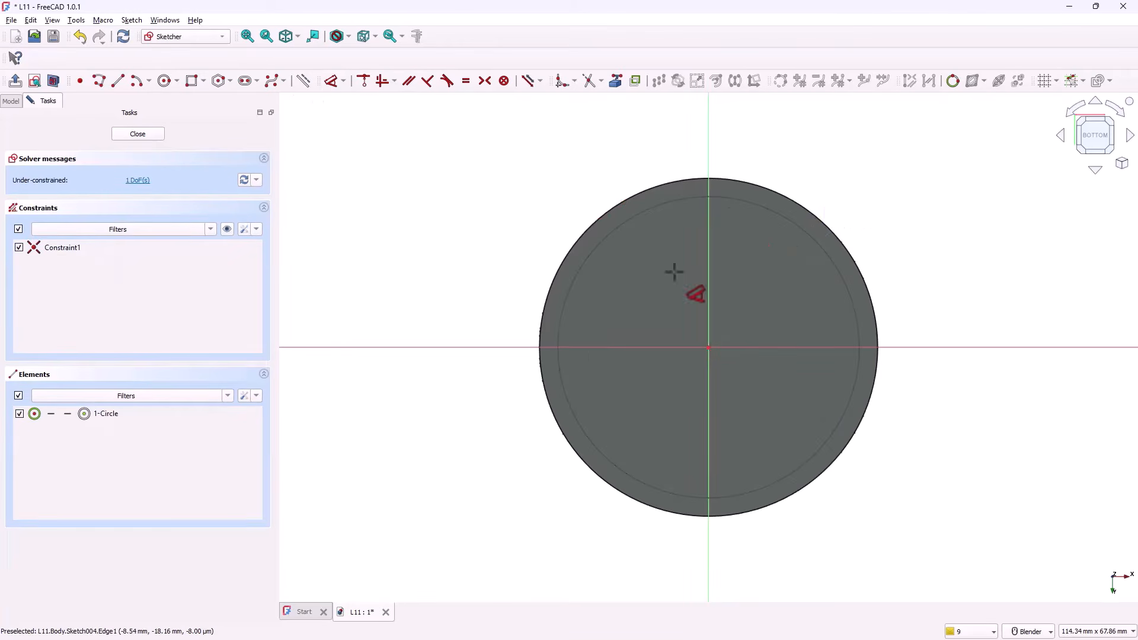
pyautogui.click(859, 295)
pyautogui.click(907, 271)
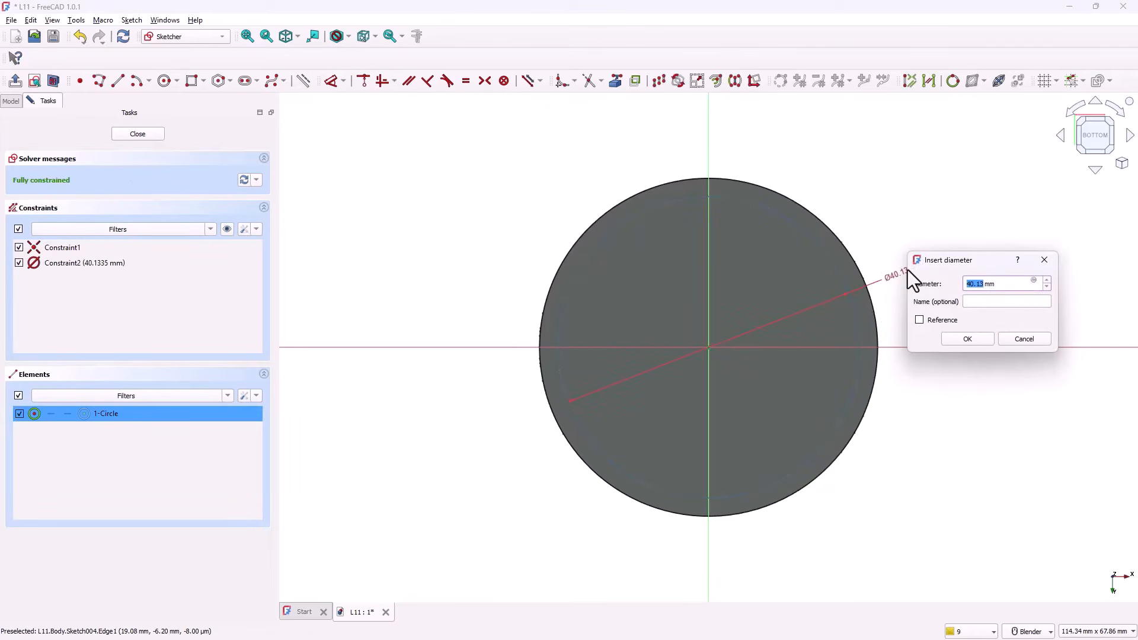
pyautogui.write('42')
pyautogui.press('Return')
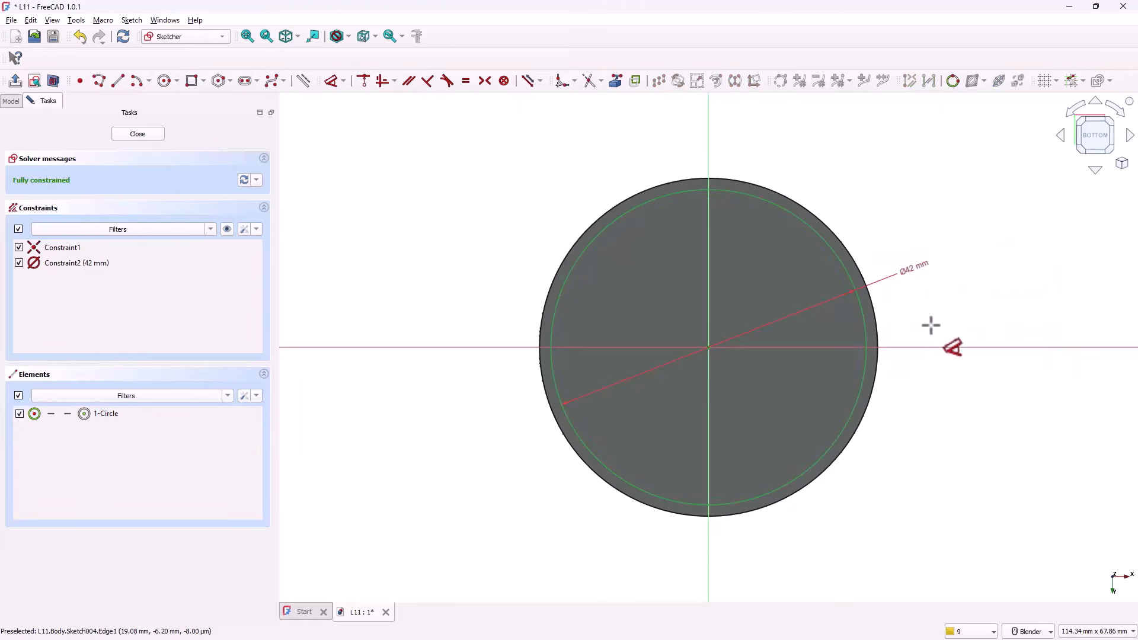
# - Finish the sketch and cut a 4 mm deep pocket into the disc's underside from the circle
pyautogui.click(1096, 103)
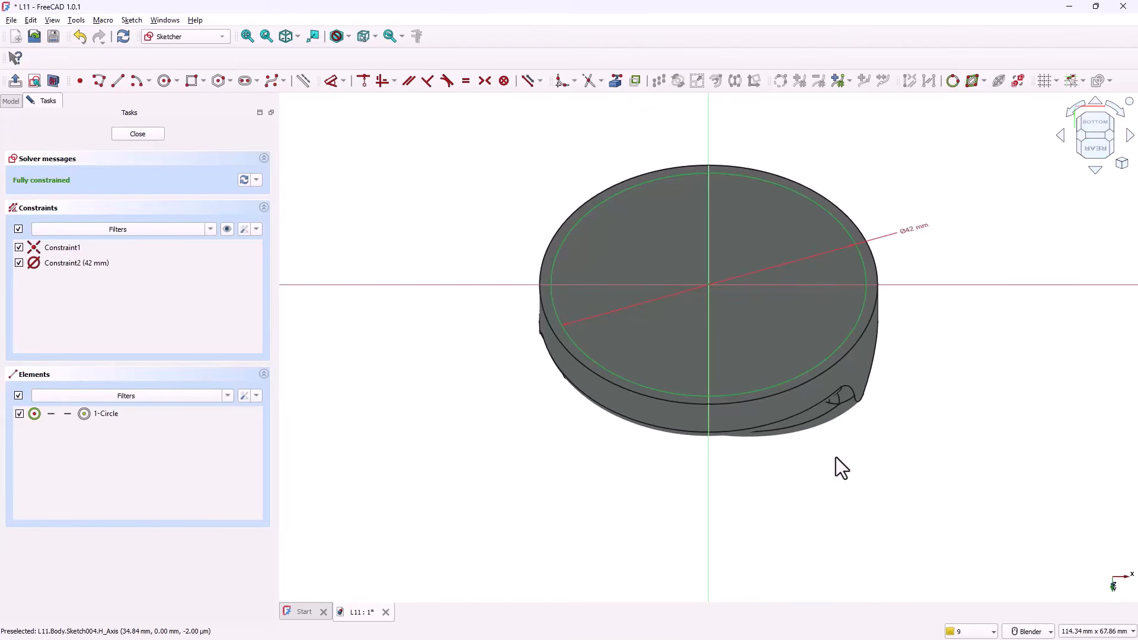
pyautogui.click(14, 82)
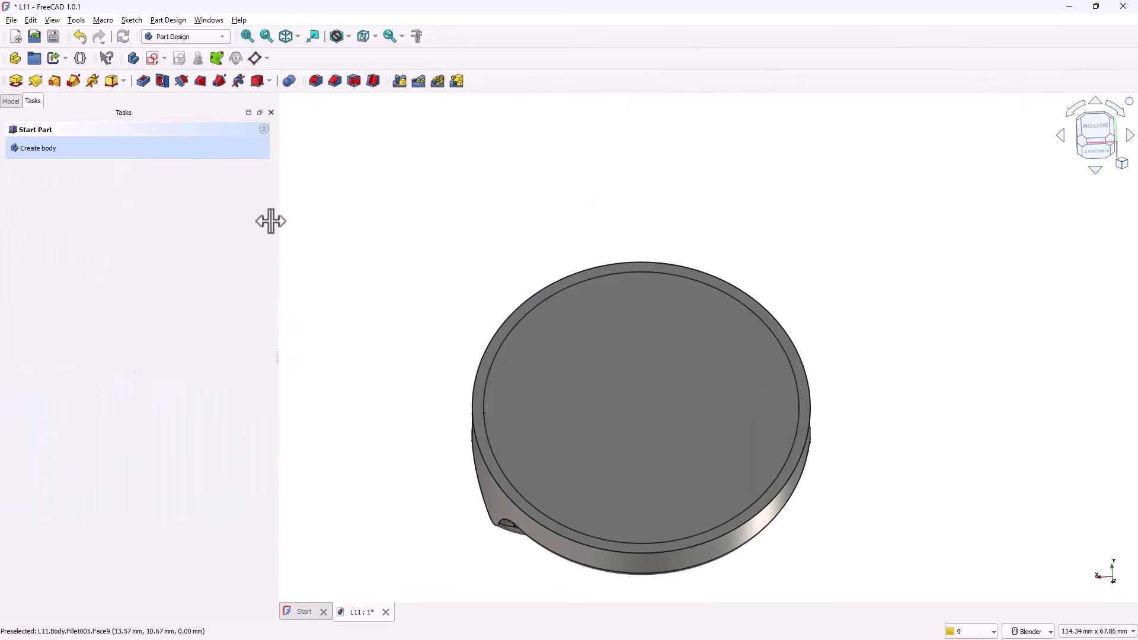
pyautogui.click(144, 82)
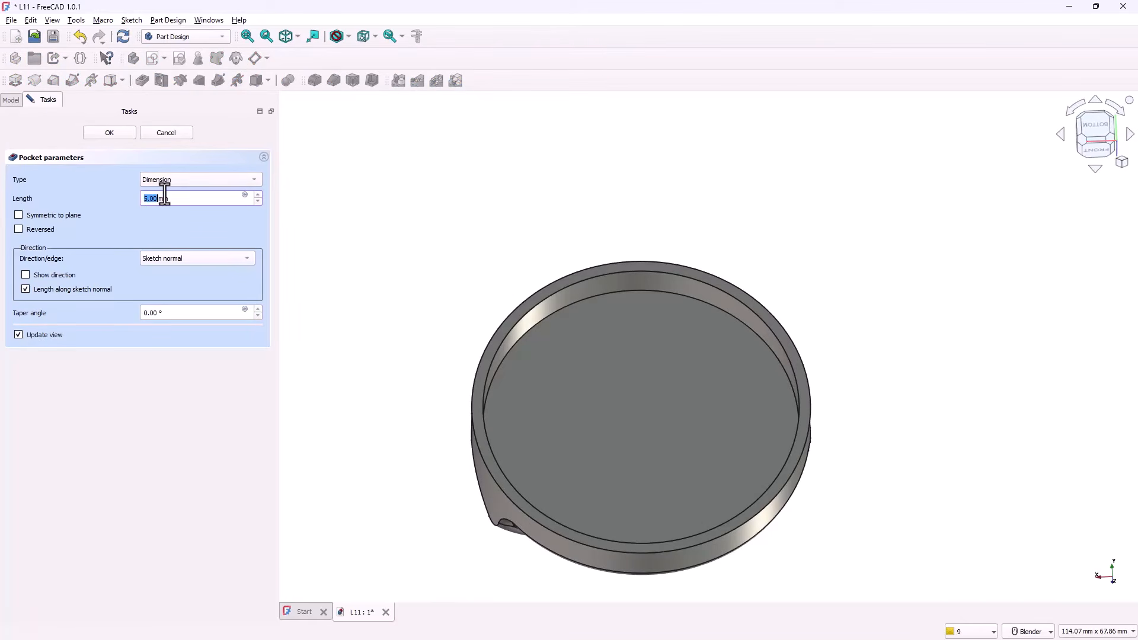
pyautogui.write('4')
pyautogui.click(112, 136)
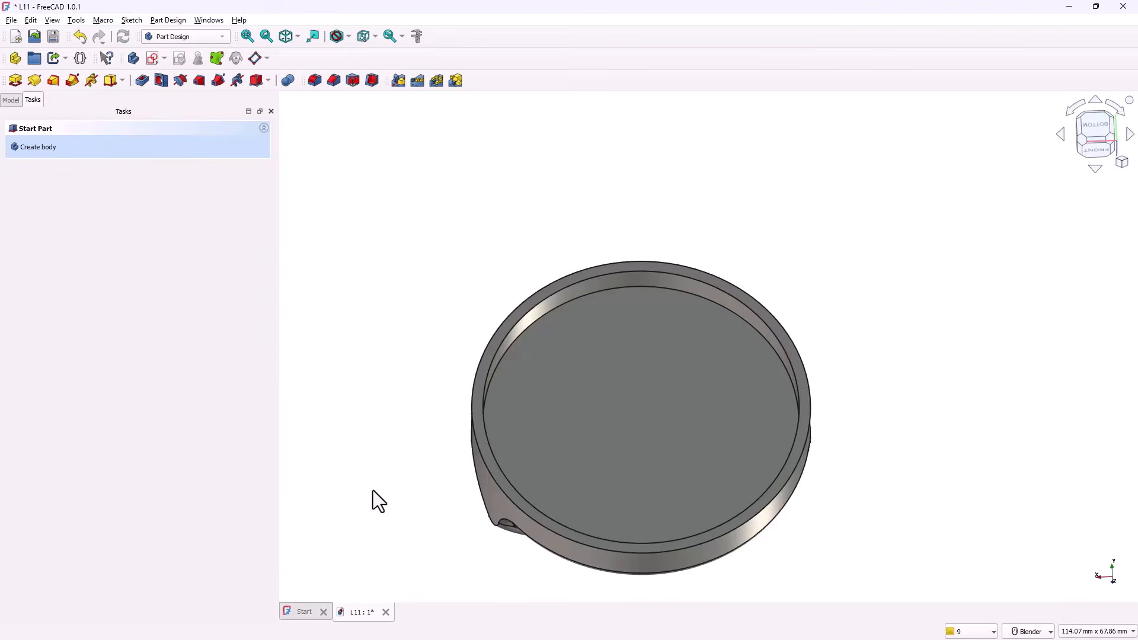
# - Start a sketch on the round recess's floor and draw a centred rectangle about 11 by 10 mm at the origin
pyautogui.scroll(3, 389, 515)
pyautogui.scroll(-1, 389, 514)
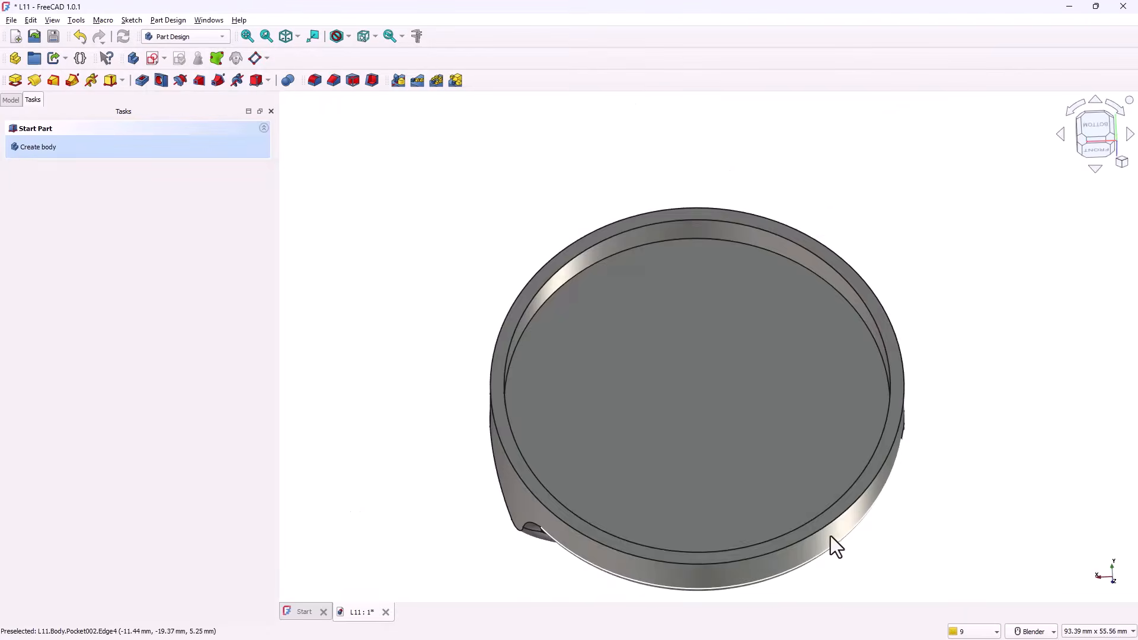
pyautogui.moveTo(831, 537)
pyautogui.mouseDown(button='middle')
pyautogui.moveTo(841, 478)
pyautogui.moveTo(841, 496)
pyautogui.mouseUp(button='middle')
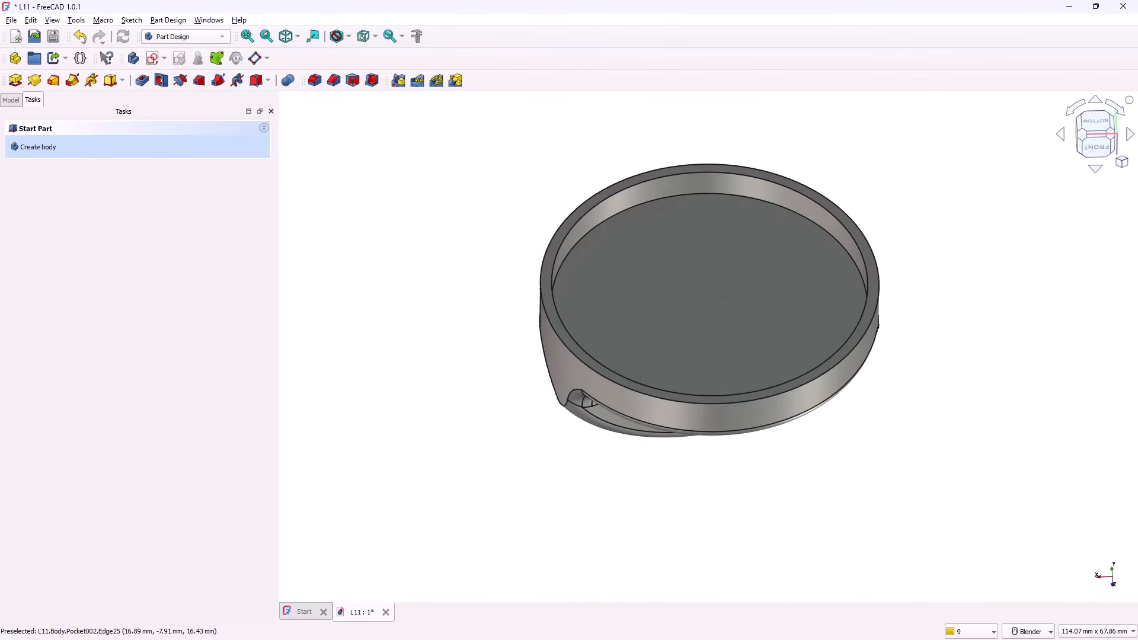
pyautogui.click(802, 331)
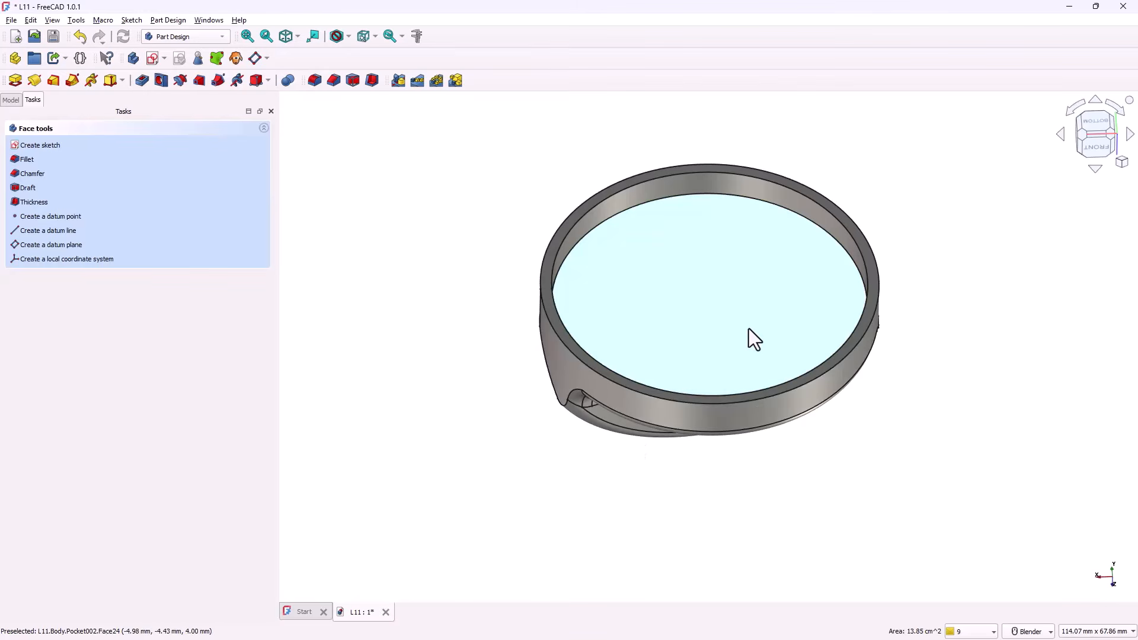
pyautogui.click(153, 57)
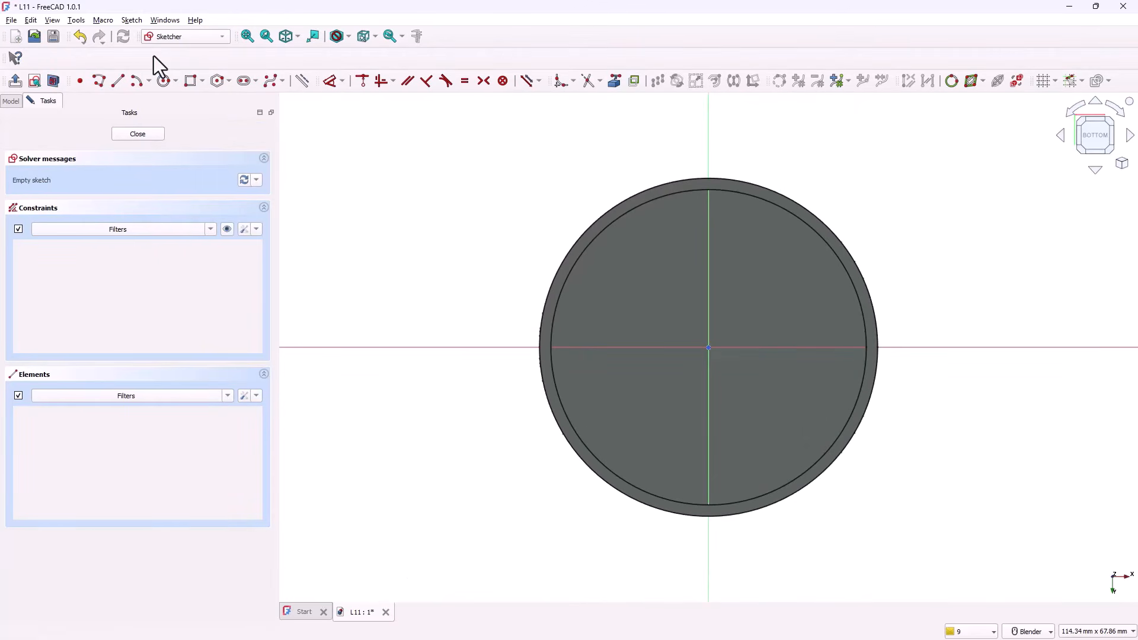
pyautogui.click(204, 80)
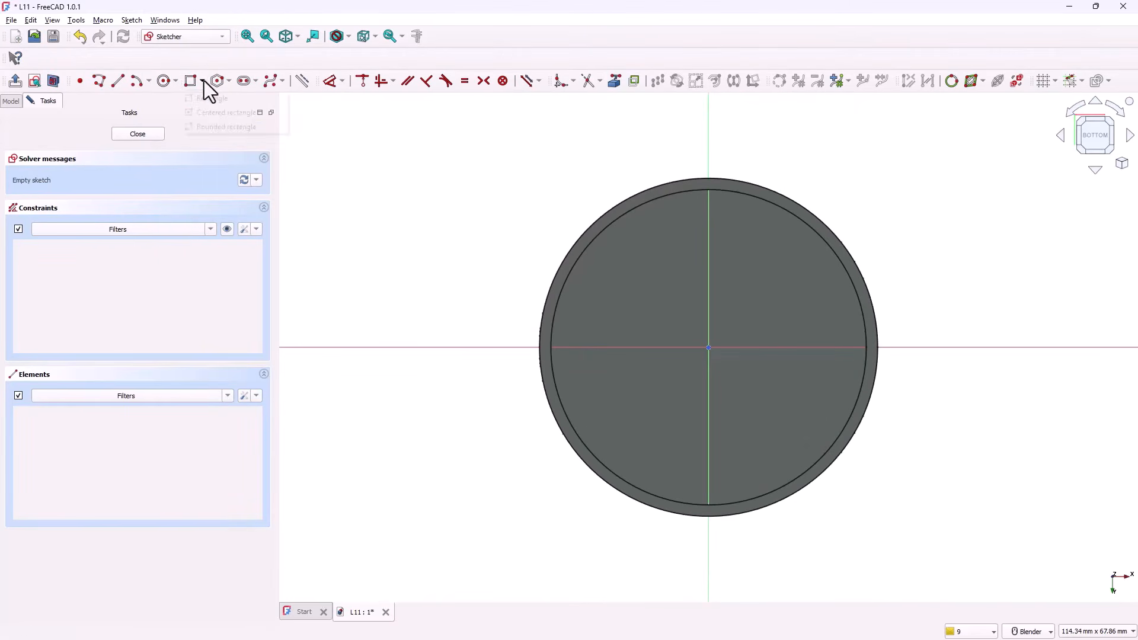
pyautogui.click(211, 112)
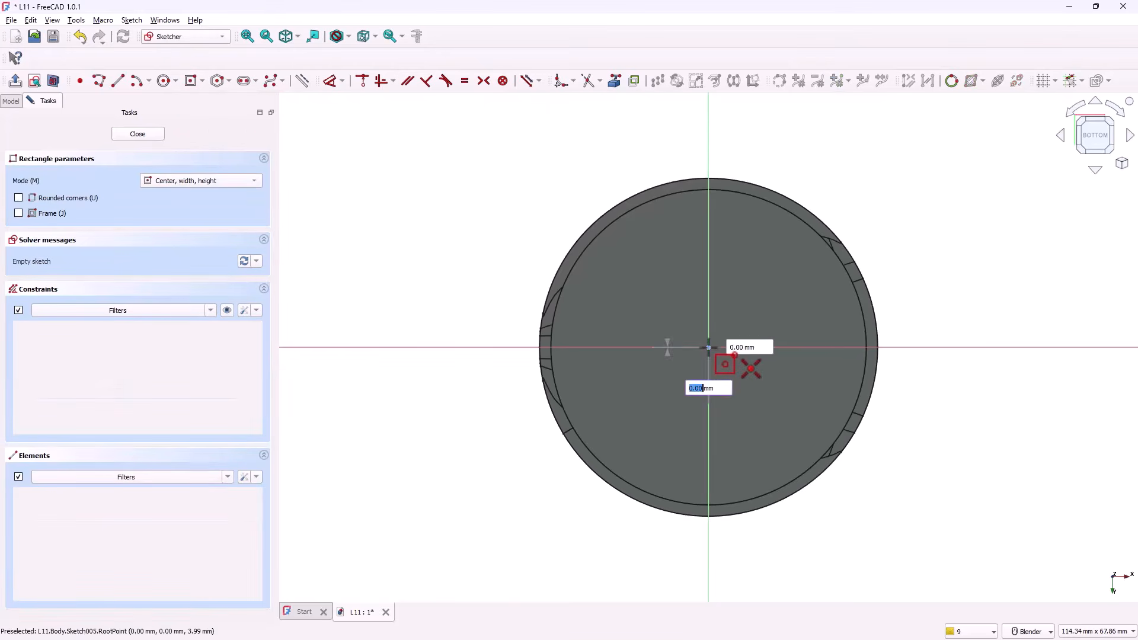
pyautogui.click(708, 347)
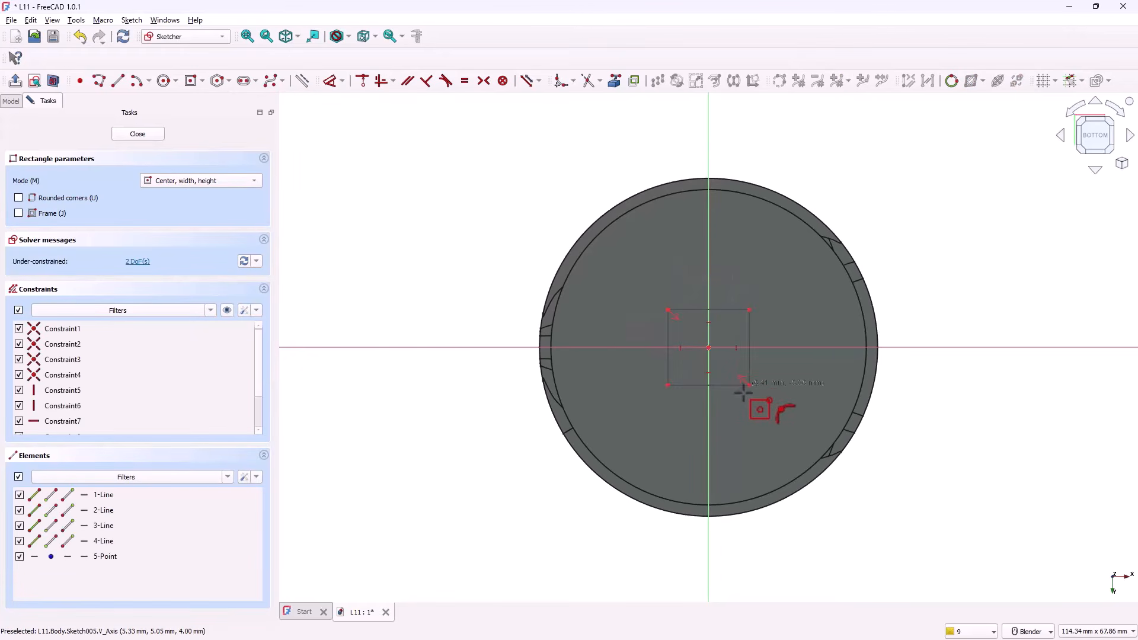
# - Dimension the centred rectangle to a width of 6 mm and a height of 6 mm
pyautogui.click(330, 82)
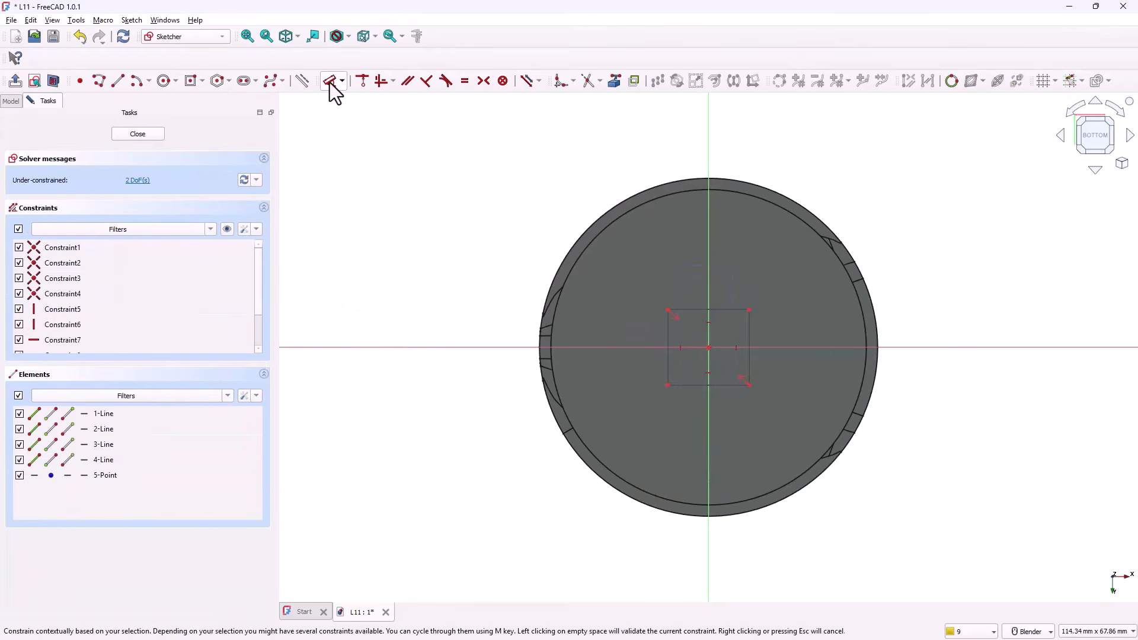
pyautogui.click(698, 310)
pyautogui.click(698, 263)
pyautogui.write('6')
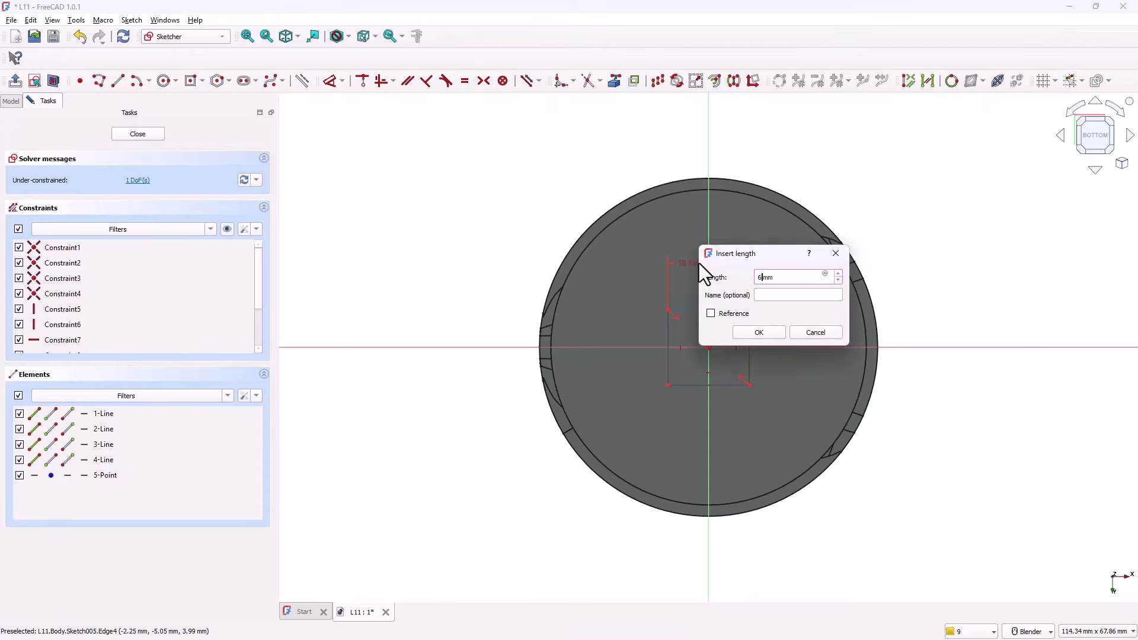
pyautogui.click(757, 333)
pyautogui.click(733, 353)
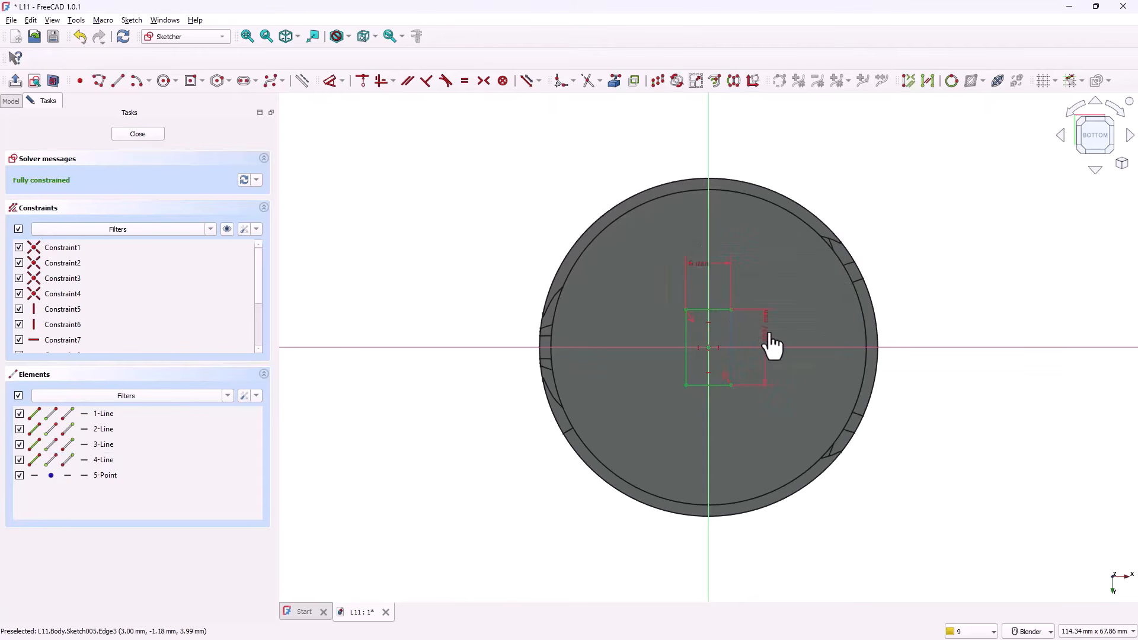
pyautogui.click(770, 342)
pyautogui.write('6')
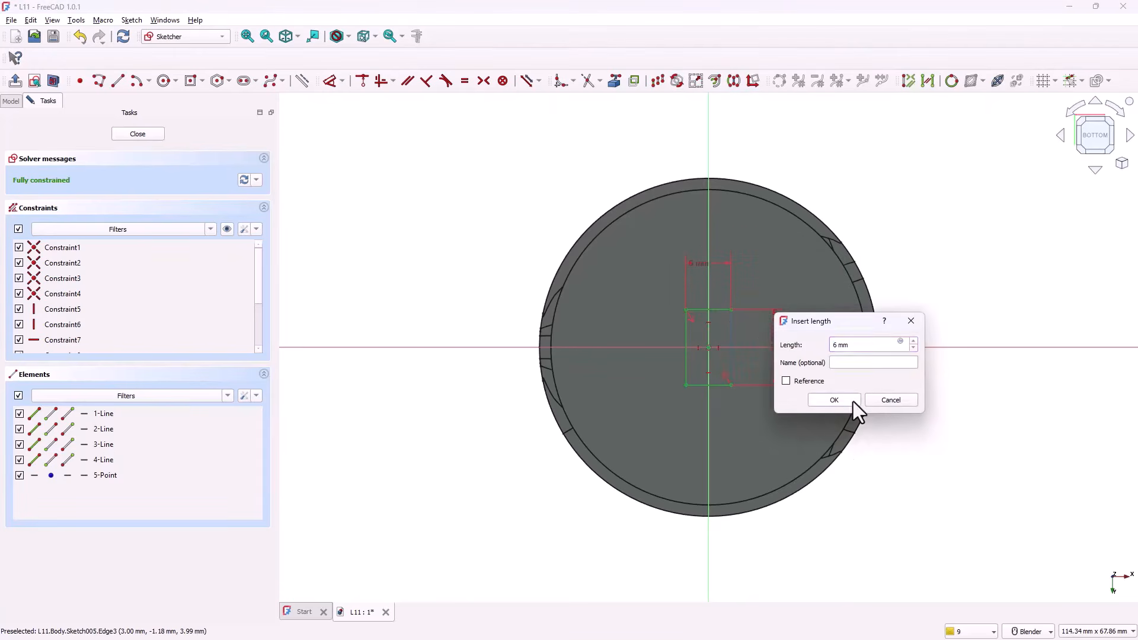
pyautogui.click(852, 401)
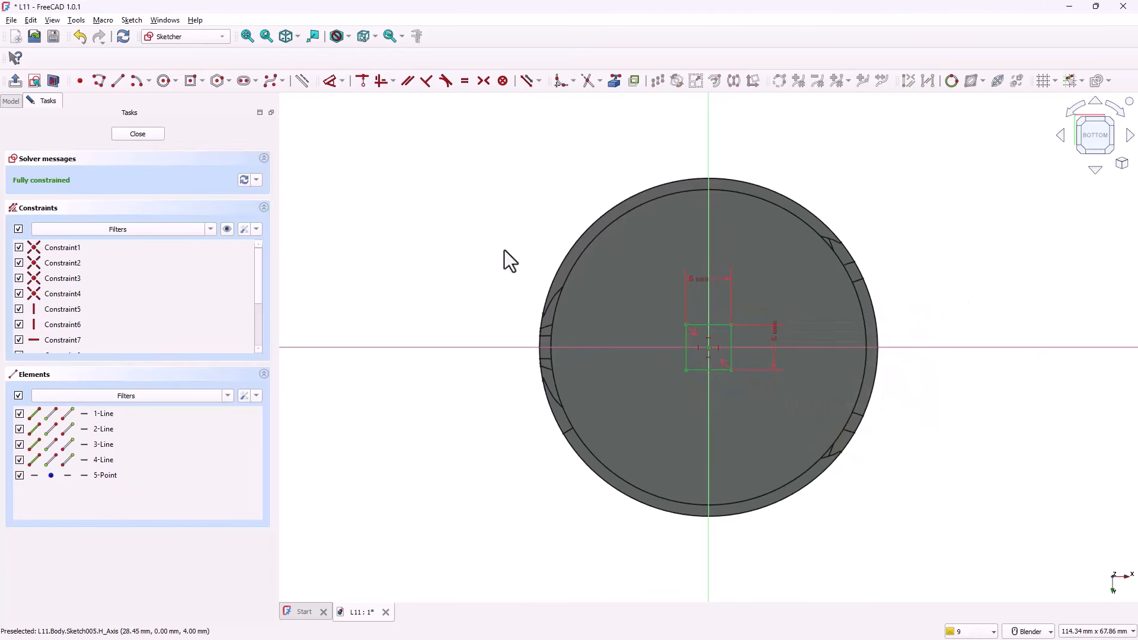
# - Finish the sketch and cut the square as a 5 mm deep pocket with a taper angle of -2°
pyautogui.click(19, 87)
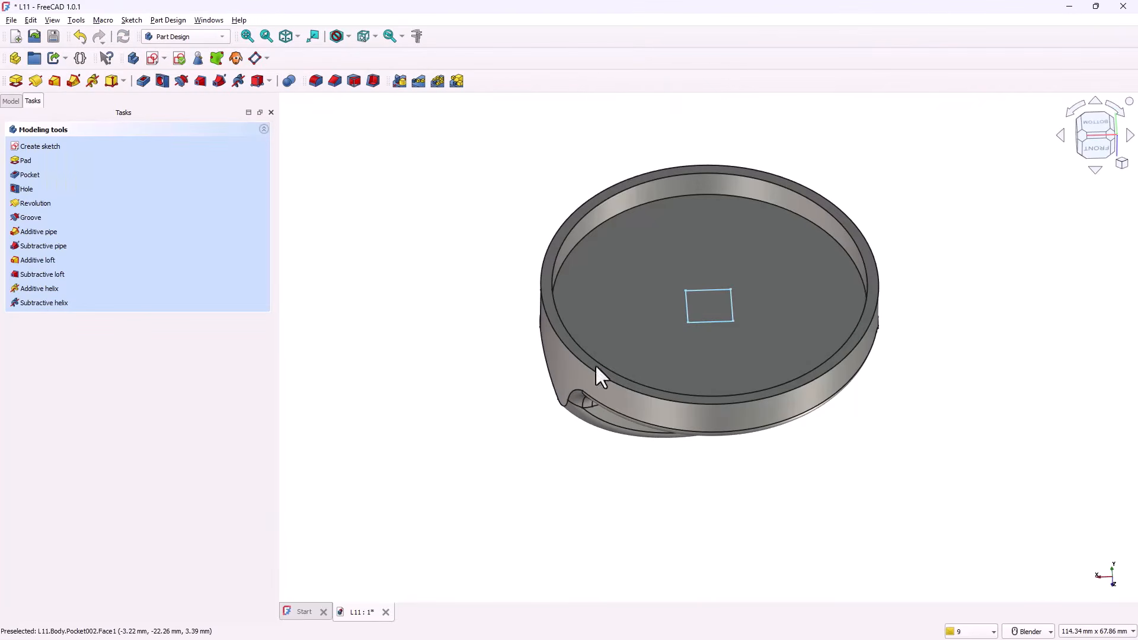
pyautogui.scroll(1, 595, 364)
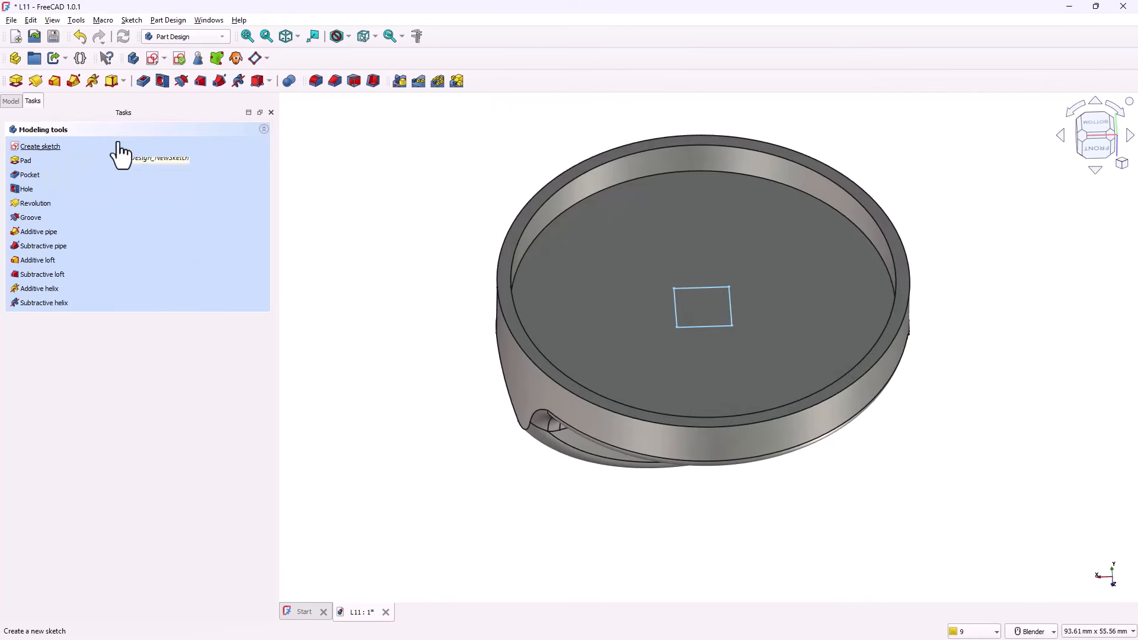
pyautogui.click(144, 81)
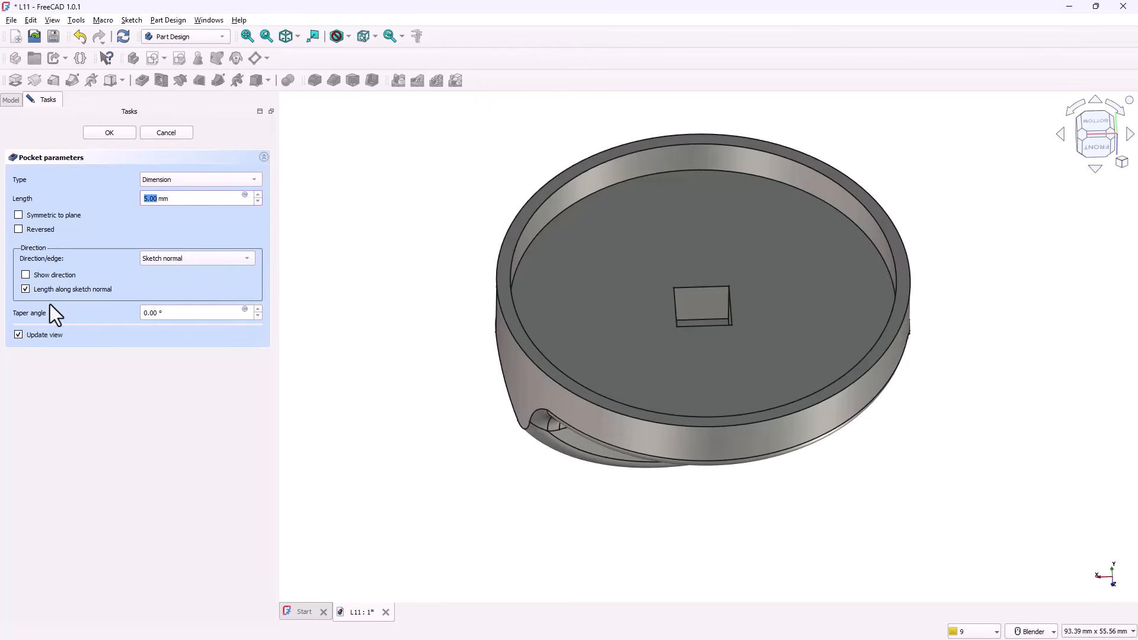
pyautogui.click(259, 310)
pyautogui.click(260, 309)
pyautogui.click(257, 318)
pyautogui.click(257, 318)
pyautogui.click(257, 317)
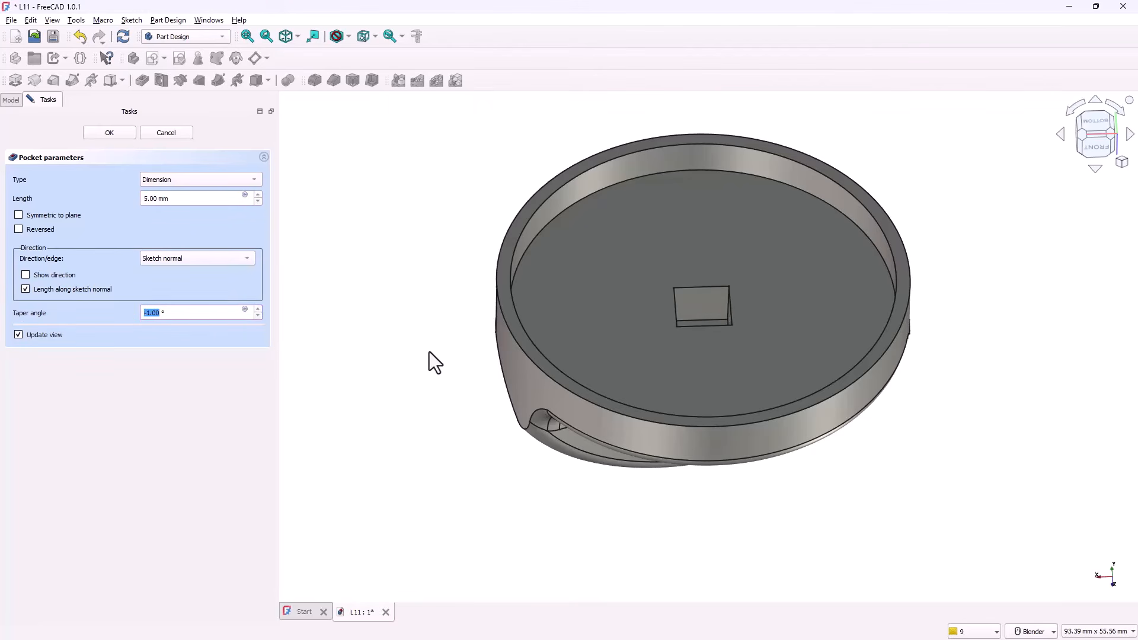
pyautogui.click(260, 318)
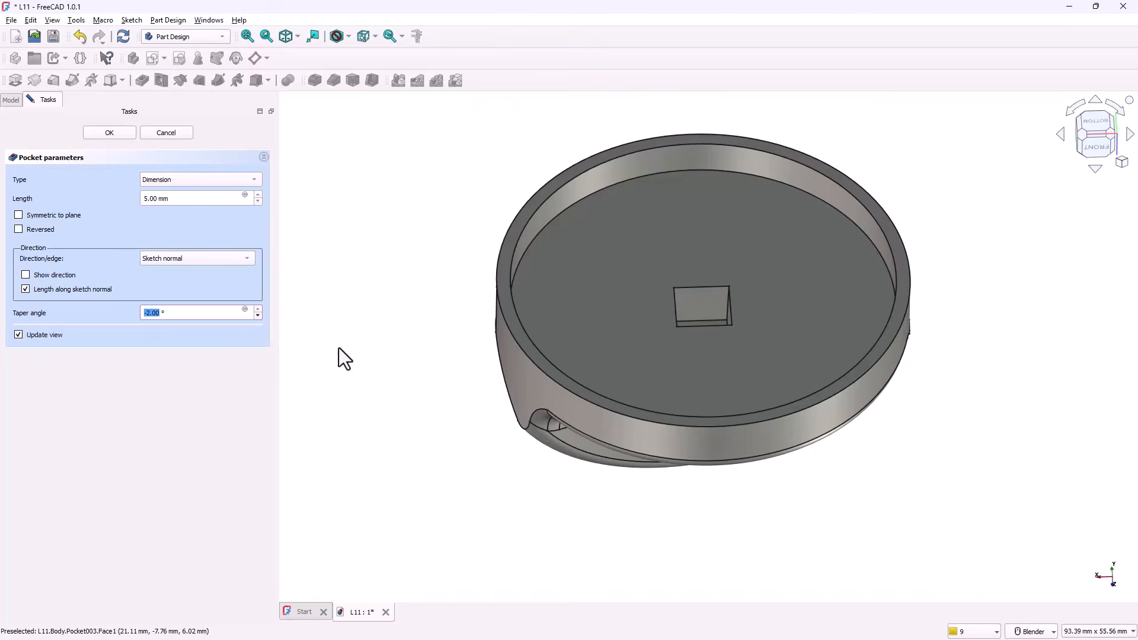
pyautogui.moveTo(370, 372); pyautogui.dragTo(419, 390, button='middle')
pyautogui.click(123, 136)
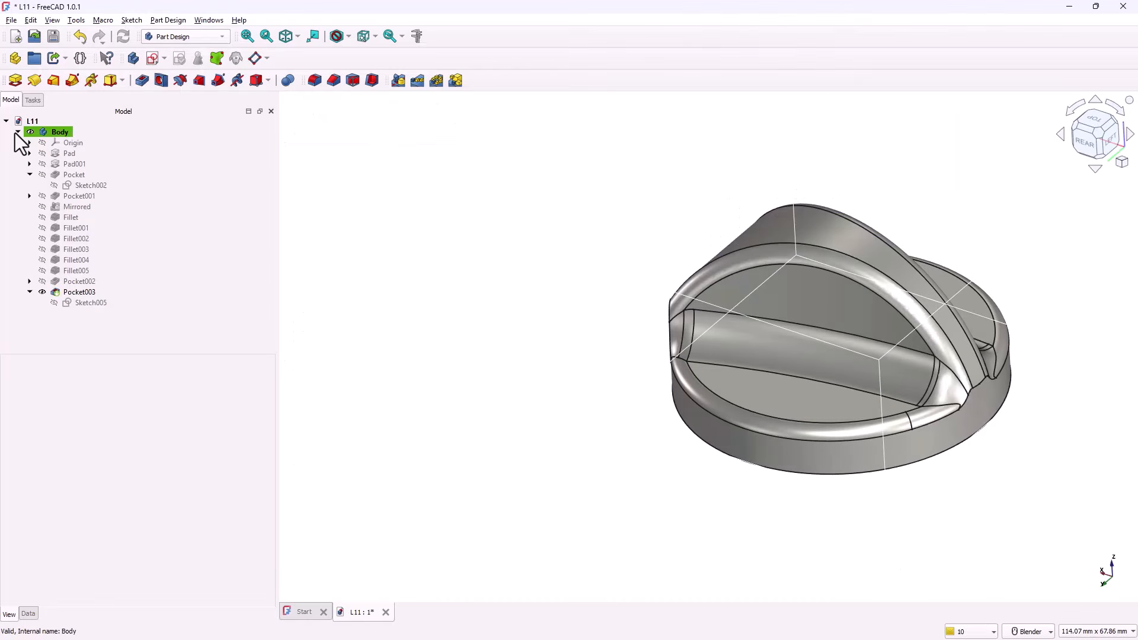
# - Collapse the knob body's feature tree and create a second body in the document
pyautogui.click(18, 132)
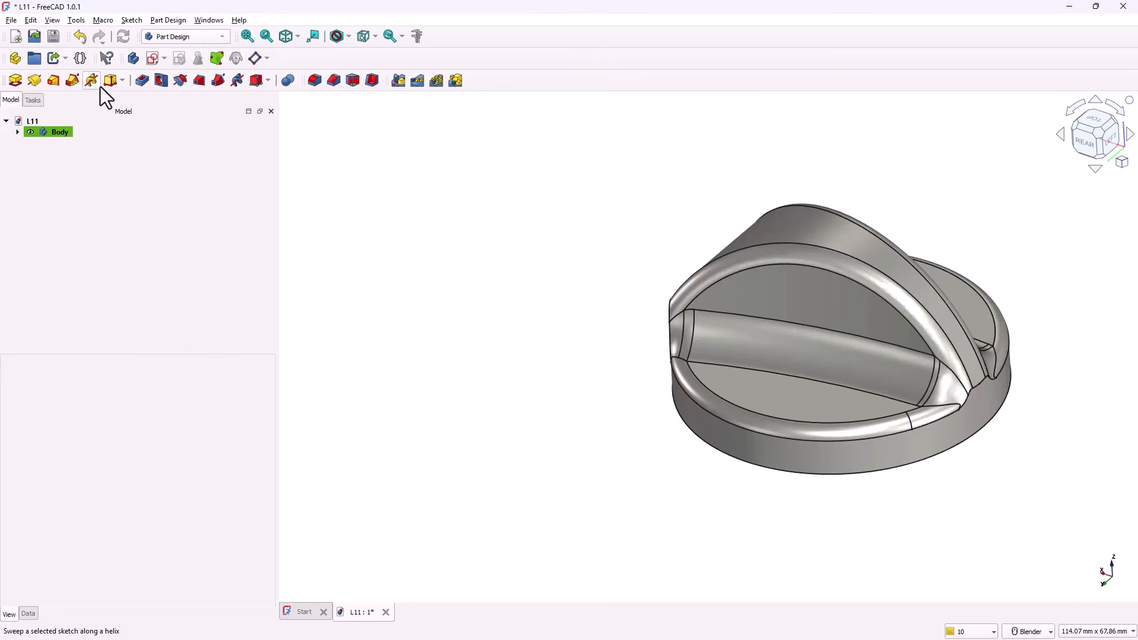
pyautogui.click(137, 63)
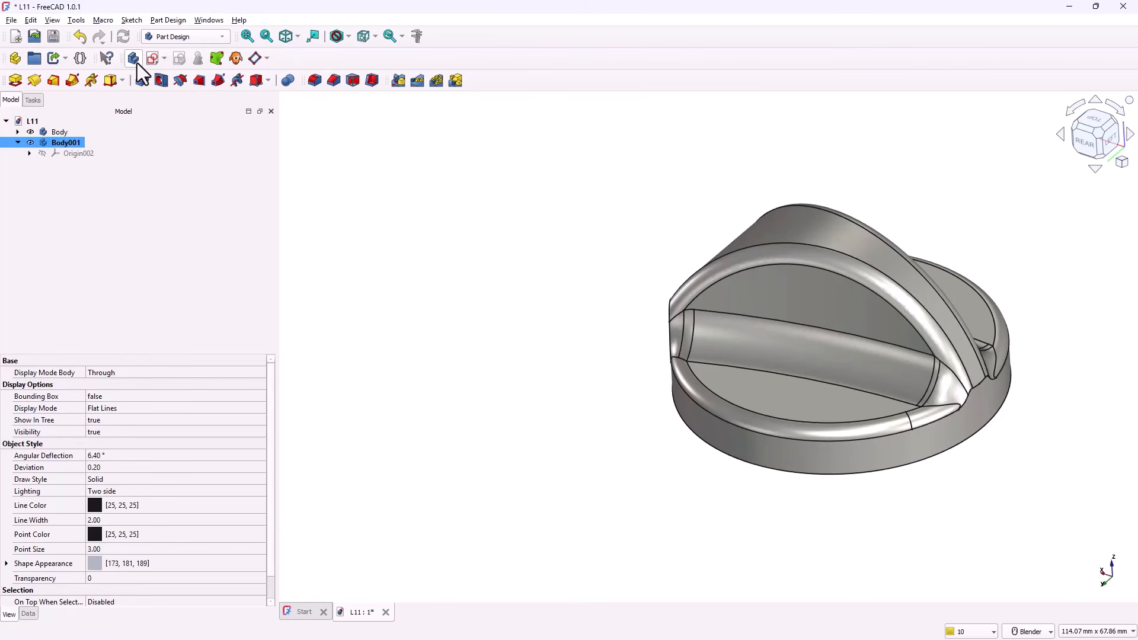
# - Rename the knob's original body to Main Body
pyautogui.click(56, 133)
pyautogui.rightClick(56, 133)
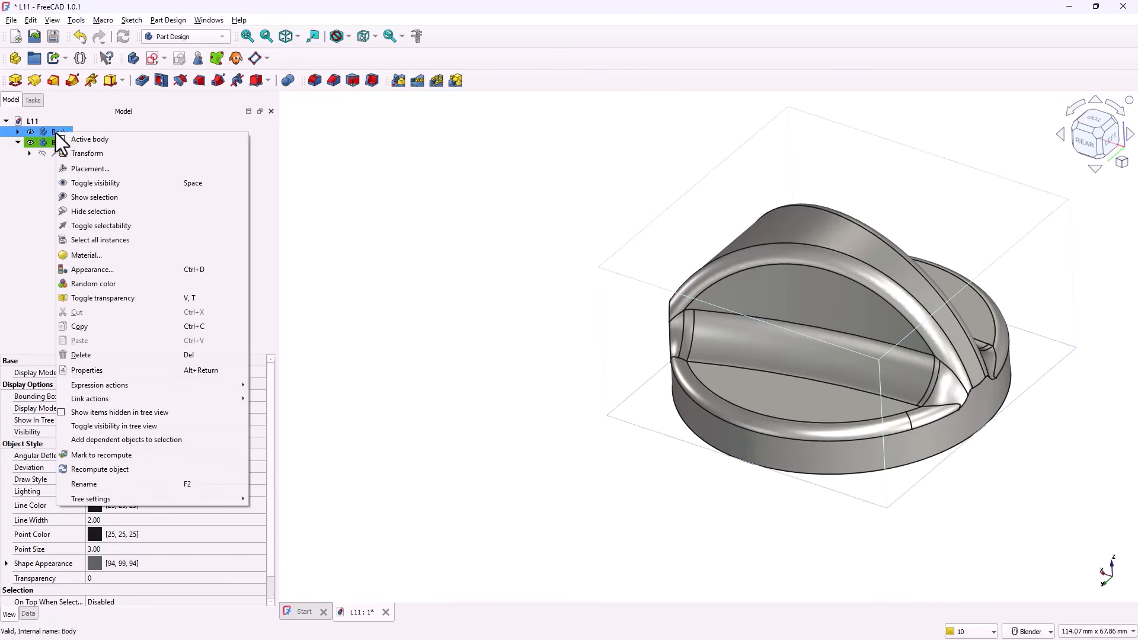
pyautogui.click(122, 484)
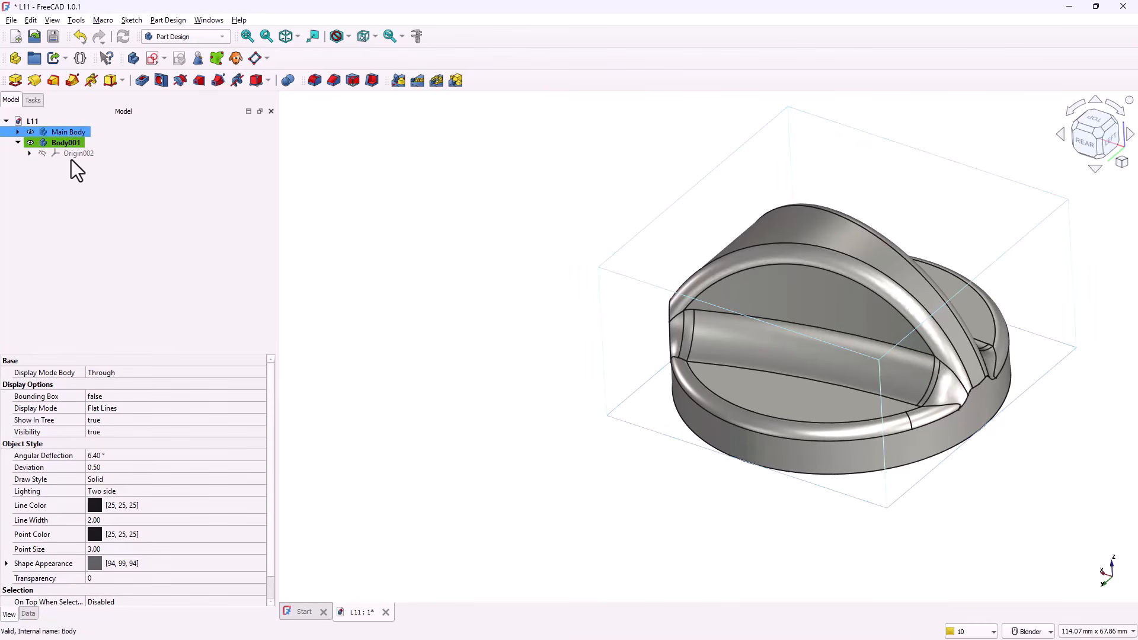
# - Collapse the second body's tree entry and rename that body to Indicator
pyautogui.click(16, 143)
pyautogui.click(57, 142)
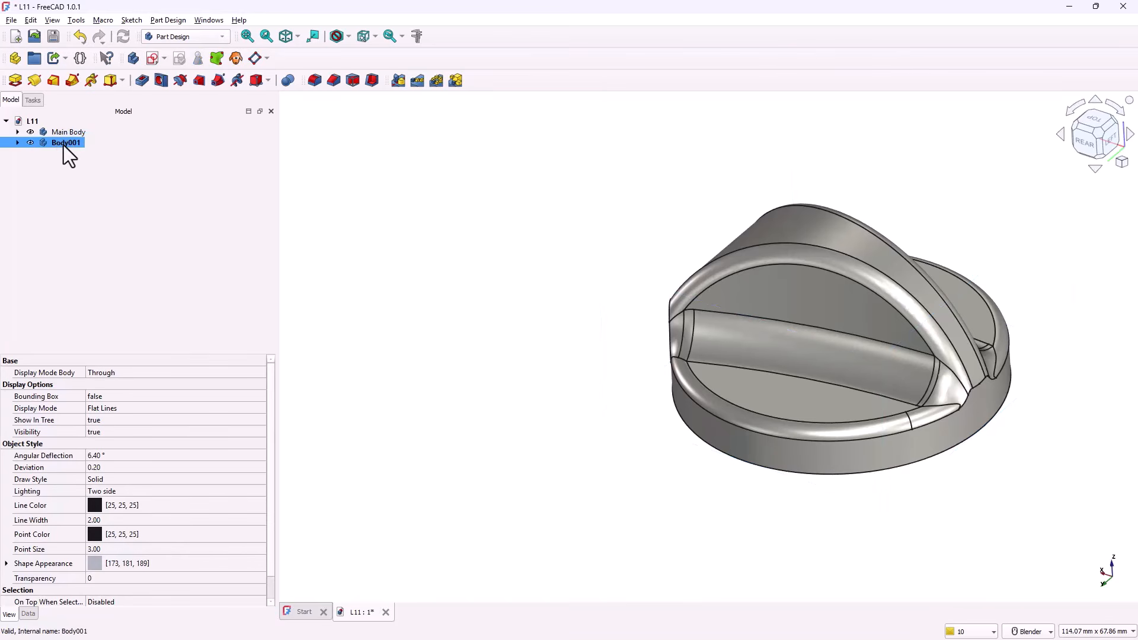
pyautogui.rightClick(63, 144)
pyautogui.click(120, 486)
pyautogui.write('Indicator')
pyautogui.press('Return')
pyautogui.click(73, 280)
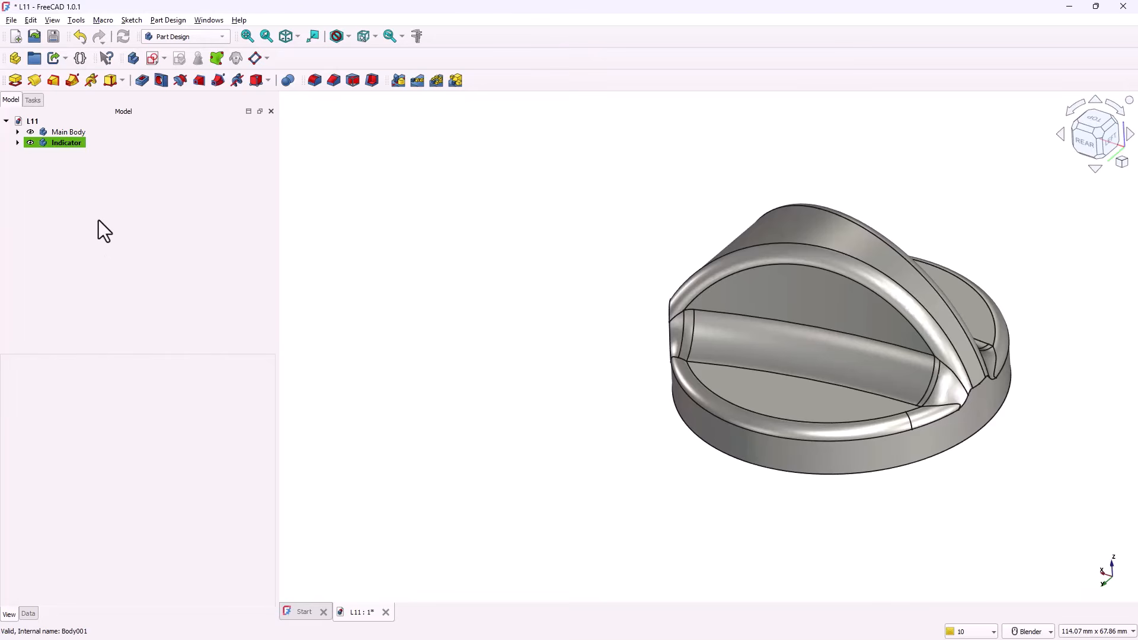
pyautogui.click(66, 147)
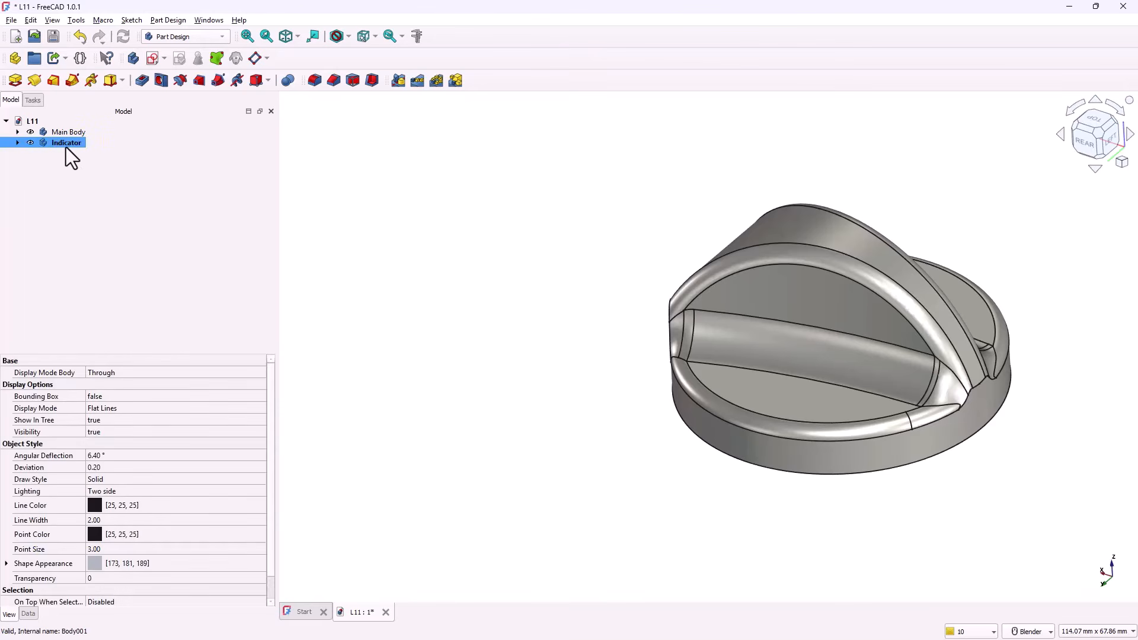
pyautogui.rightClick(77, 145)
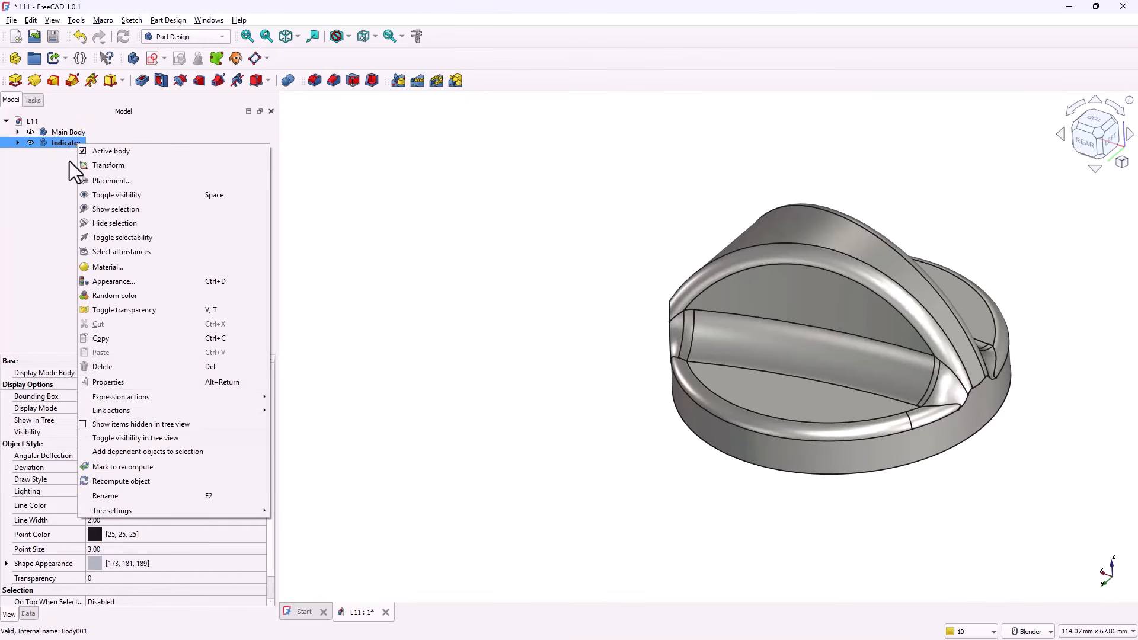
pyautogui.rightClick(75, 132)
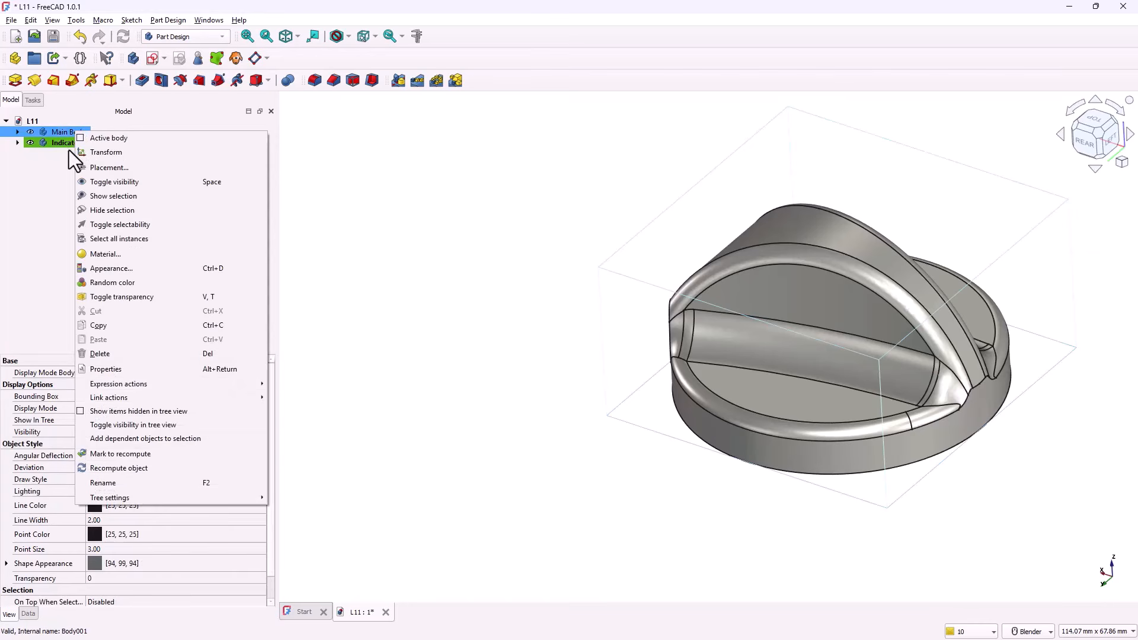
pyautogui.click(37, 215)
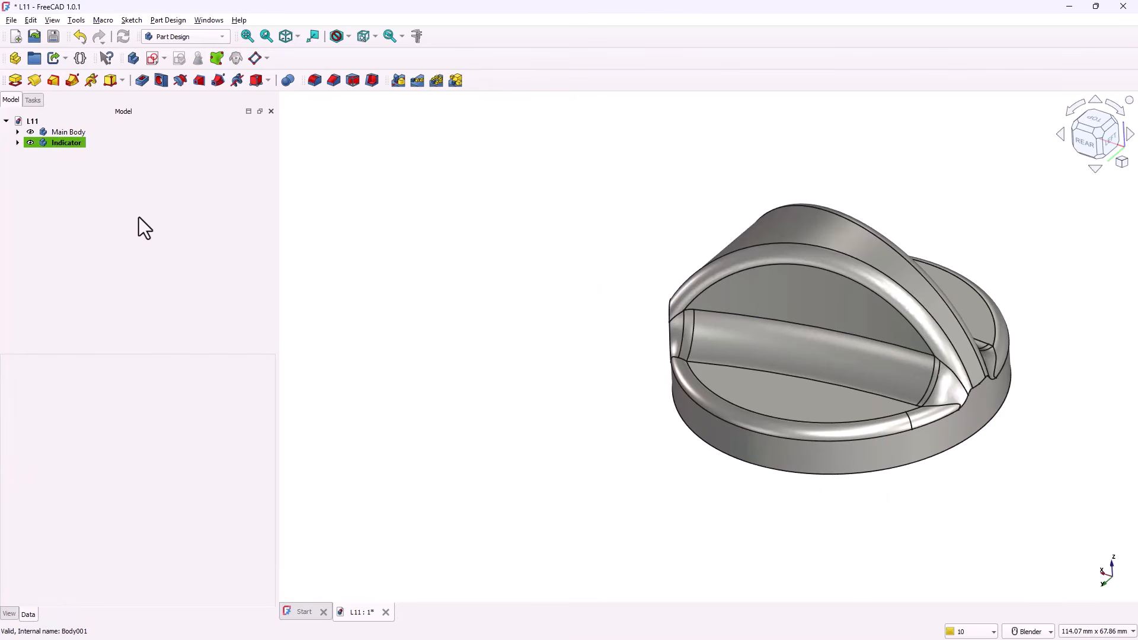
# - Change the Main Body's shape appearance to the dark red basic colour #550000
pyautogui.click(75, 130)
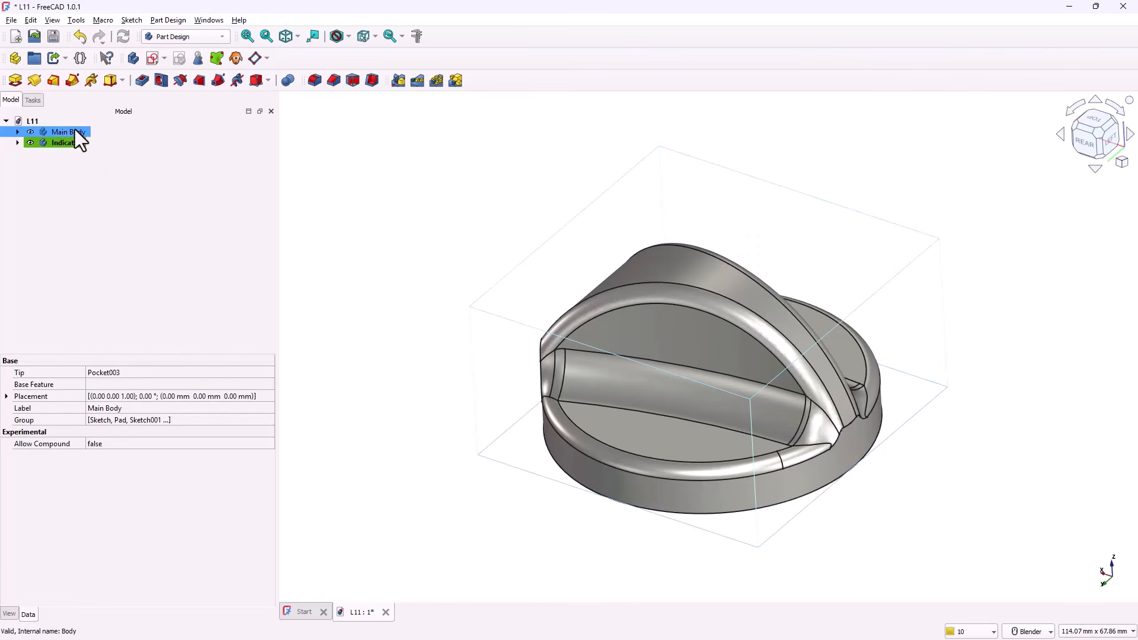
pyautogui.click(9, 614)
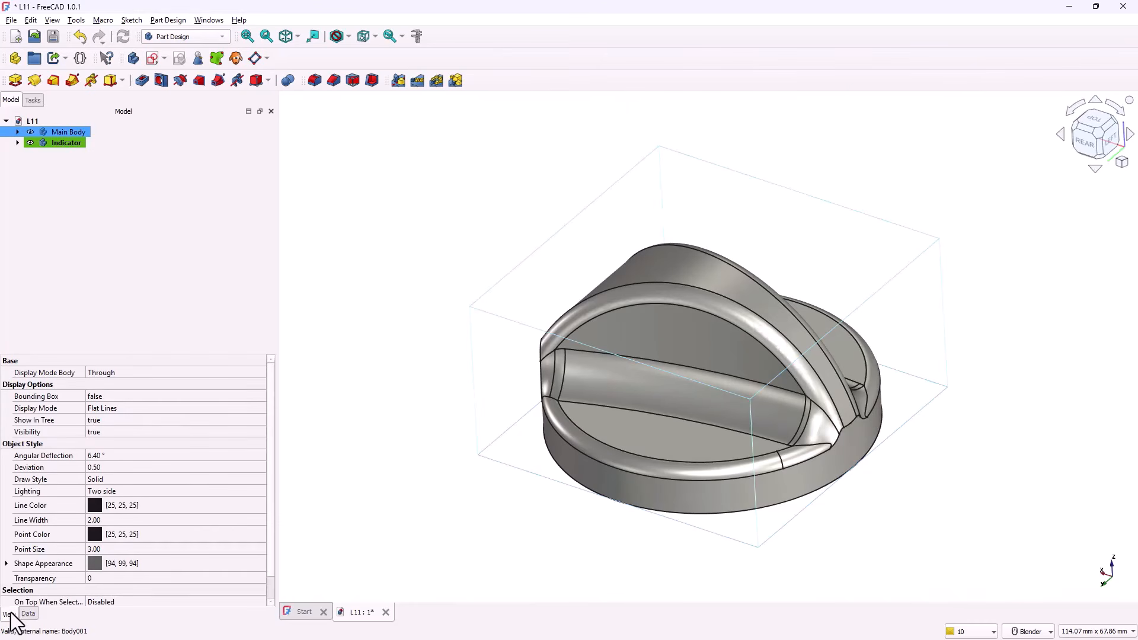
pyautogui.click(99, 567)
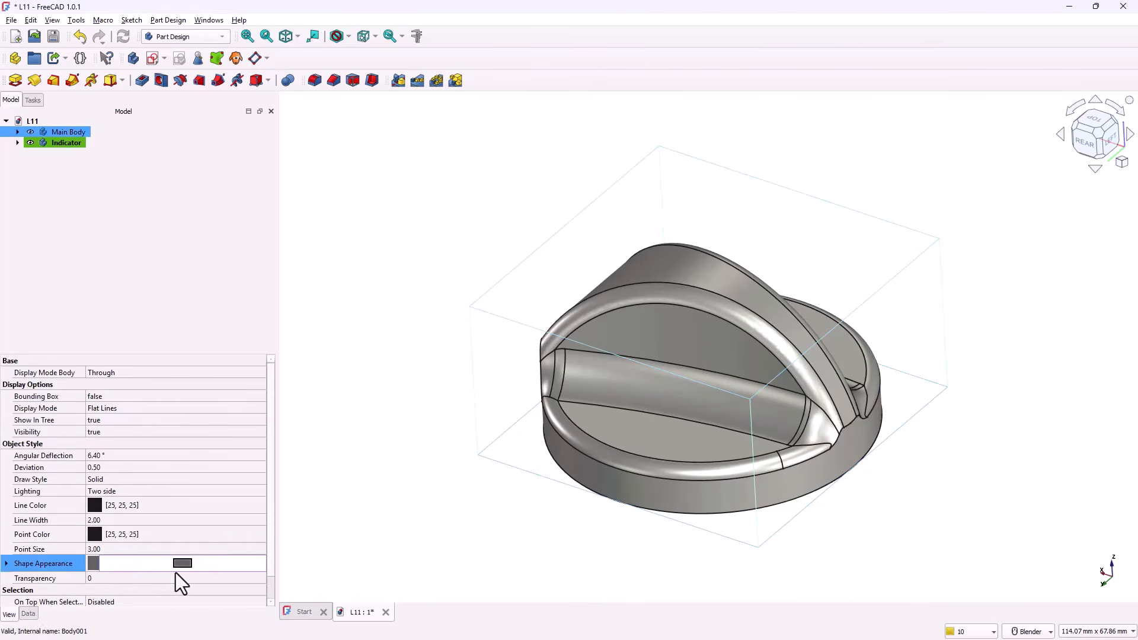
pyautogui.click(182, 563)
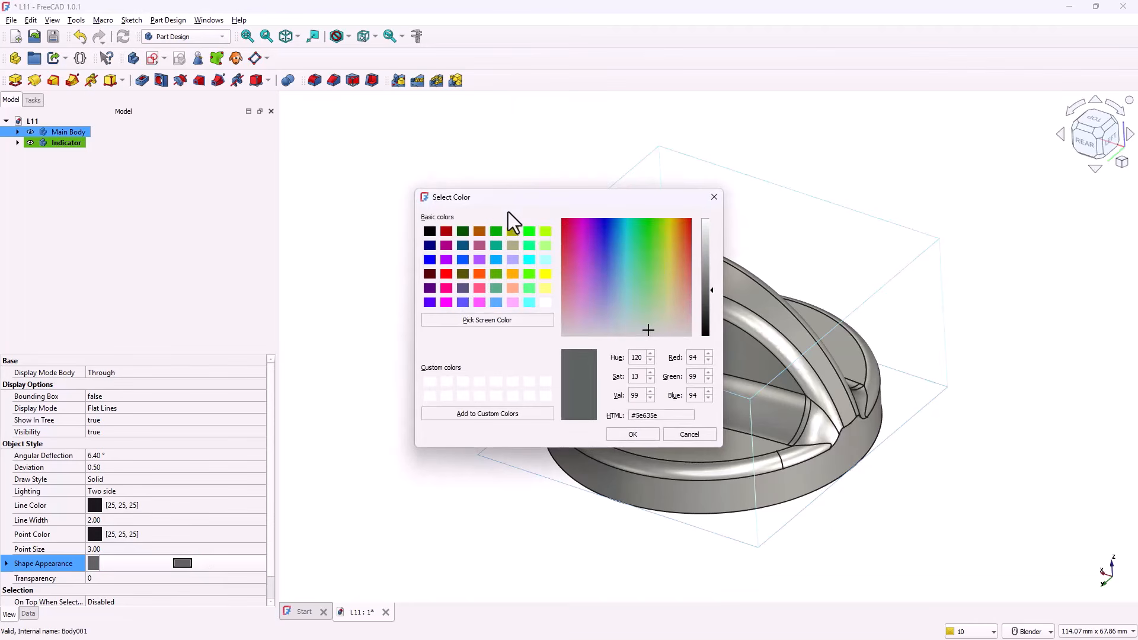
pyautogui.moveTo(509, 198); pyautogui.dragTo(304, 189)
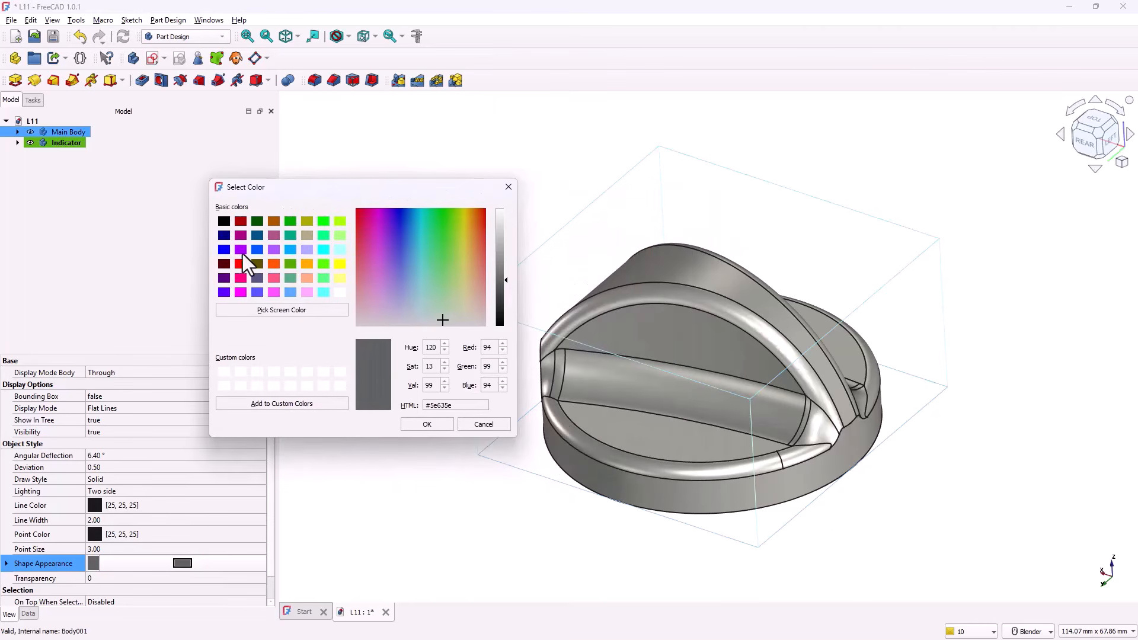
pyautogui.click(241, 223)
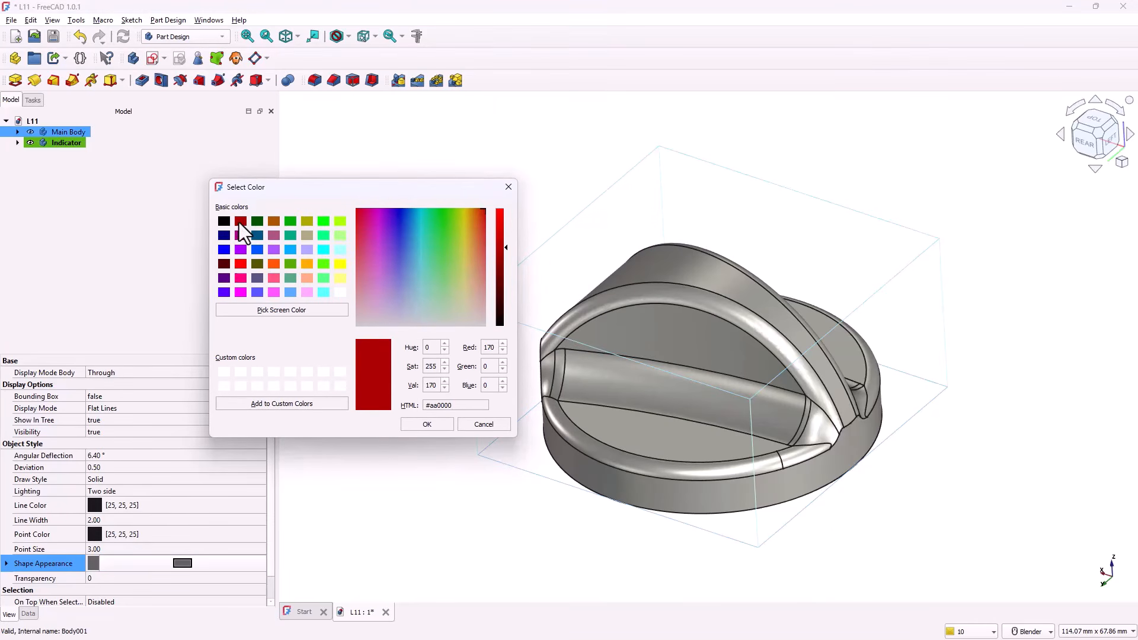
pyautogui.click(229, 266)
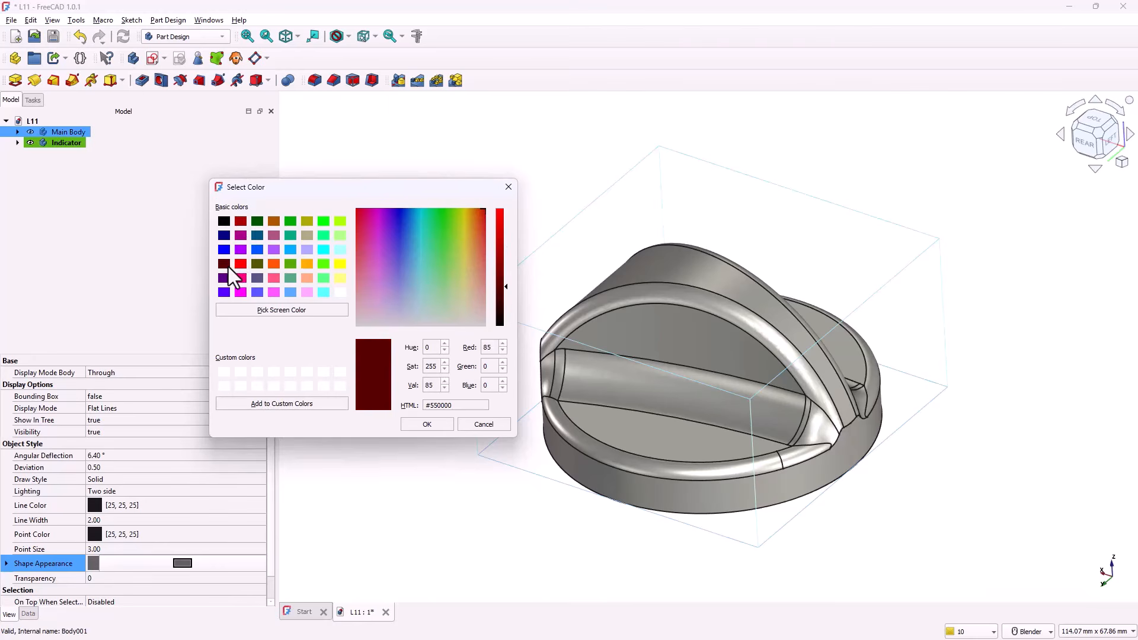
pyautogui.click(414, 425)
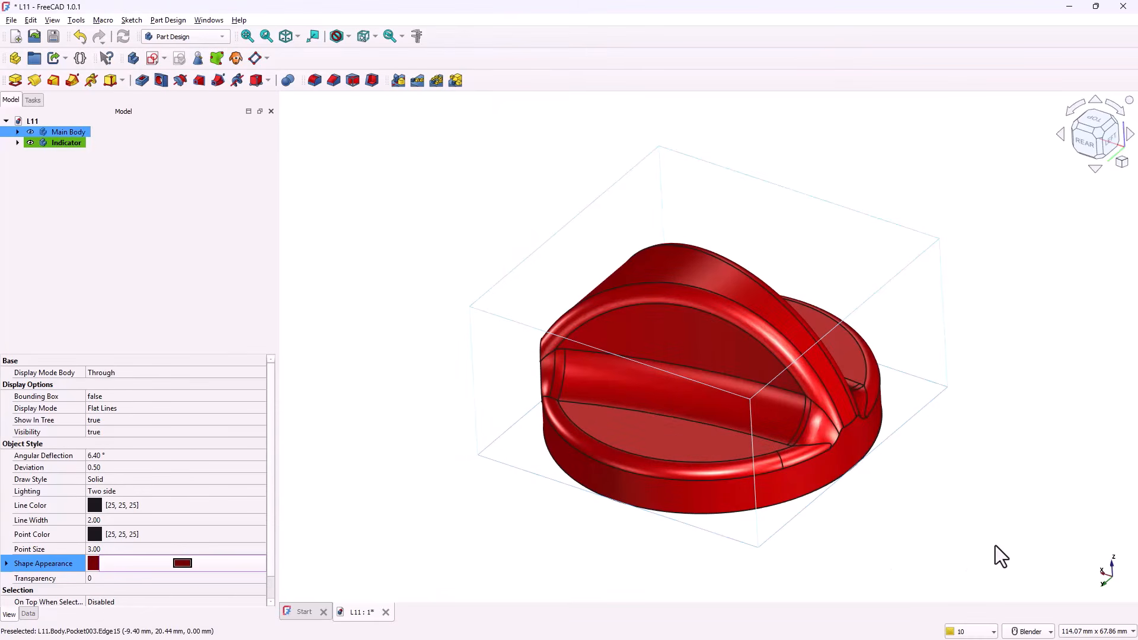
# - Change the Indicator body's shape appearance to the orange basic colour #ff5500
pyautogui.click(55, 163)
pyautogui.click(63, 140)
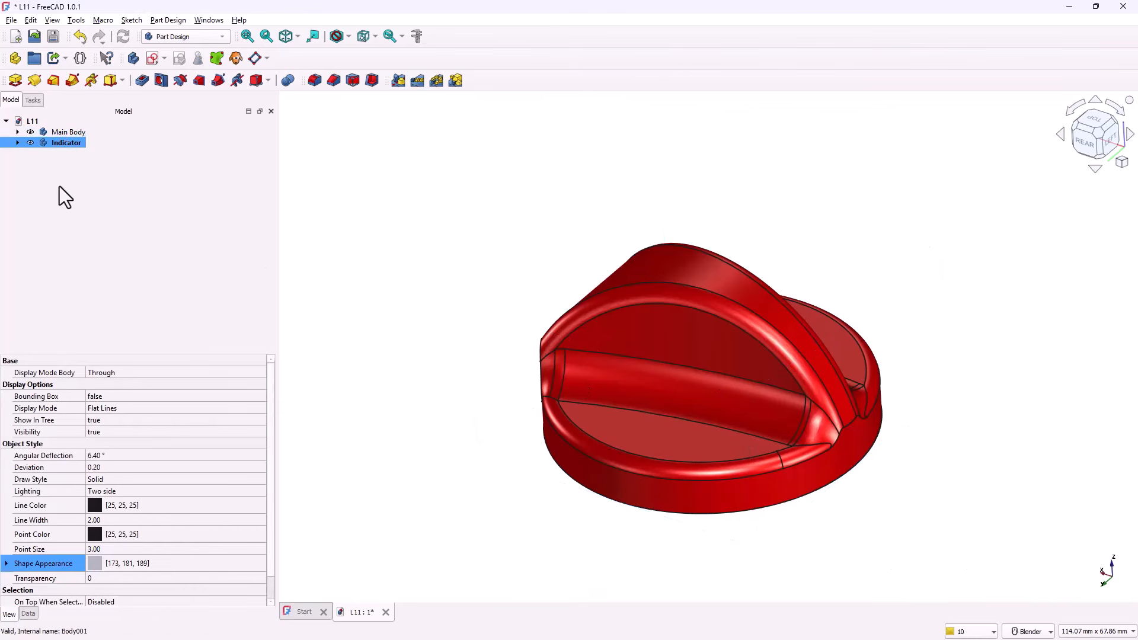
pyautogui.click(98, 567)
pyautogui.click(182, 563)
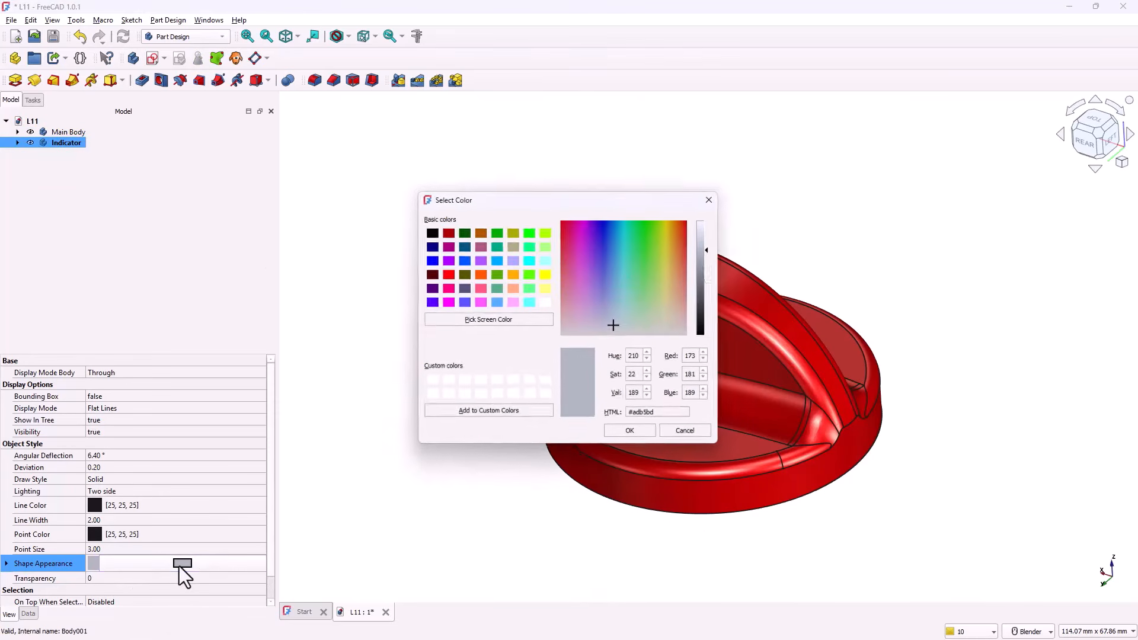
pyautogui.click(481, 276)
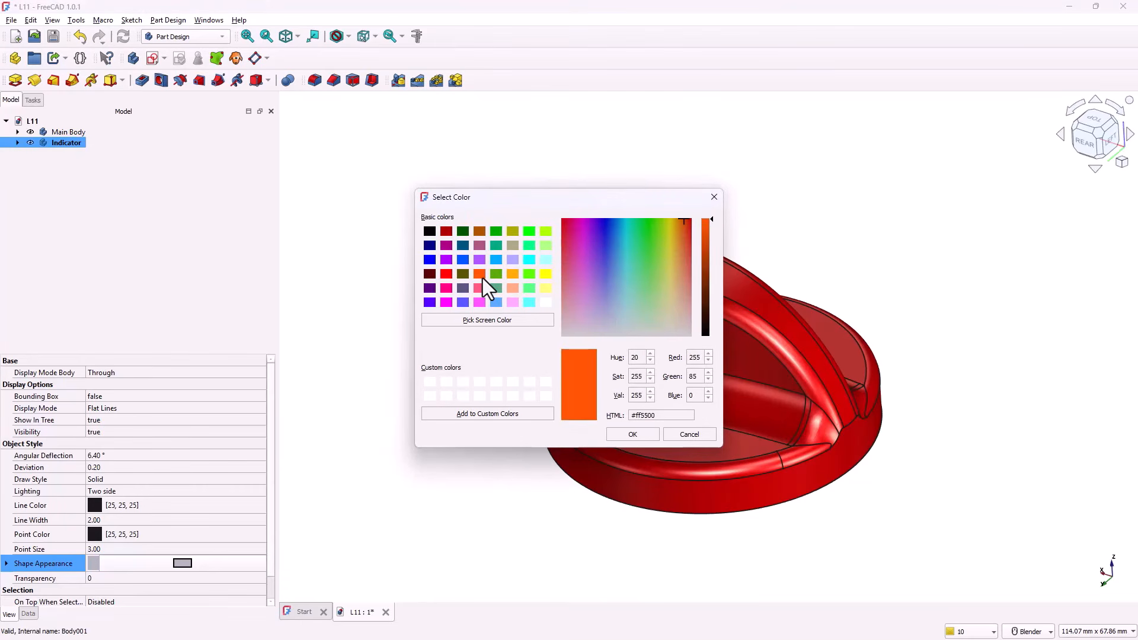
pyautogui.click(633, 434)
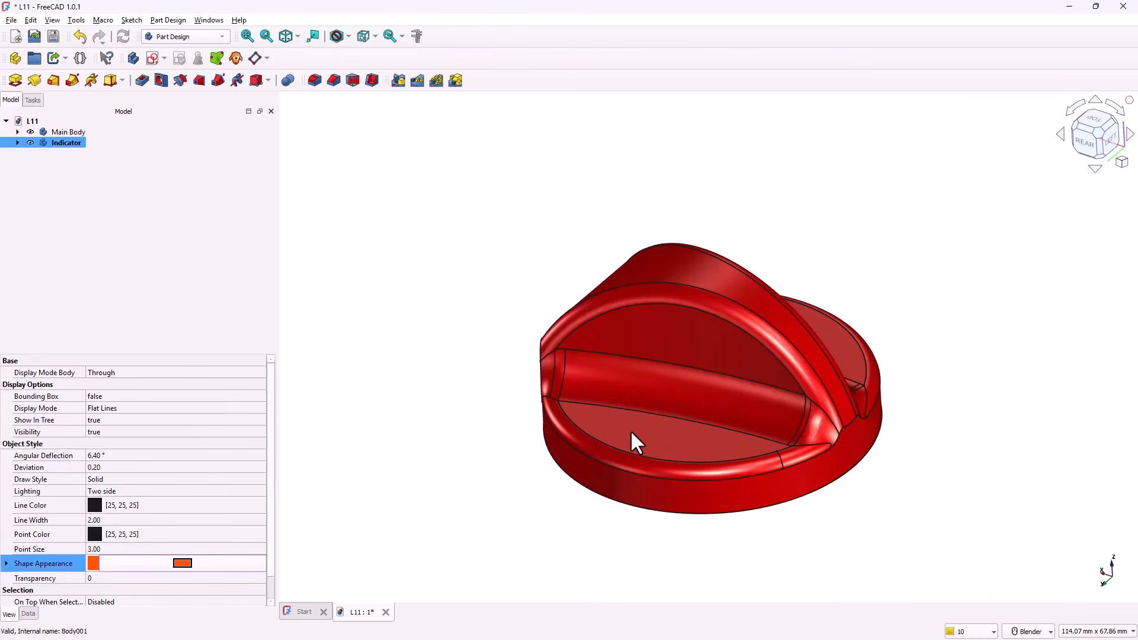
pyautogui.click(169, 254)
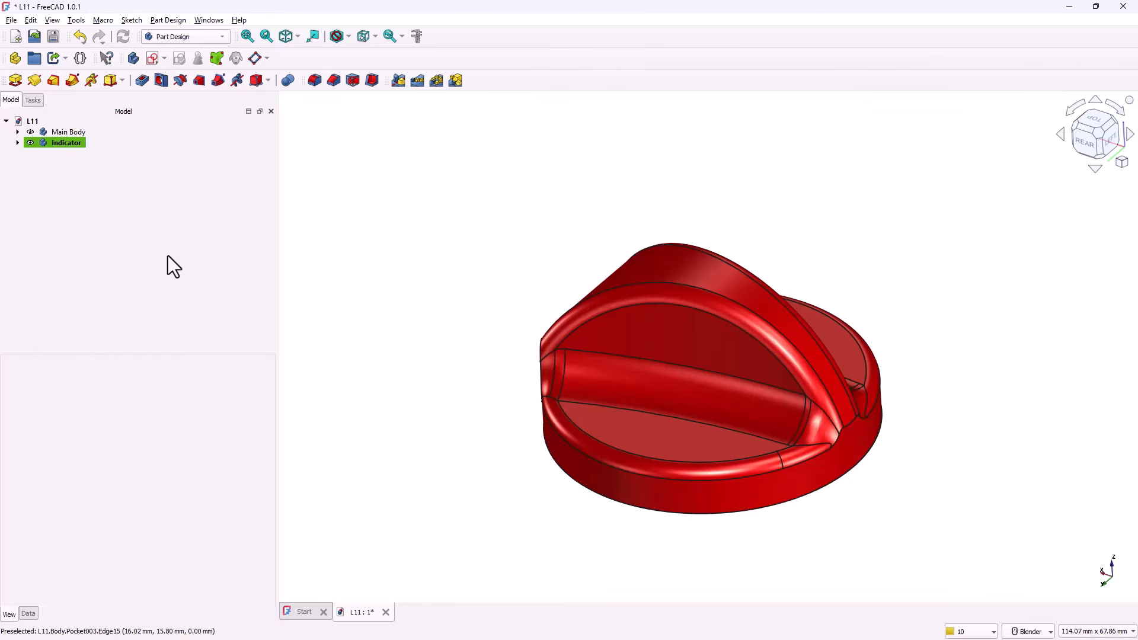
# - Start a new sketch for the Indicator body on its XZ plane
pyautogui.click(72, 145)
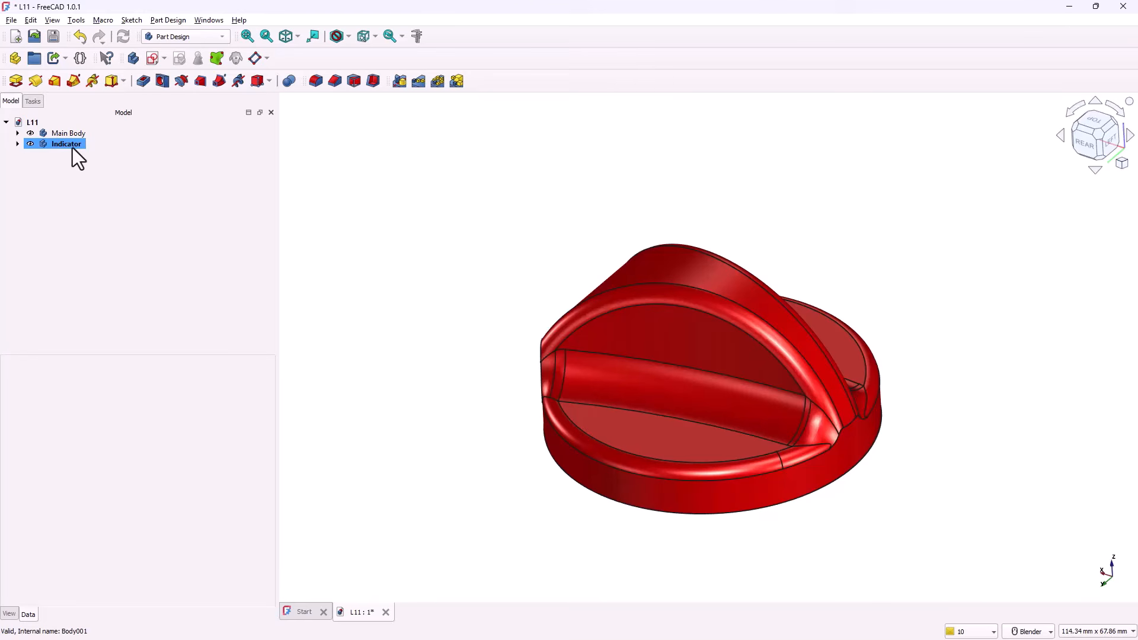
pyautogui.click(151, 55)
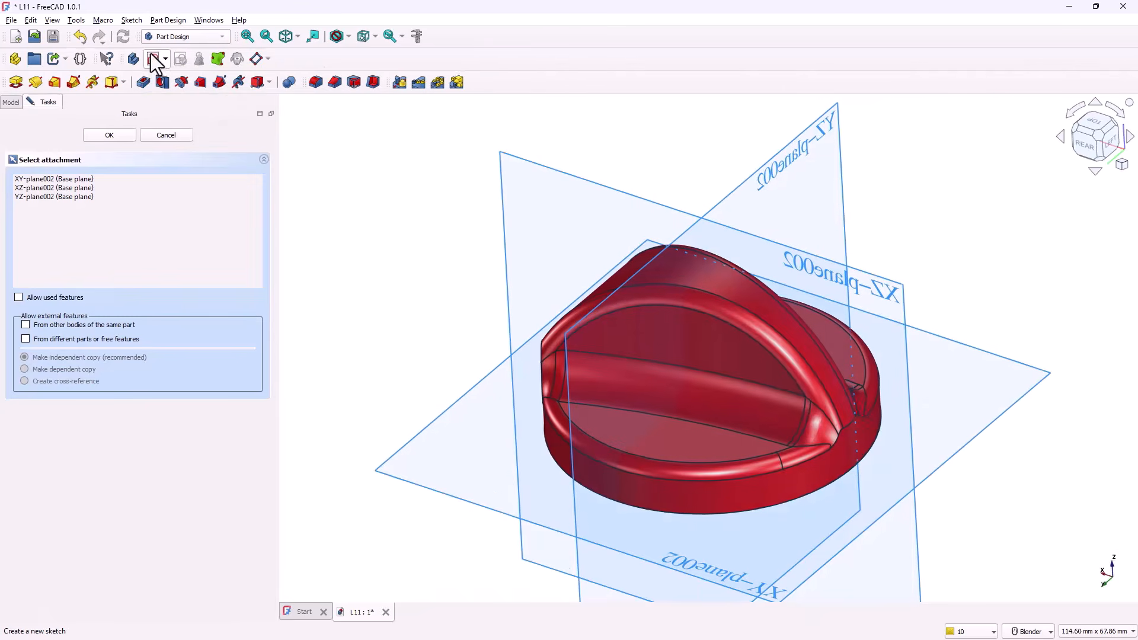
pyautogui.click(501, 161)
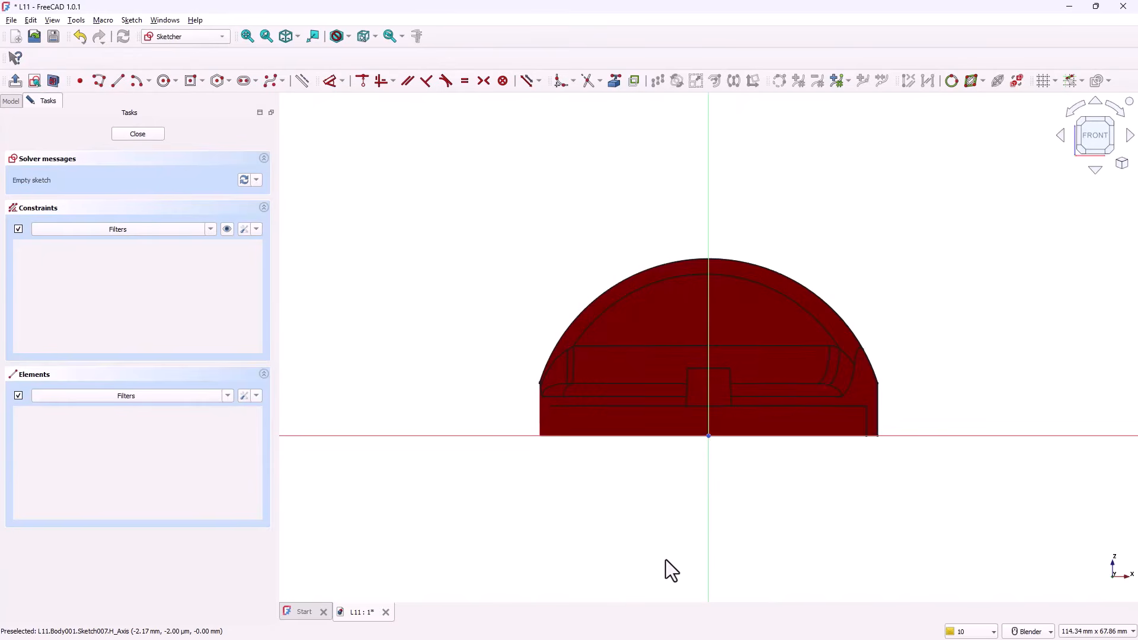
# - Draw two lines from the origin: one about 28 mm up the vertical axis, one about 29 mm along the negative horizontal axis
pyautogui.click(118, 81)
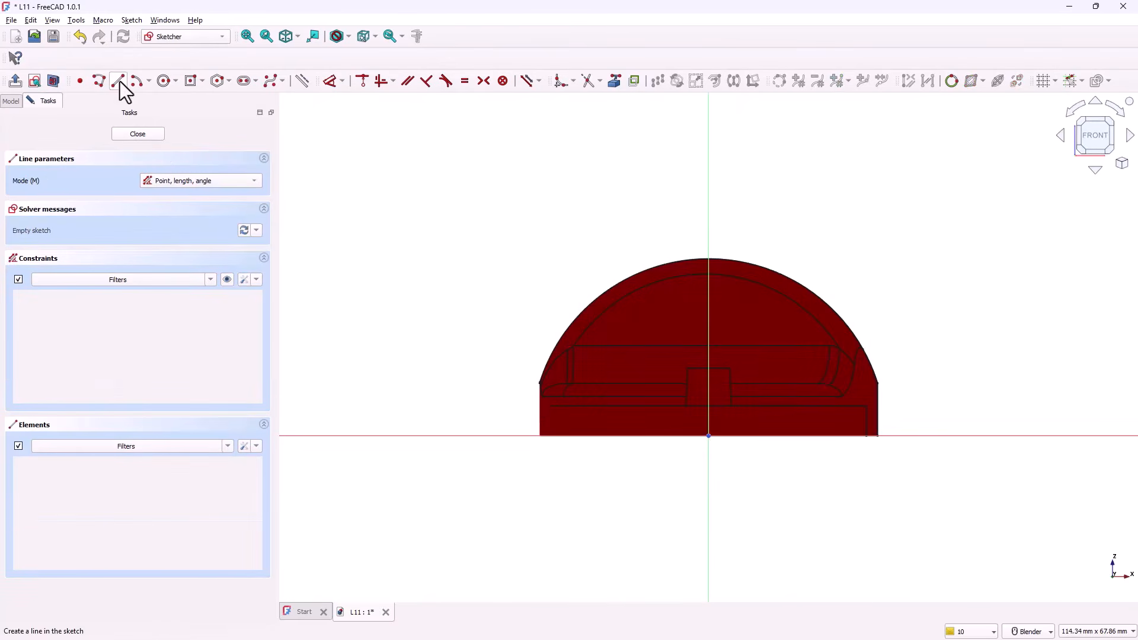
pyautogui.click(708, 437)
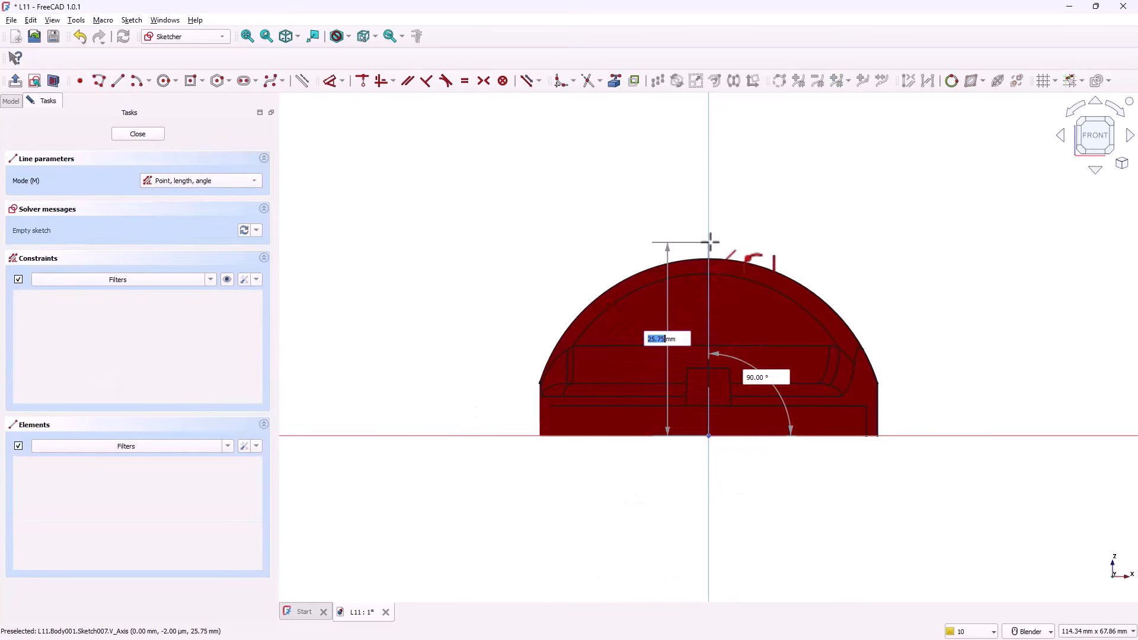
pyautogui.click(708, 220)
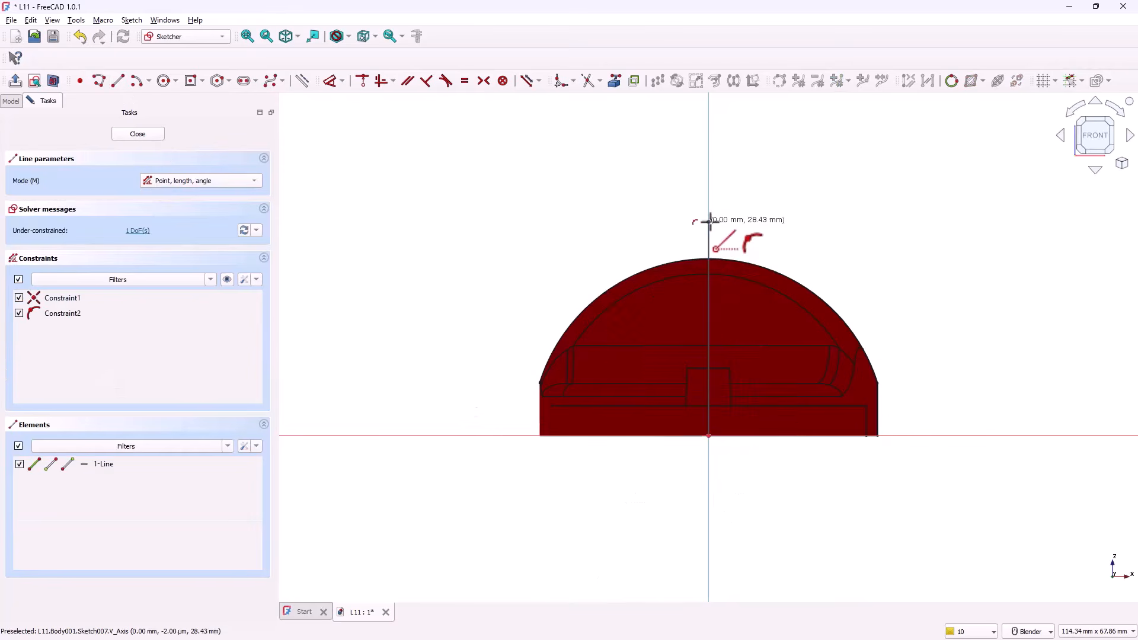
pyautogui.click(709, 437)
pyautogui.click(490, 437)
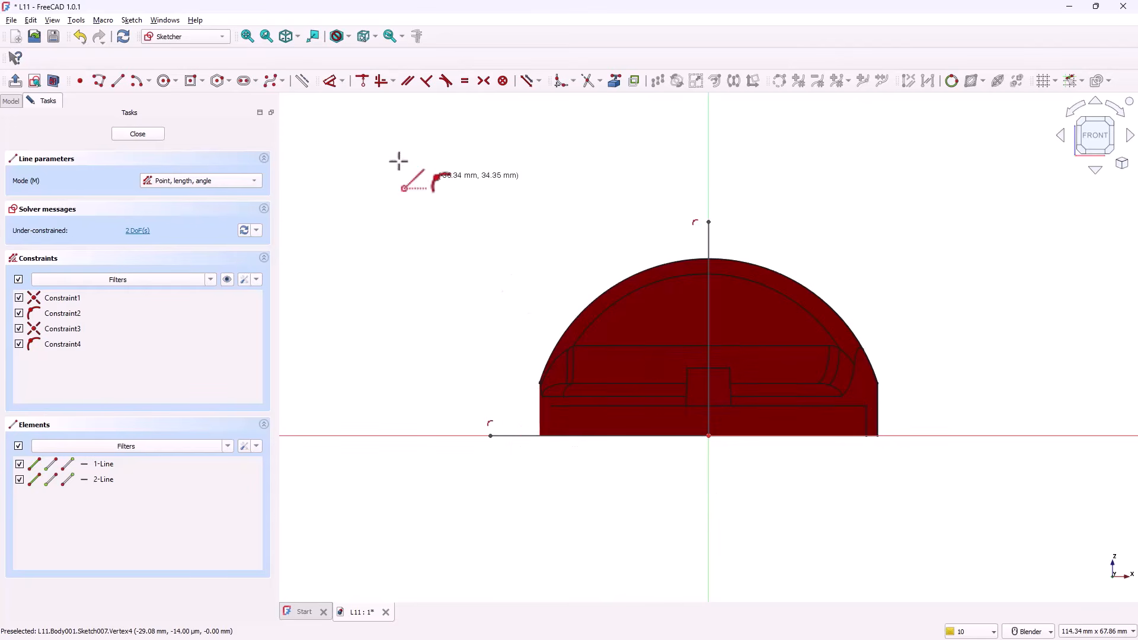
# - Draw a circle about 48.6 mm in diameter, centred on the horizontal axis about 2.3 mm to the negative side of the origin
pyautogui.click(161, 81)
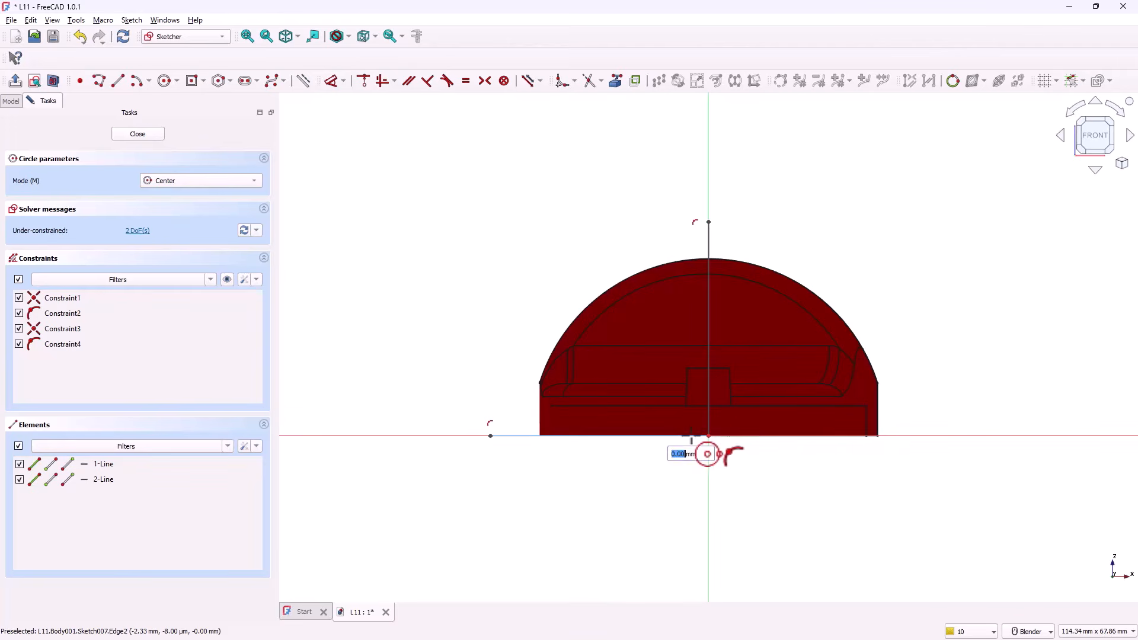
pyautogui.click(708, 435)
pyautogui.click(623, 266)
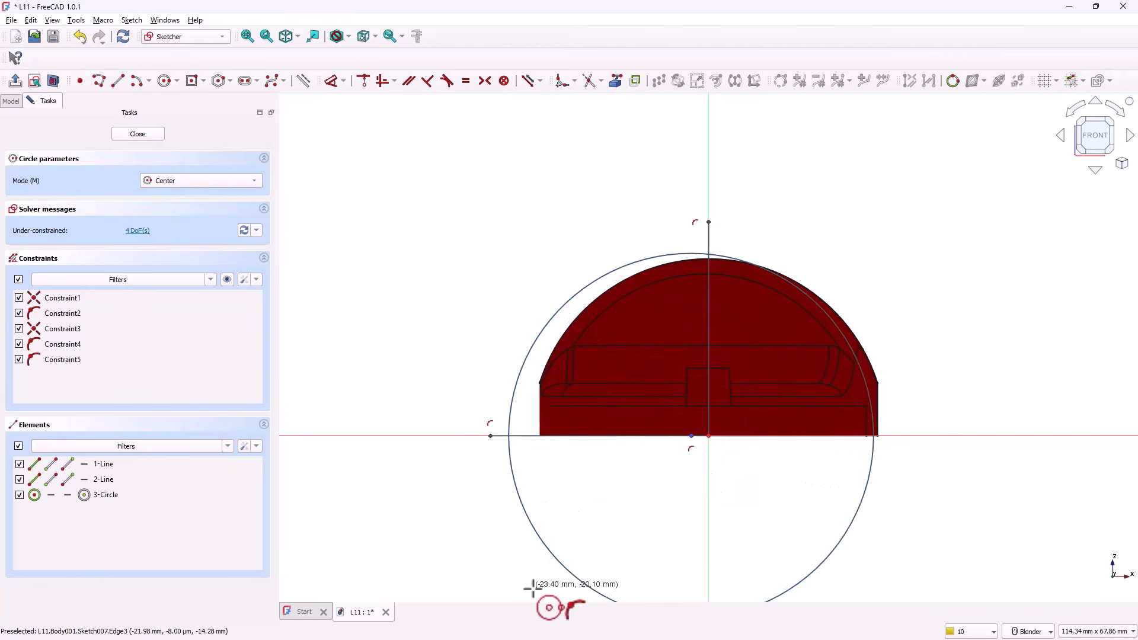
pyautogui.rightClick(429, 335)
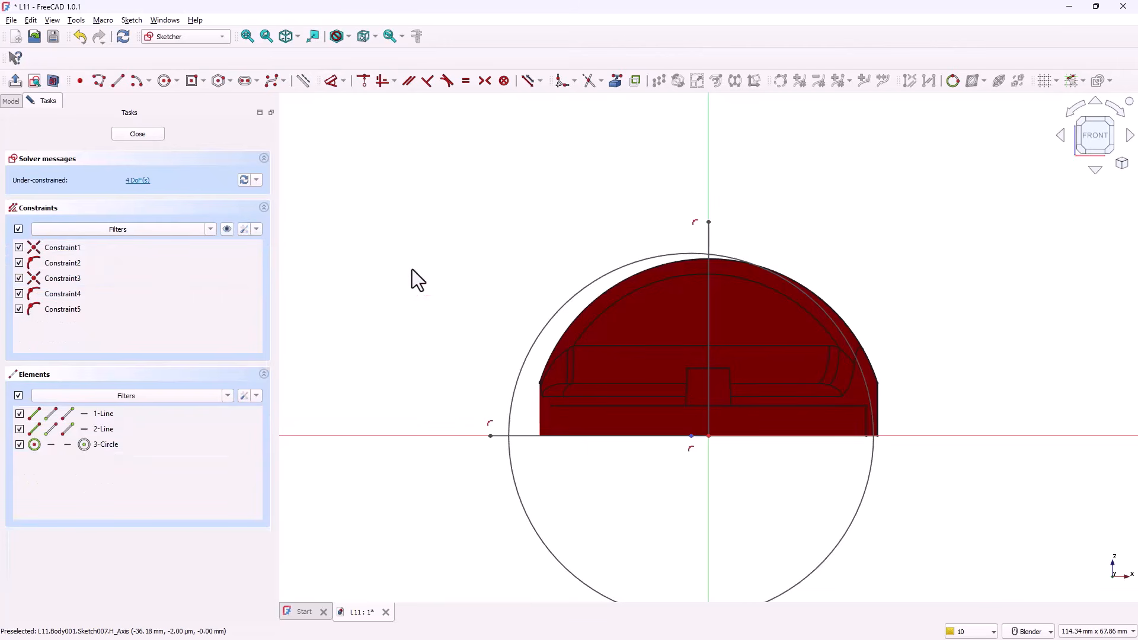
# - Dimension the distance between the circle's centre and the origin to 1 mm
pyautogui.click(333, 79)
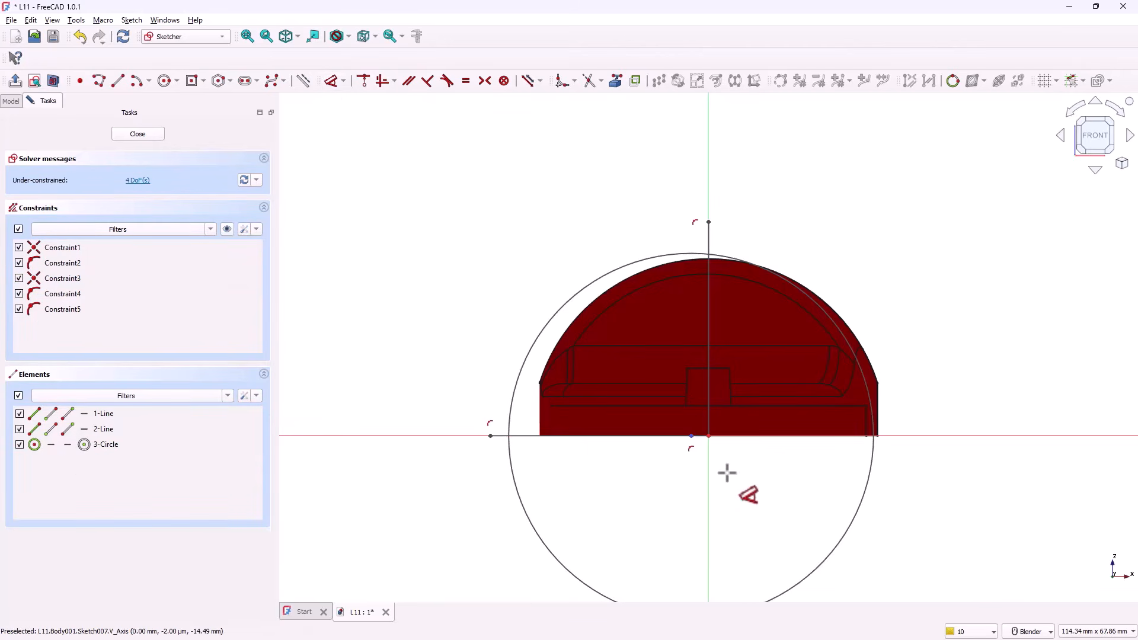
pyautogui.click(692, 437)
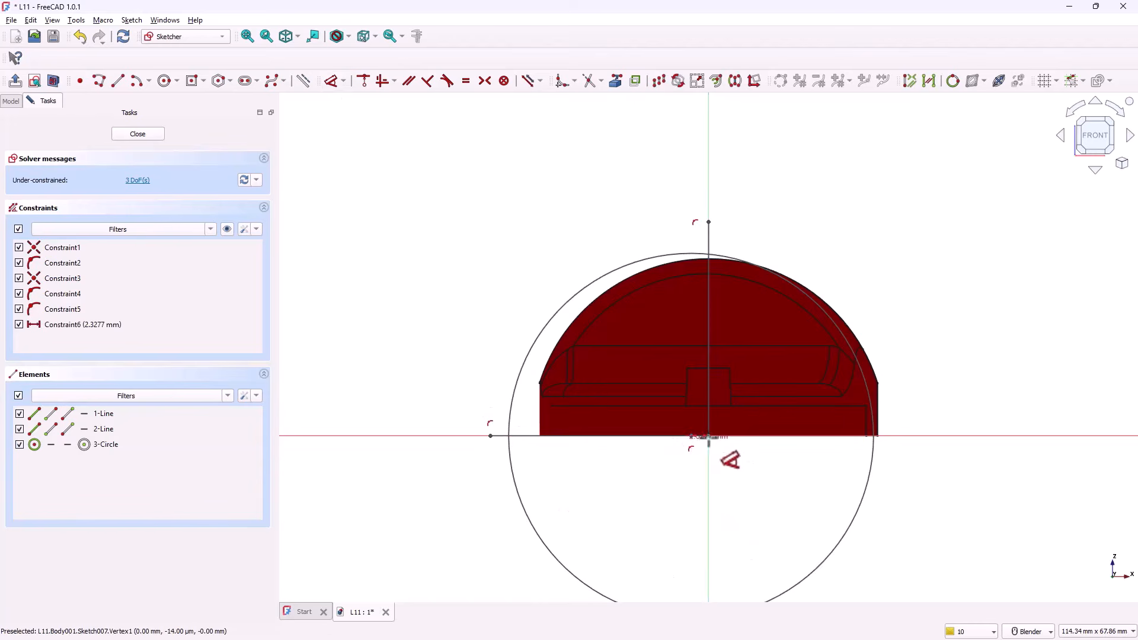
pyautogui.click(709, 438)
pyautogui.click(648, 502)
pyautogui.write('1mm')
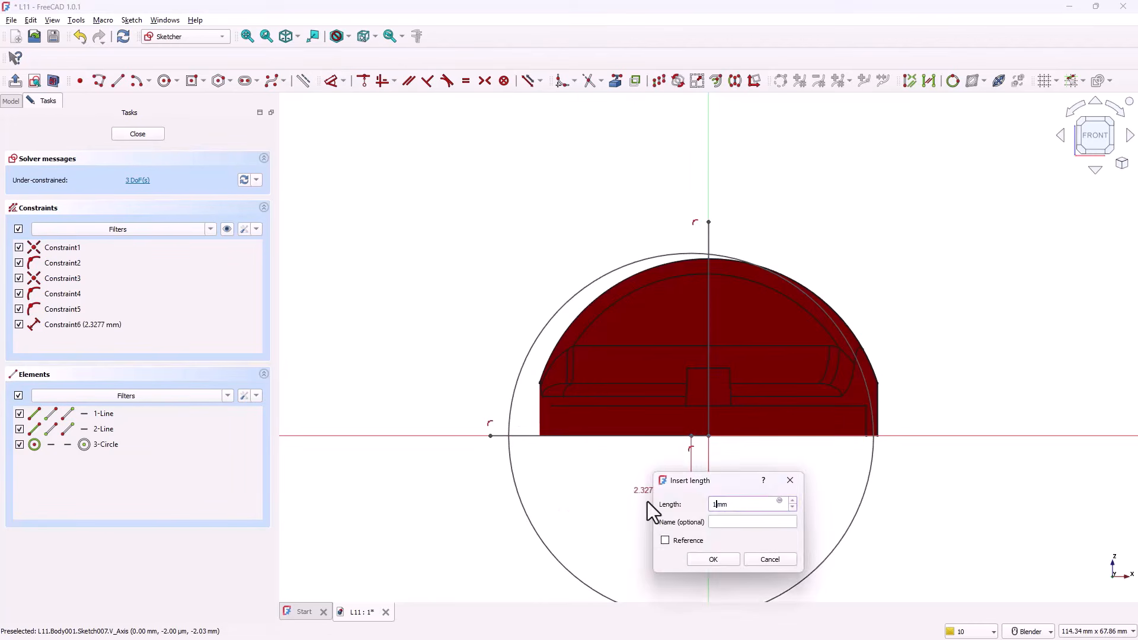
pyautogui.press('Return')
# - Dimension the circle's diameter to 47 mm
pyautogui.click(534, 512)
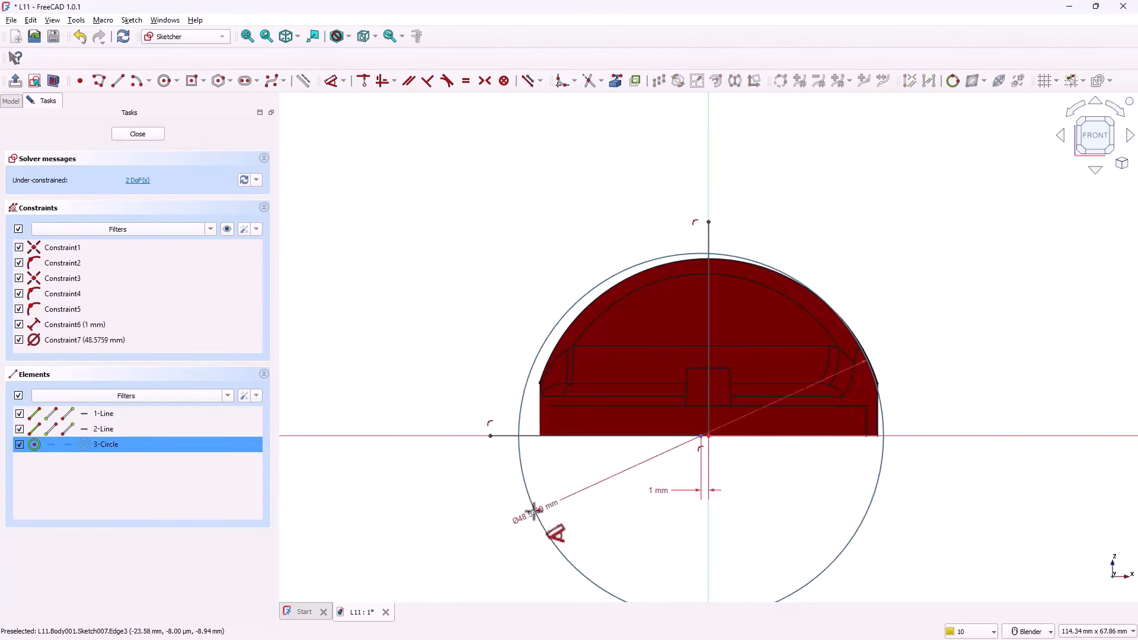
pyautogui.click(441, 335)
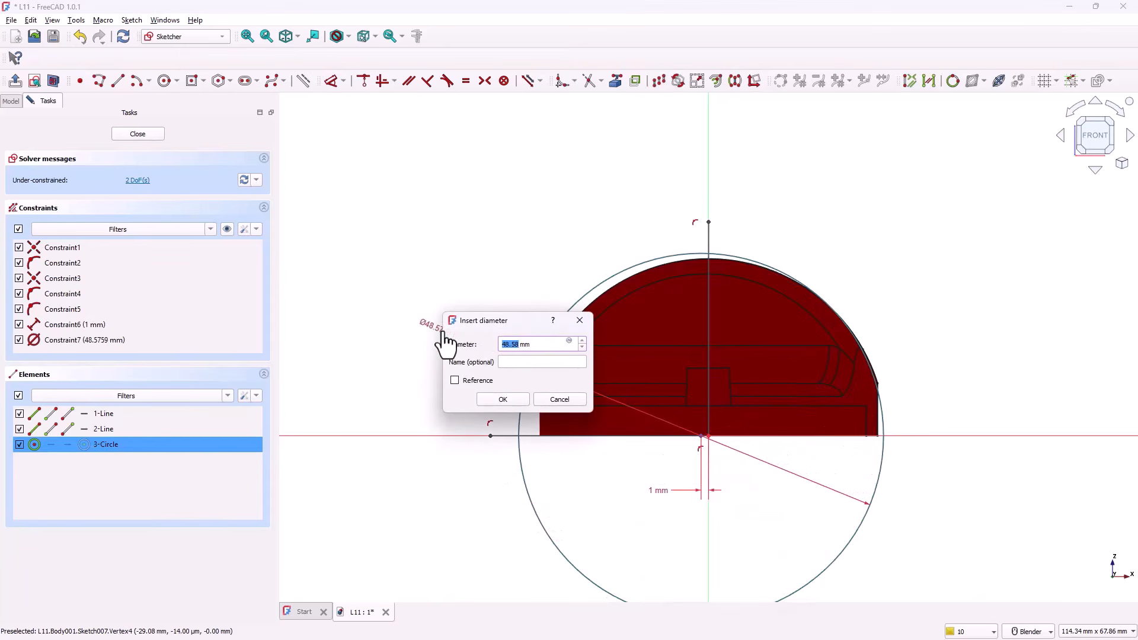
pyautogui.write('47')
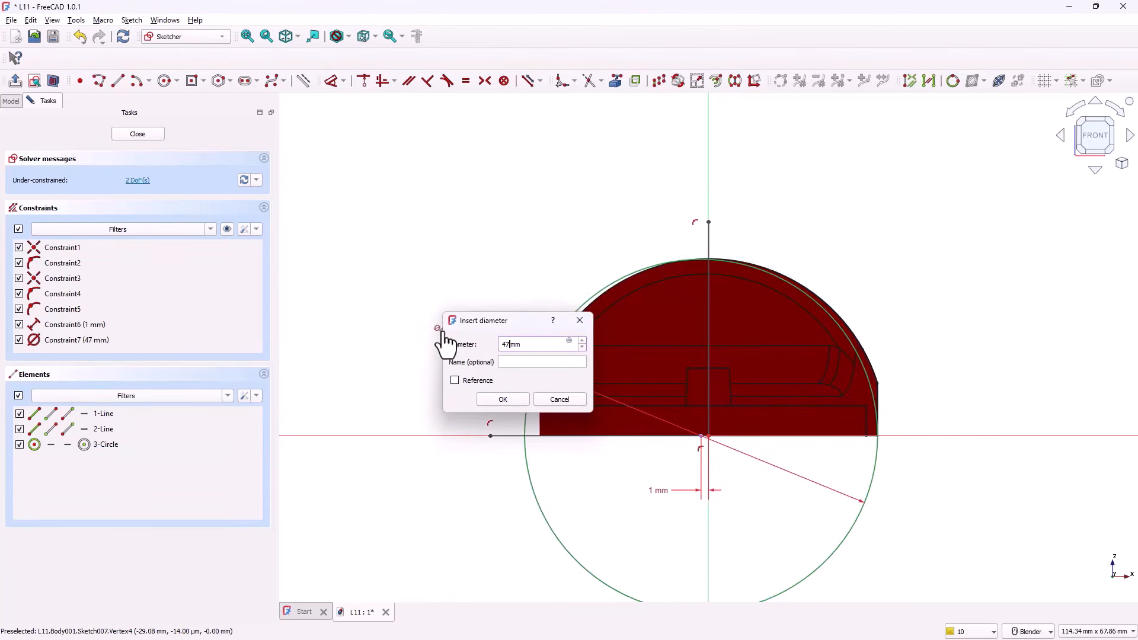
pyautogui.press('Return')
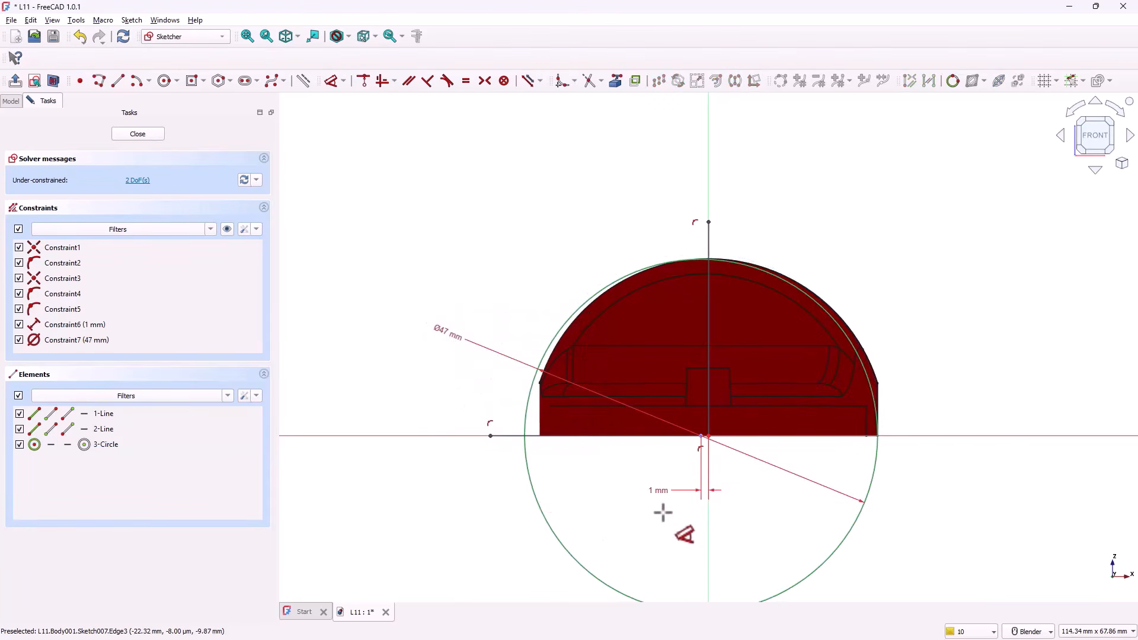
pyautogui.rightClick(431, 246)
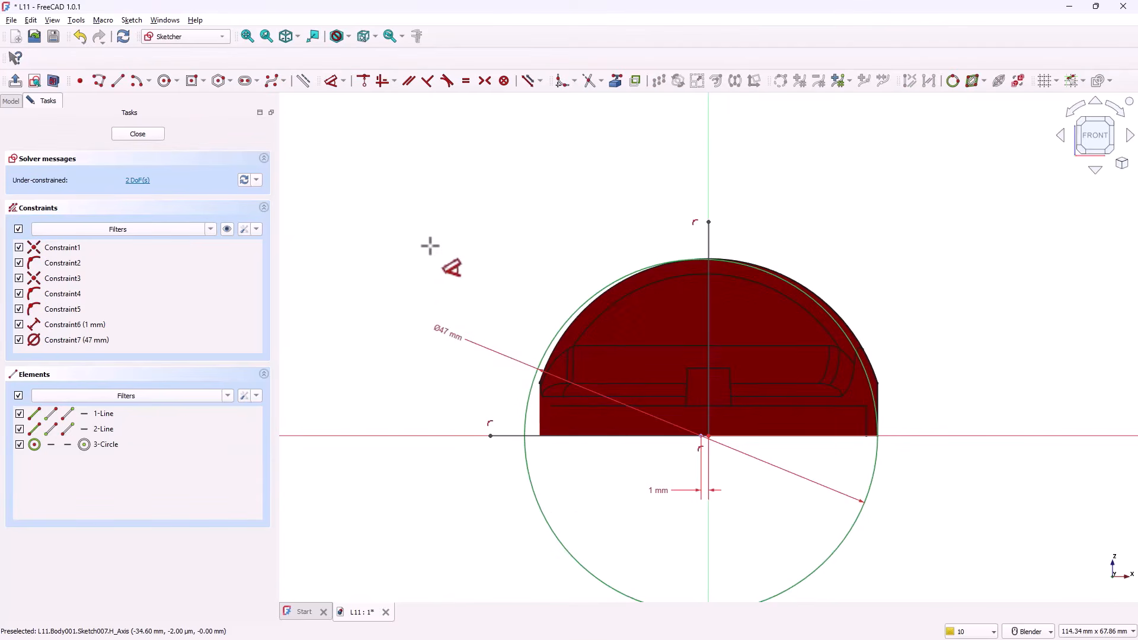
# - Trim the circle to the quarter arc between the vertical line and the negative horizontal line
pyautogui.click(591, 86)
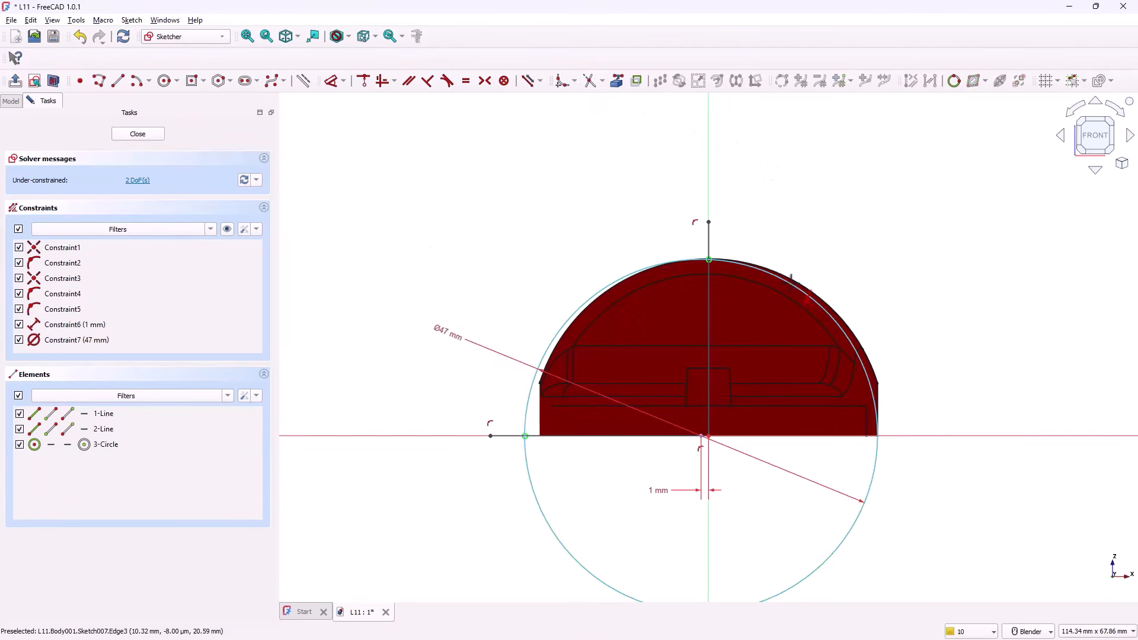
pyautogui.click(790, 283)
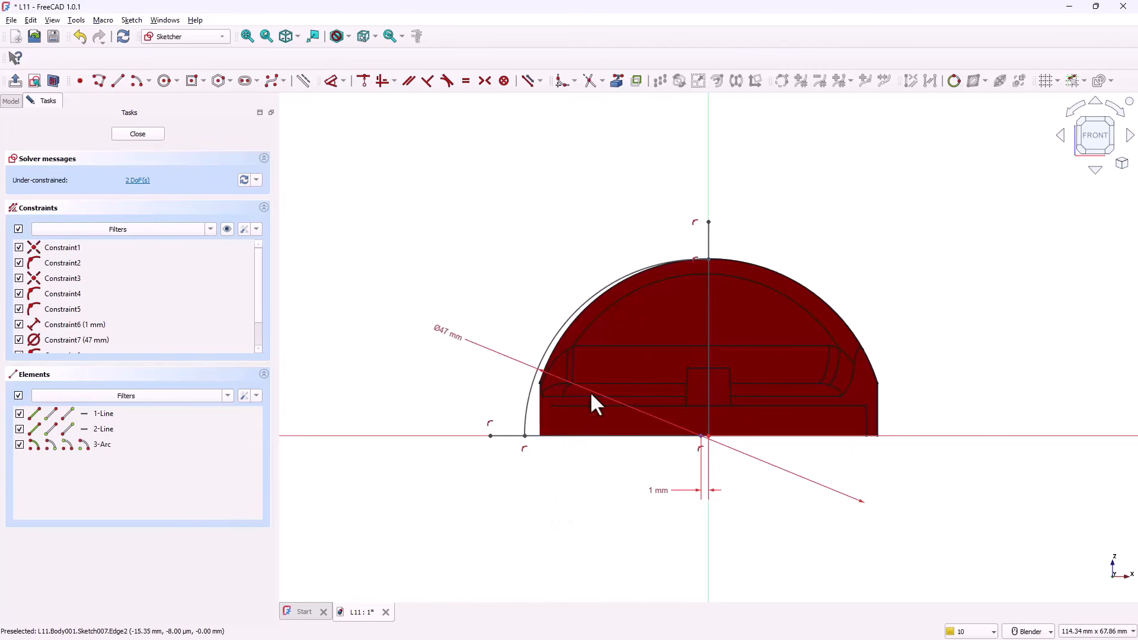
pyautogui.click(541, 286)
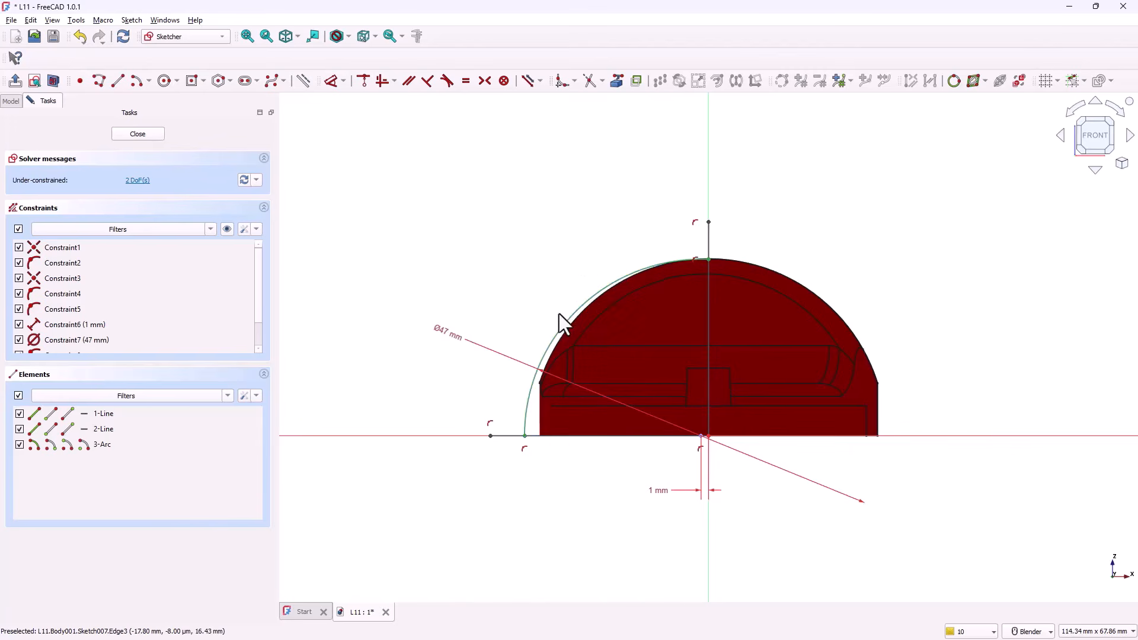
# - Make the outer endpoints of the vertical and horizontal lines coincident with the arc's two ends
pyautogui.click(708, 235)
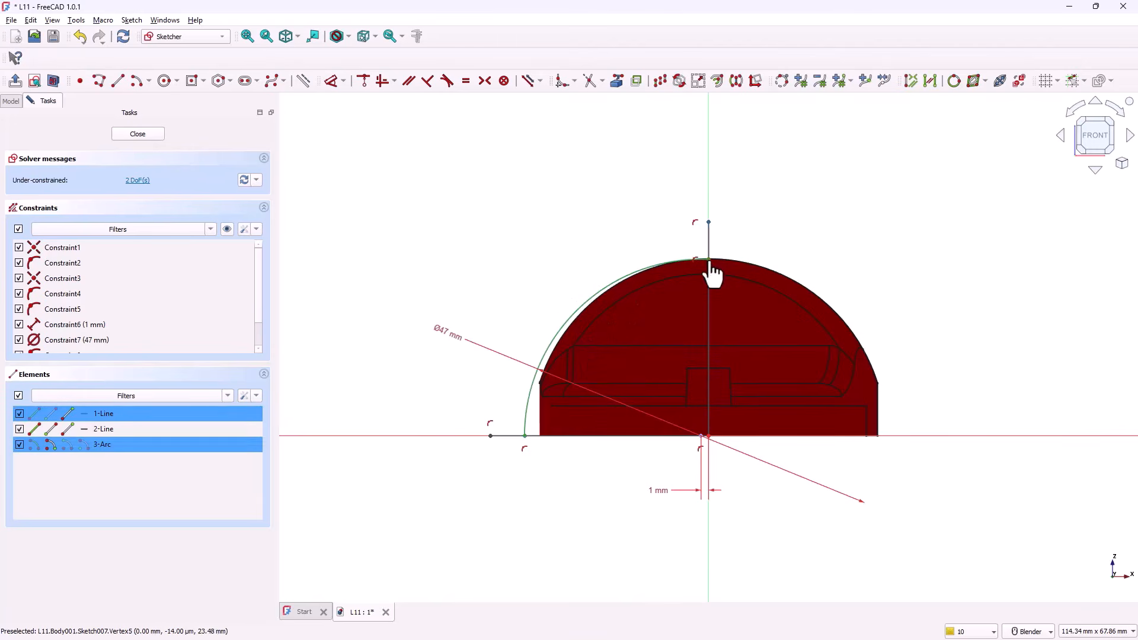
pyautogui.click(363, 83)
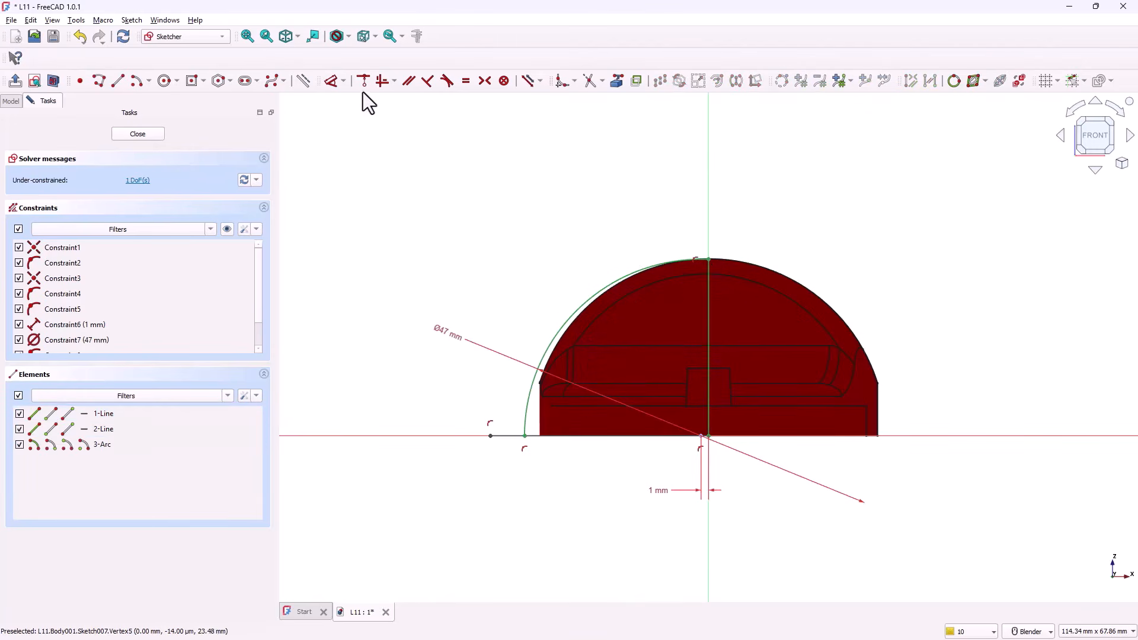
pyautogui.click(492, 437)
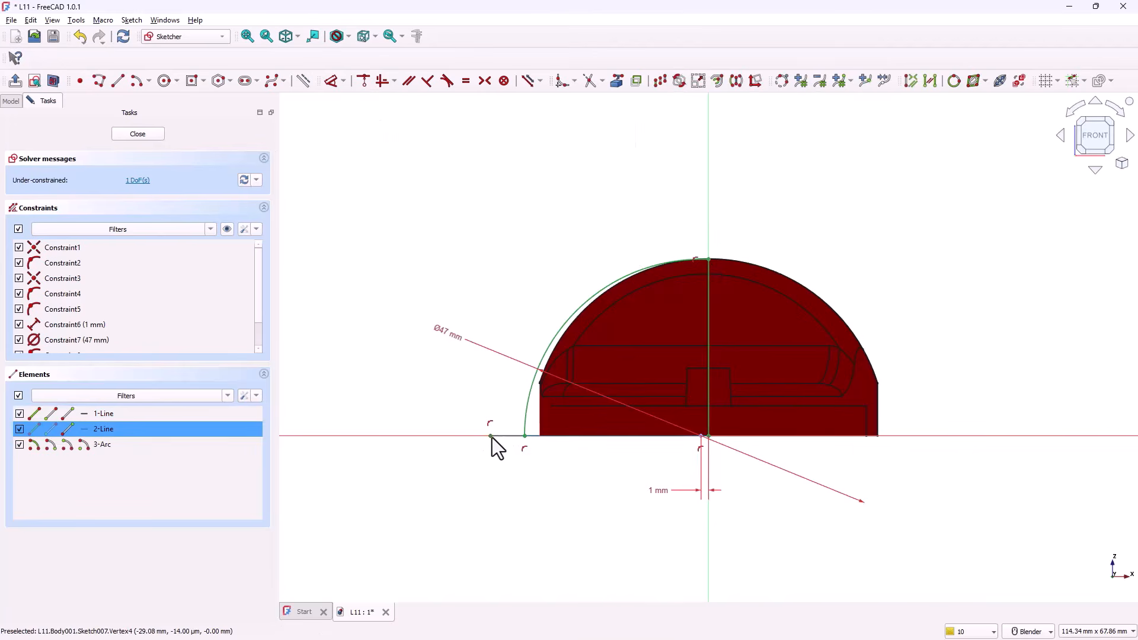
pyautogui.click(523, 436)
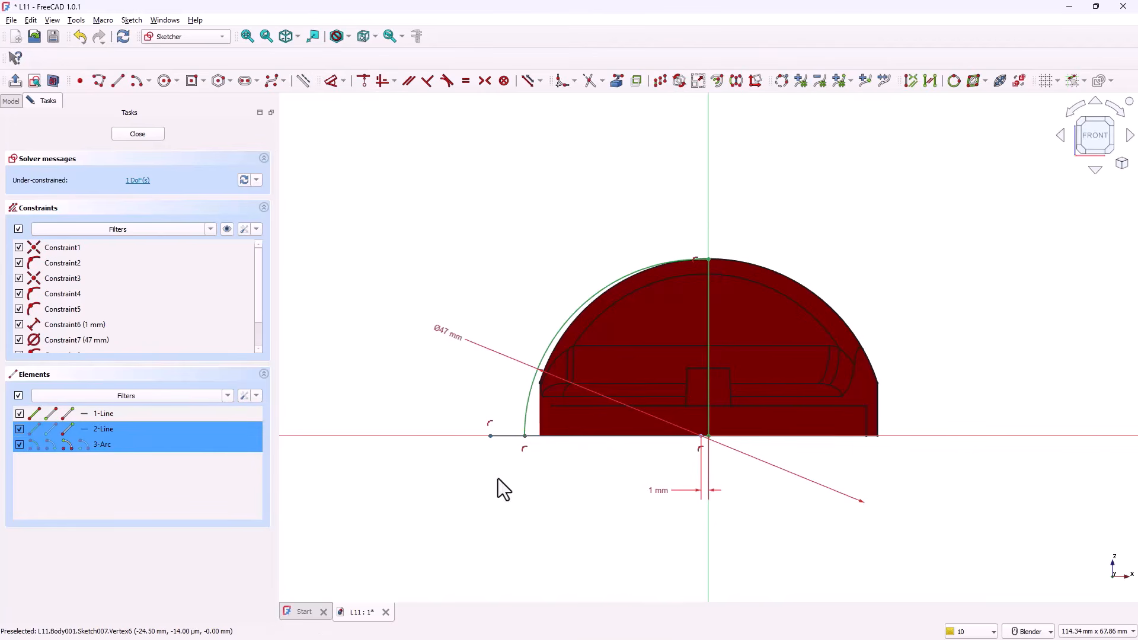
pyautogui.click(364, 82)
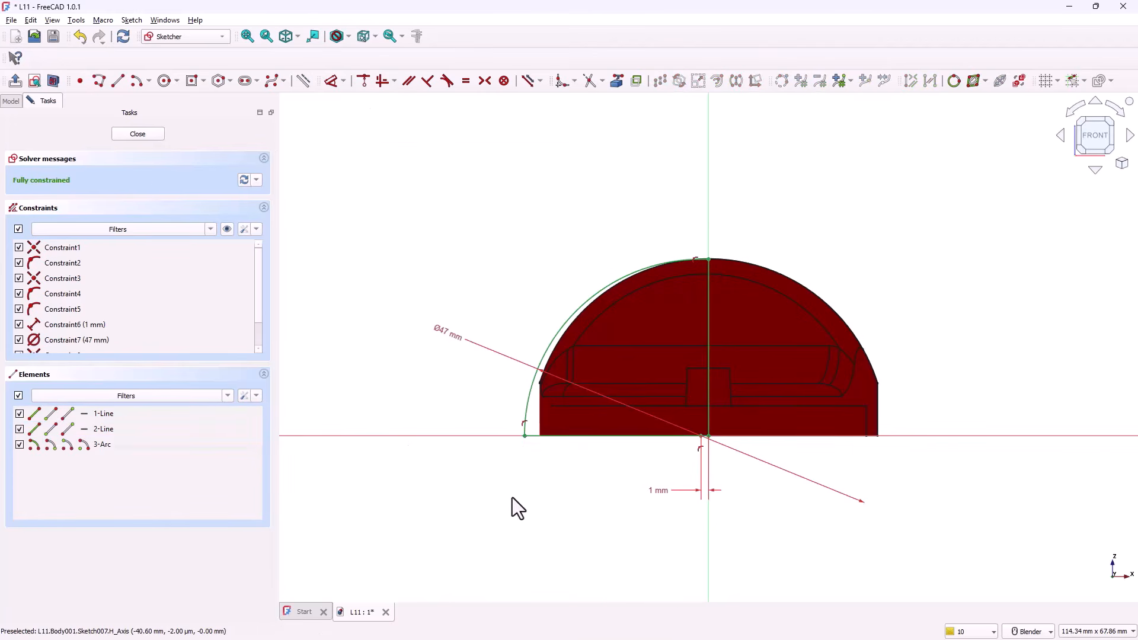
# - Convert the vertical and horizontal lines to construction geometry and close the arc sketch
pyautogui.click(706, 290)
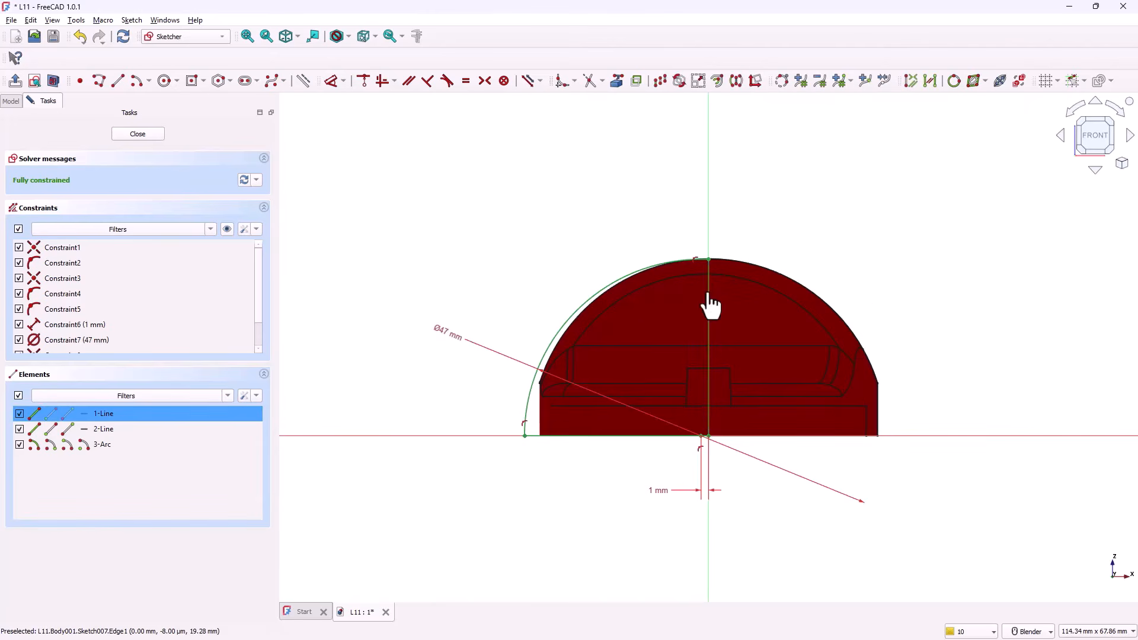
pyautogui.click(580, 437)
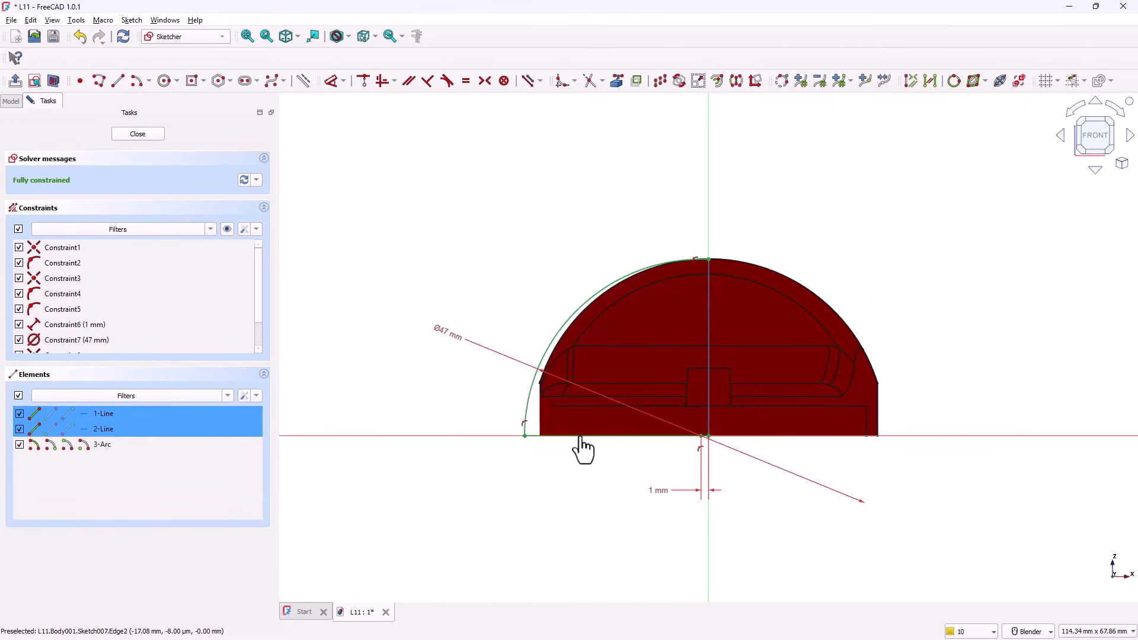
pyautogui.rightClick(708, 319)
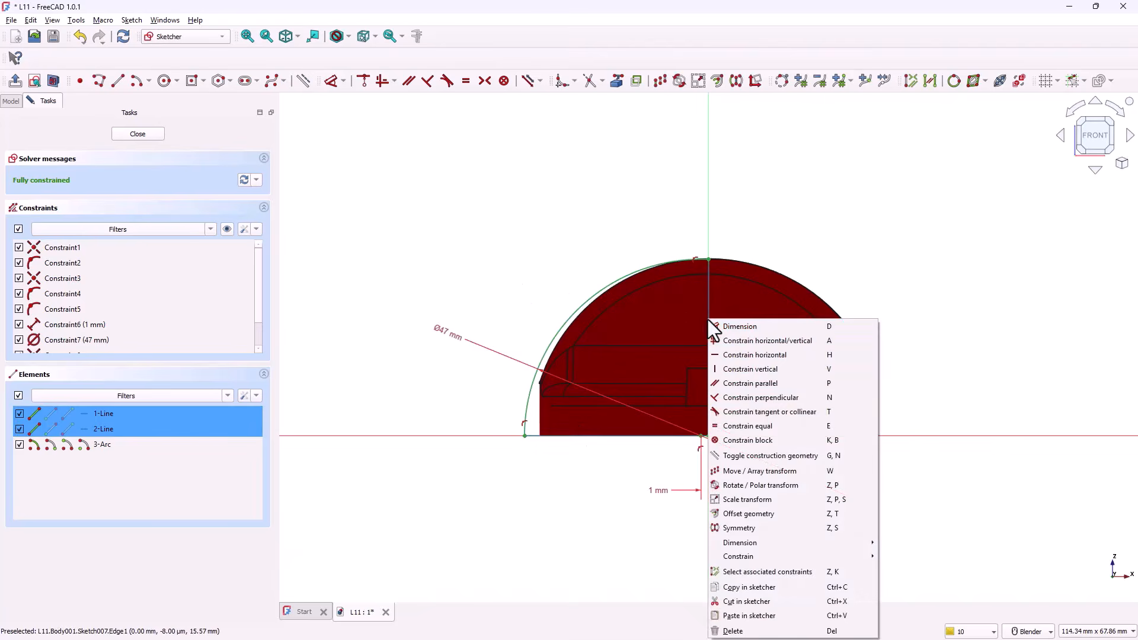
pyautogui.click(724, 454)
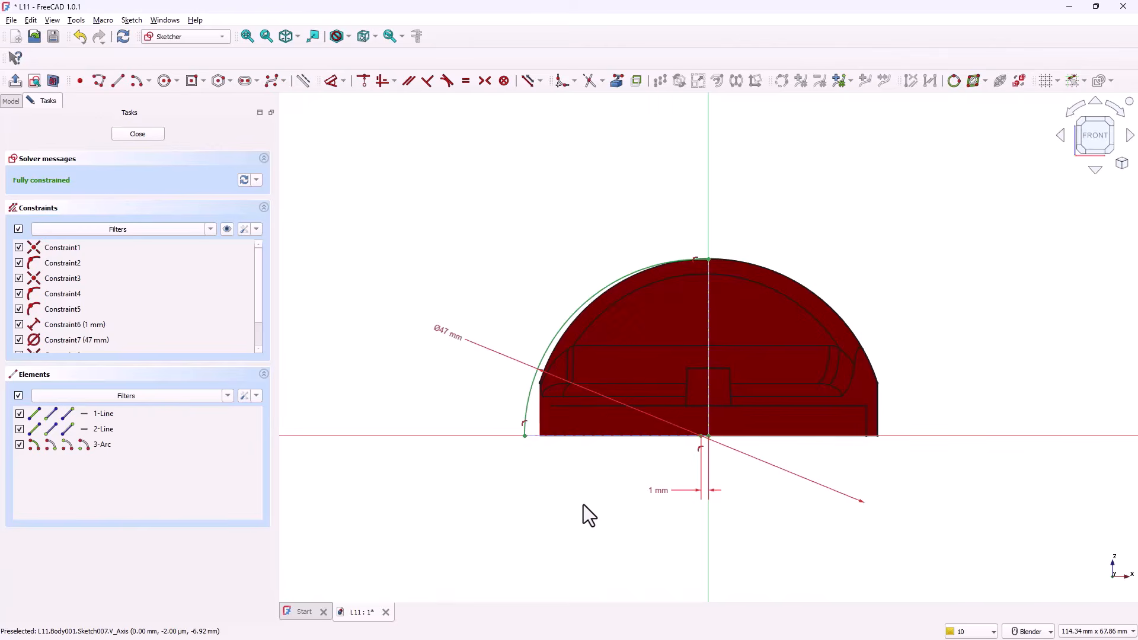
pyautogui.click(134, 137)
# - Start a new sketch for the Indicator body on its XY plane
pyautogui.moveTo(874, 521)
pyautogui.mouseDown(button='middle')
pyautogui.moveTo(887, 471)
pyautogui.moveTo(963, 442)
pyautogui.moveTo(866, 474)
pyautogui.moveTo(790, 483)
pyautogui.moveTo(804, 490)
pyautogui.mouseUp(button='middle')
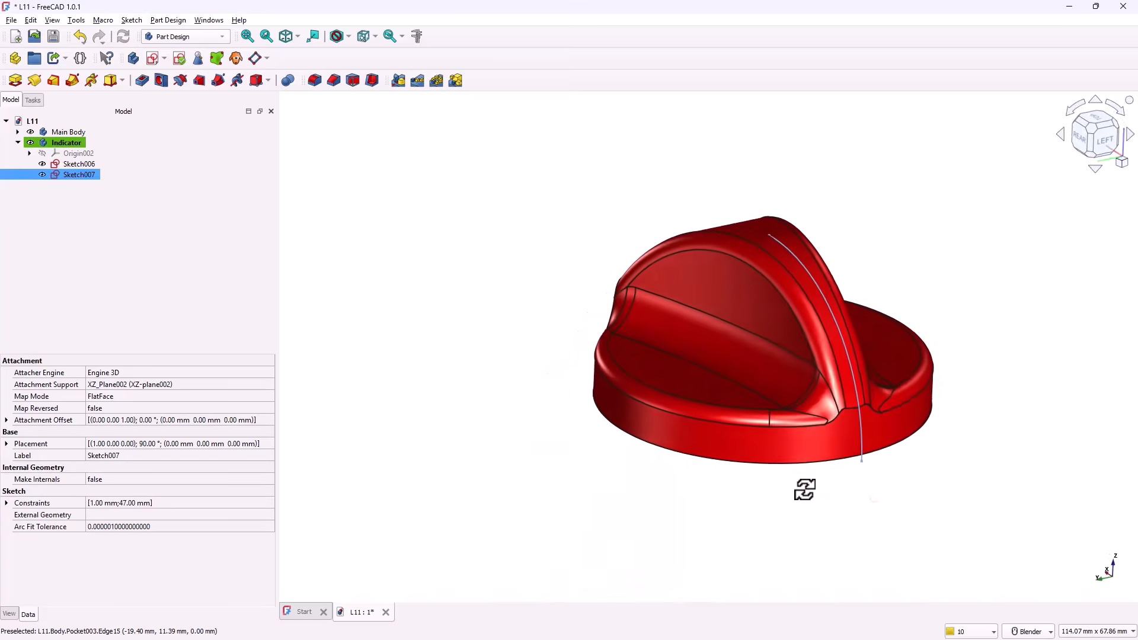
pyautogui.moveTo(804, 489); pyautogui.dragTo(815, 491, button='middle')
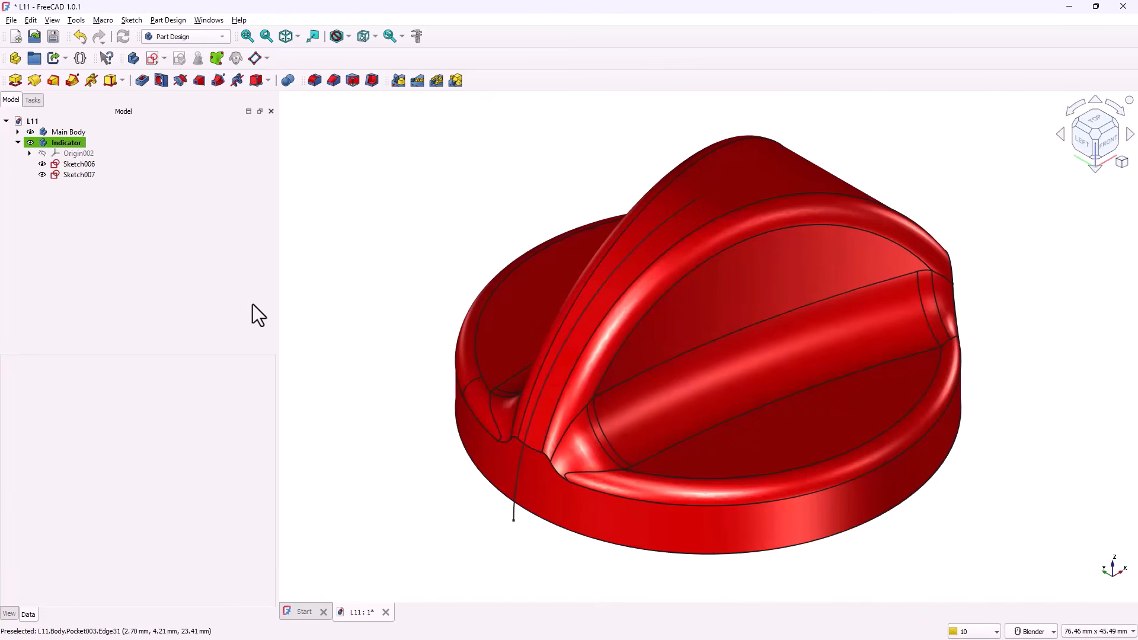
pyautogui.click(152, 58)
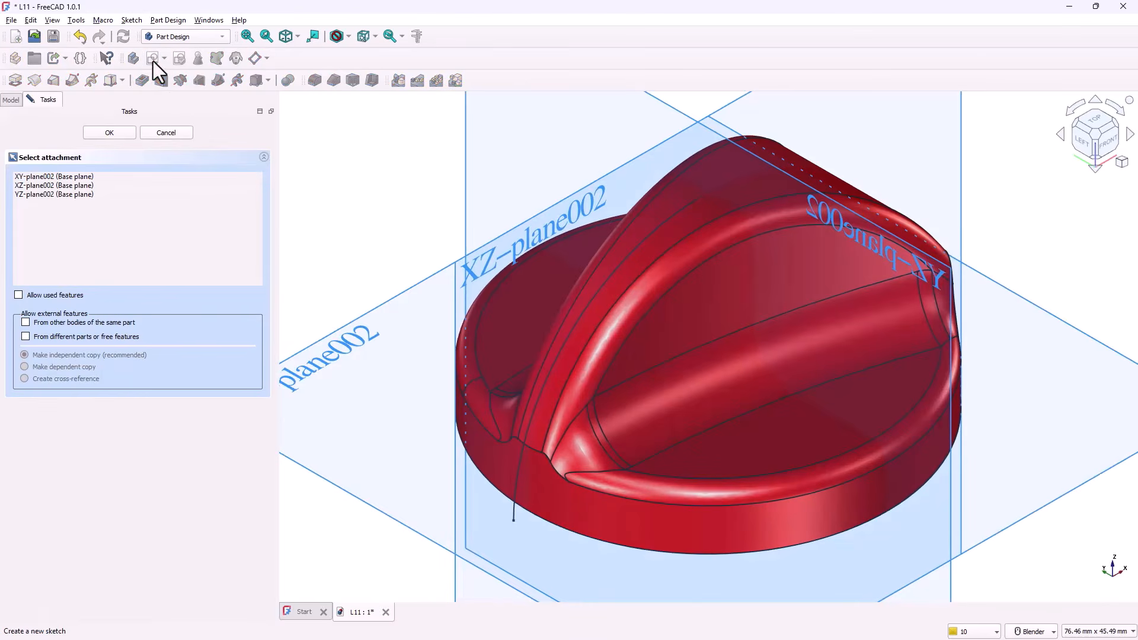
pyautogui.scroll(-5, 335, 377)
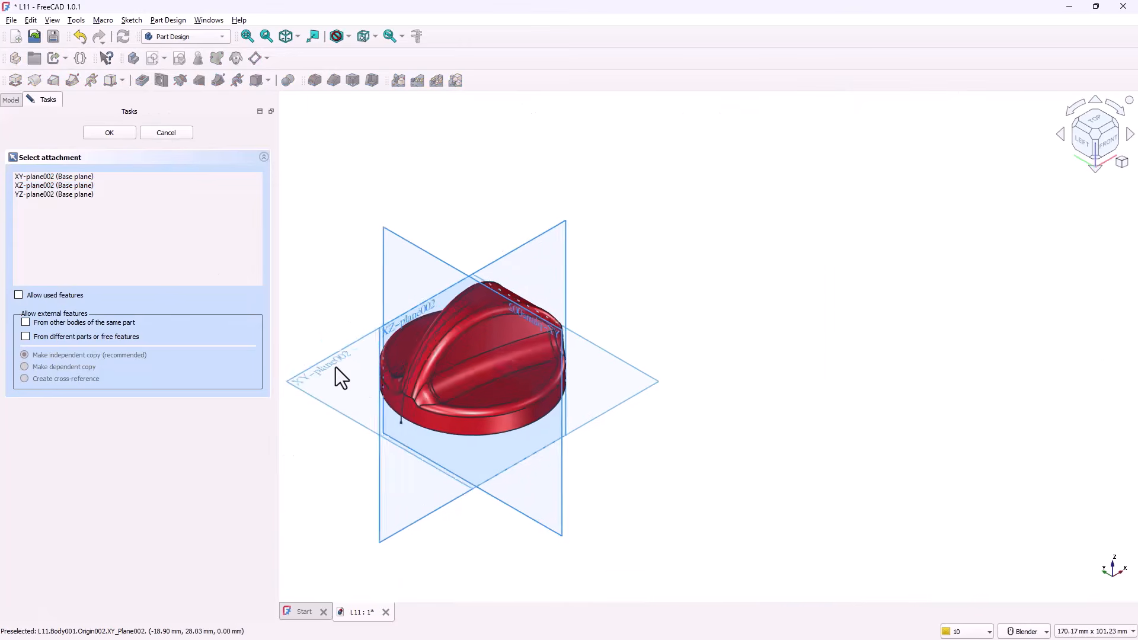
pyautogui.scroll(-2, 335, 368)
pyautogui.click(311, 381)
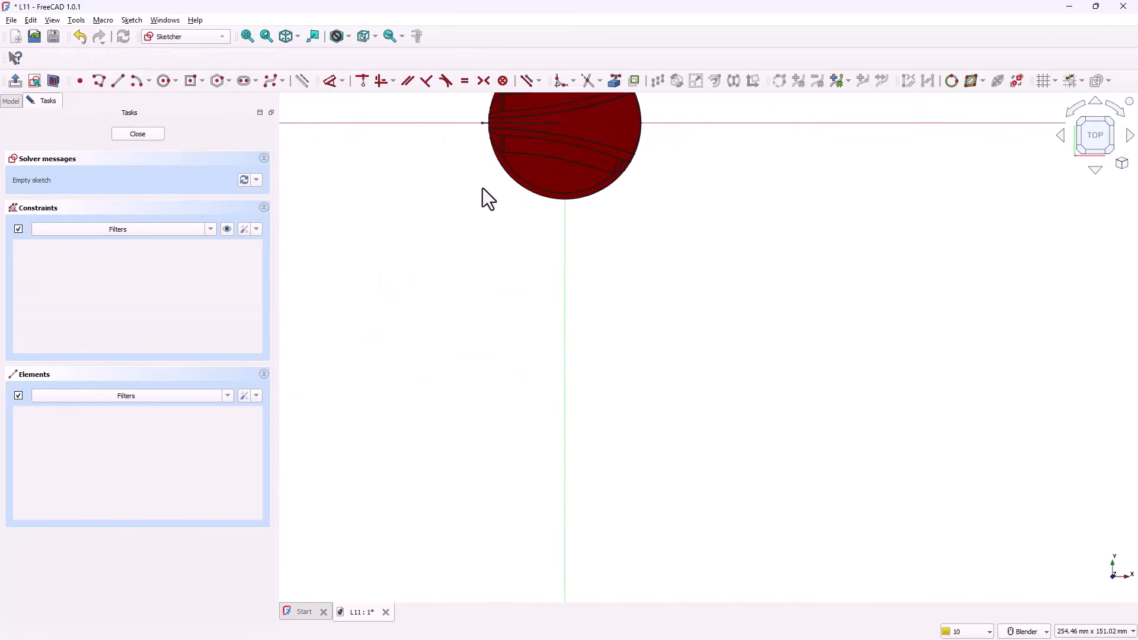
# - Draw a centred rectangle about 5.3 mm by 4.55 mm on the negative horizontal axis, about 23 mm from the origin, across the knob's outer edge
pyautogui.click(248, 37)
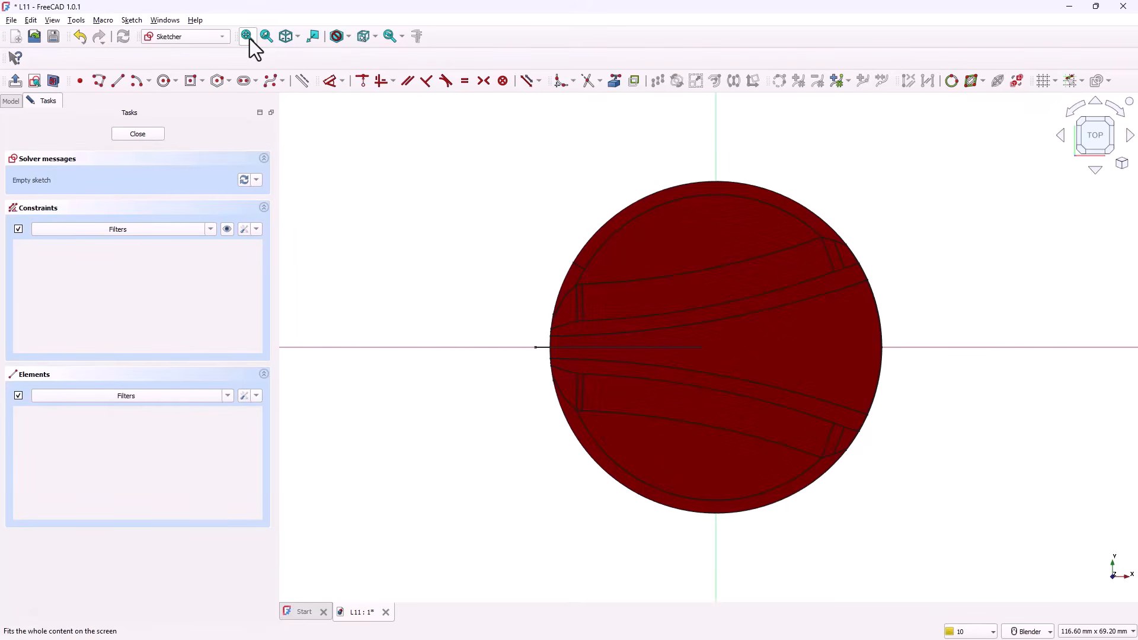
pyautogui.click(1101, 125)
pyautogui.click(1102, 121)
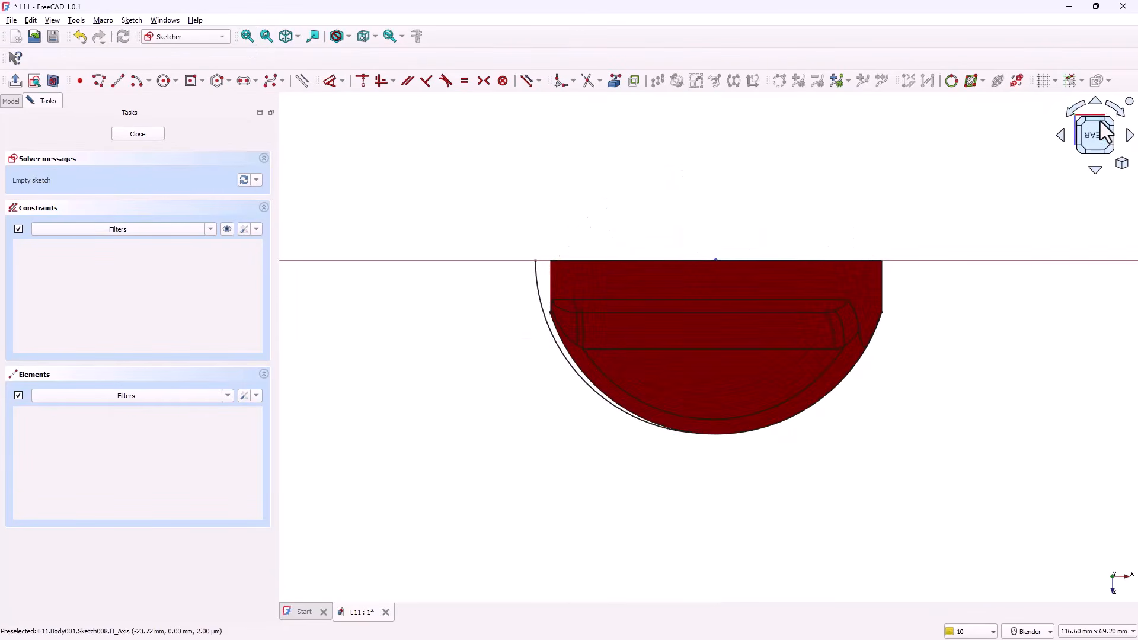
pyautogui.click(1101, 121)
pyautogui.click(1101, 122)
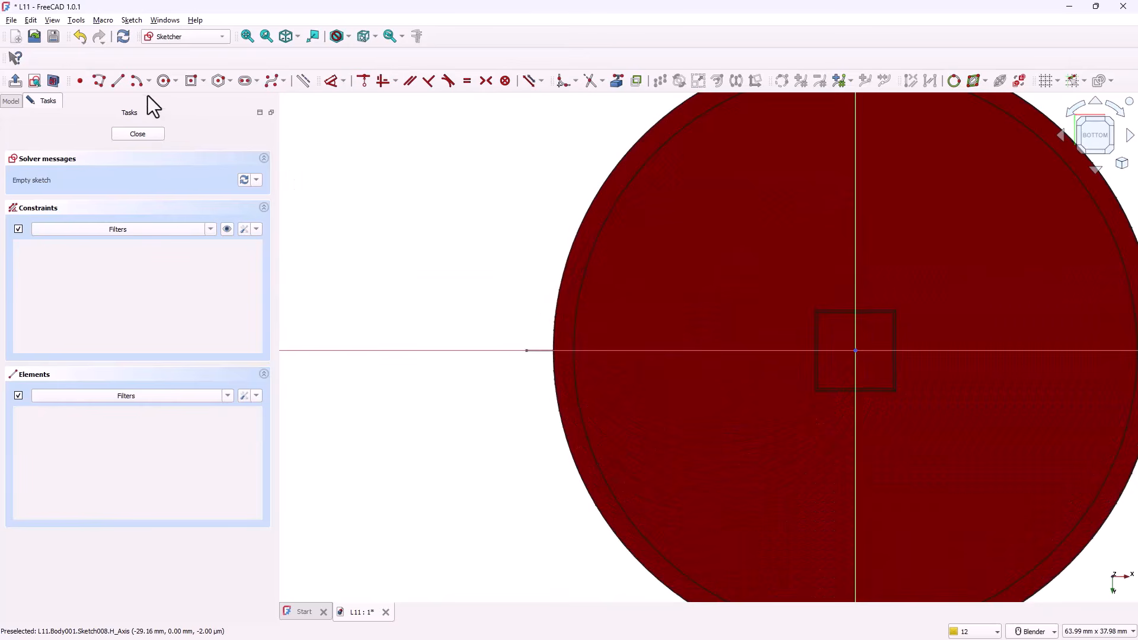
pyautogui.click(191, 80)
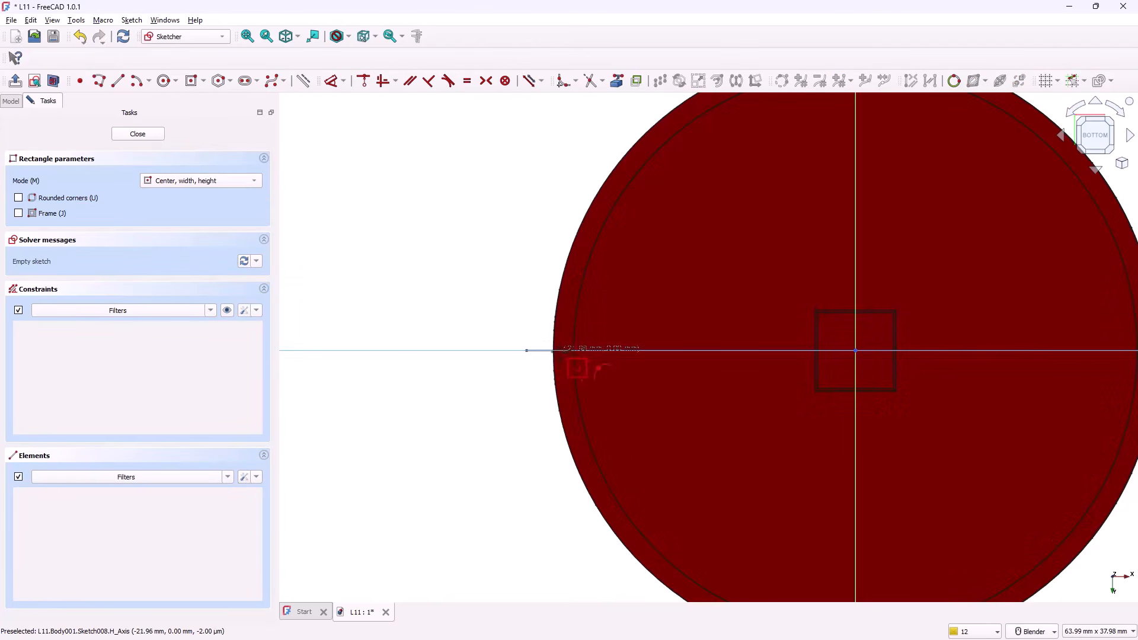
pyautogui.click(548, 350)
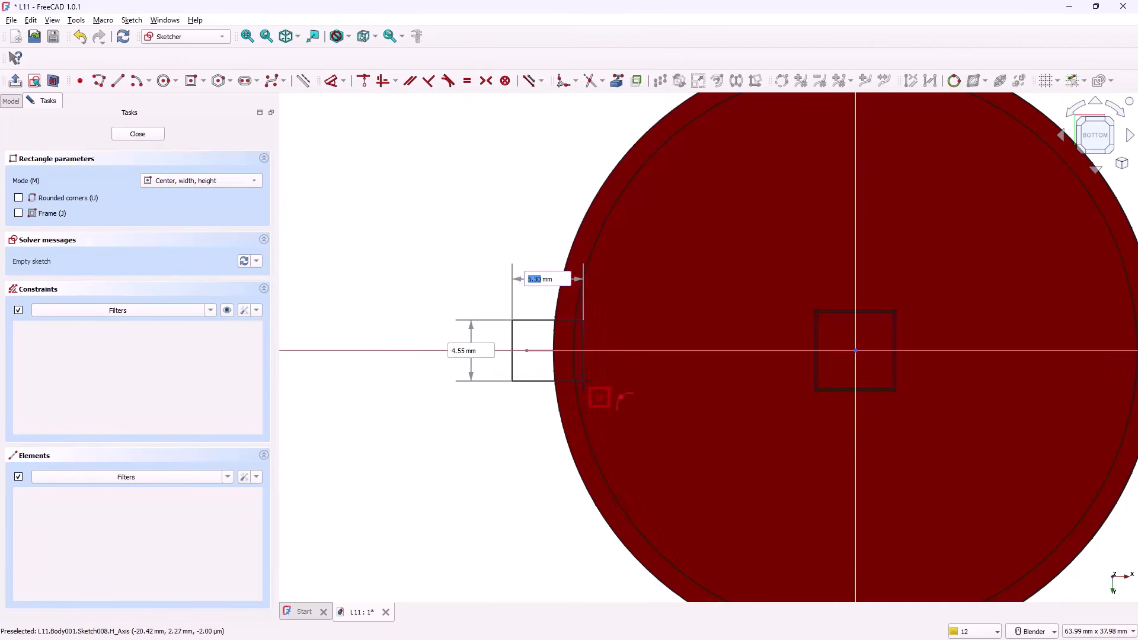
pyautogui.click(584, 380)
pyautogui.rightClick(587, 384)
# - Dimension the distance from the origin to the rectangle's inner vertical side to 21.5 mm
pyautogui.click(332, 82)
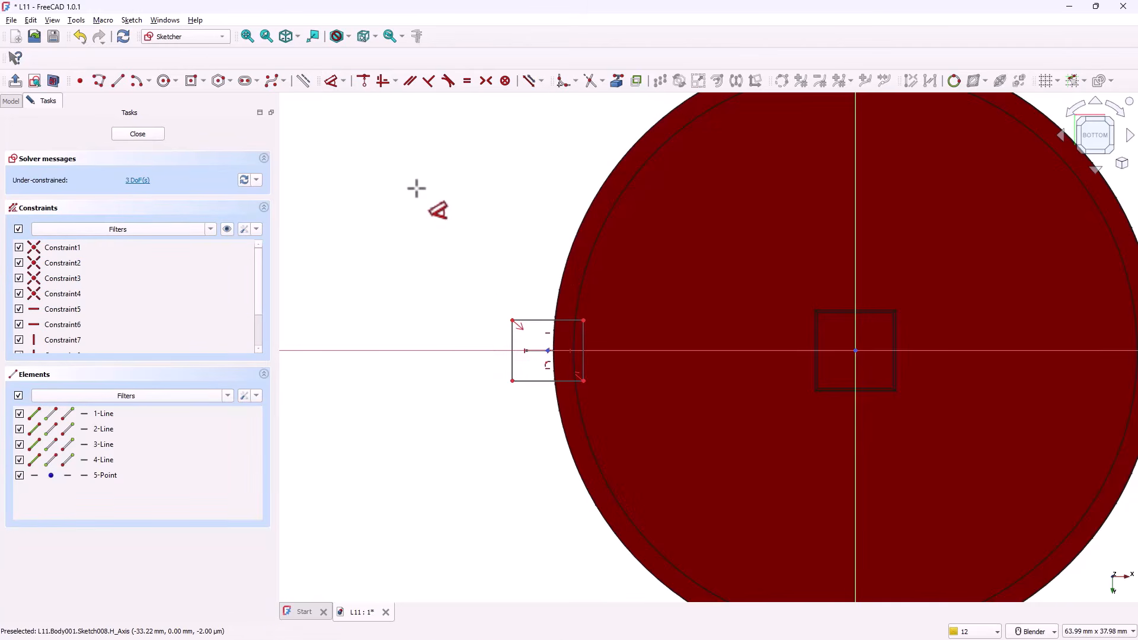
pyautogui.click(583, 343)
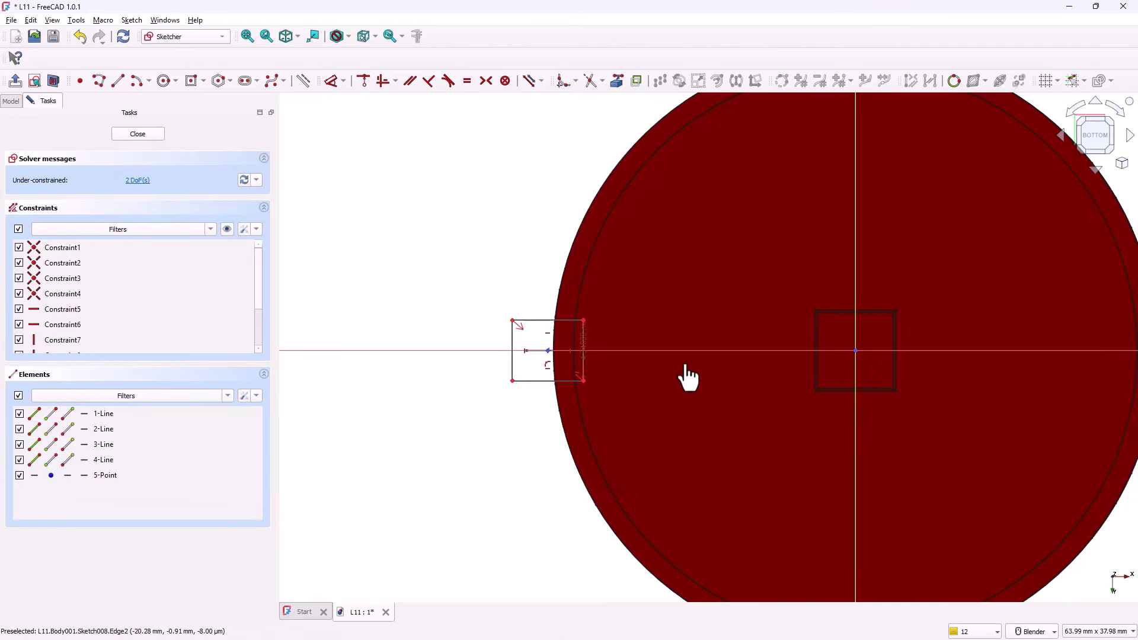
pyautogui.click(856, 354)
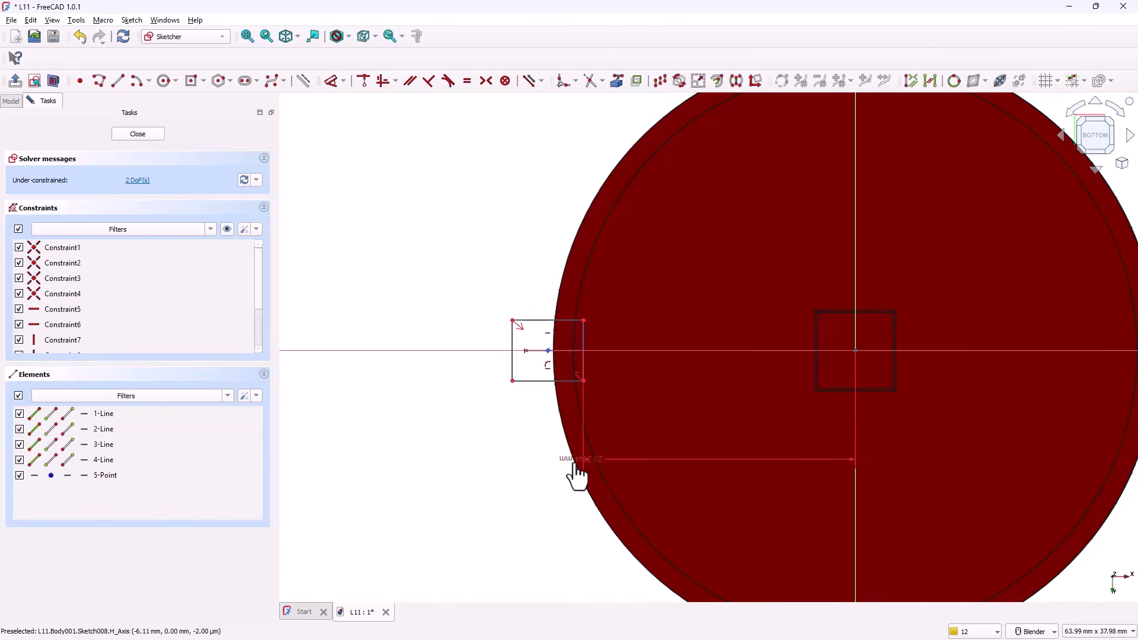
pyautogui.click(515, 511)
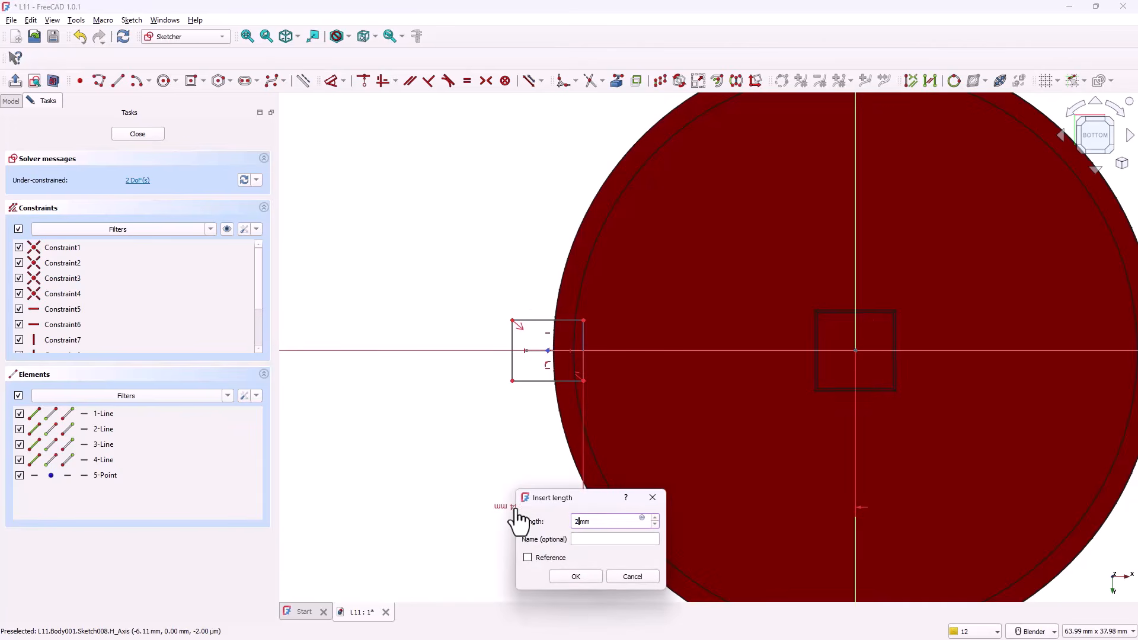
pyautogui.write('21.5')
pyautogui.press('Return')
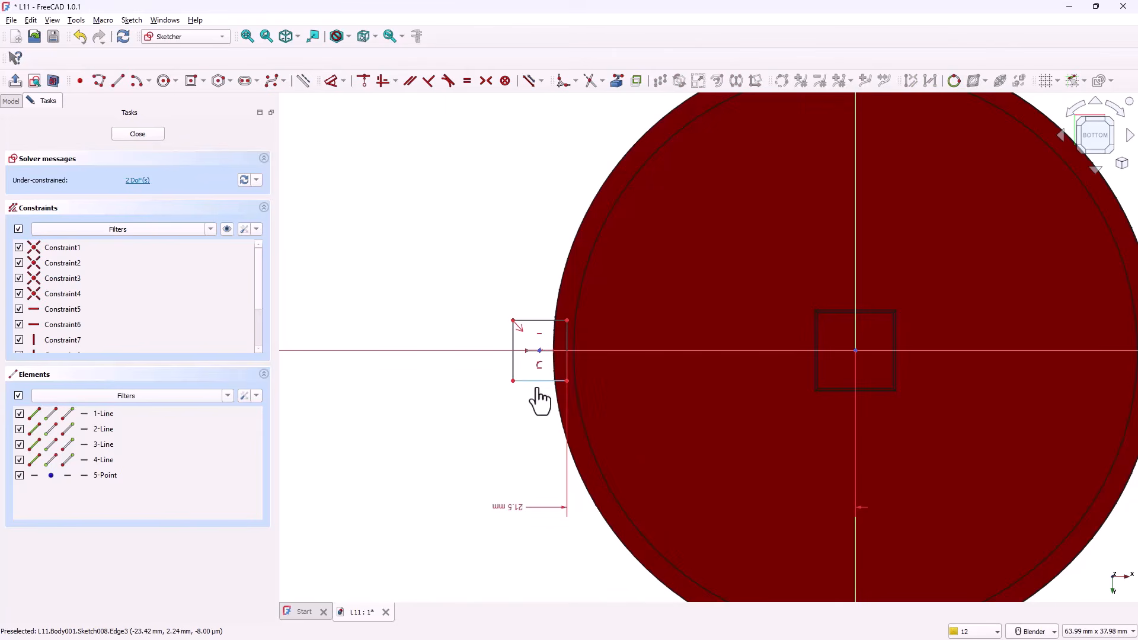
# - Dimension the rectangle's width across the knob's outer edge to 1.5 mm and its height to 3 mm
pyautogui.click(542, 337)
pyautogui.click(545, 286)
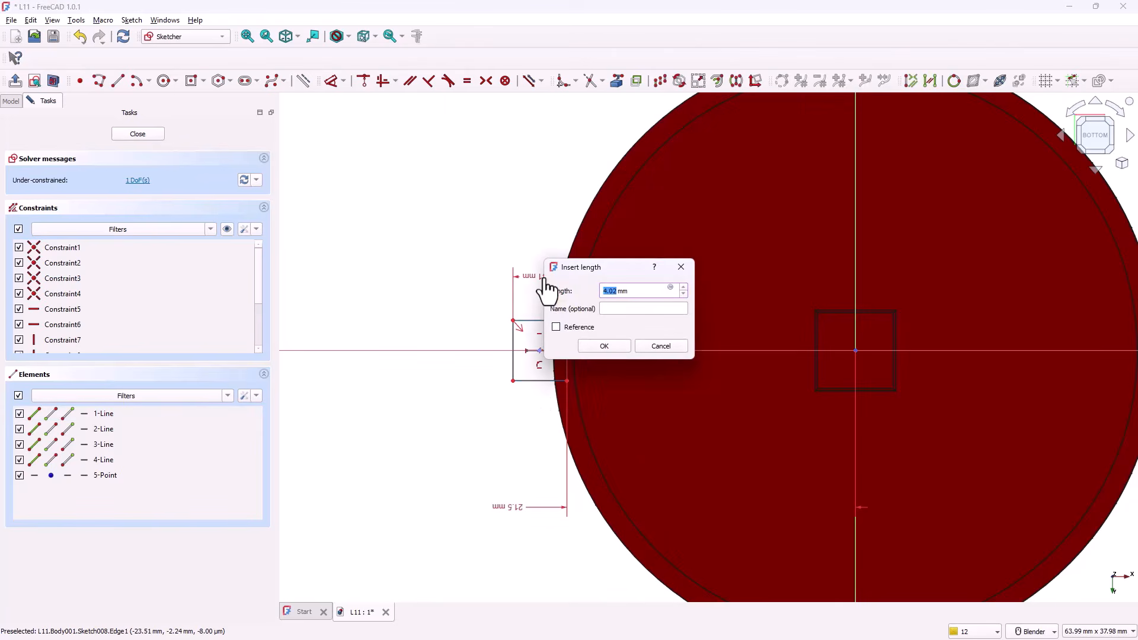
pyautogui.write('1.5')
pyautogui.press('Return')
pyautogui.click(566, 346)
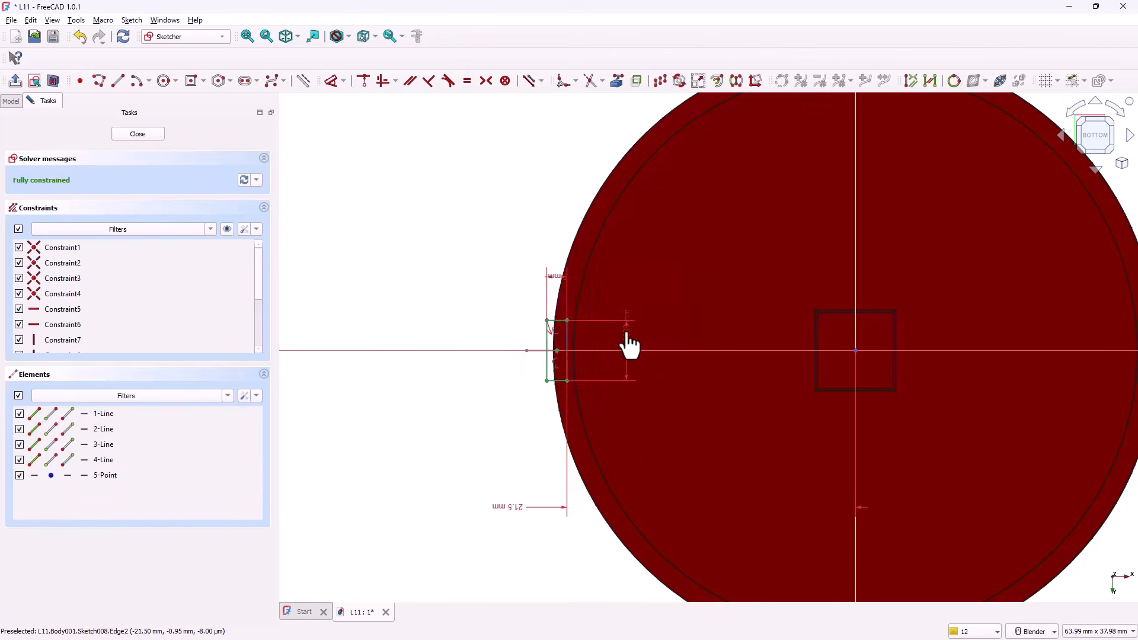
pyautogui.click(627, 344)
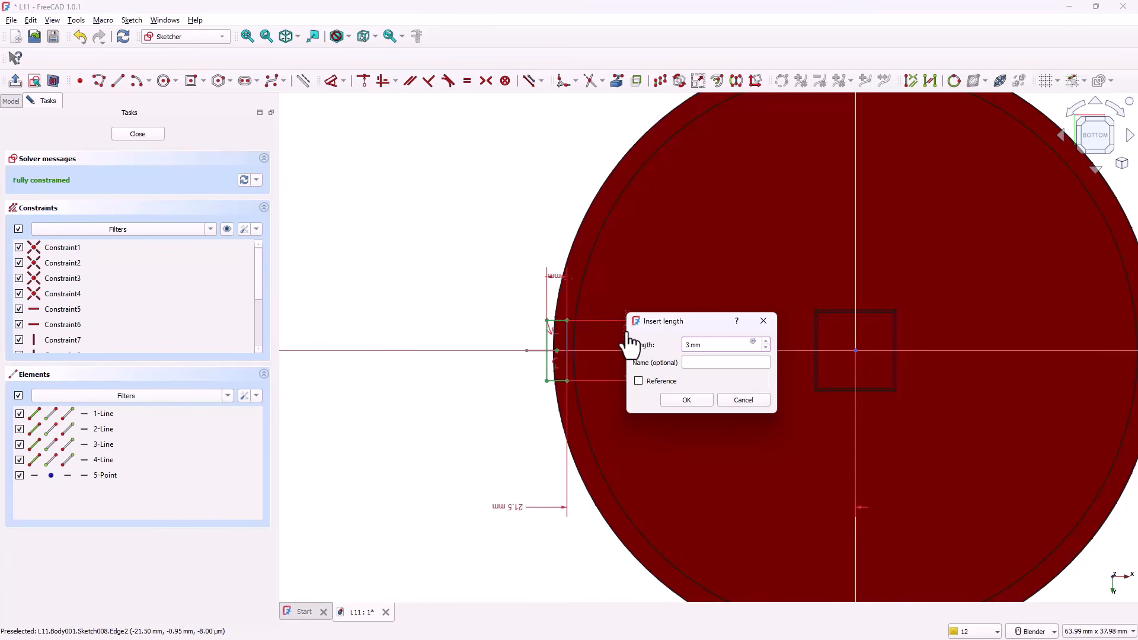
pyautogui.write('3')
pyautogui.press('Return')
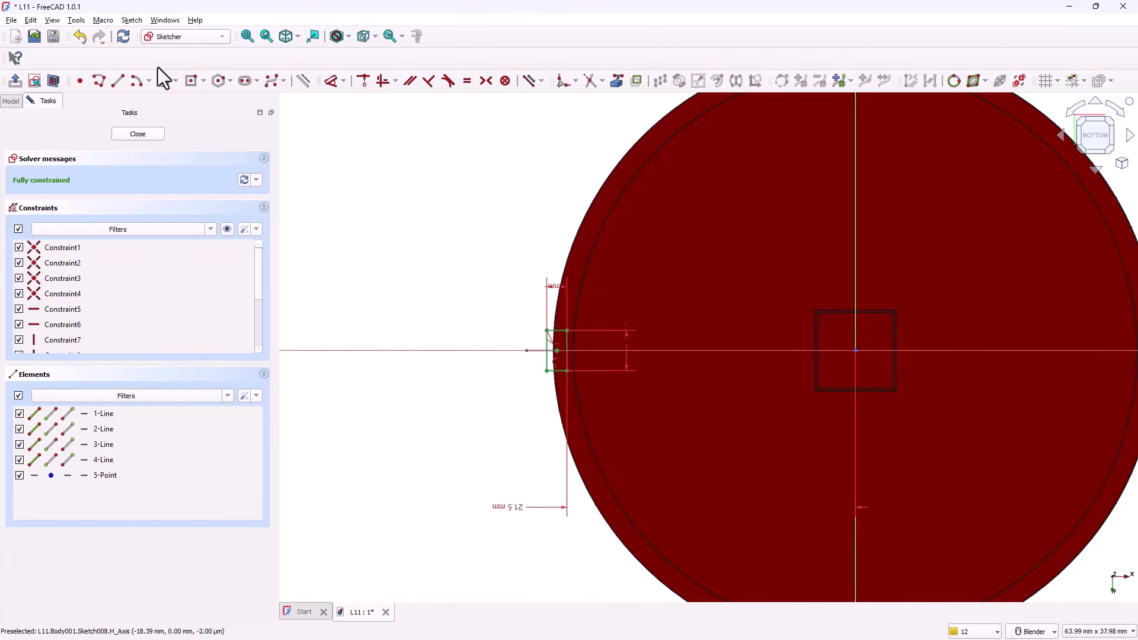
# - Draw a two-line pointed tip joining the rectangle's outer corners, with its apex on the horizontal axis about 26.6 mm from the origin
pyautogui.click(104, 82)
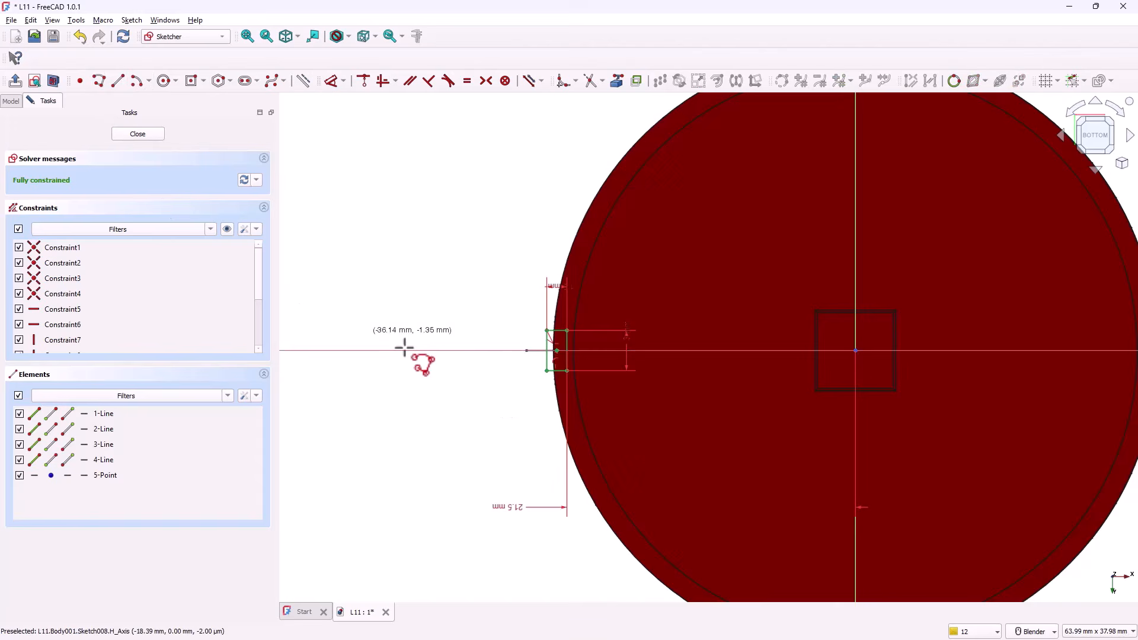
pyautogui.click(545, 330)
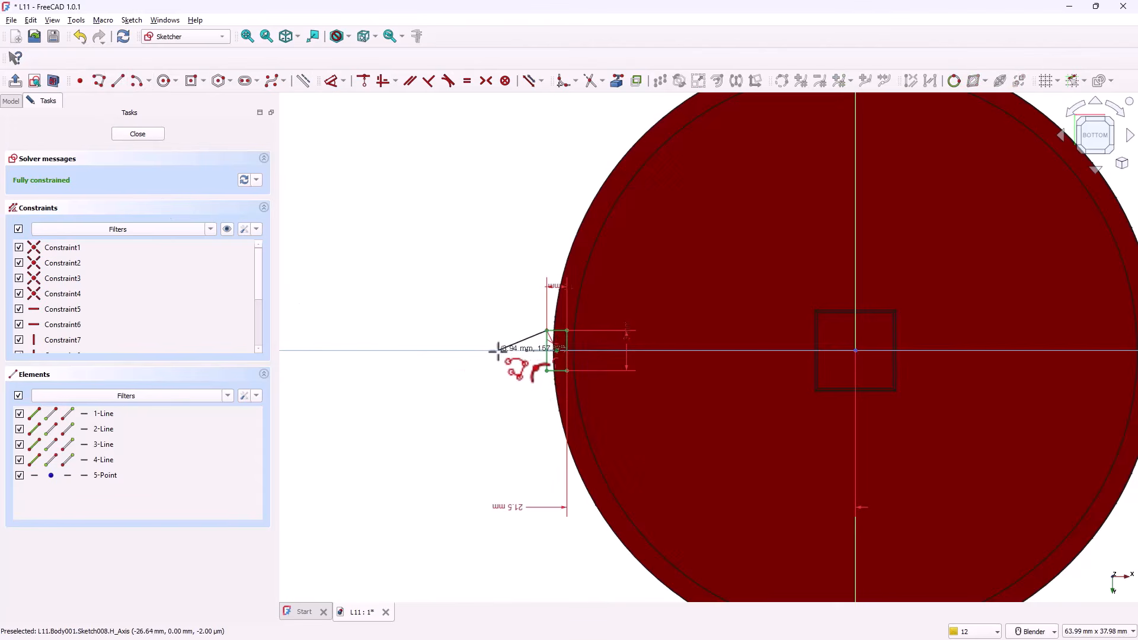
pyautogui.click(498, 351)
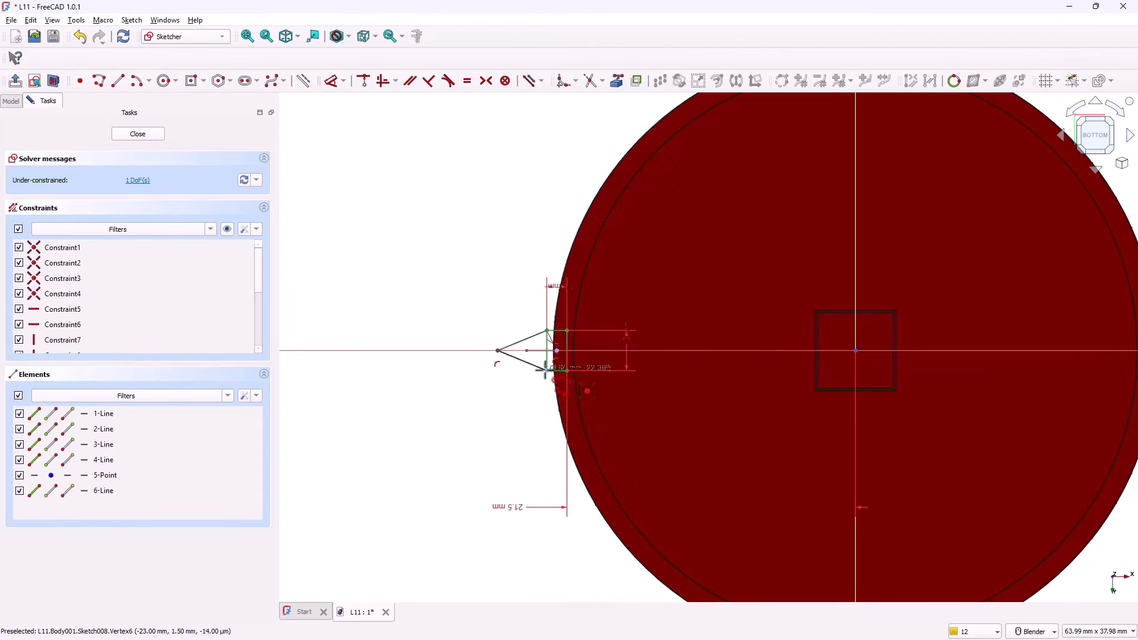
pyautogui.click(546, 371)
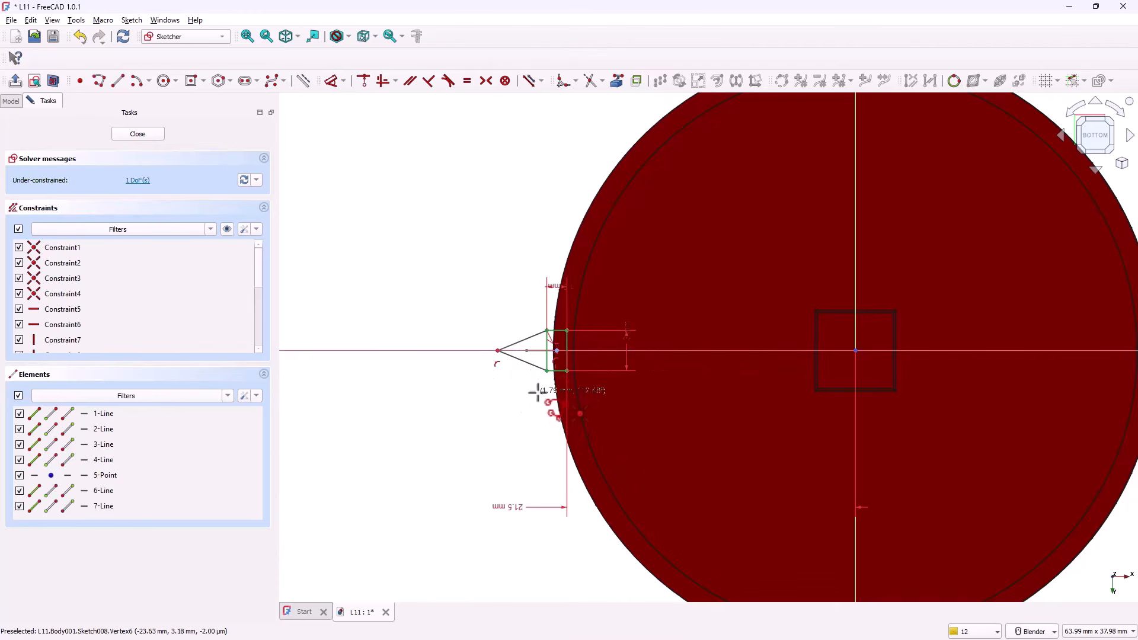
pyautogui.press('Escape')
pyautogui.press('Escape')
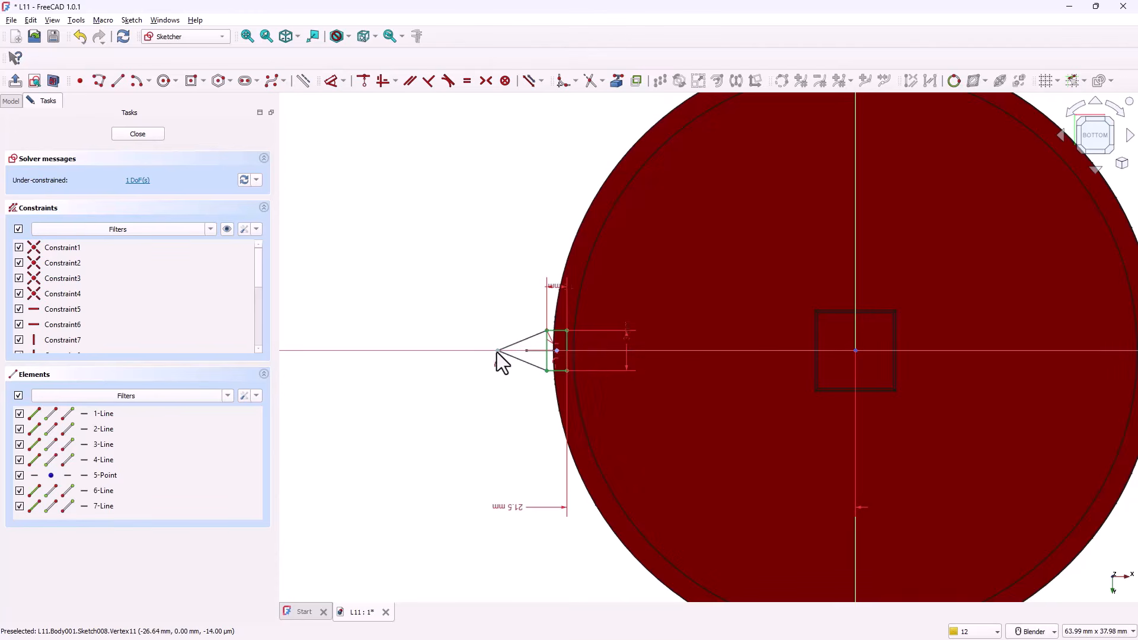
# - Dimension the distance from the origin to the tip's apex to 26 mm
pyautogui.click(332, 81)
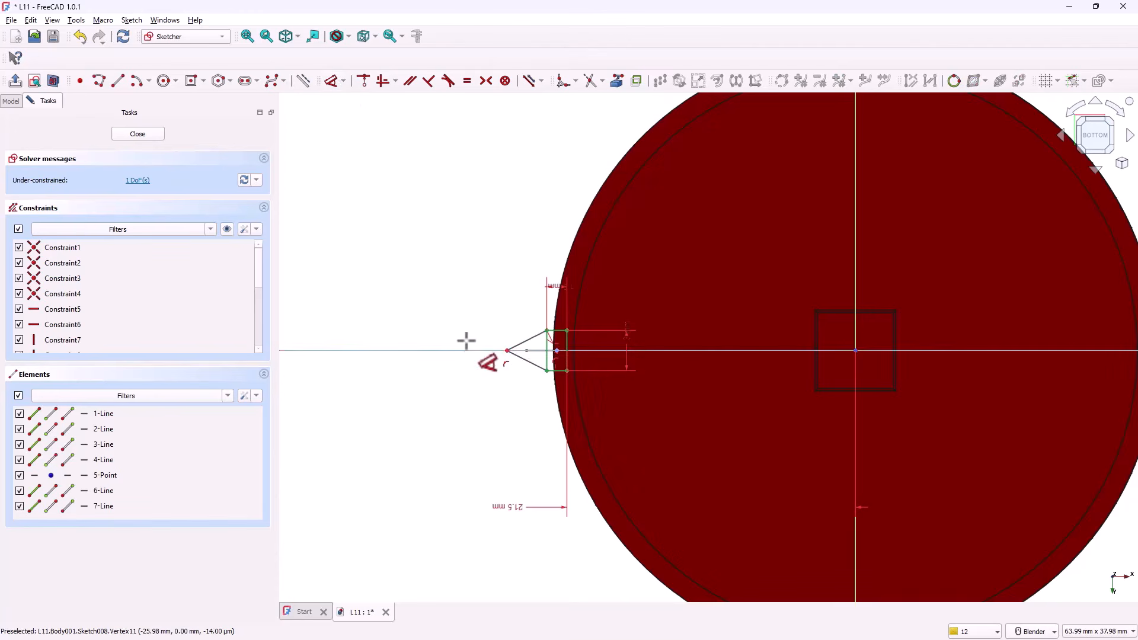
pyautogui.click(507, 350)
pyautogui.click(856, 351)
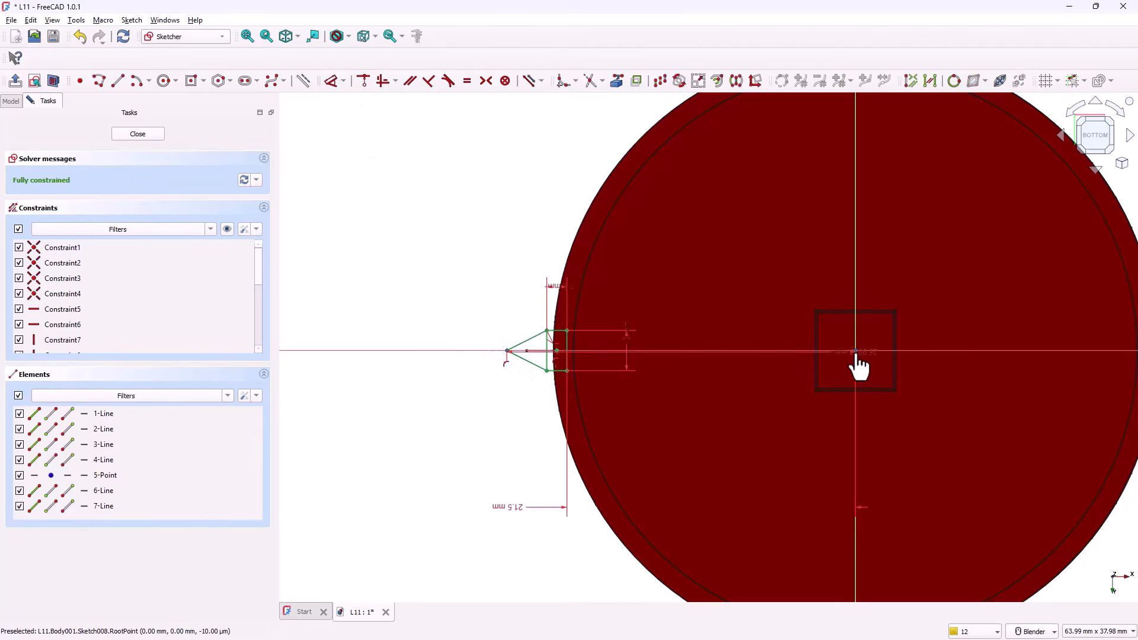
pyautogui.click(450, 460)
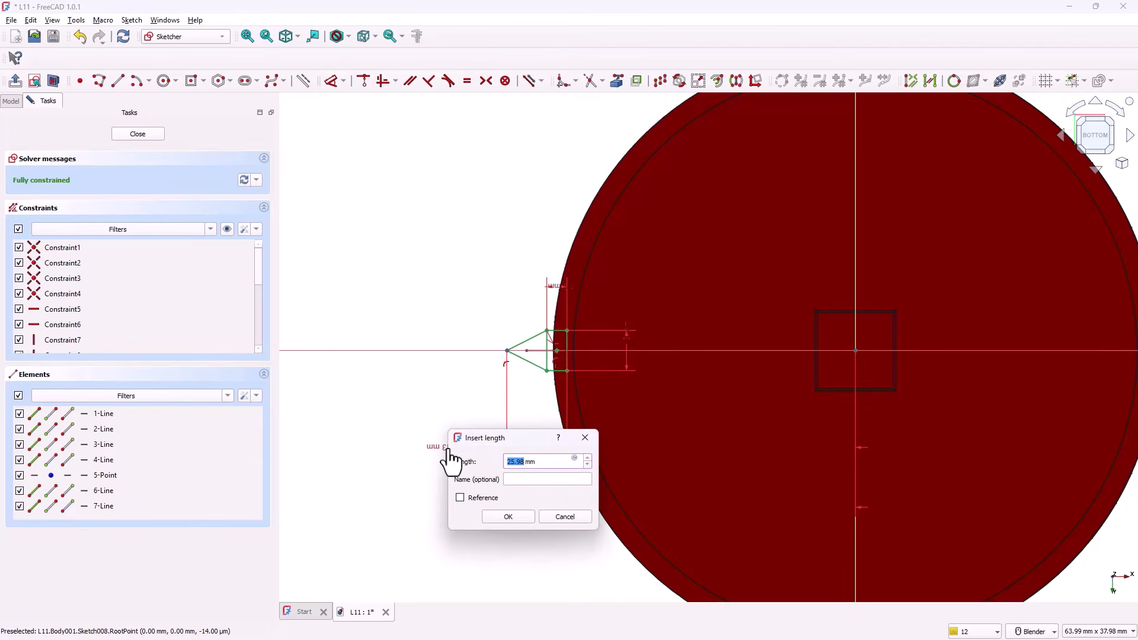
pyautogui.write('26')
pyautogui.press('Return')
# - Fillet the apex of the pointed tip and set the arc's radius to 0.5 mm
pyautogui.scroll(2, 551, 344)
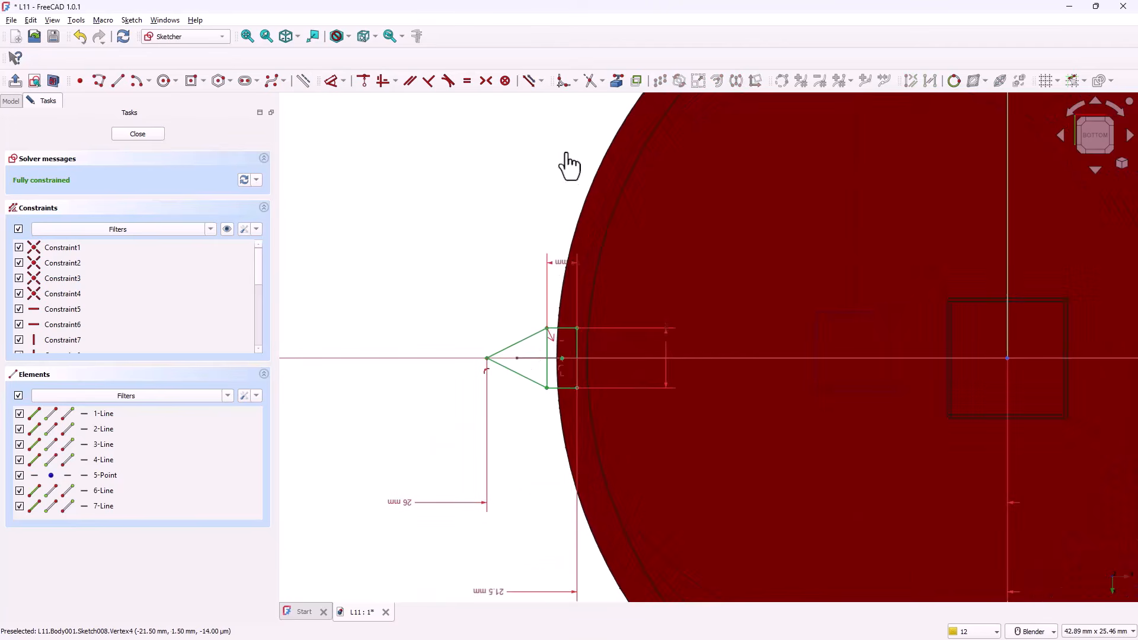
pyautogui.click(562, 81)
pyautogui.click(487, 358)
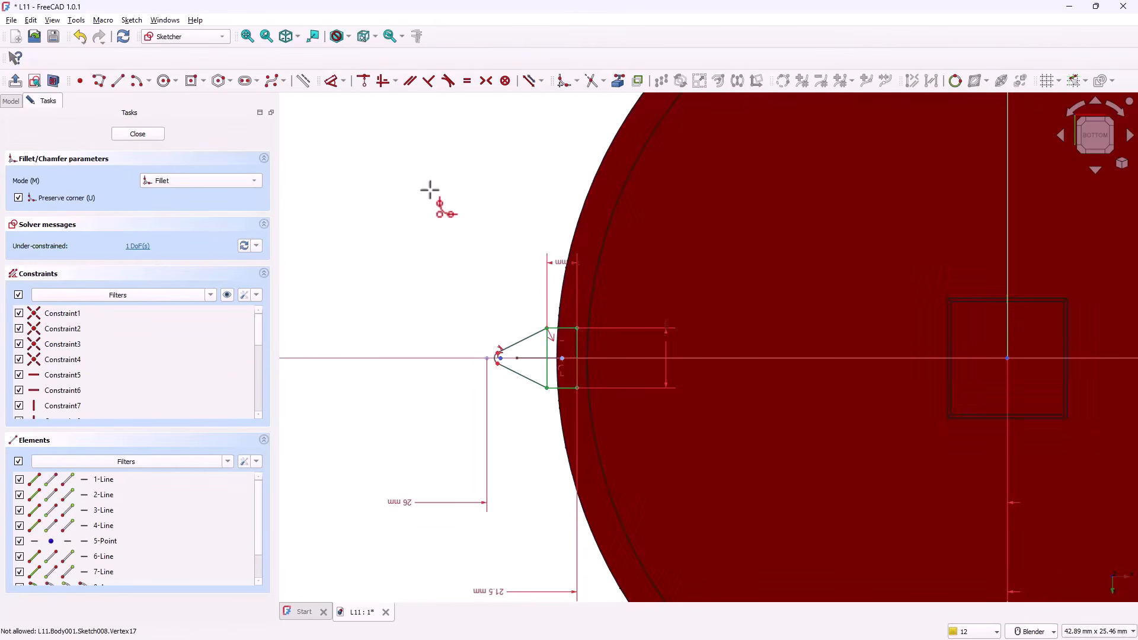
pyautogui.click(334, 88)
pyautogui.click(497, 365)
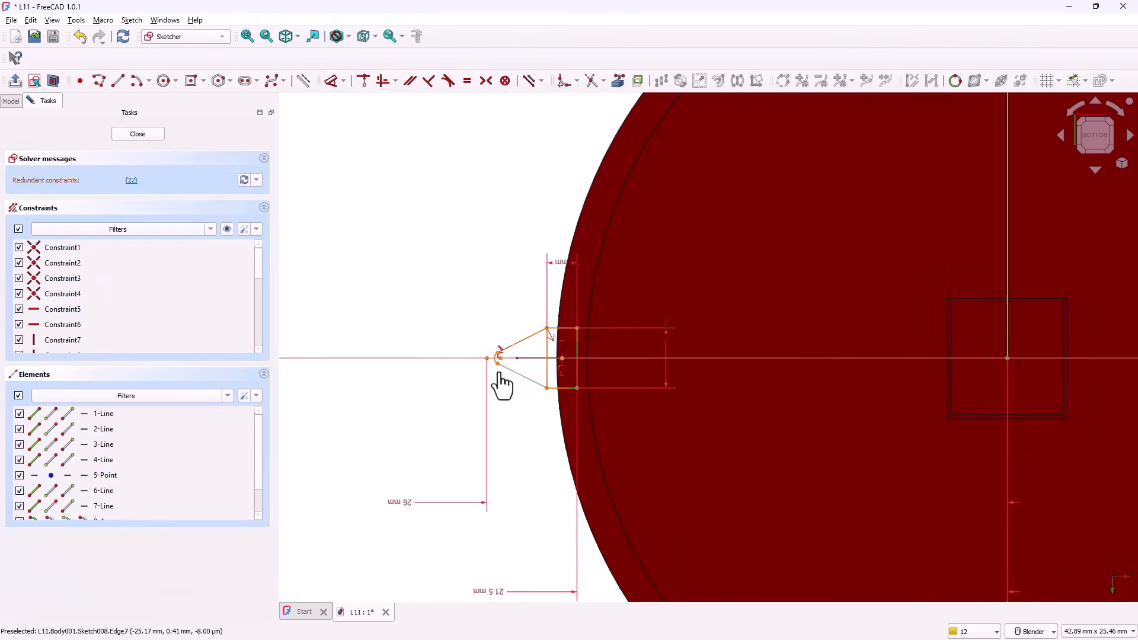
pyautogui.scroll(4, 498, 370)
pyautogui.click(485, 338)
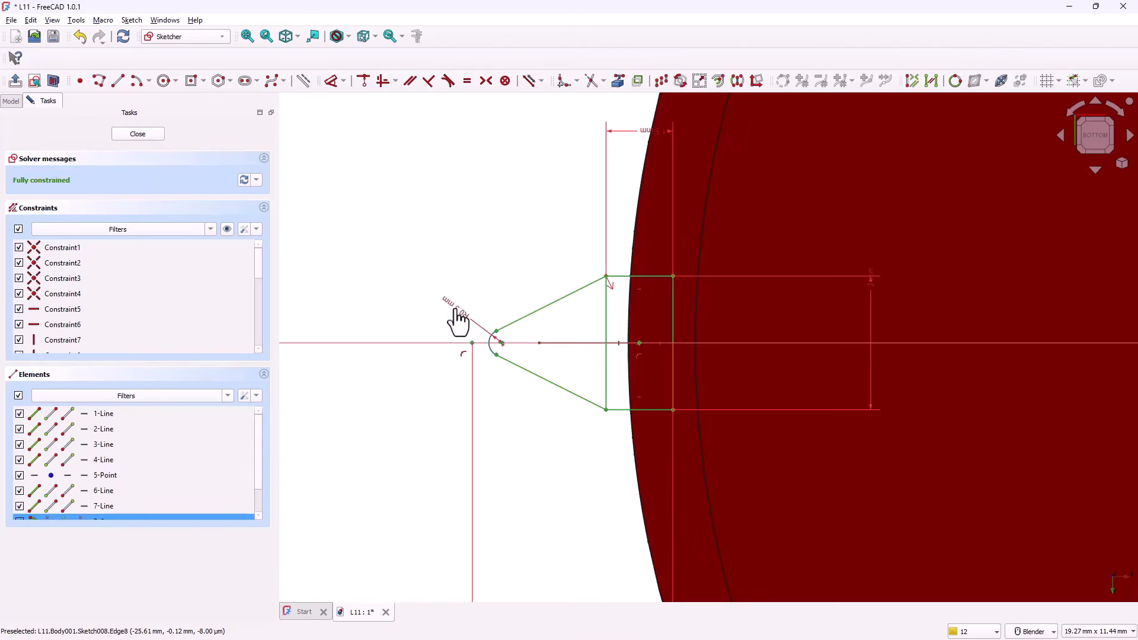
pyautogui.click(455, 310)
pyautogui.press('Return')
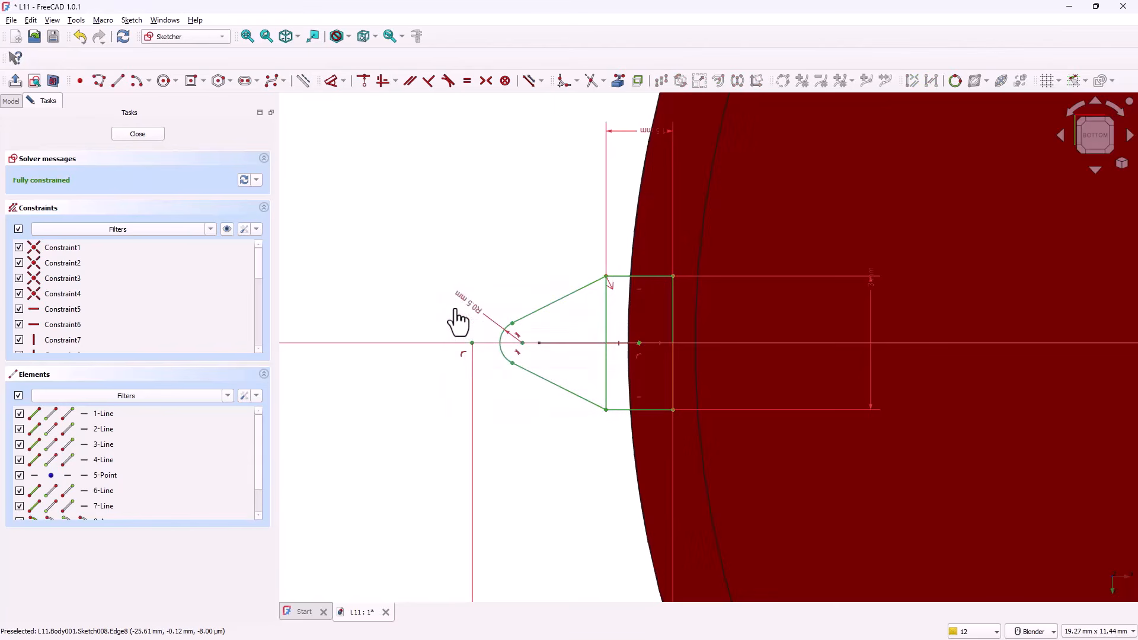
# - Trim away the vertical line separating the rectangle from the pointed tip
pyautogui.click(593, 81)
pyautogui.click(607, 313)
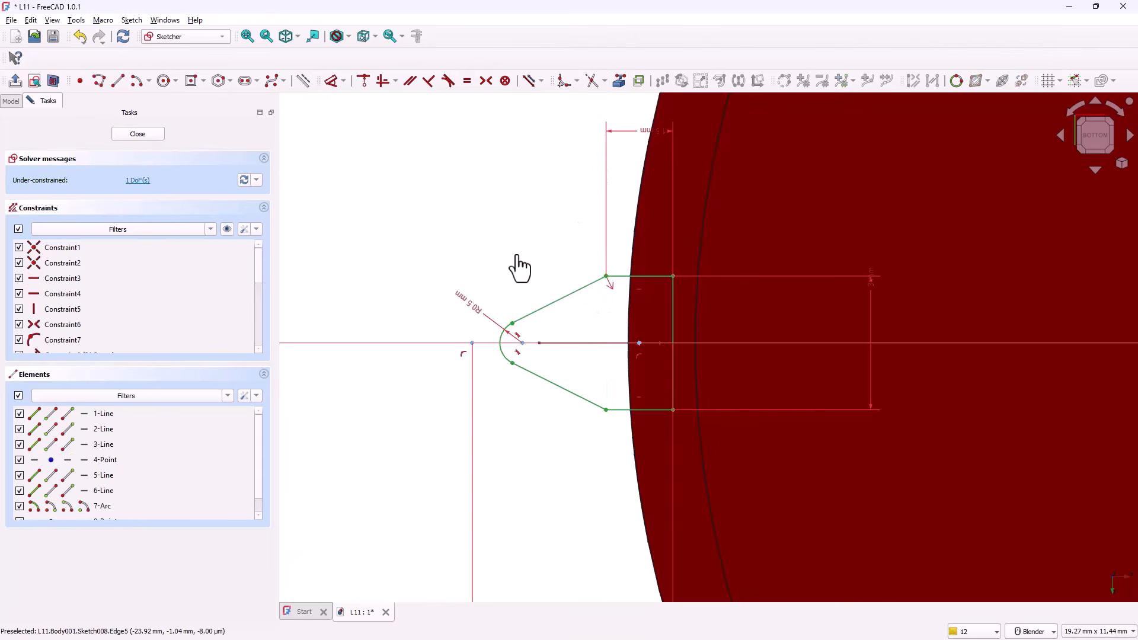
pyautogui.scroll(-1, 483, 240)
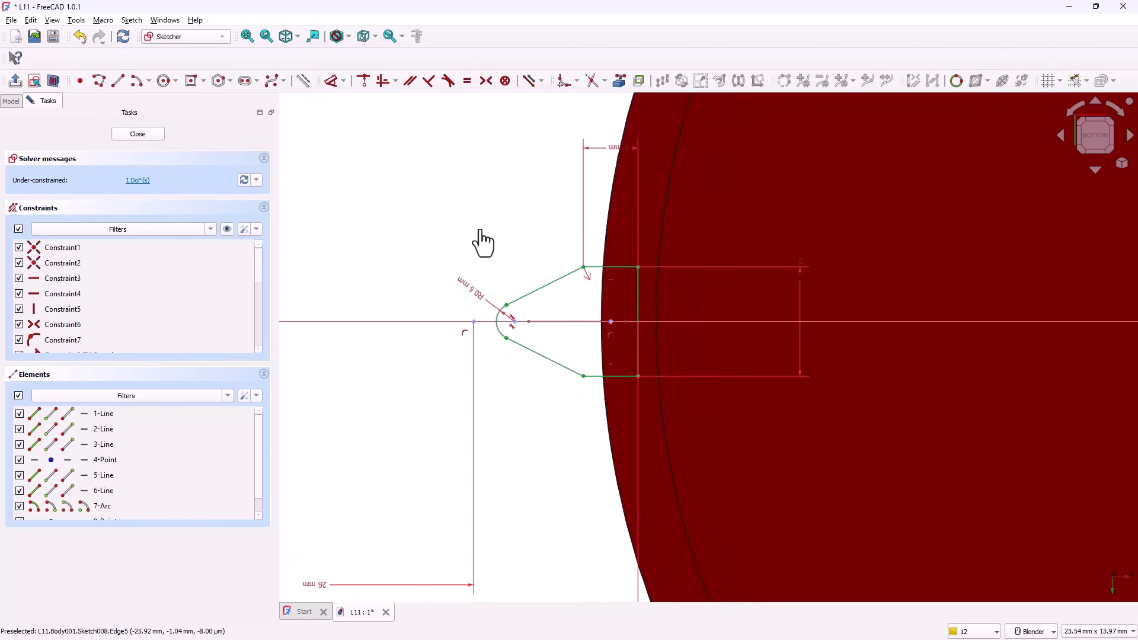
# - Constrain the two corners where the tip meets the rectangle symmetric about the horizontal axis, and close the sketch
pyautogui.moveTo(581, 376)
pyautogui.mouseDown()
pyautogui.moveTo(588, 397)
pyautogui.moveTo(582, 384)
pyautogui.mouseUp()
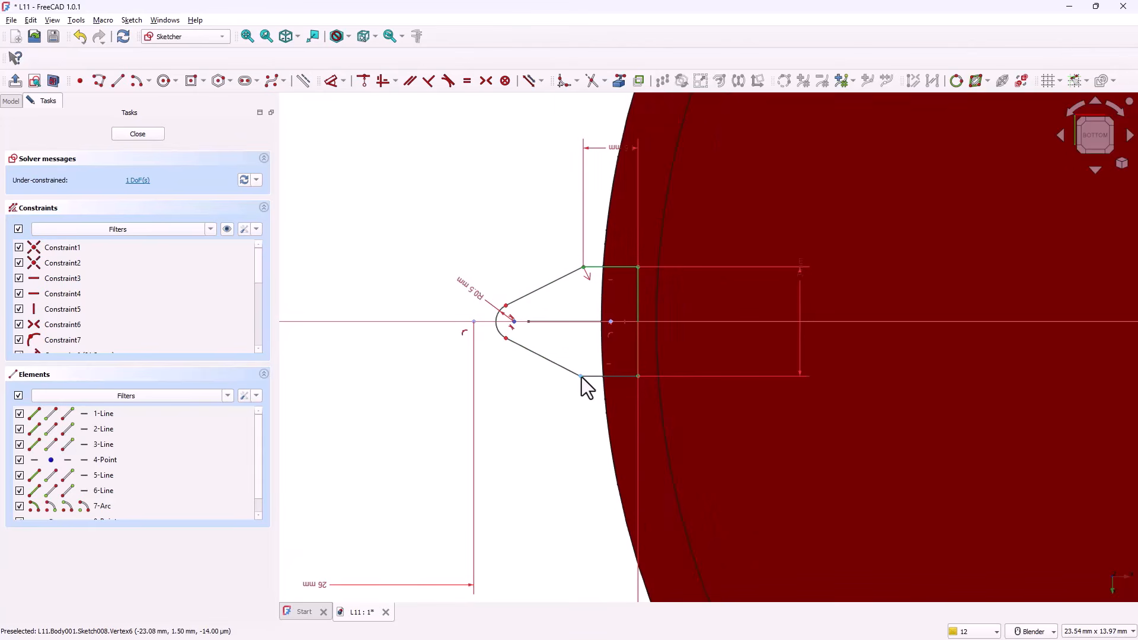
pyautogui.click(581, 376)
pyautogui.click(584, 268)
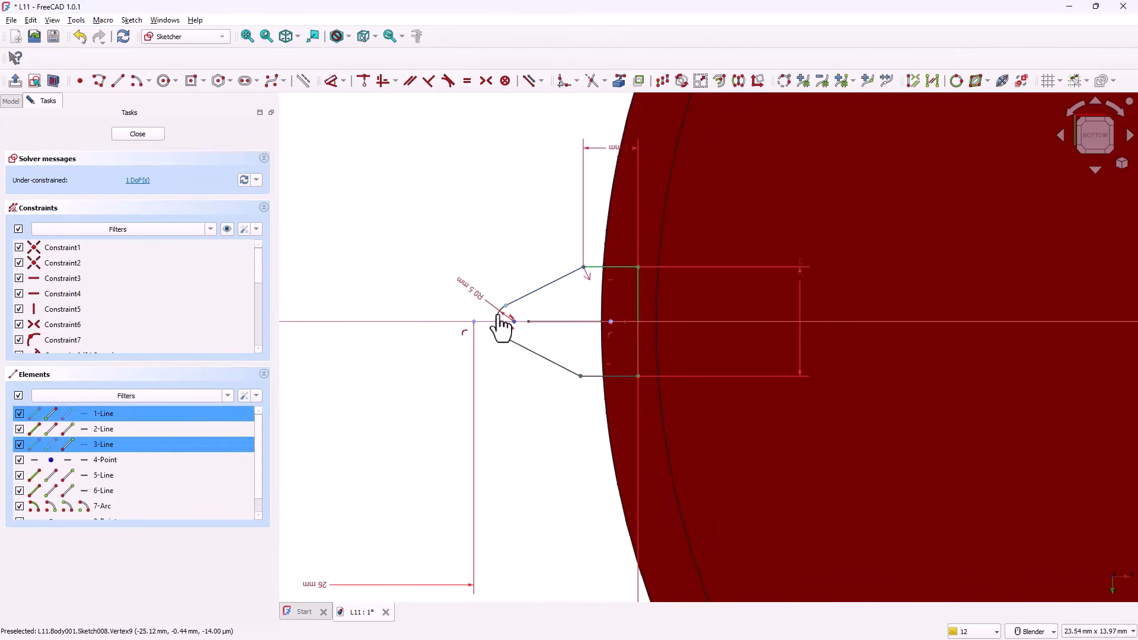
pyautogui.click(459, 322)
pyautogui.click(486, 81)
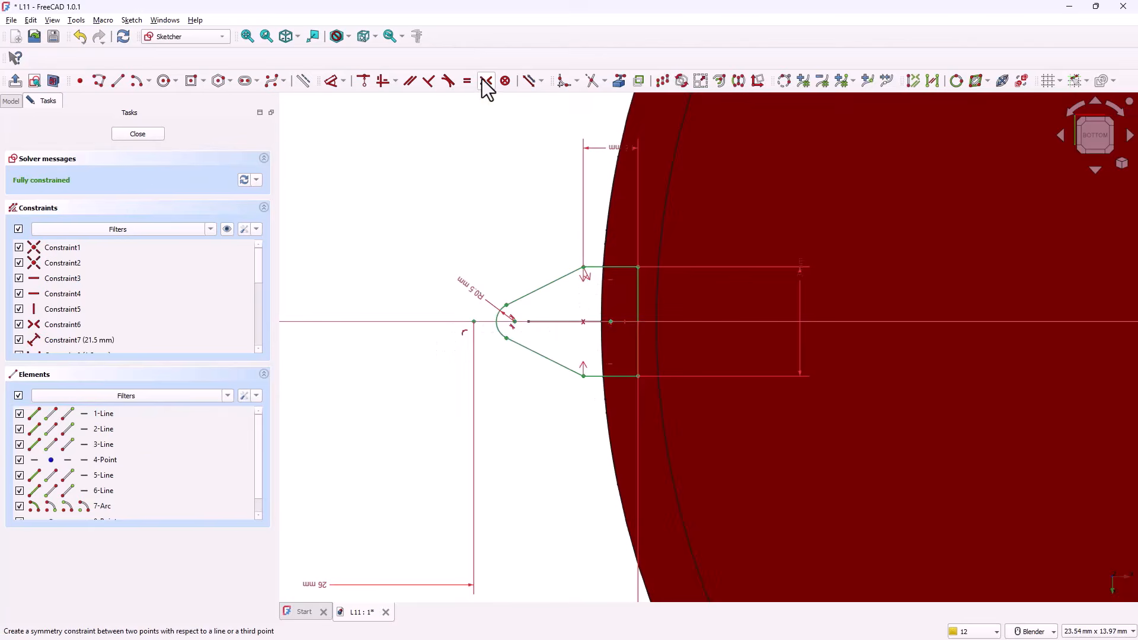
pyautogui.scroll(-3, 618, 322)
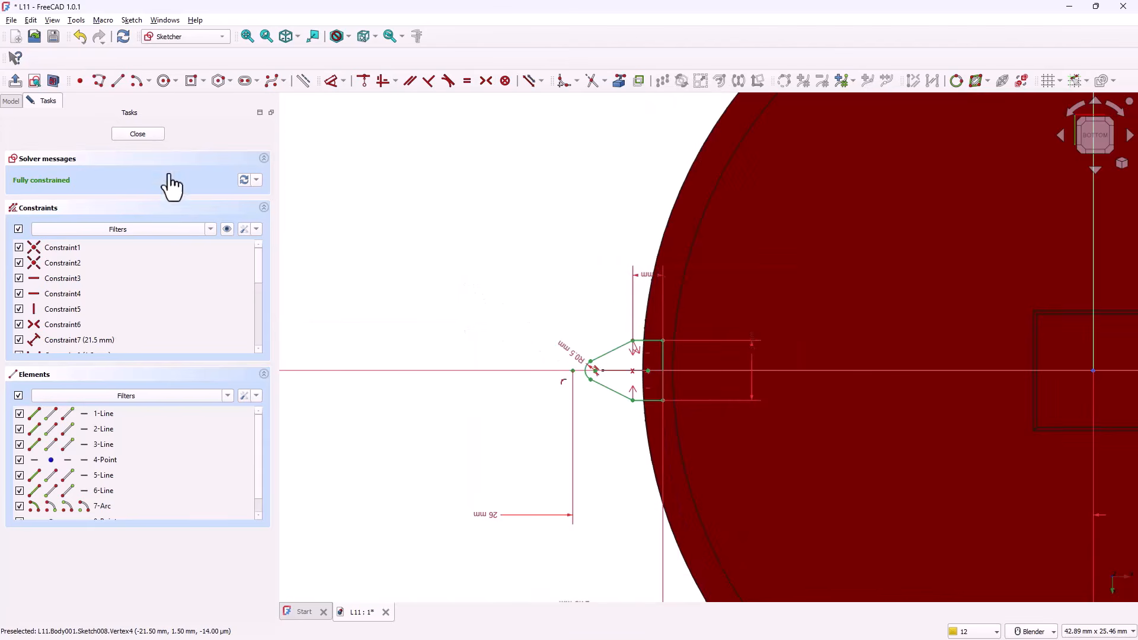
pyautogui.click(148, 132)
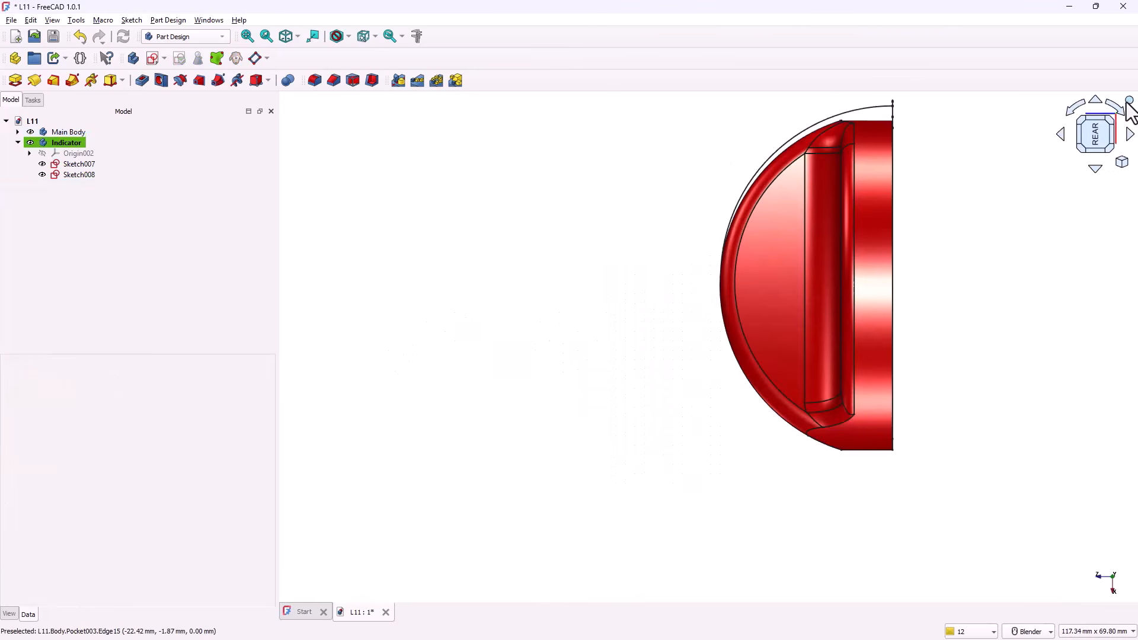
# - Sweep the pointed profile sketch along the arc sketch as an additive pipe with Transformed corners and Standard orientation
pyautogui.click(1124, 105)
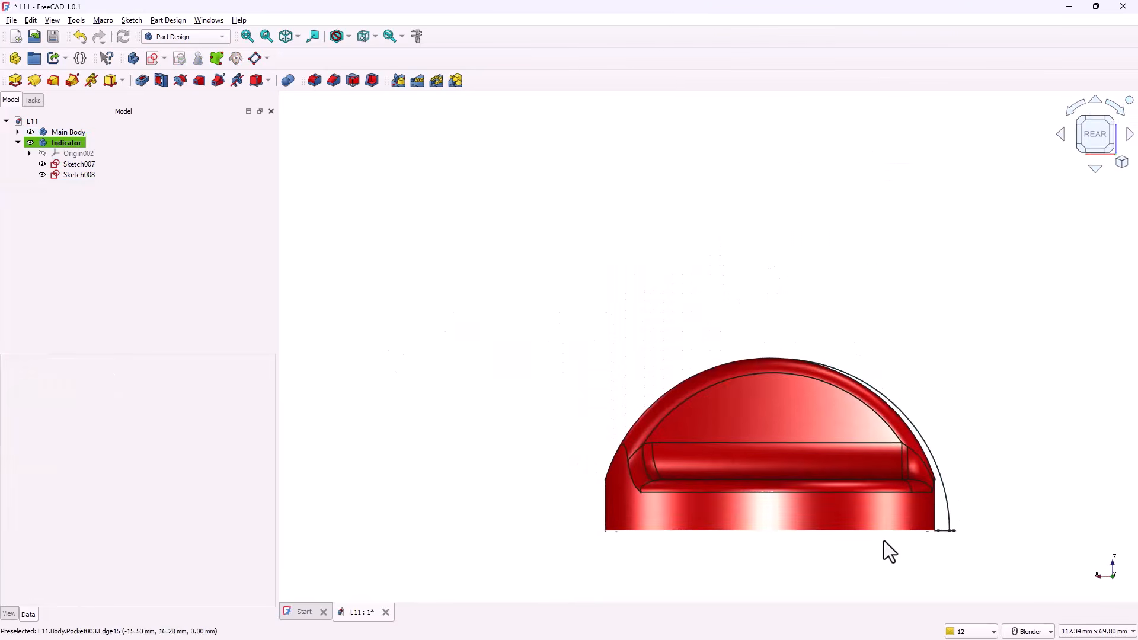
pyautogui.scroll(5, 884, 540)
pyautogui.moveTo(884, 551)
pyautogui.mouseDown(button='middle')
pyautogui.moveTo(905, 434)
pyautogui.moveTo(904, 447)
pyautogui.moveTo(923, 451)
pyautogui.moveTo(948, 439)
pyautogui.moveTo(1079, 514)
pyautogui.mouseUp(button='middle')
pyautogui.click(1003, 478)
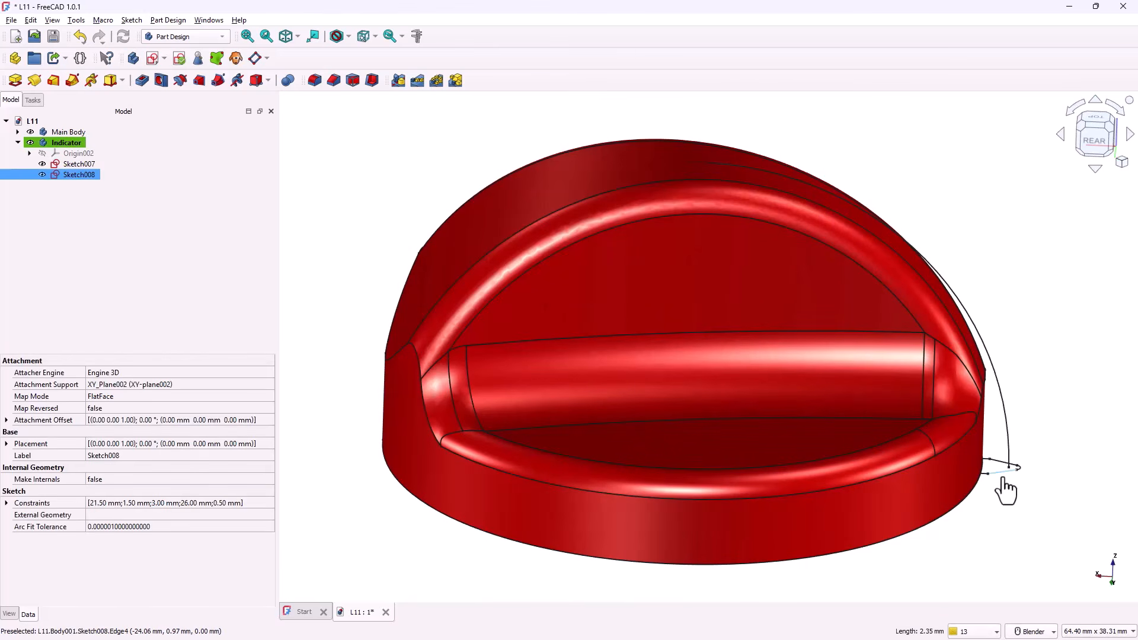
pyautogui.click(71, 81)
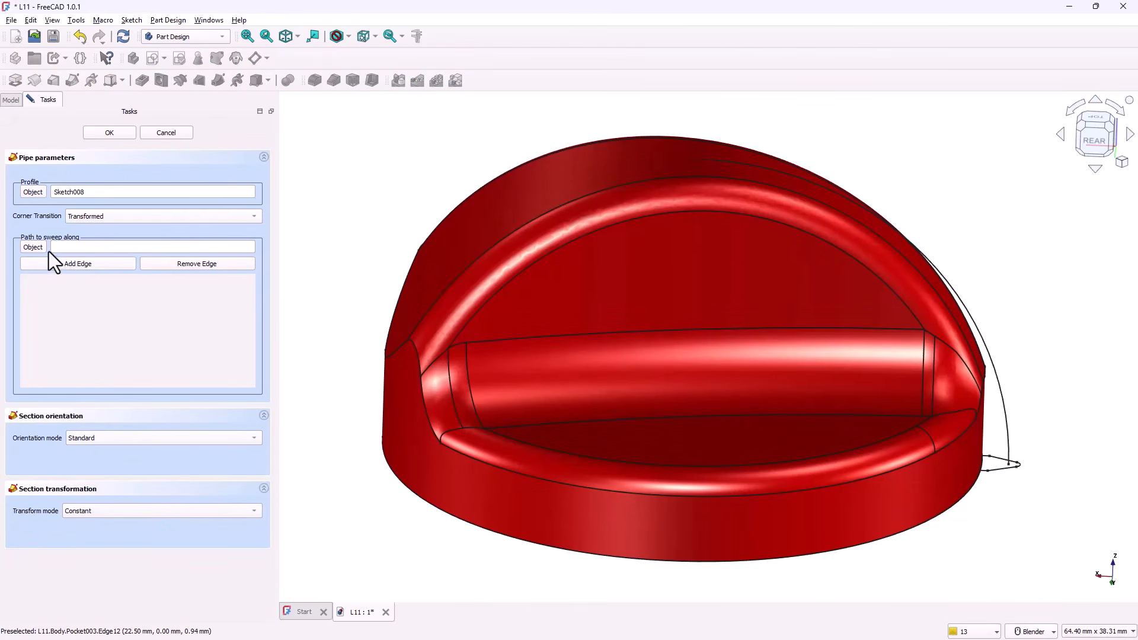
pyautogui.click(33, 247)
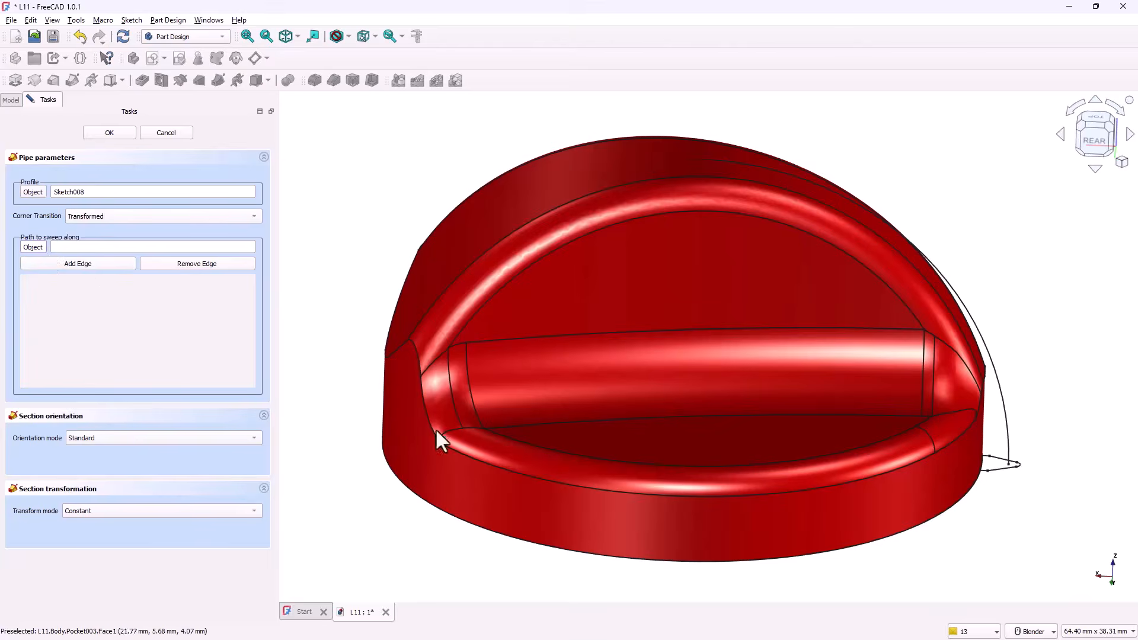
pyautogui.click(1007, 435)
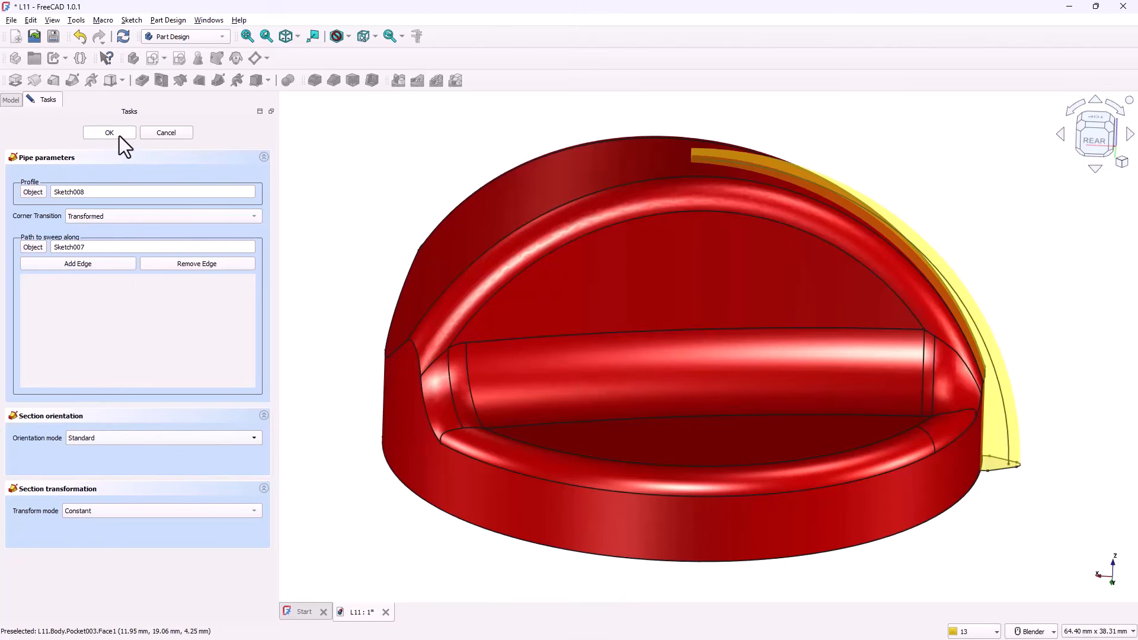
pyautogui.click(111, 133)
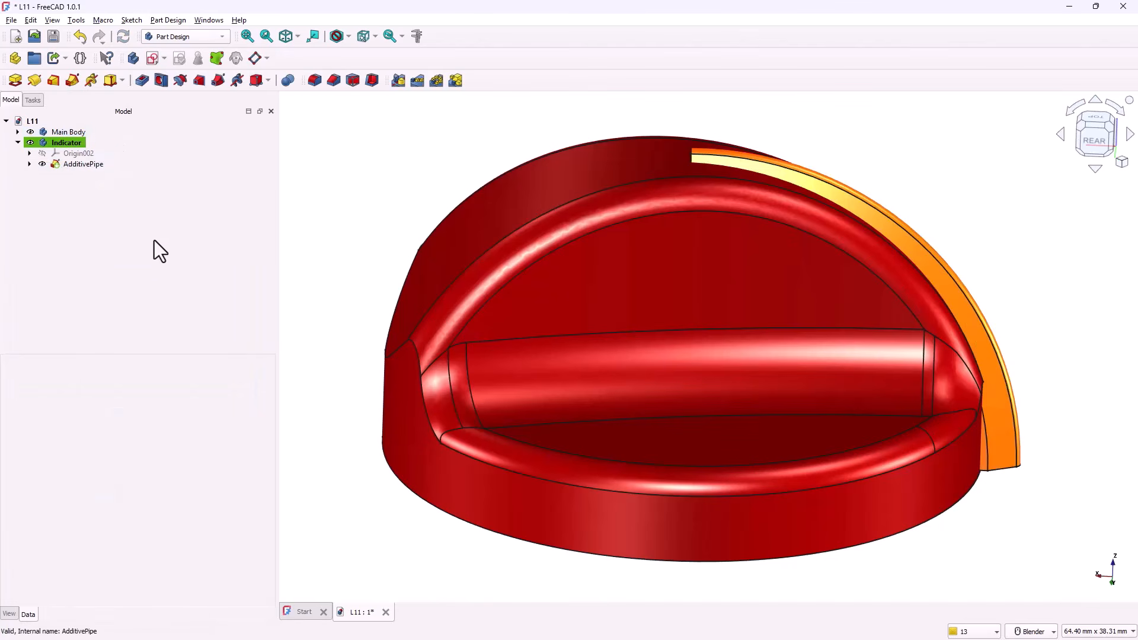
# - Fillet the rounded edge on the indicator's end face at the top of the knob with a 1 mm radius
pyautogui.moveTo(773, 443); pyautogui.dragTo(724, 258, button='middle')
pyautogui.click(730, 223)
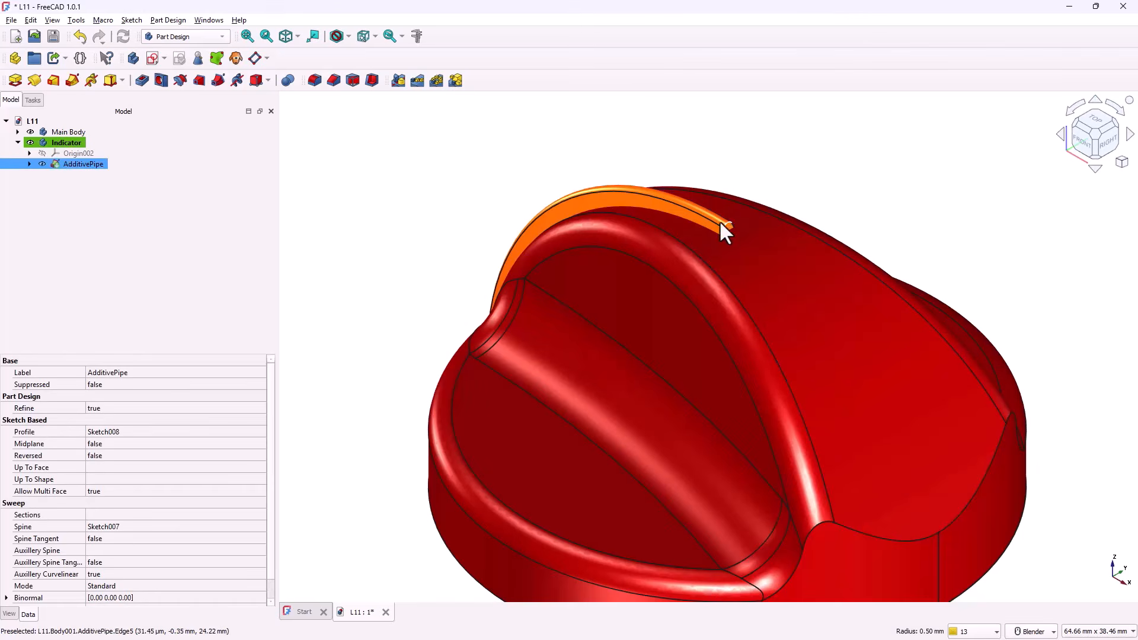
pyautogui.click(320, 86)
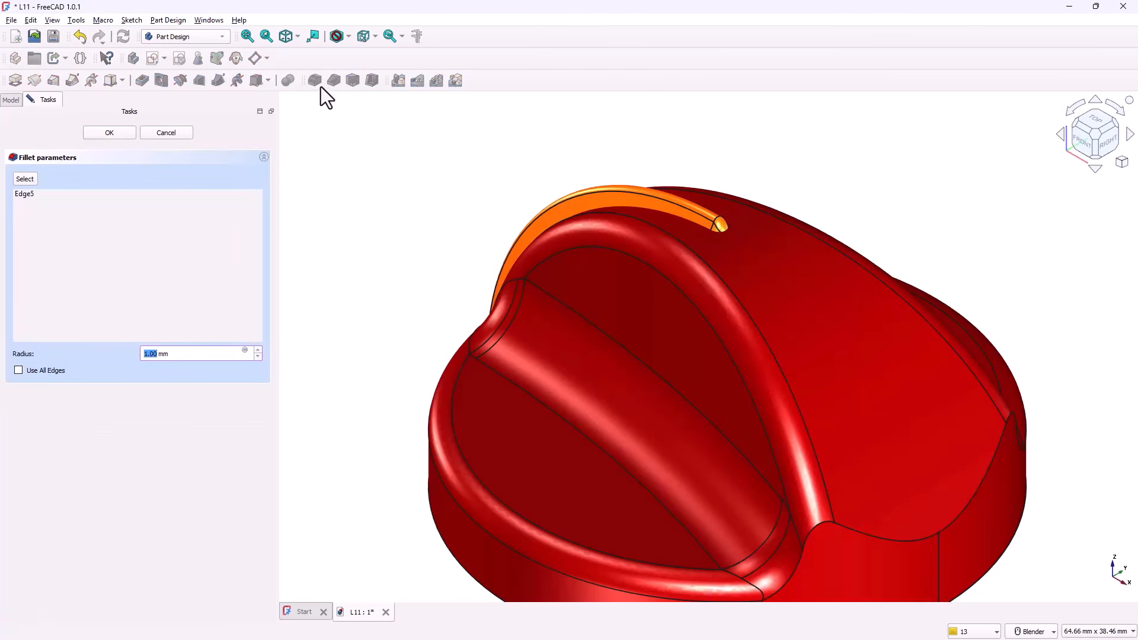
pyautogui.click(109, 137)
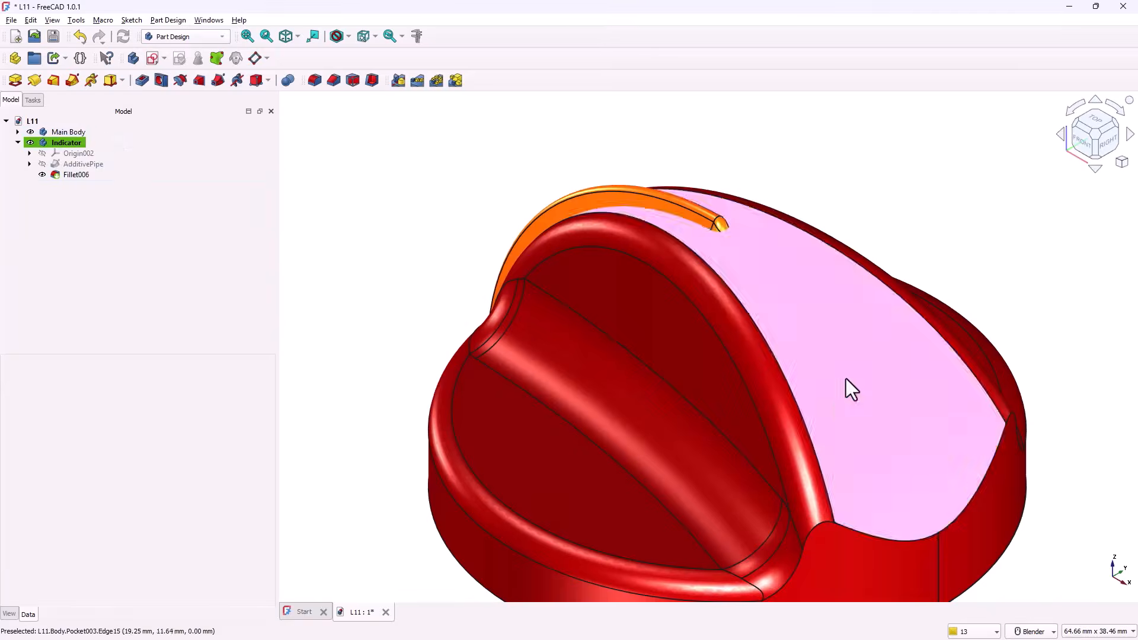
# - Change the Indicator body's shape appearance to the basic amber colour #ffaa00 and deselect the body
pyautogui.click(56, 146)
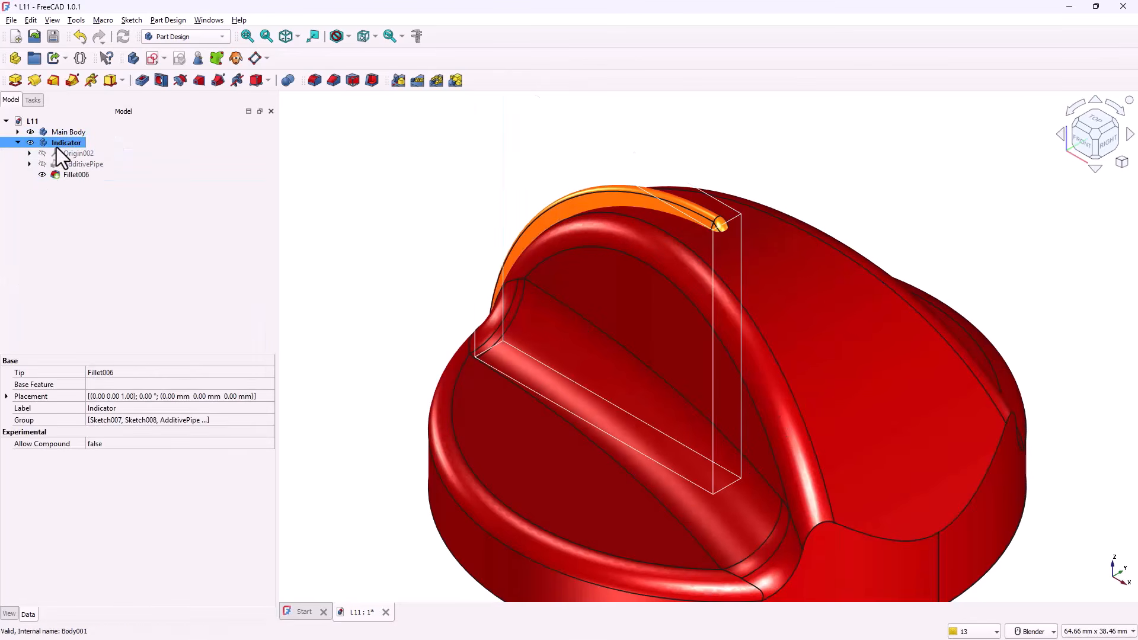
pyautogui.click(10, 615)
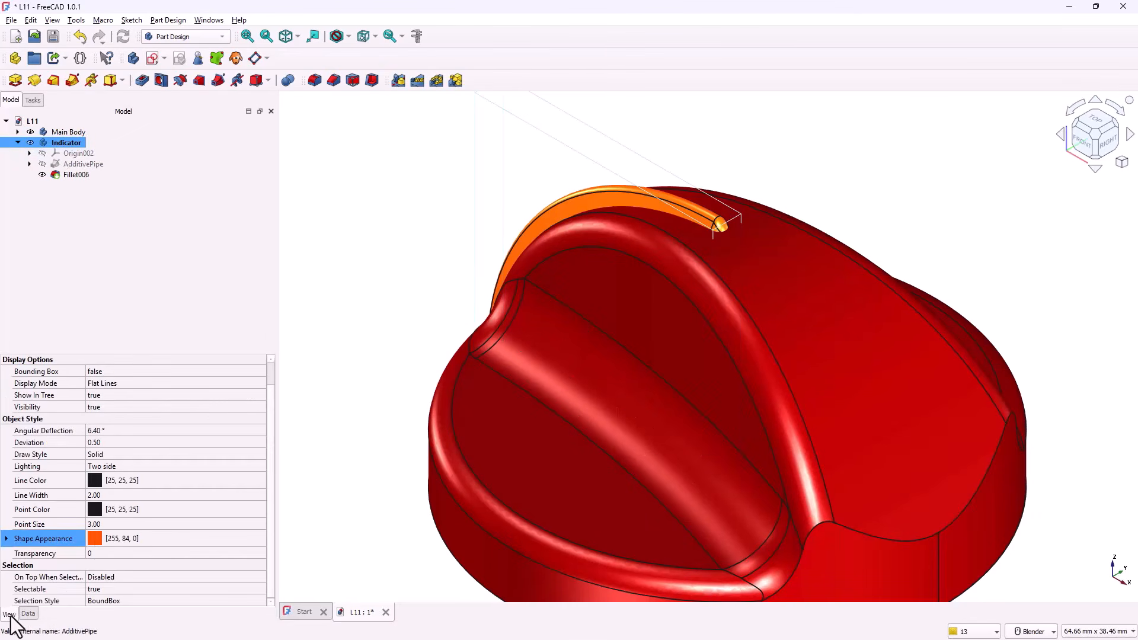
pyautogui.click(98, 536)
pyautogui.click(182, 538)
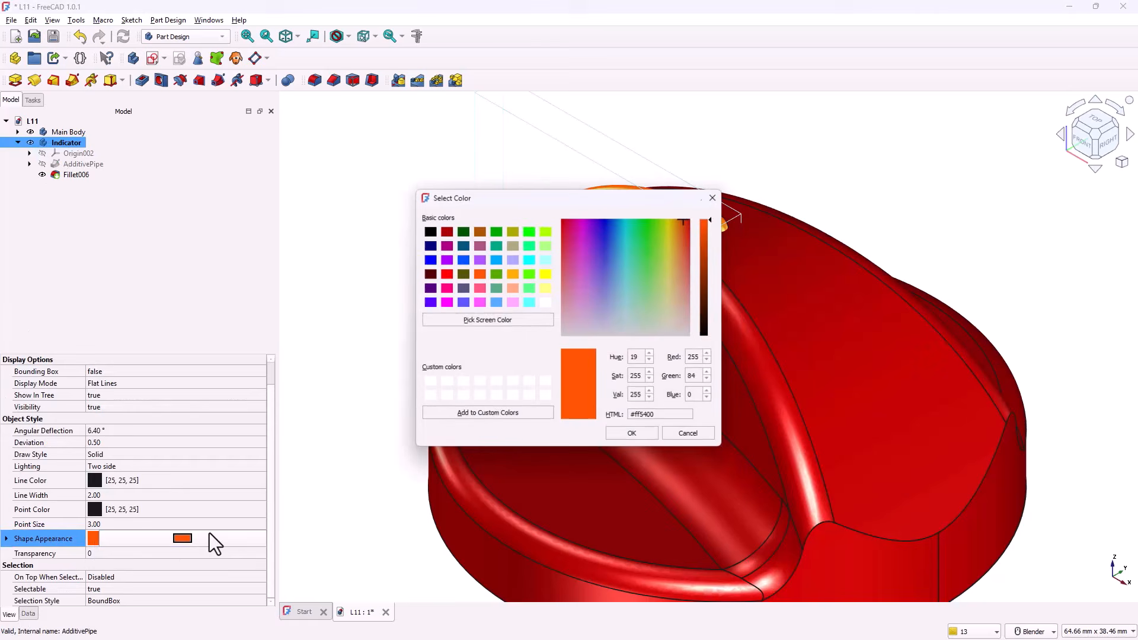
pyautogui.click(513, 274)
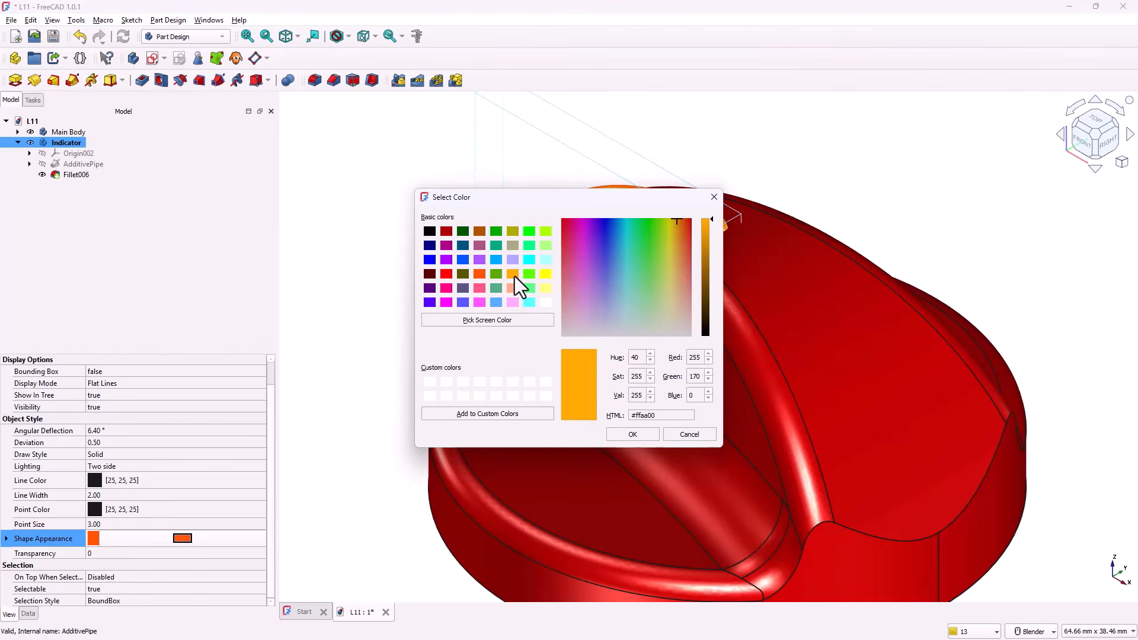
pyautogui.click(634, 435)
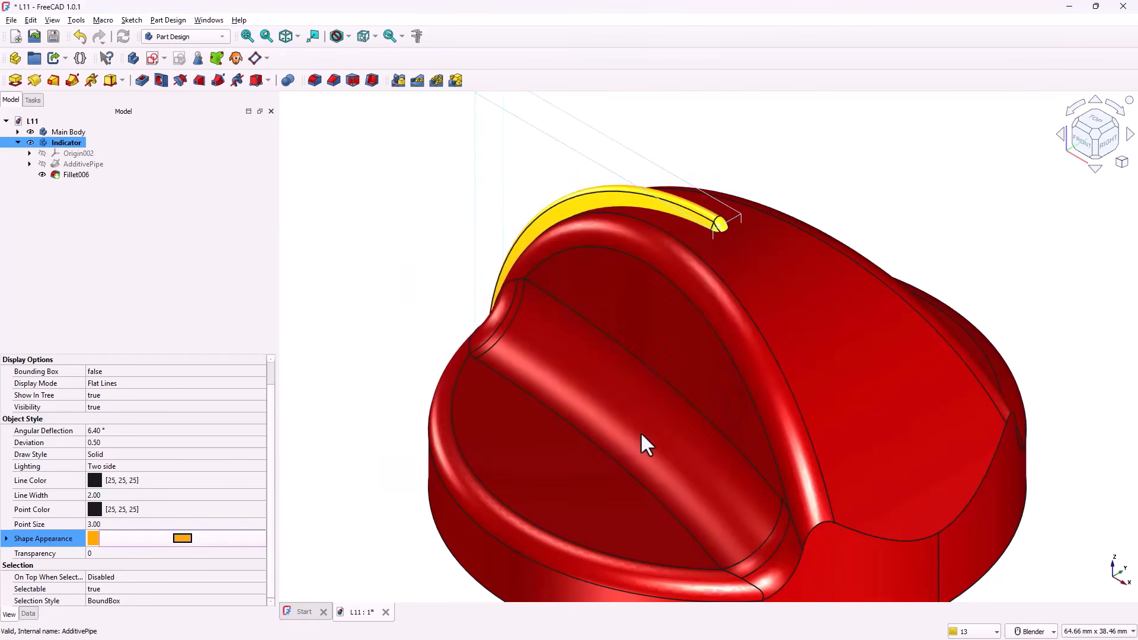
pyautogui.click(372, 221)
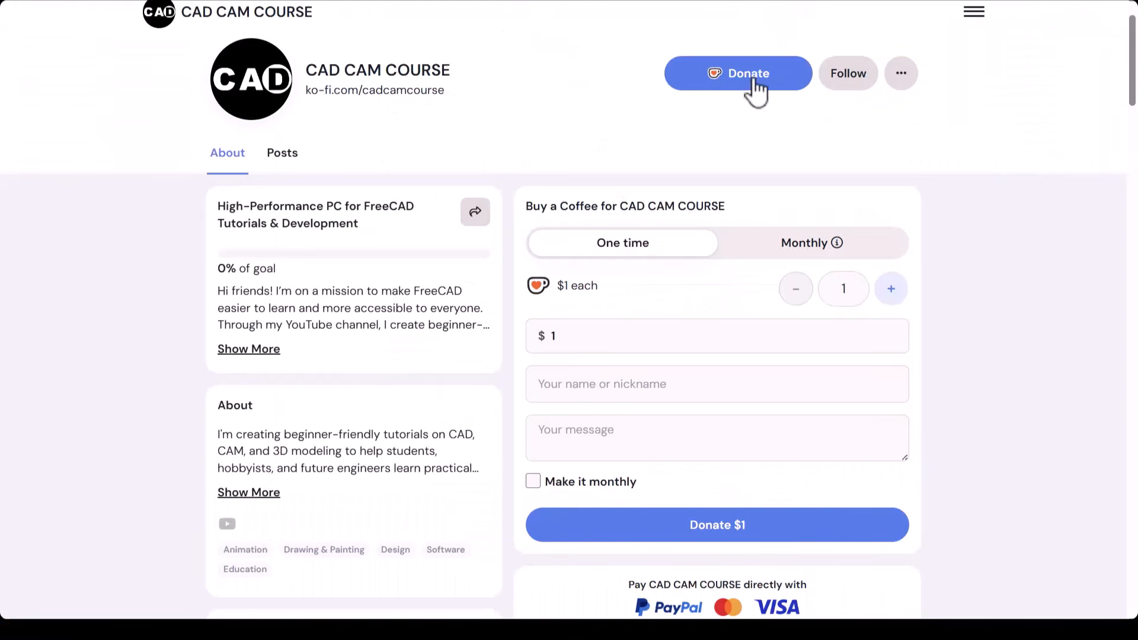
# - Switch to the CAD CAM COURSE Ko-fi page and submit a one-time $1 donation with a nickname and the message "Thankyou"
pyautogui.click(755, 82)
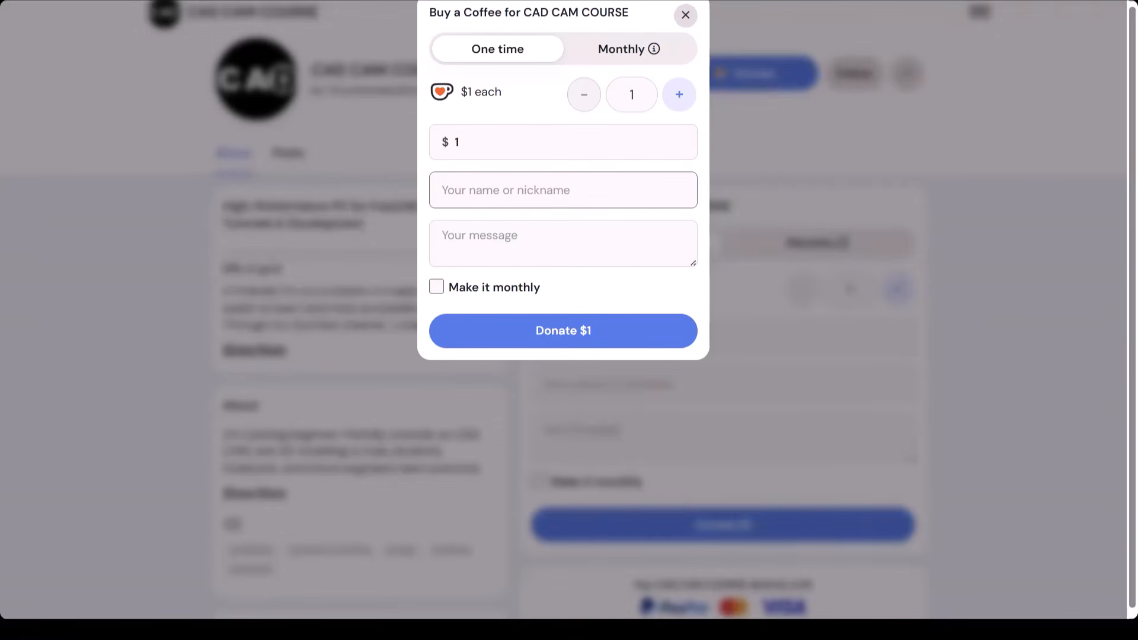
pyautogui.click(492, 253)
pyautogui.write('Thankyou')
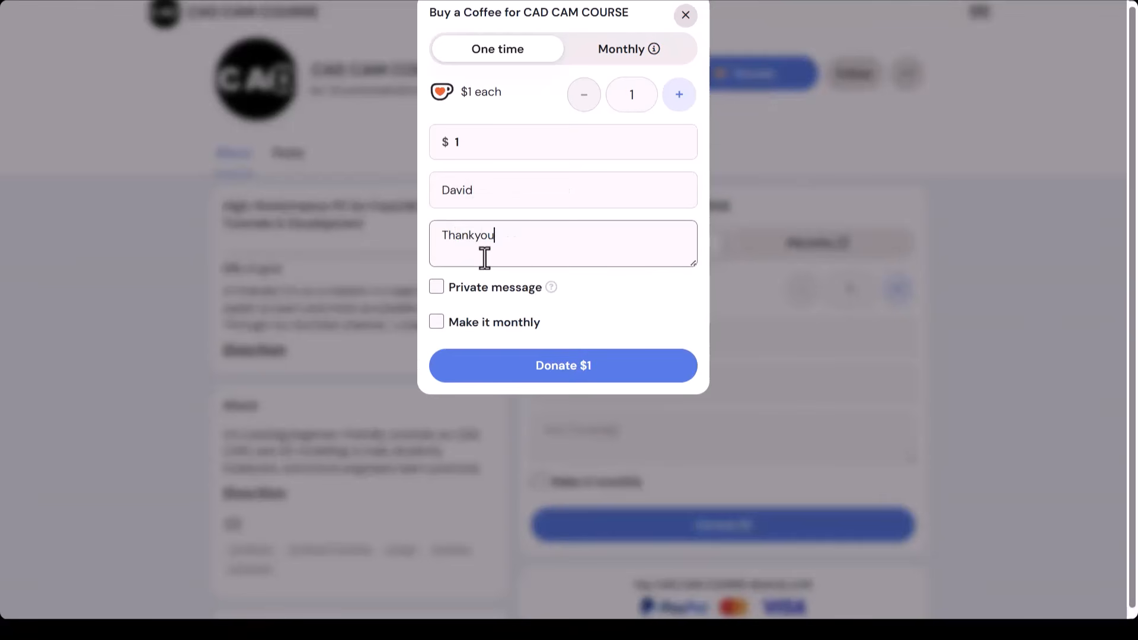
pyautogui.click(518, 367)
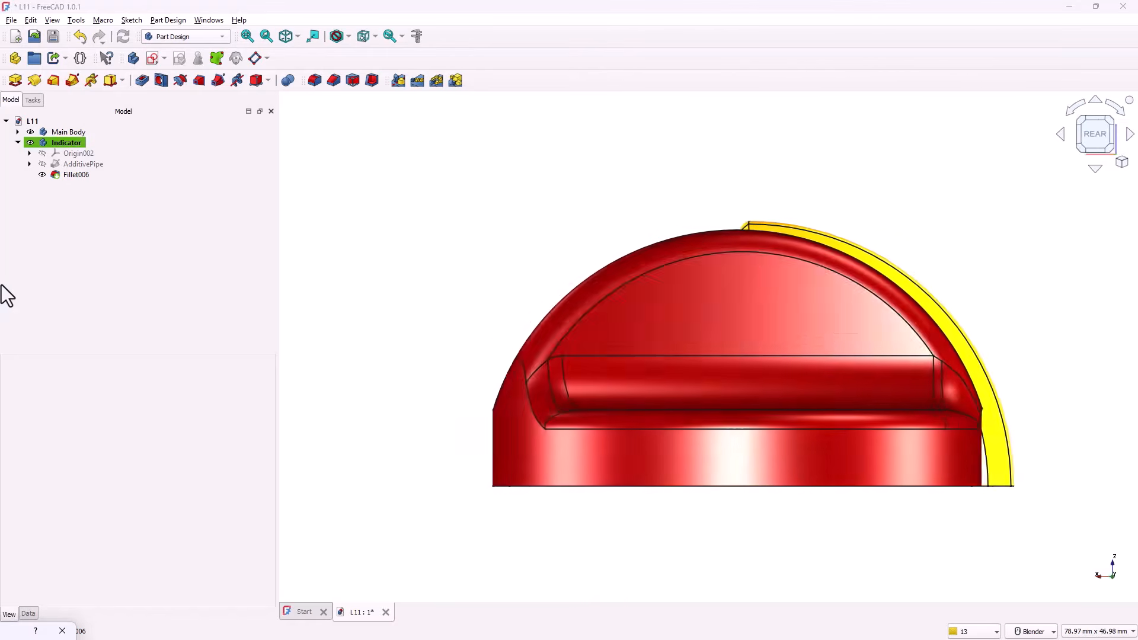